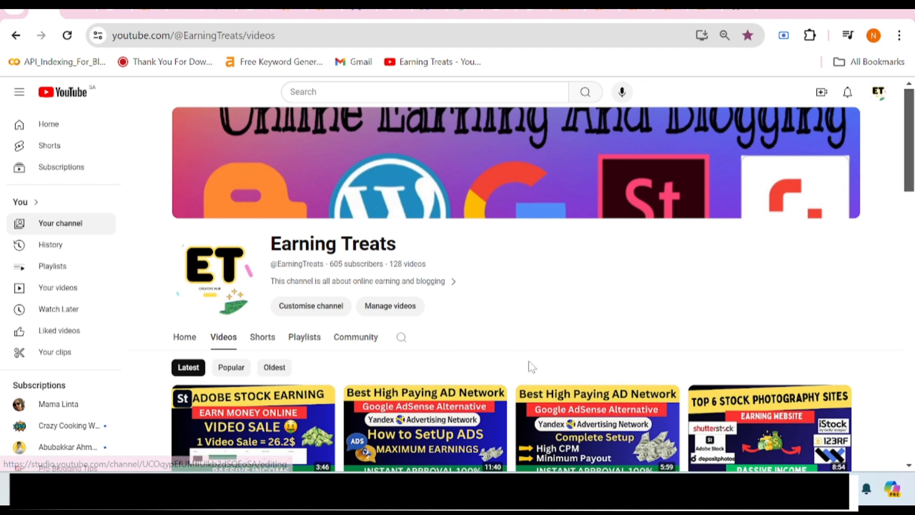
On the Excite Blog registration page, enter 'searchbonus' as the blog URL.
mouse_move(529, 490)
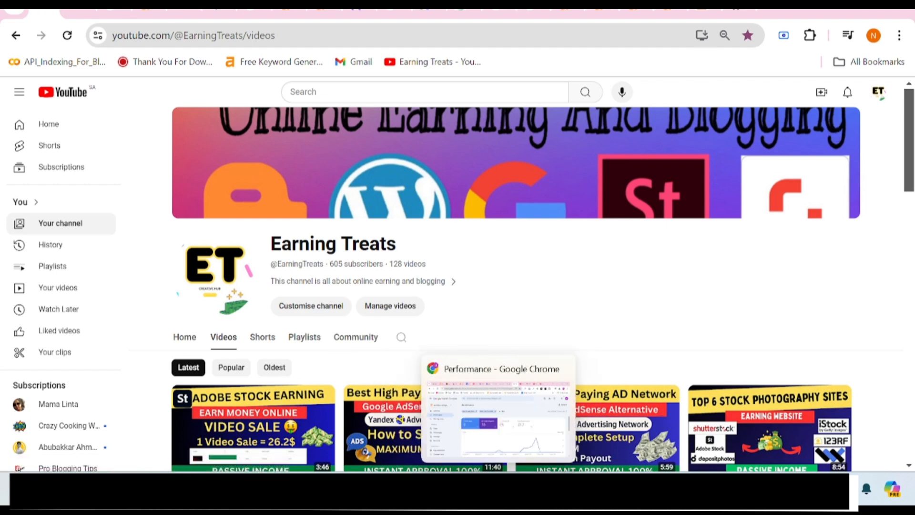
left_click(751, 13)
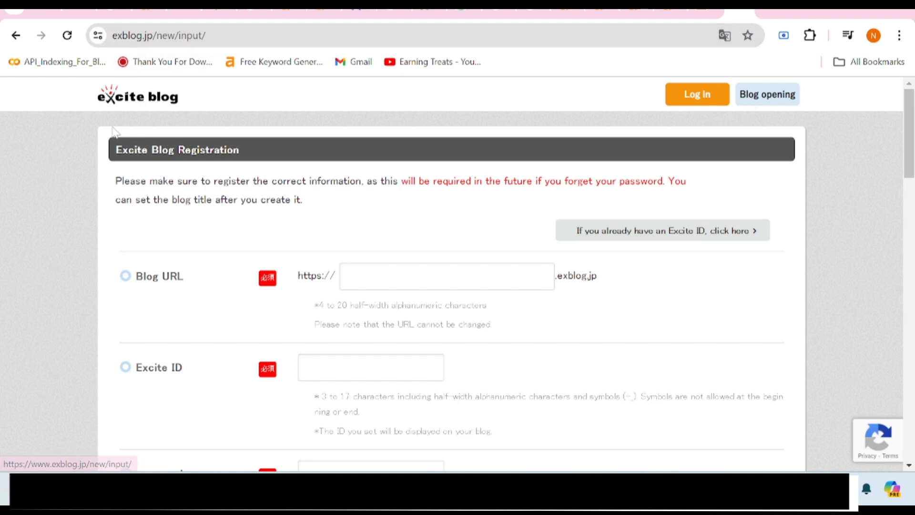
scroll(583, 345, "down", 2)
scroll(320, 319, "up", 2)
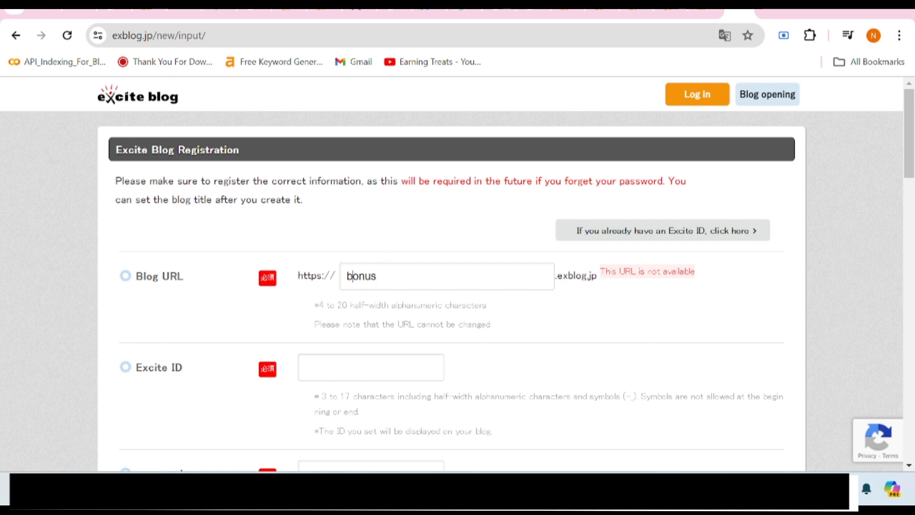
type("search")
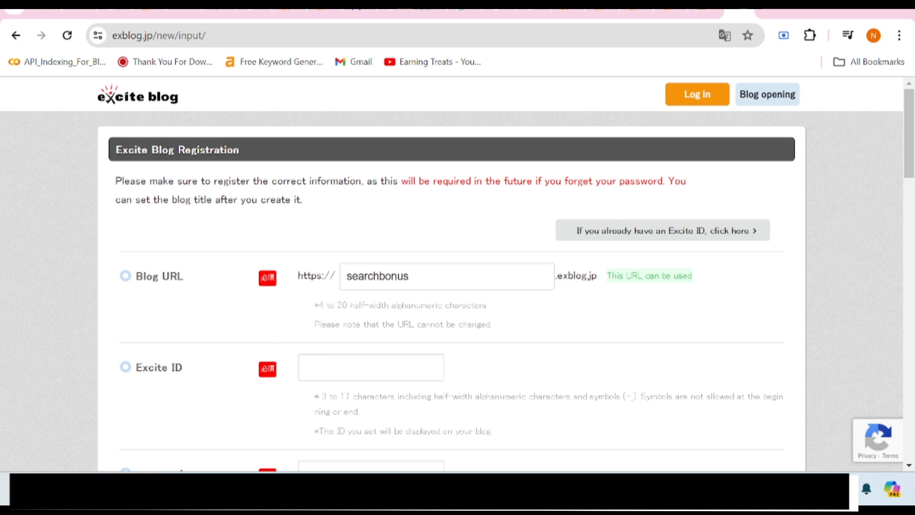
Enter a matching Excite ID, fixing its capitalisation and stray space until it is accepted.
type("Sea")
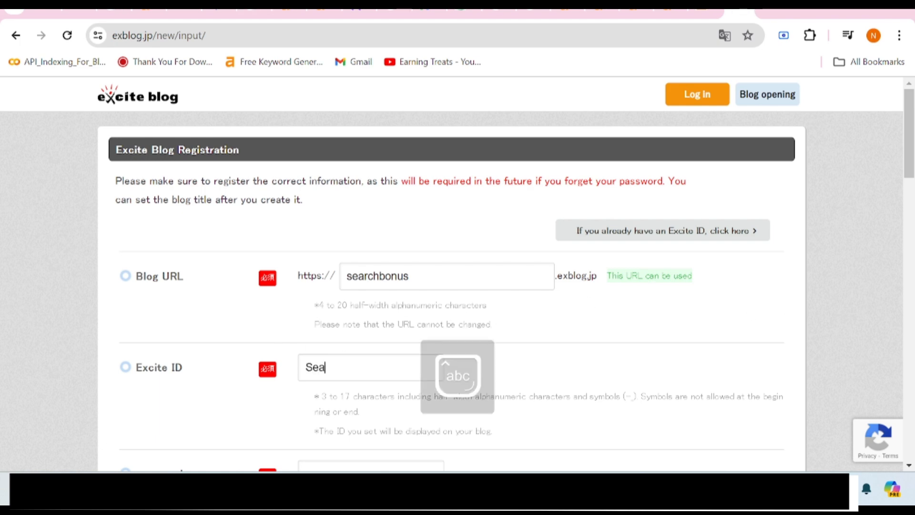
type("rch")
key("Caps_Lock")
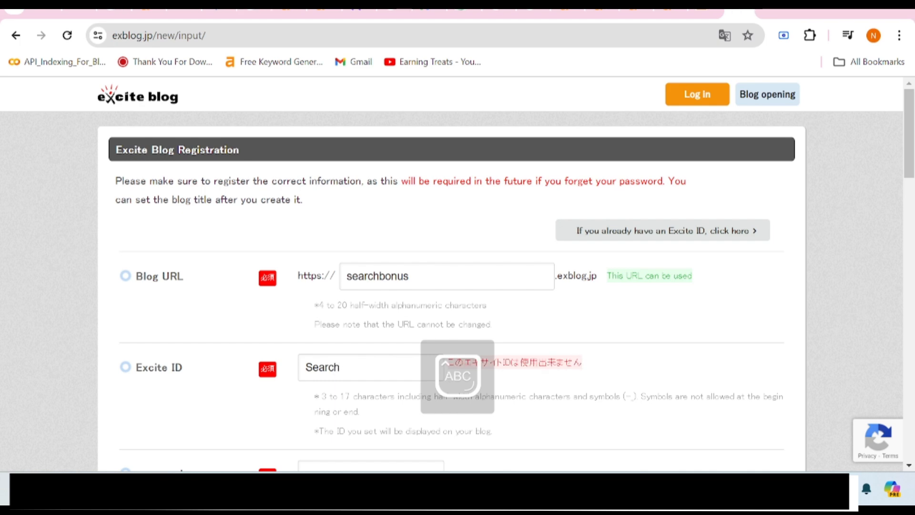
type("B")
key("Caps_Lock")
type("onus")
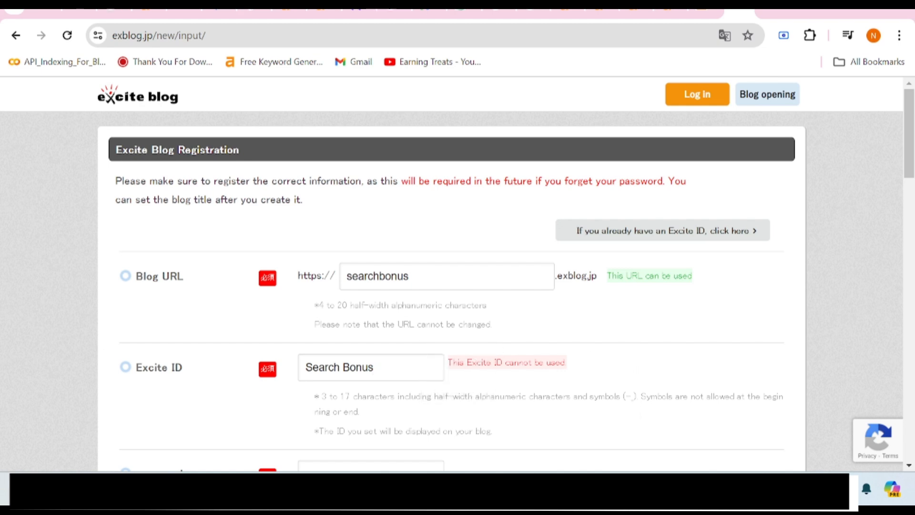
key("BackSpace")
key("BackSpace")
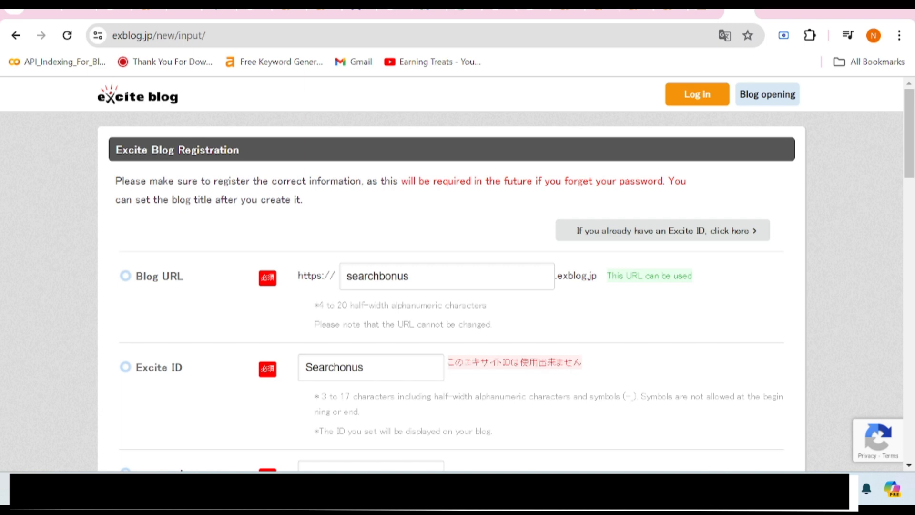
type("b")
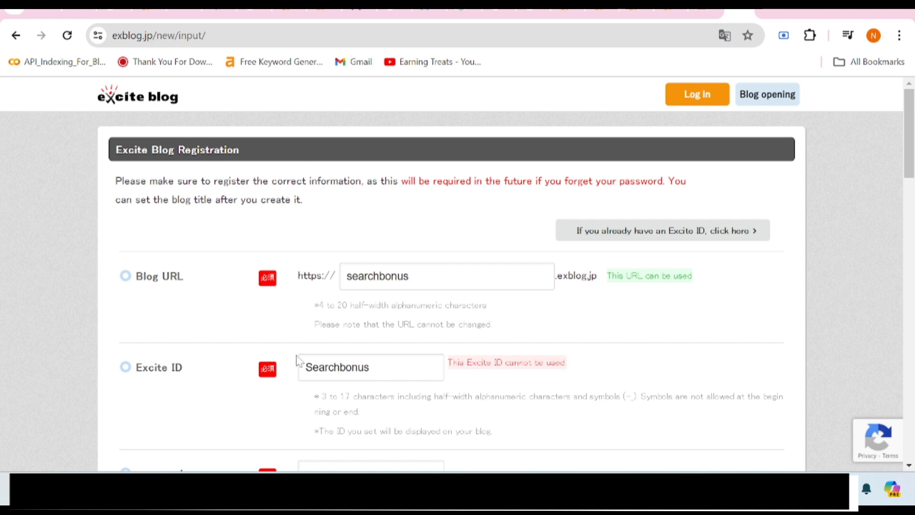
key("BackSpace")
type("s")
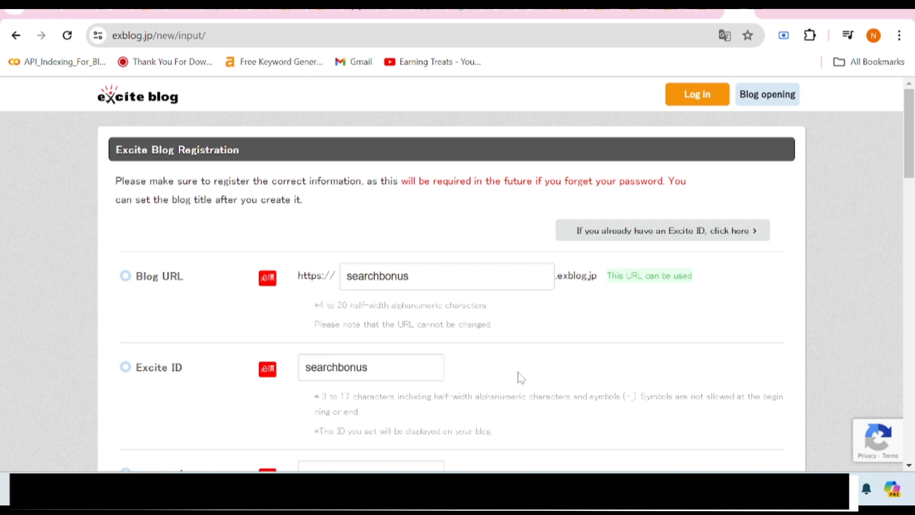
Type the account password, trimming extra characters to meet the length limit.
scroll(521, 378, "down", 3)
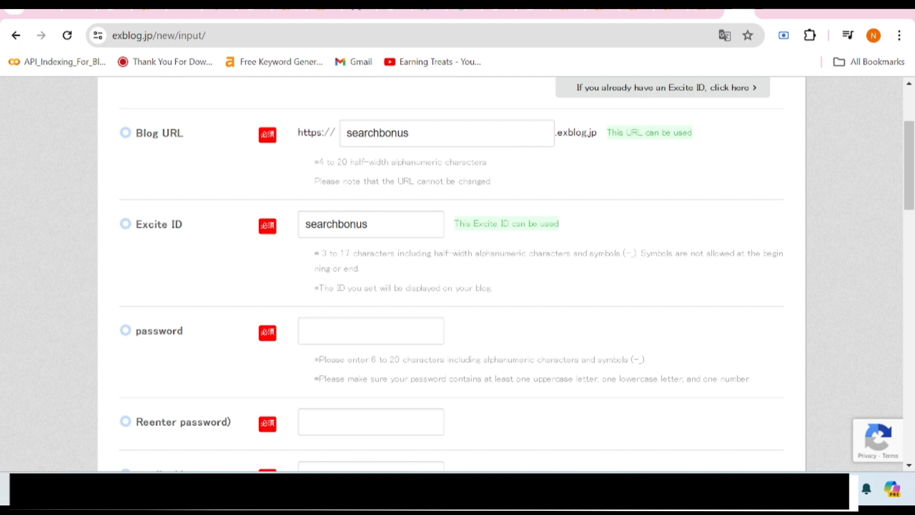
key("Caps_Lock")
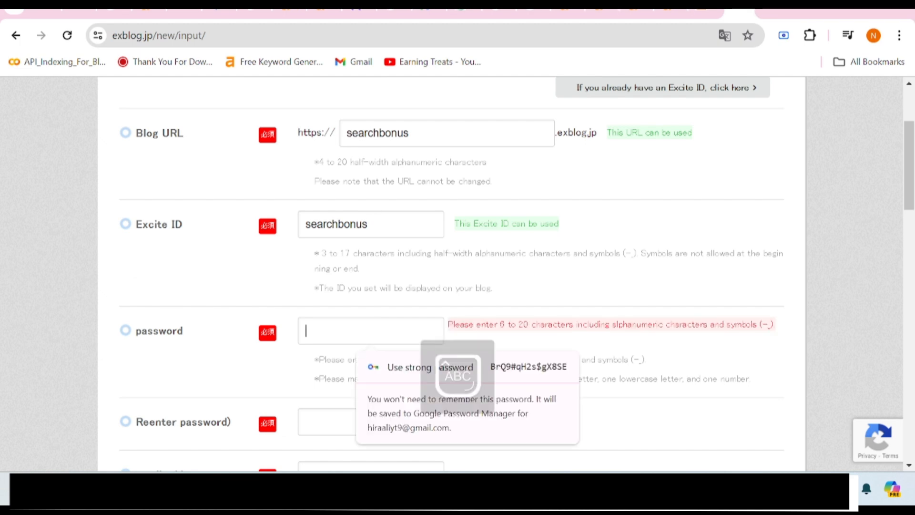
type("•")
key("Caps_Lock")
type("••••••••")
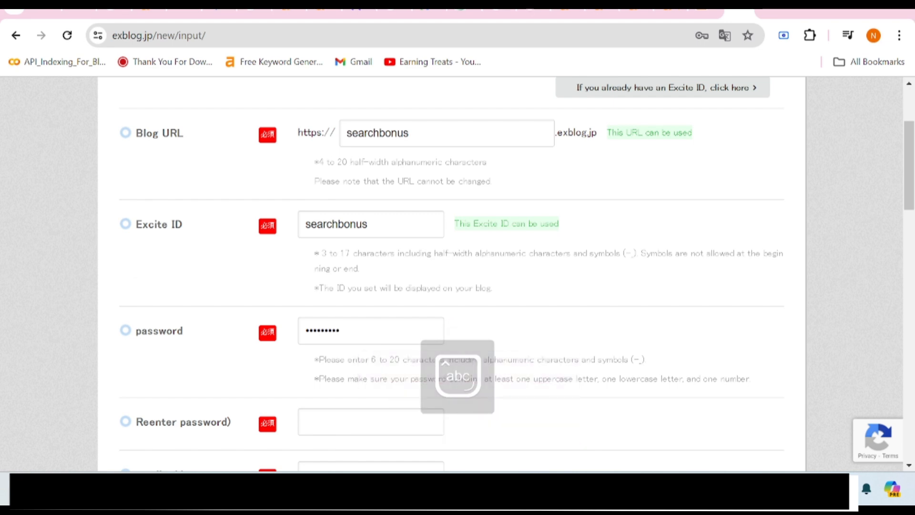
type("••")
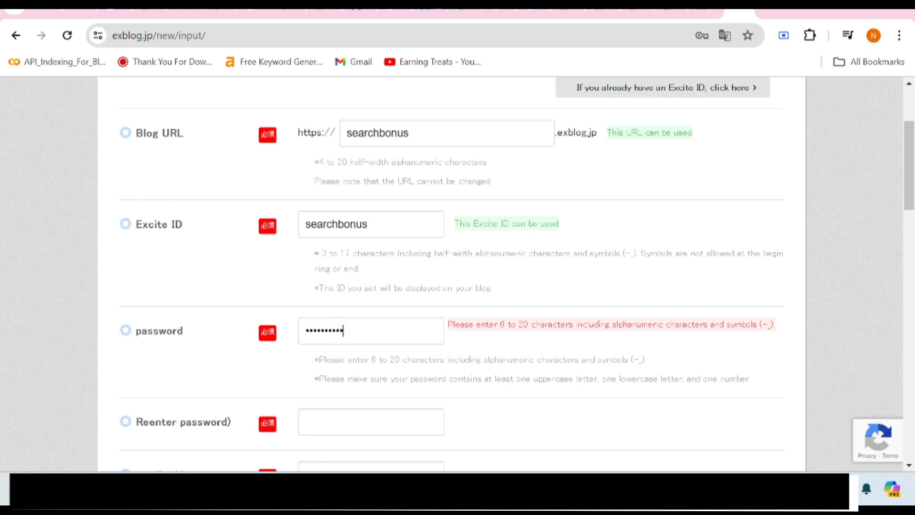
key("BackSpace")
key("BackSpace")
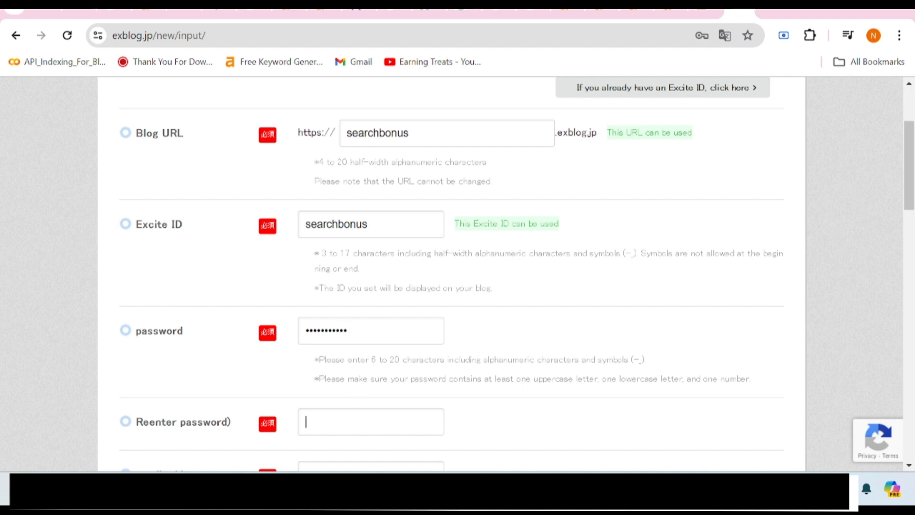
Re-enter the same password in the confirmation field.
key("Caps_Lock")
type("•")
key("Caps_Lock")
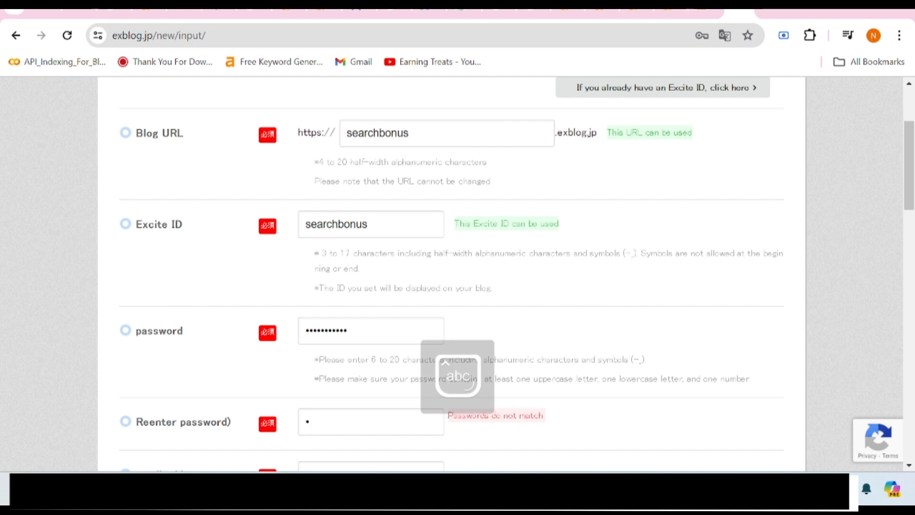
type("••••••••••")
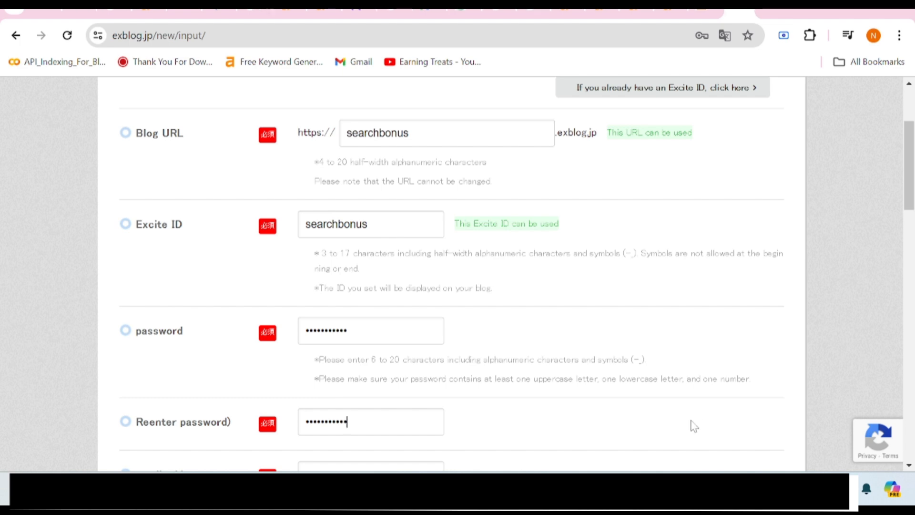
scroll(690, 428, "down", 5)
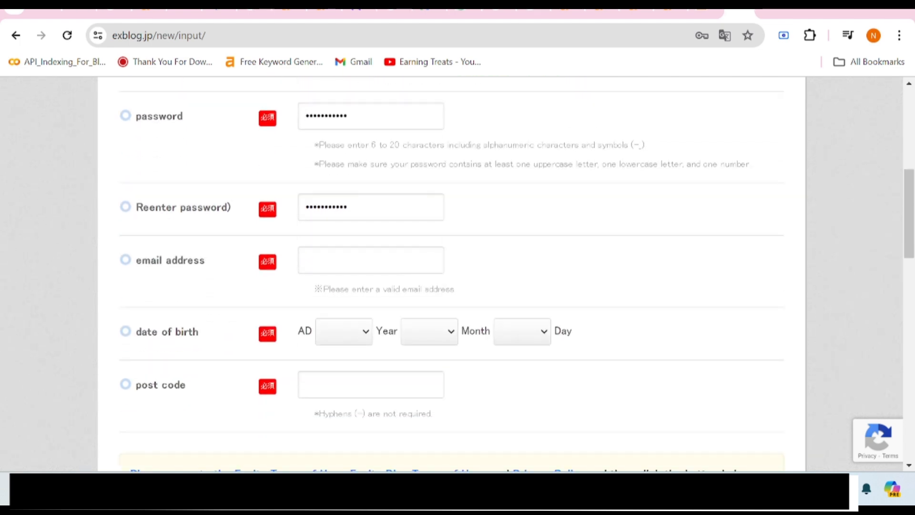
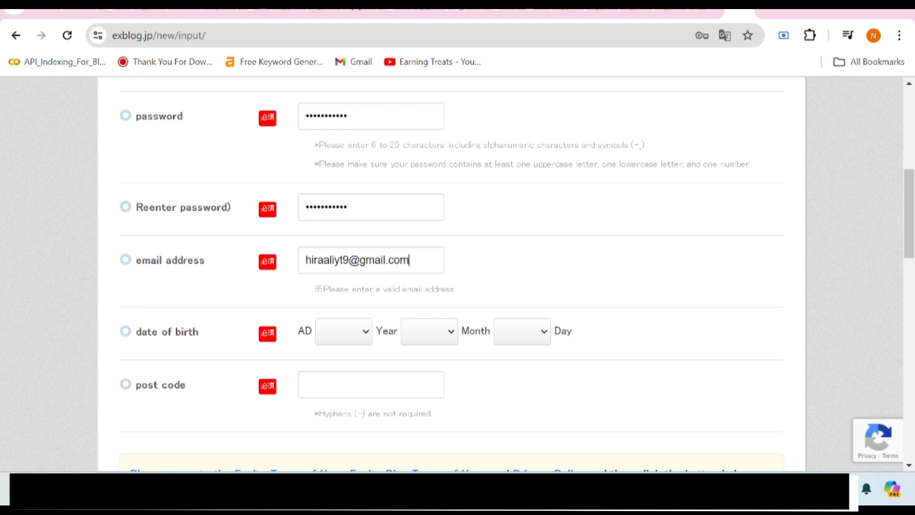
Enter the e-mail address and set the birth date to 1994, month 1, day 23.
left_click(357, 341)
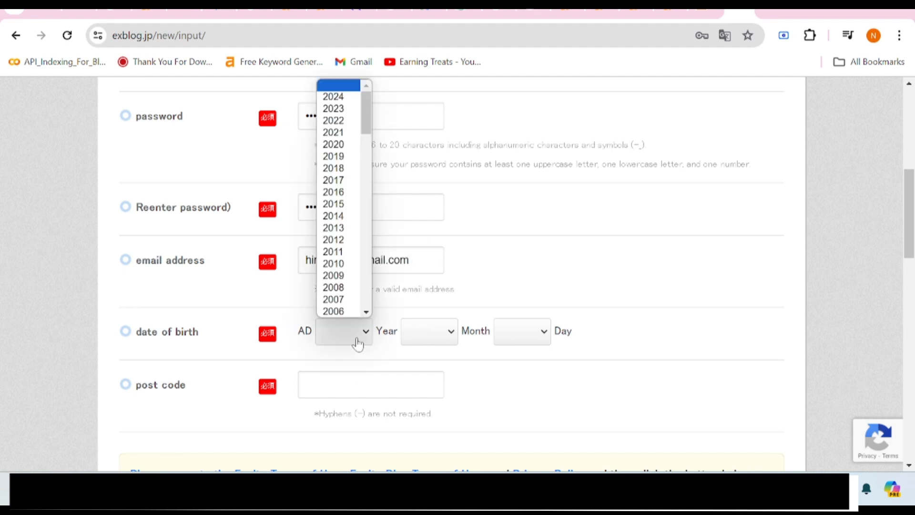
scroll(335, 255, "down", 6)
scroll(335, 258, "down", 6)
scroll(335, 255, "up", 3)
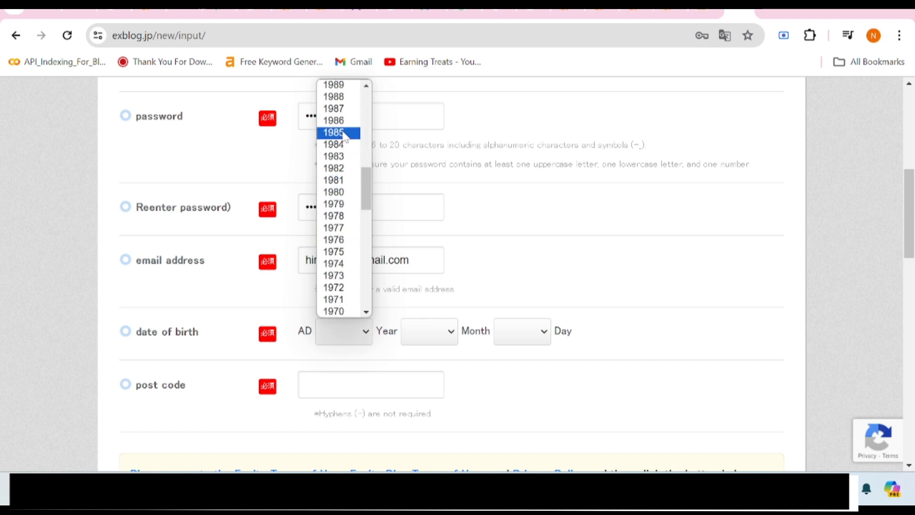
scroll(349, 193, "up", 3)
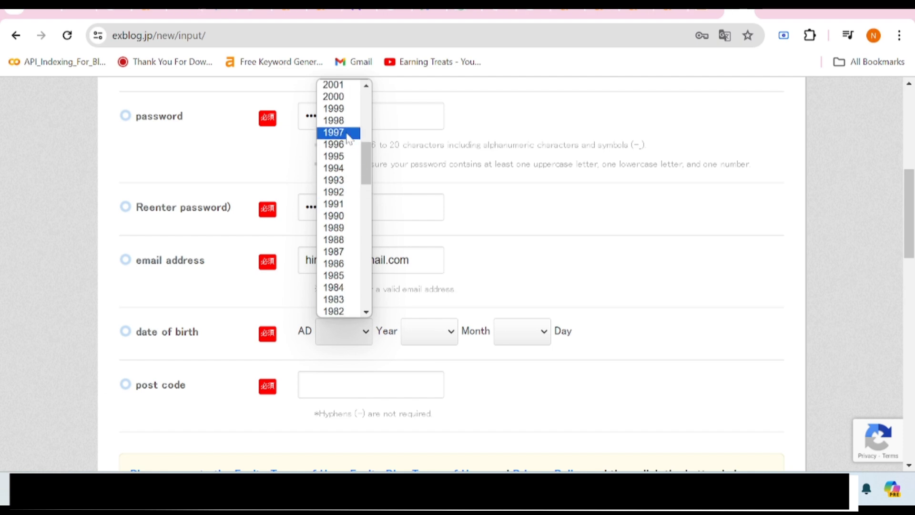
left_click(348, 169)
left_click(453, 331)
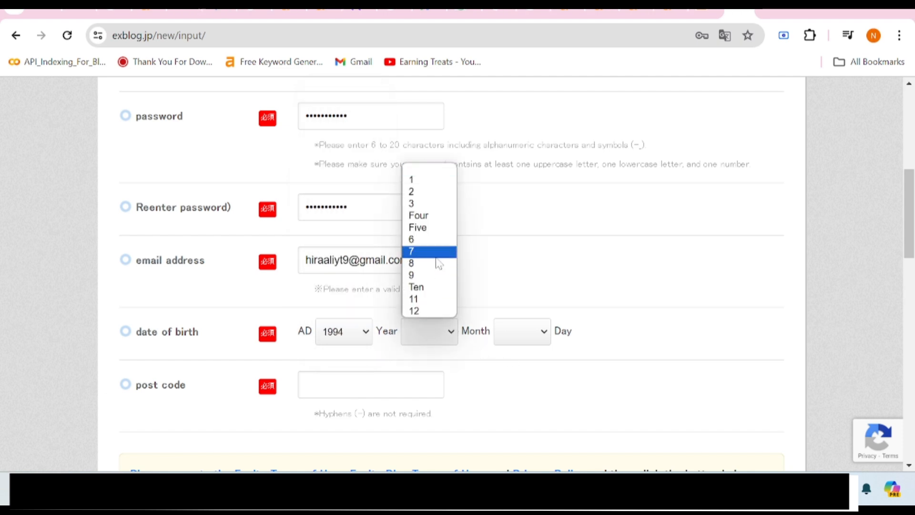
left_click(430, 182)
left_click(545, 339)
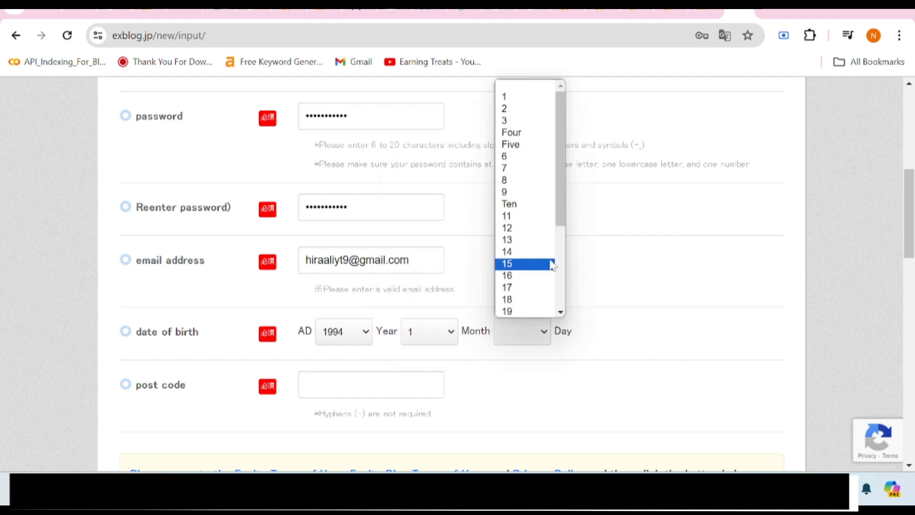
scroll(540, 253, "down", 3)
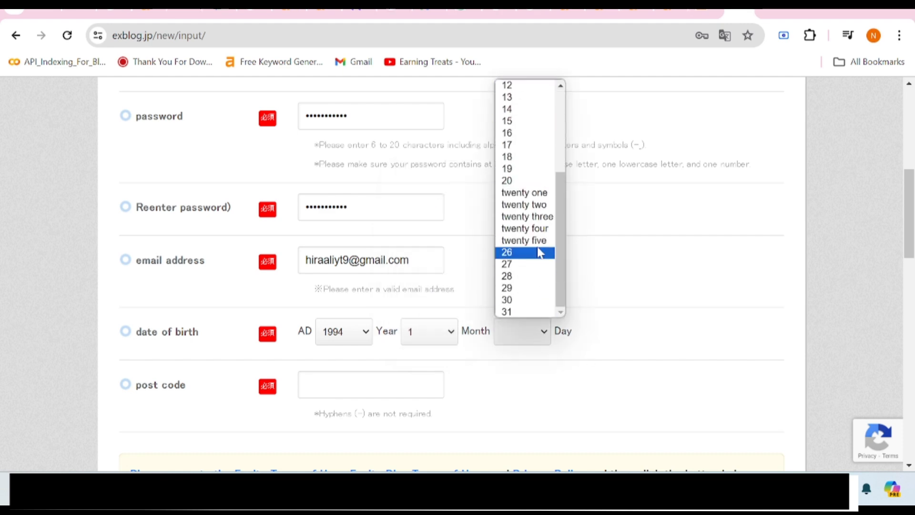
left_click(532, 221)
scroll(455, 388, "down", 2)
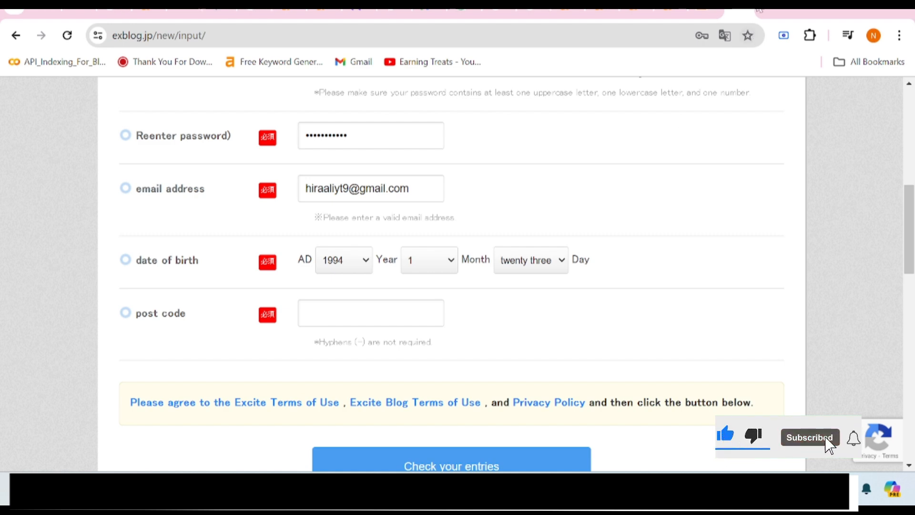
Search Google for 'japan postal code' to find a sample postcode such as 100-0001.
key("ctrl+t")
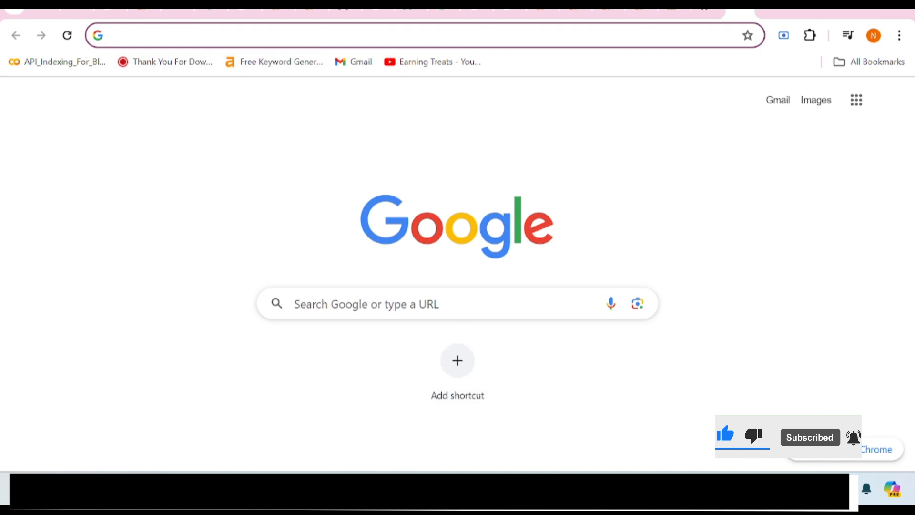
left_click(431, 304)
type("japa")
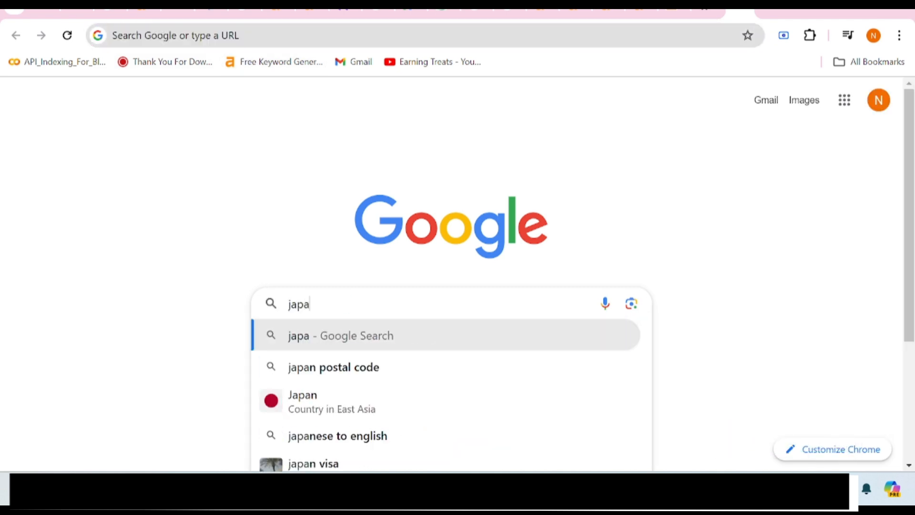
type("n p")
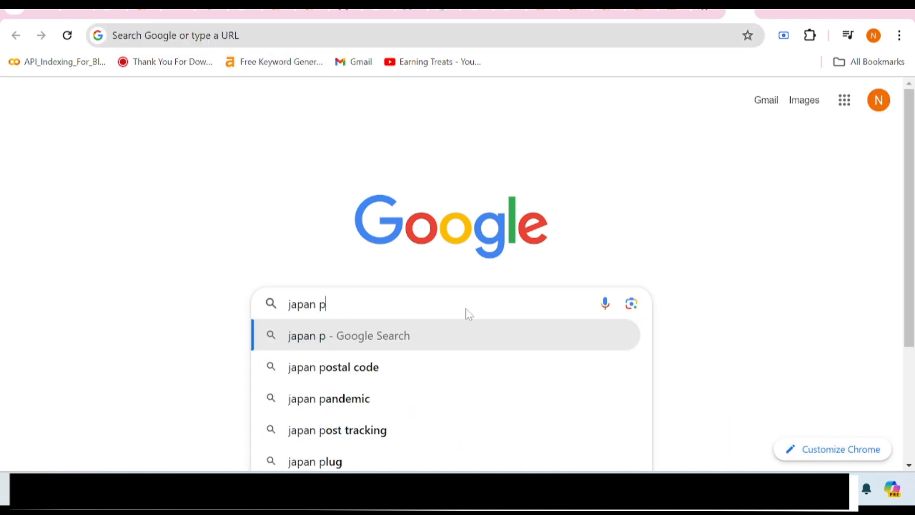
type("ostal")
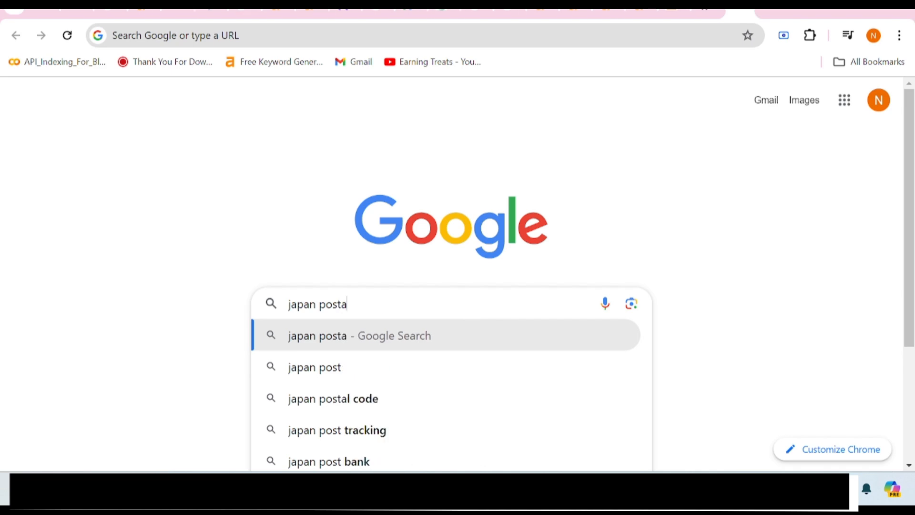
left_click(466, 333)
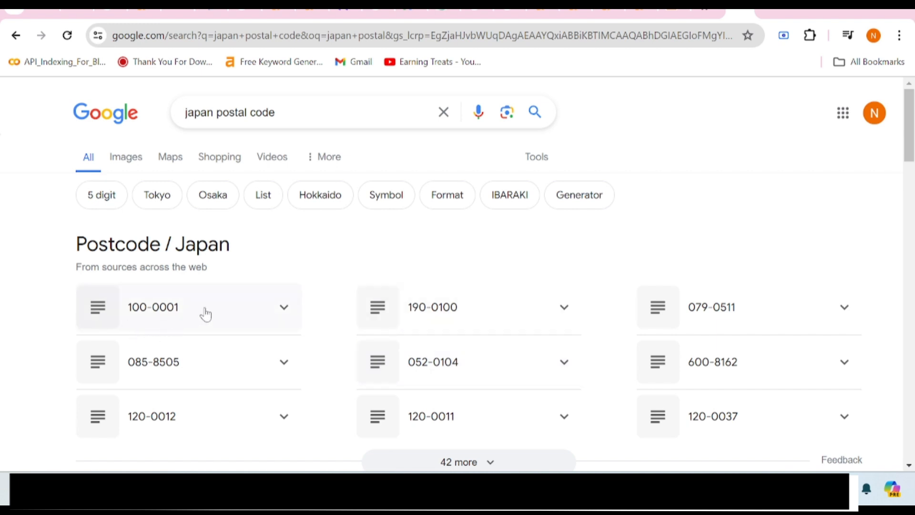
left_click(703, 9)
left_click(742, 12)
left_click(706, 11)
Fill the post code with 1000001 and submit the form for checking.
type("1000001")
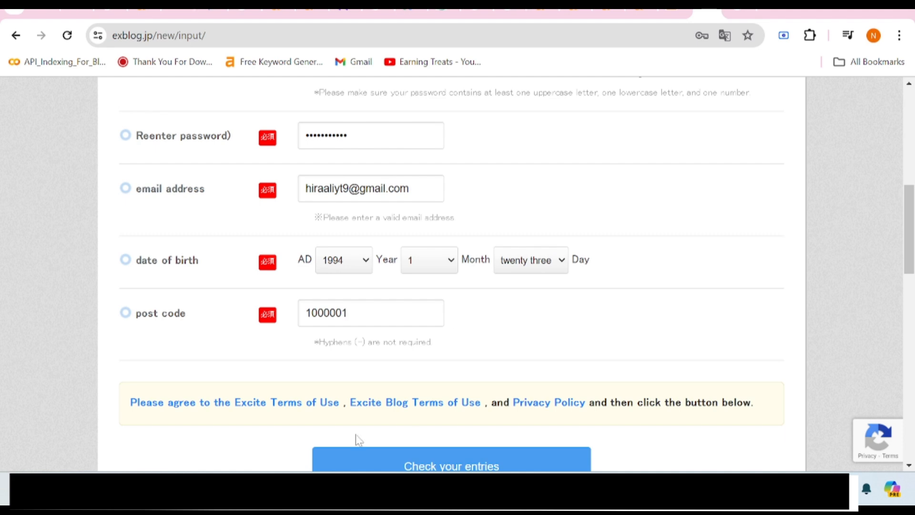
scroll(451, 445, "down", 3)
left_click(430, 338)
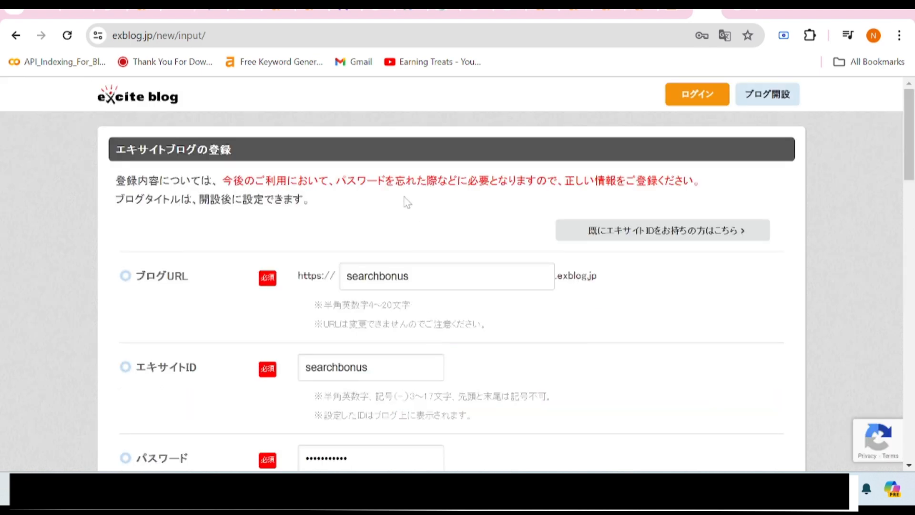
Translate the registration page into English and review the filled fields.
right_click(401, 213)
scroll(503, 394, "down", 1)
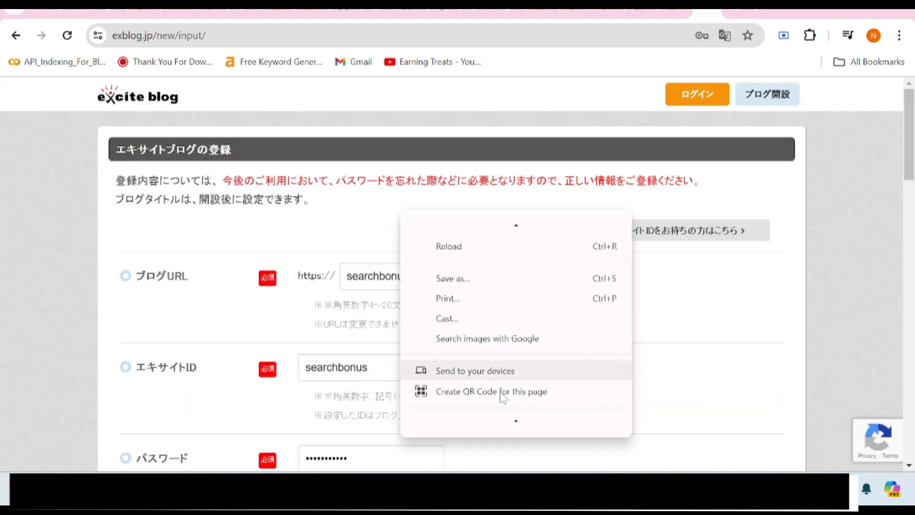
scroll(502, 396, "down", 2)
left_click(474, 351)
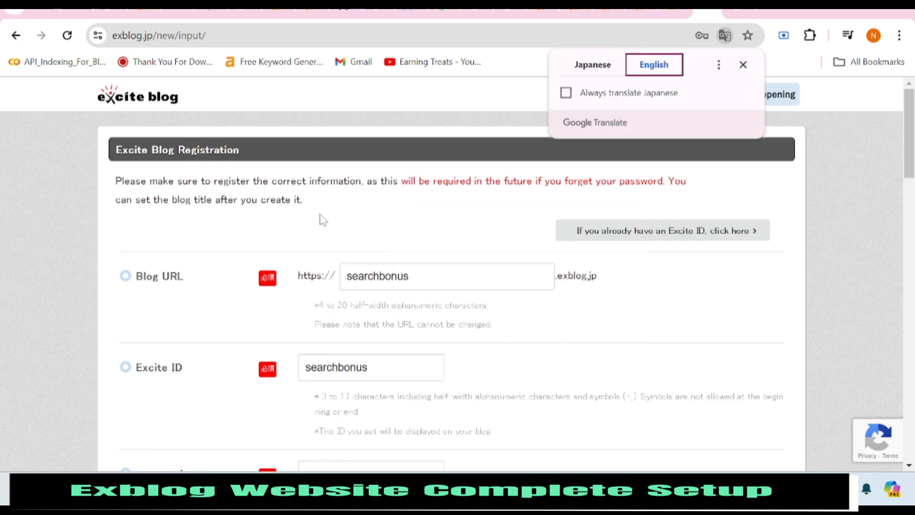
scroll(498, 220, "down", 9)
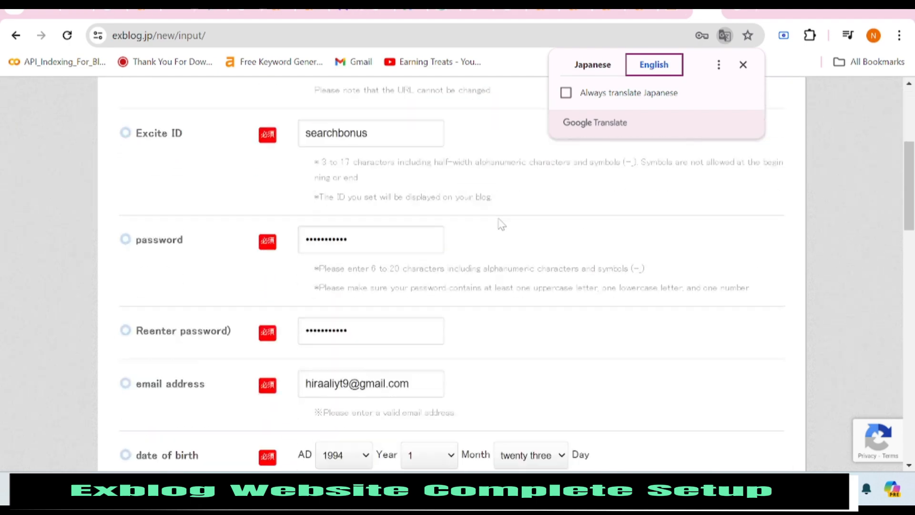
scroll(445, 242, "up", 5)
scroll(447, 245, "up", 5)
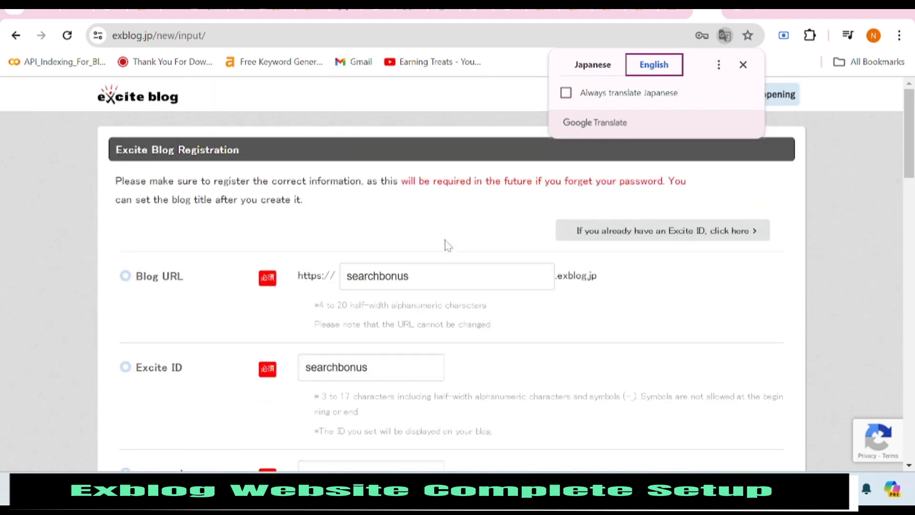
scroll(447, 245, "down", 3)
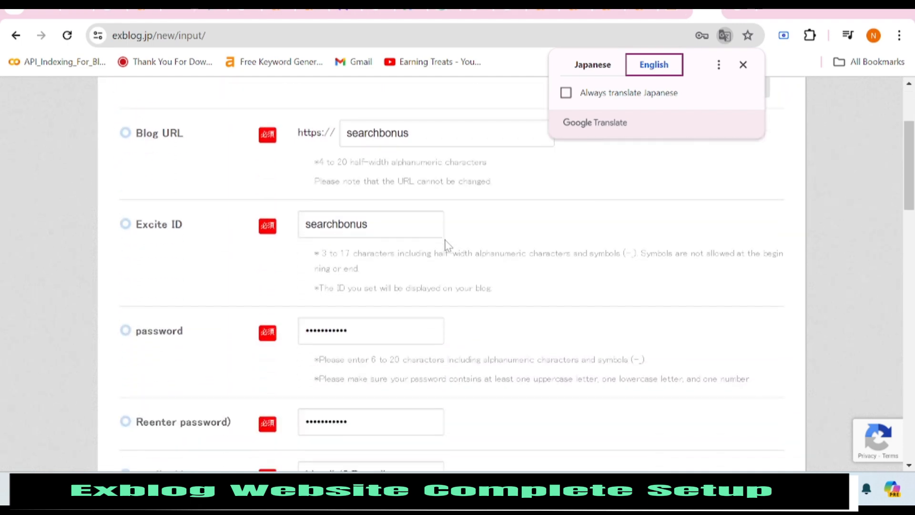
scroll(447, 245, "up", 1)
scroll(447, 246, "down", 8)
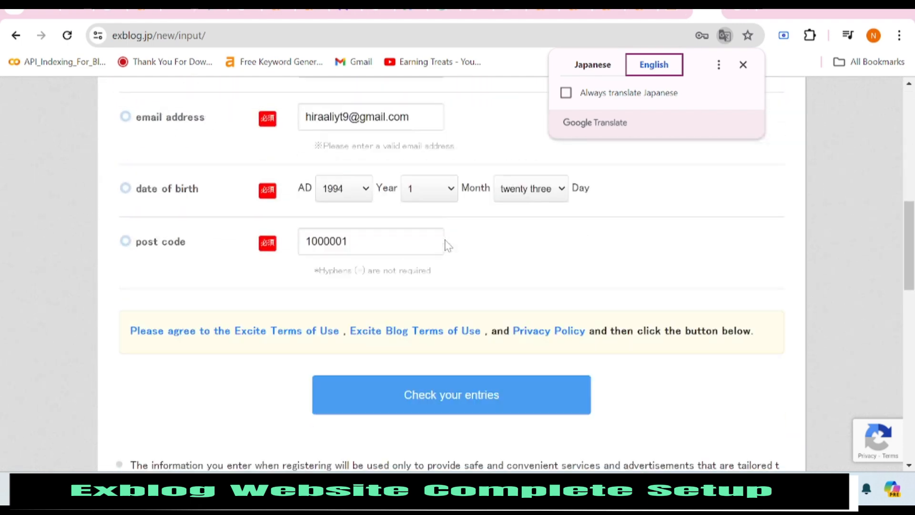
scroll(447, 244, "down", 2)
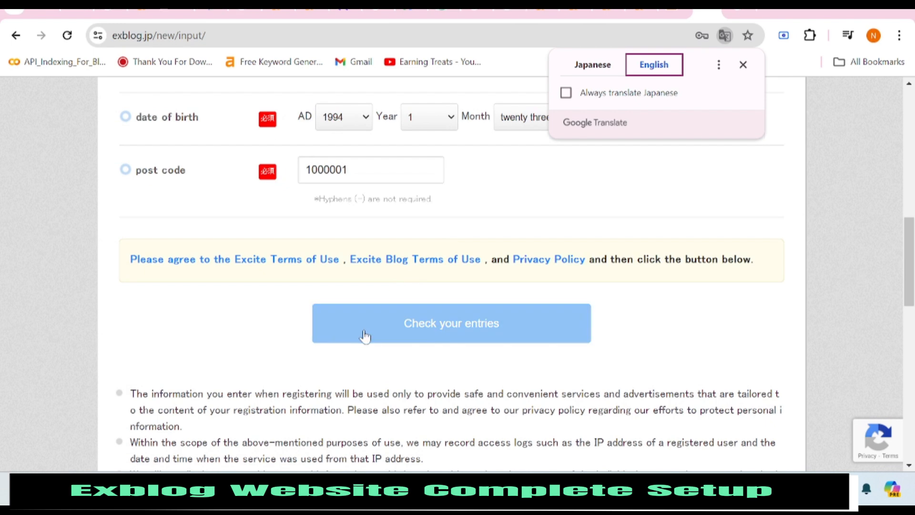
Submit the entries for review, save the password in Chrome, and translate the confirmation to English.
left_click(364, 336)
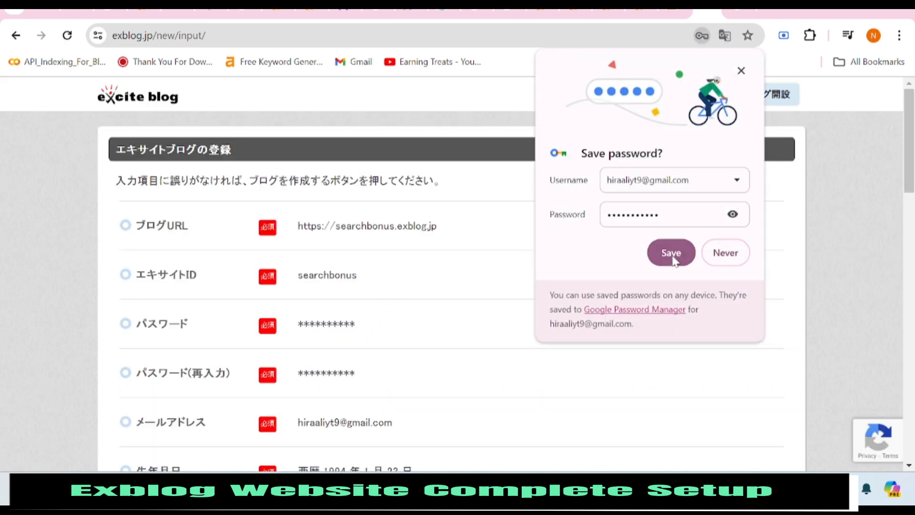
left_click(671, 252)
right_click(455, 190)
scroll(563, 365, "down", 1)
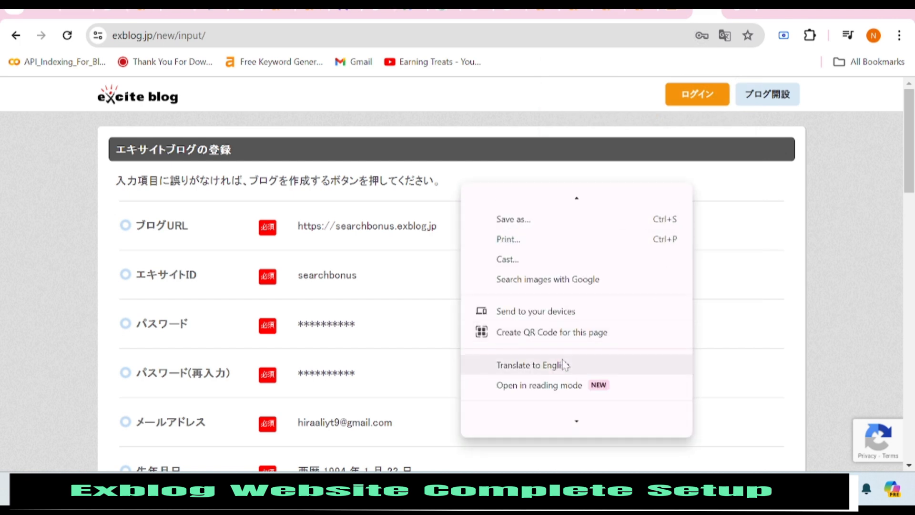
left_click(563, 366)
Review the confirmation page and create the blog.
scroll(453, 259, "down", 2)
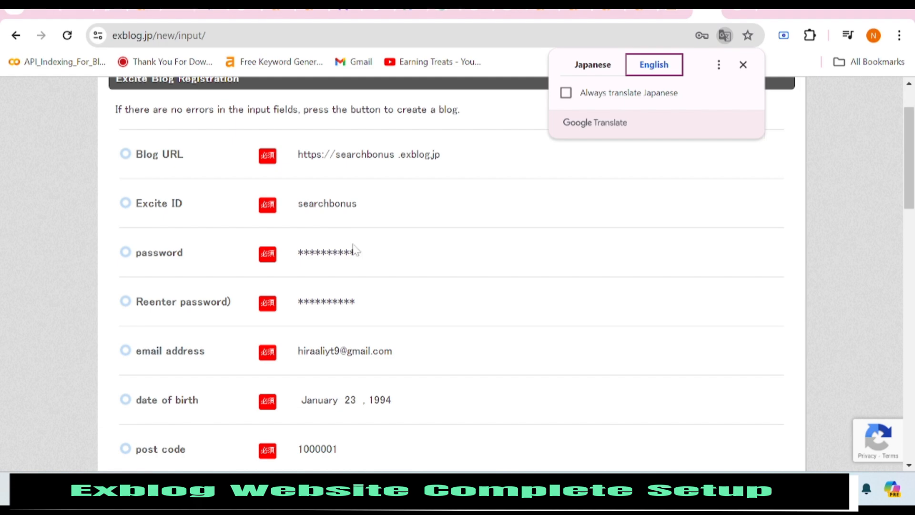
scroll(355, 249, "down", 4)
scroll(355, 249, "down", 2)
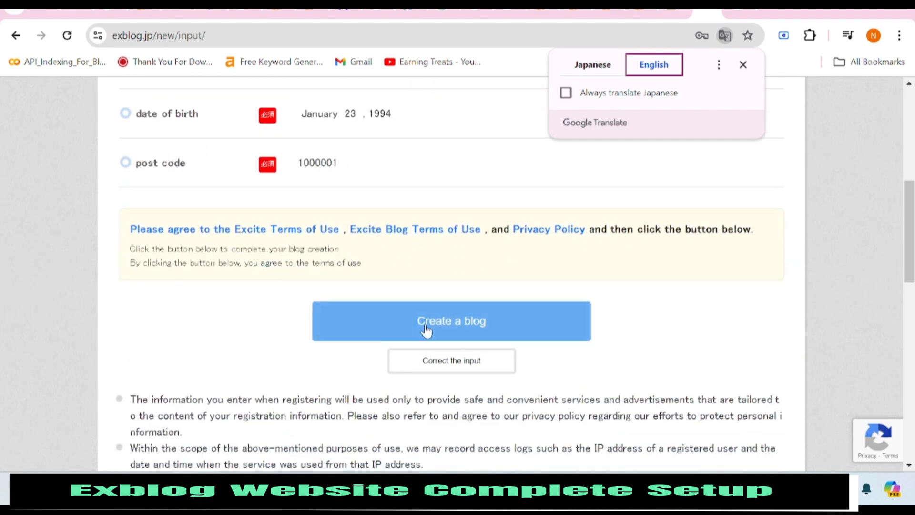
scroll(382, 225, "up", 6)
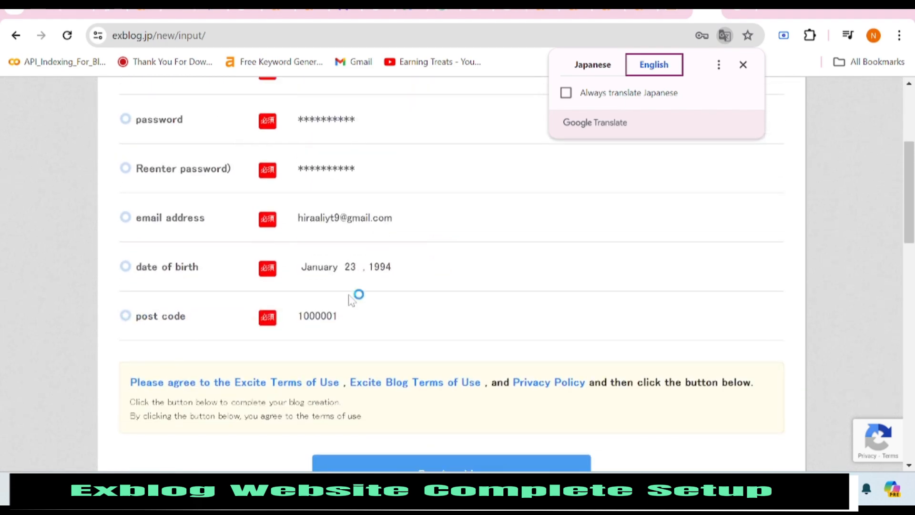
scroll(403, 357, "down", 4)
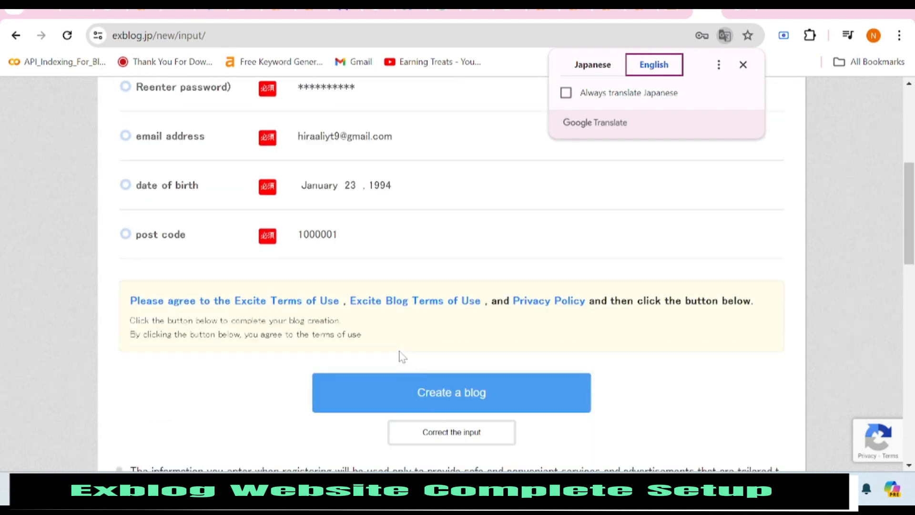
left_click(478, 395)
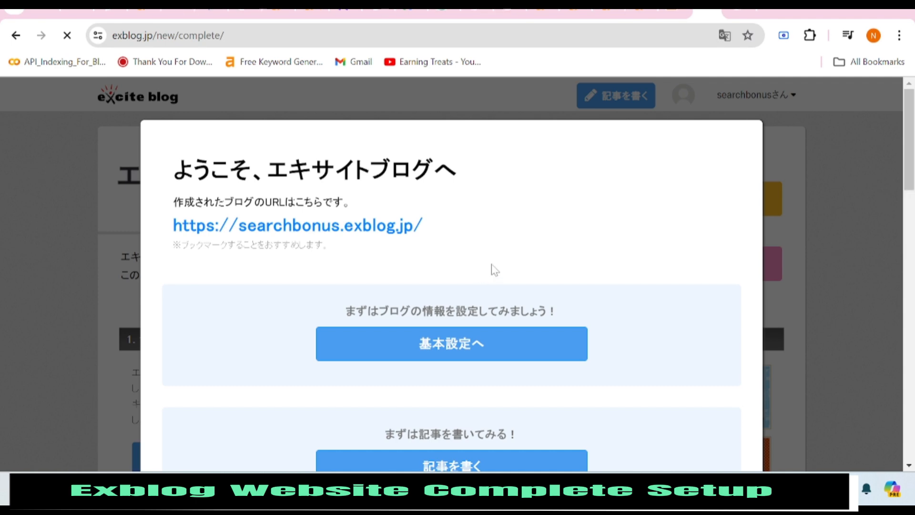
Translate the welcome message to English and proceed to the blog's basic settings.
scroll(498, 252, "down", 3)
right_click(505, 243)
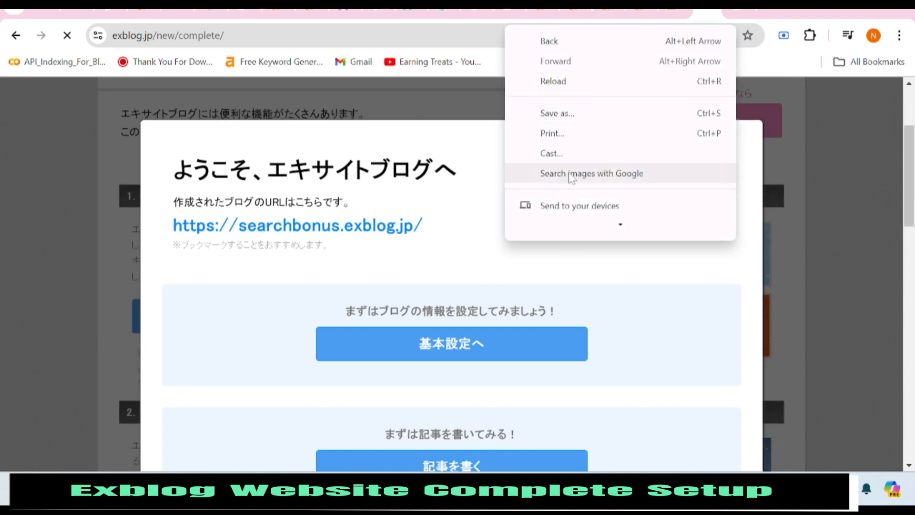
scroll(572, 173, "down", 1)
left_click(576, 207)
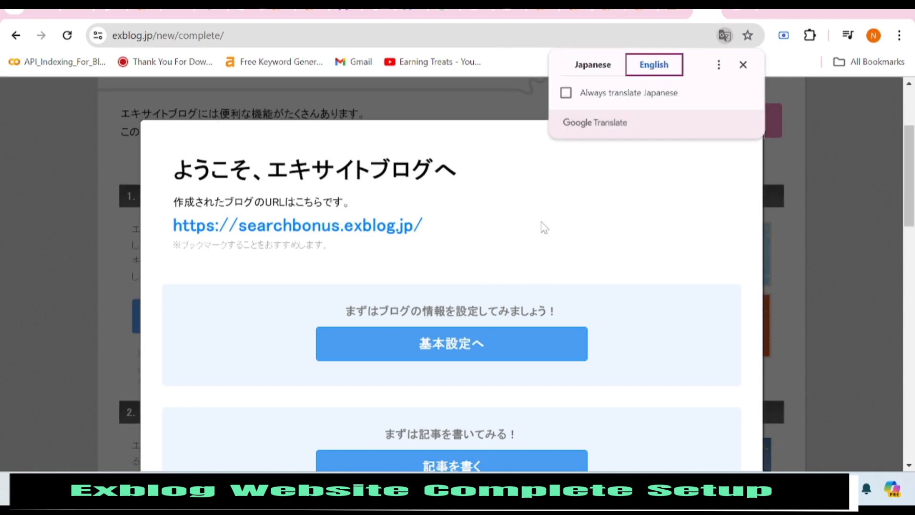
scroll(543, 227, "down", 3)
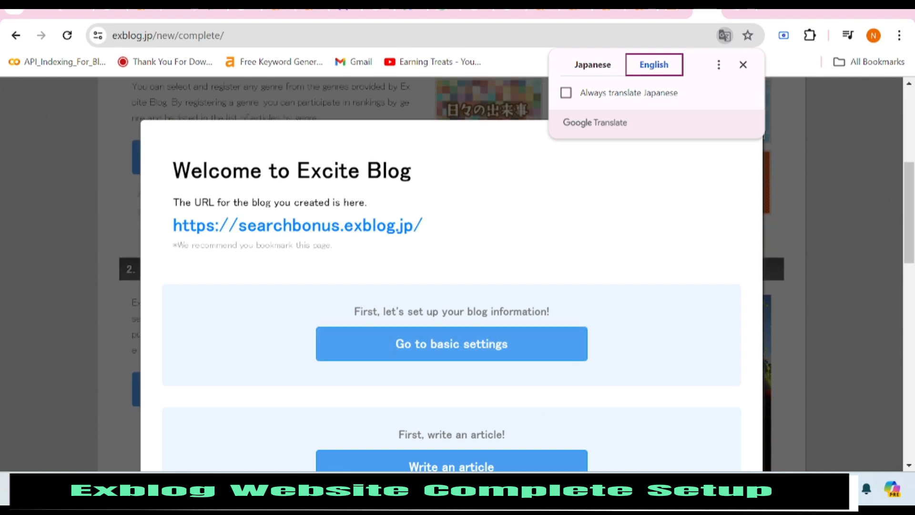
left_click(438, 350)
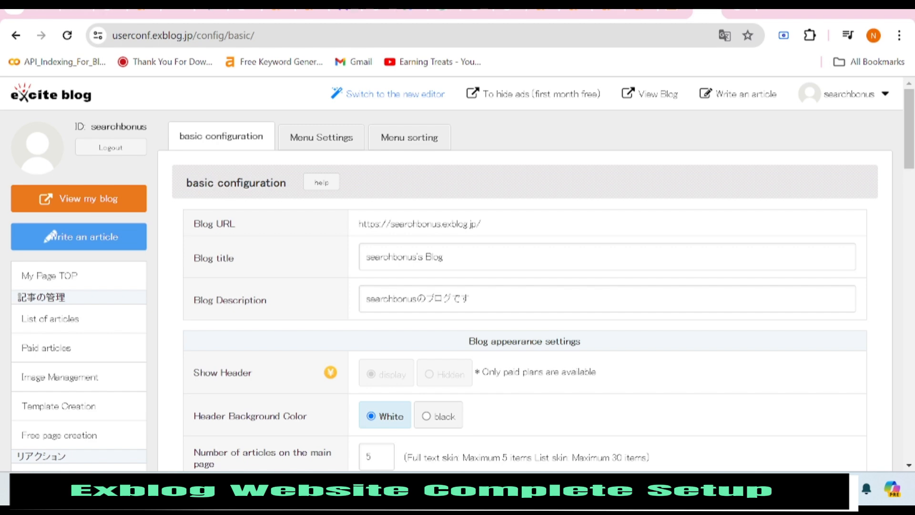
Review the basic settings down to the AdSense and Google Analytics 4 ID fields, leaving them blank.
scroll(524, 274, "down", 3)
scroll(383, 240, "down", 2)
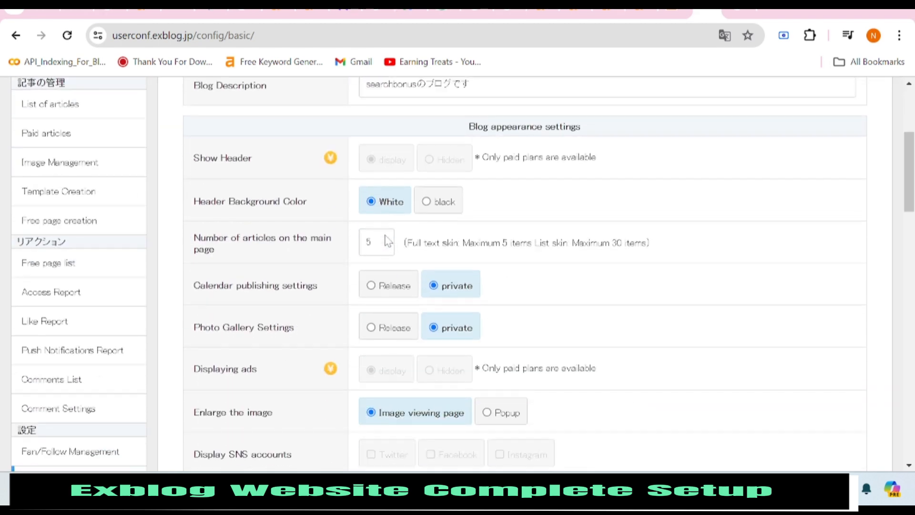
scroll(395, 295, "down", 2)
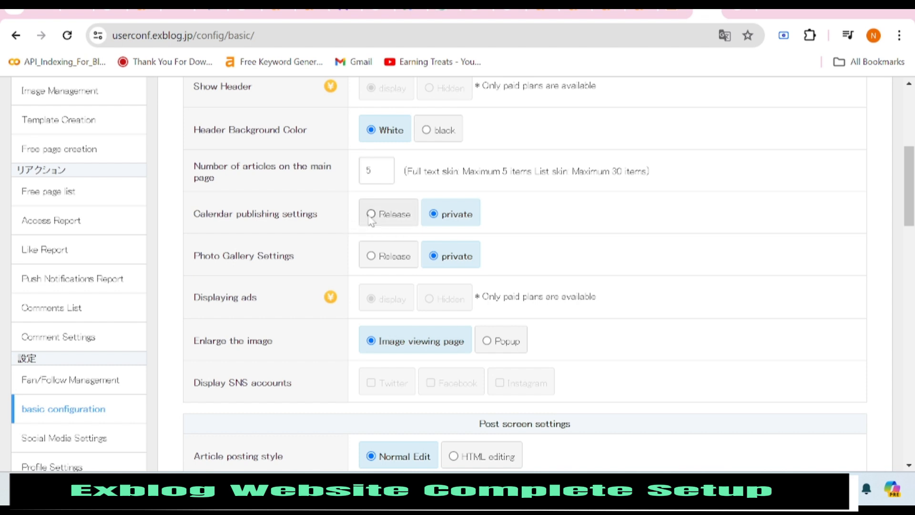
scroll(384, 274, "down", 2)
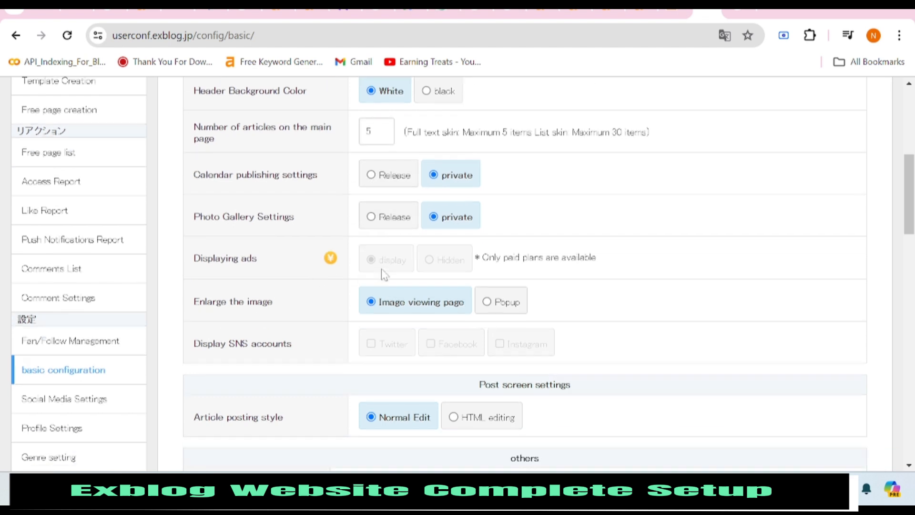
scroll(381, 272, "down", 2)
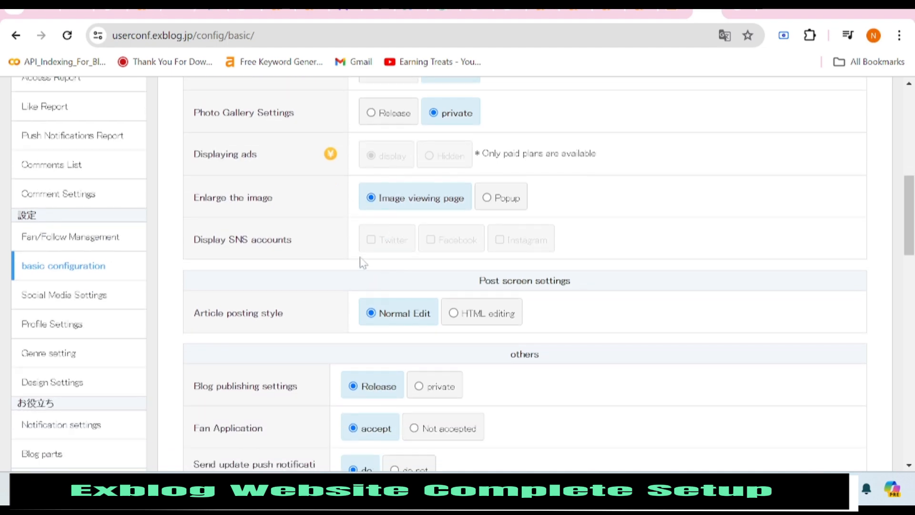
scroll(357, 290, "down", 6)
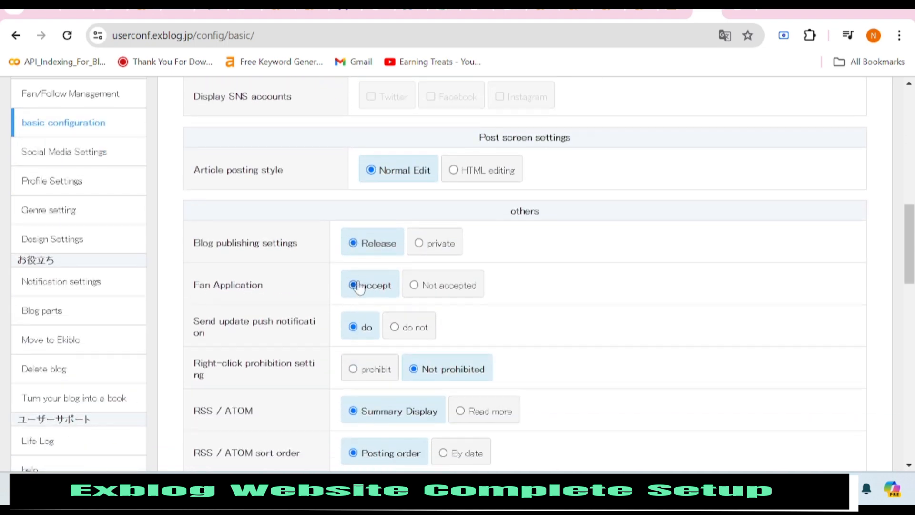
scroll(357, 288, "down", 6)
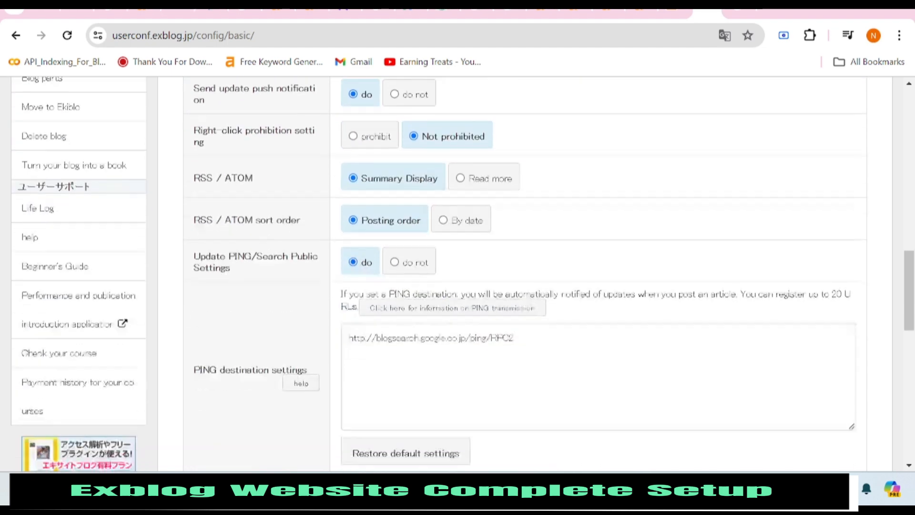
scroll(324, 282, "down", 6)
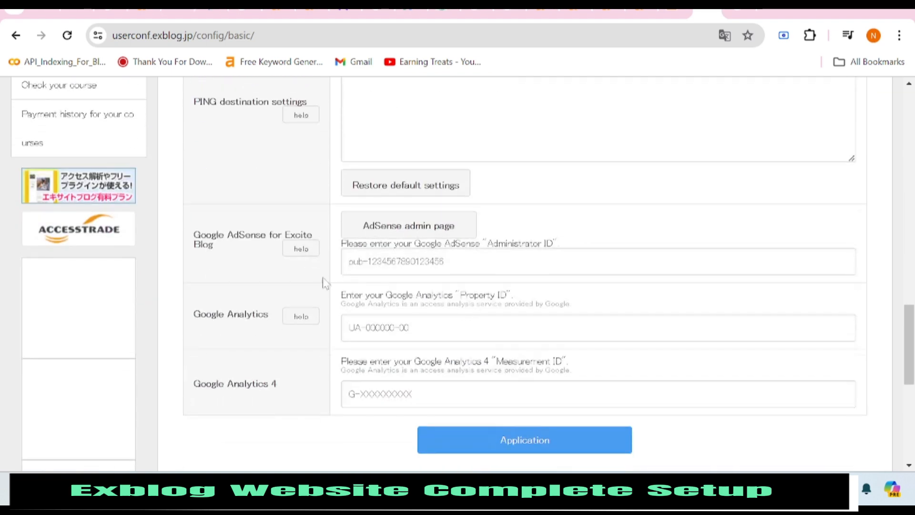
left_click(395, 261)
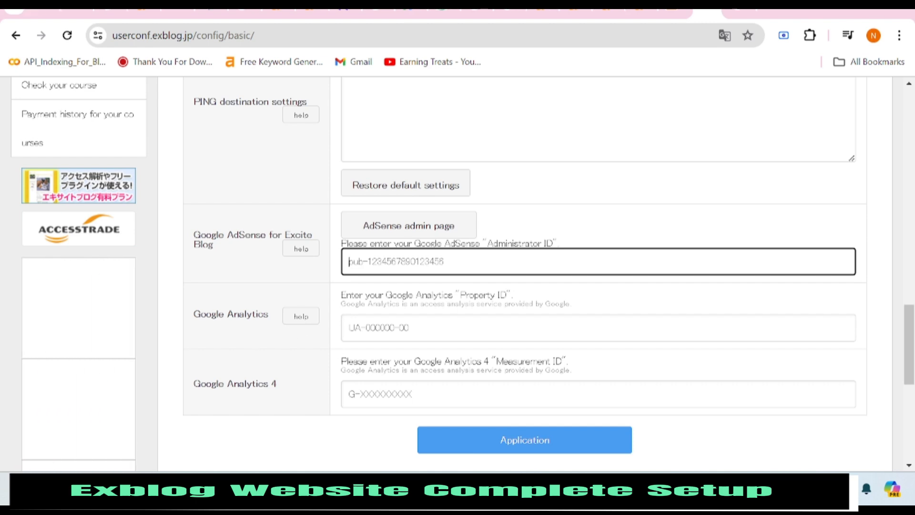
left_click(396, 394)
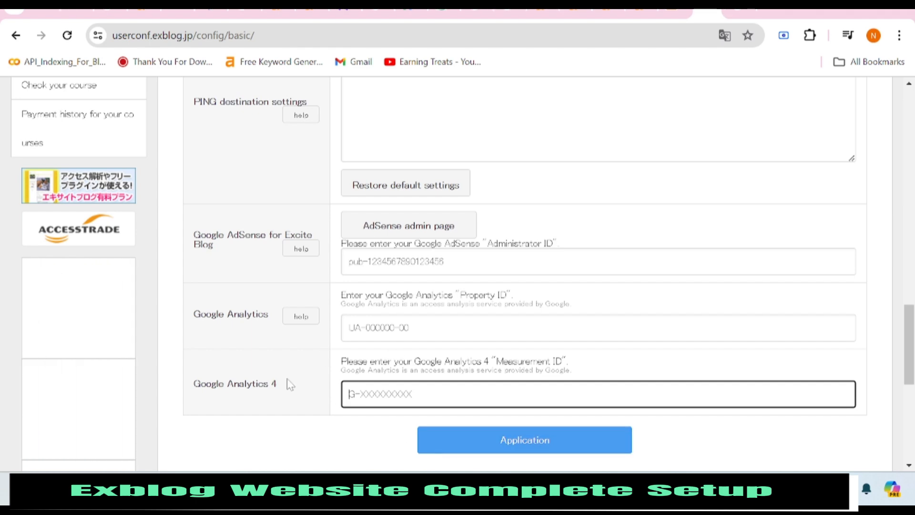
Apply the basic configuration to save it.
scroll(312, 429, "up", 3)
scroll(264, 394, "up", 18)
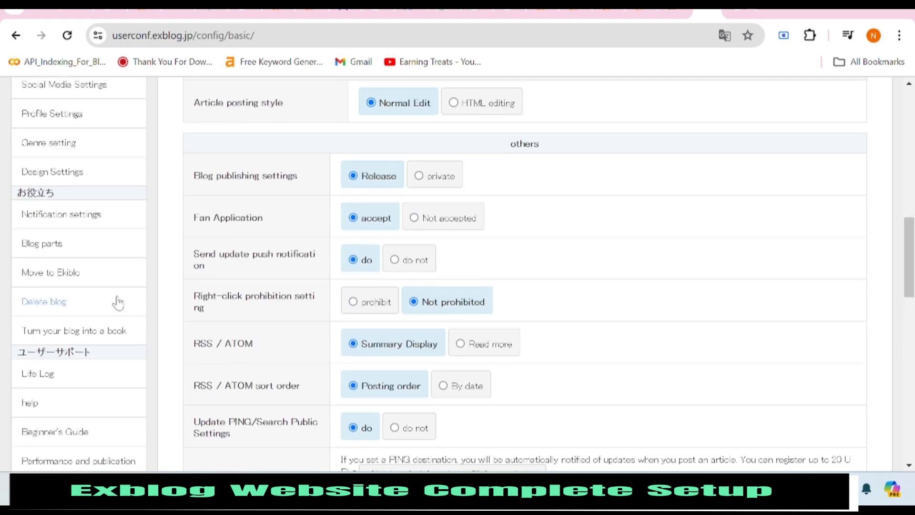
scroll(273, 233, "up", 2)
scroll(313, 310, "down", 20)
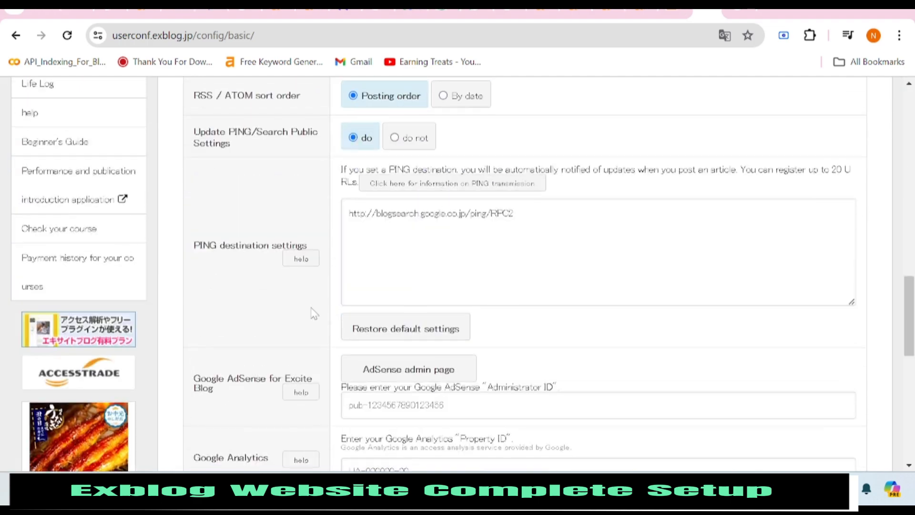
left_click(524, 300)
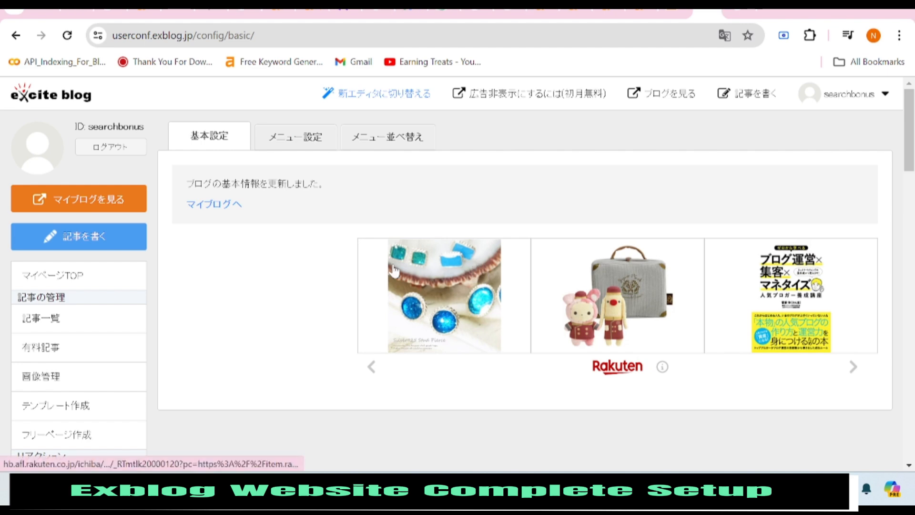
Translate the update confirmation page into English.
right_click(287, 272)
scroll(345, 215, "down", 3)
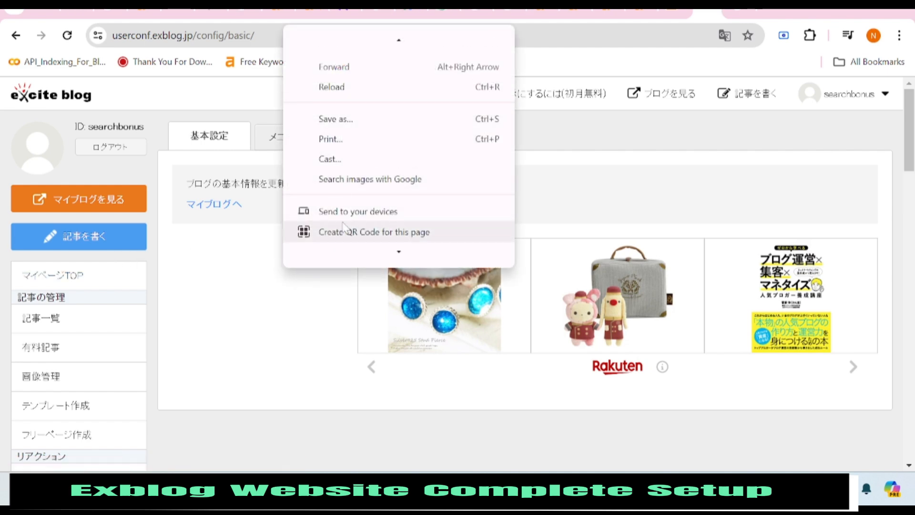
left_click(348, 191)
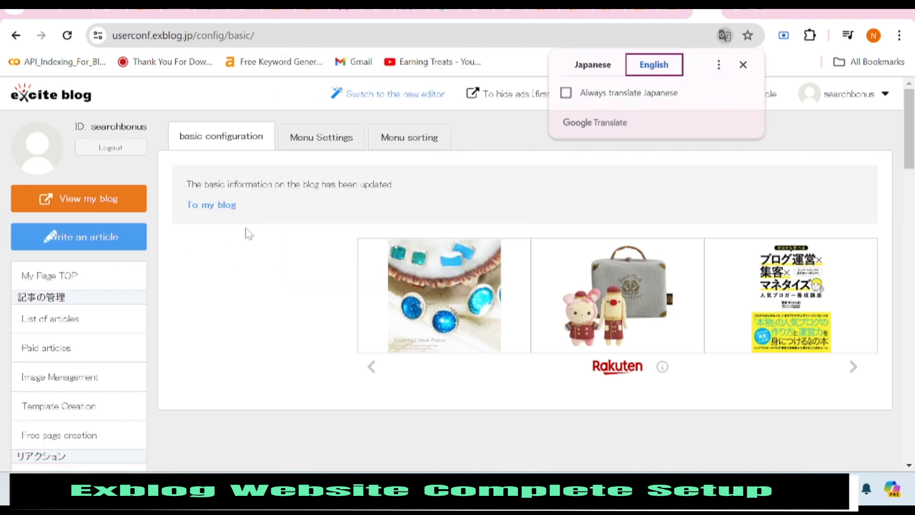
Go to Profile Settings from the sidebar.
scroll(102, 245, "down", 2)
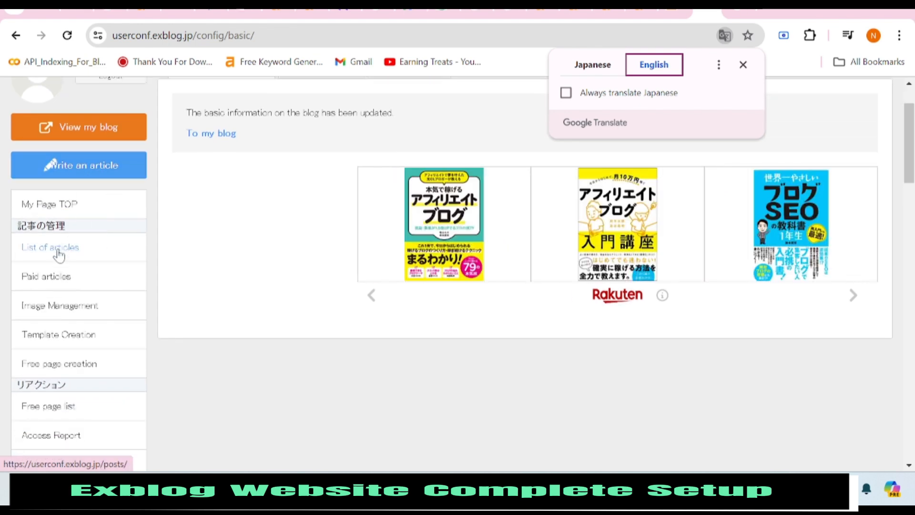
scroll(57, 272, "down", 3)
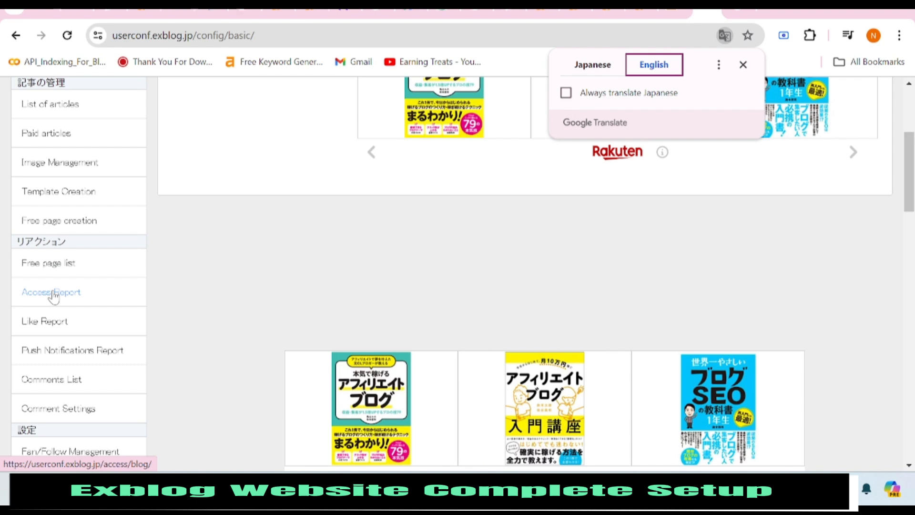
scroll(143, 271, "up", 1)
scroll(239, 249, "down", 6)
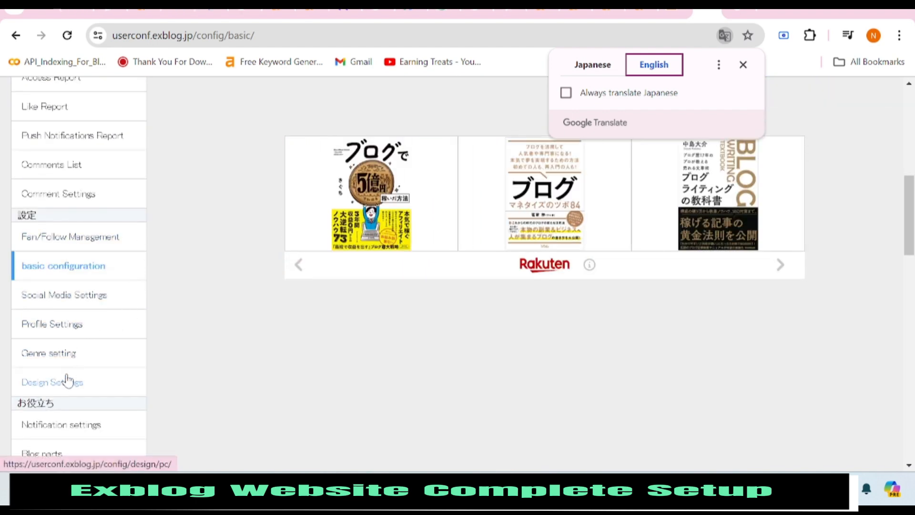
left_click(67, 326)
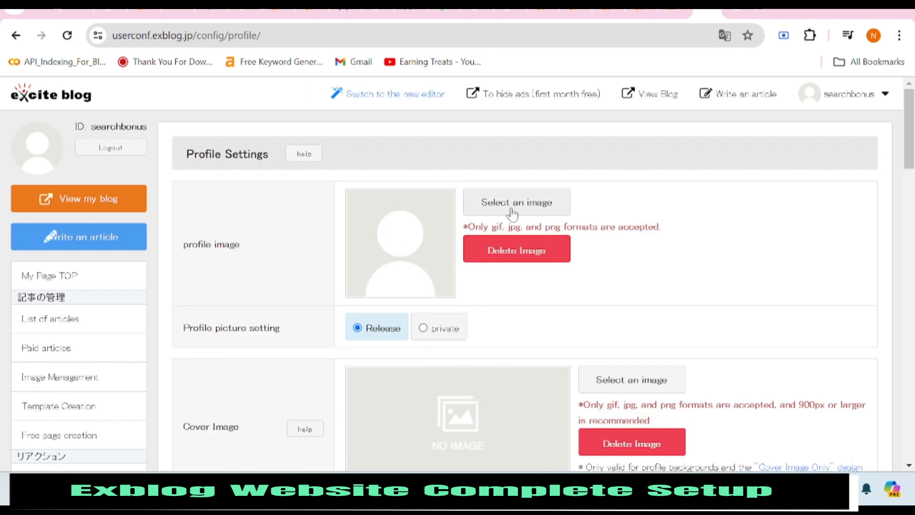
Browse Profile Settings and check the Profession list without choosing a profession.
scroll(515, 205, "down", 5)
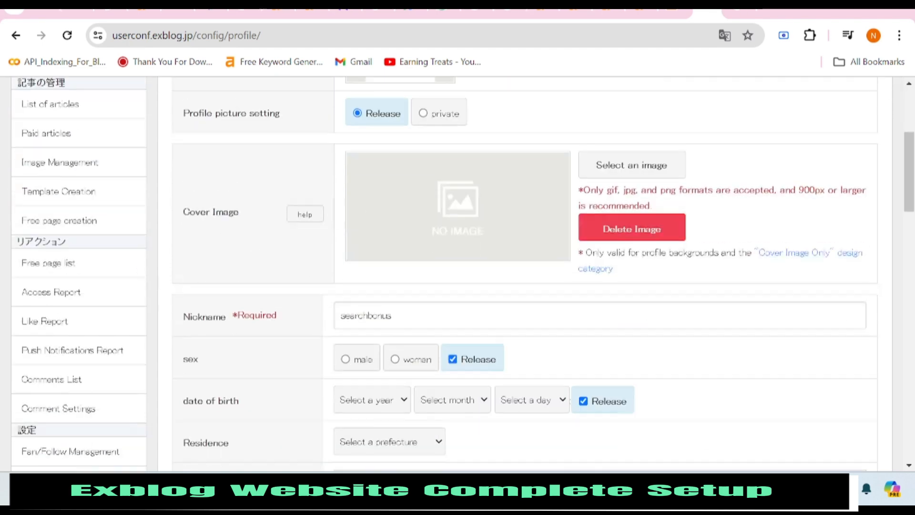
scroll(370, 274, "down", 3)
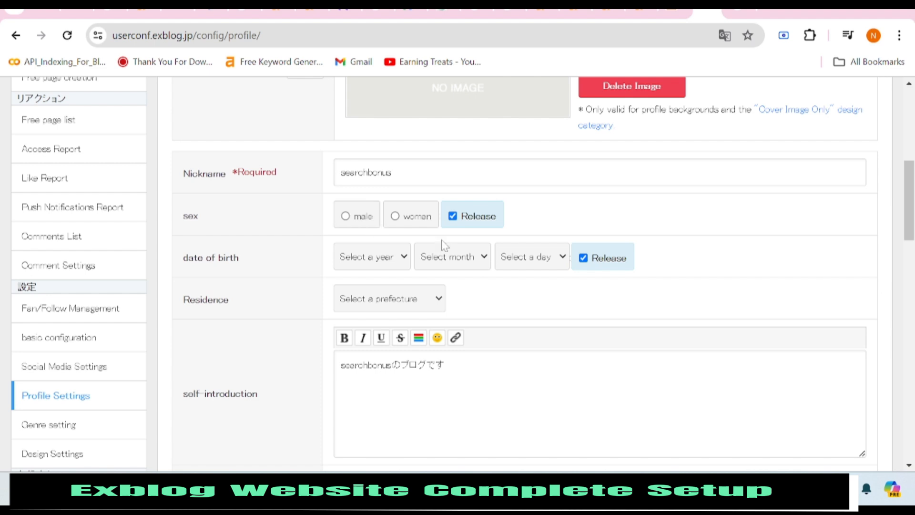
scroll(412, 211, "down", 2)
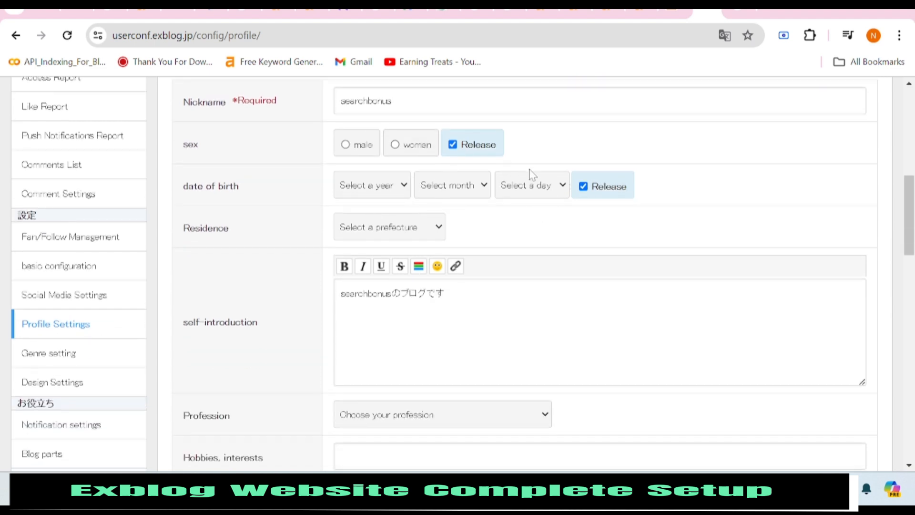
scroll(399, 216, "down", 6)
scroll(375, 186, "up", 2)
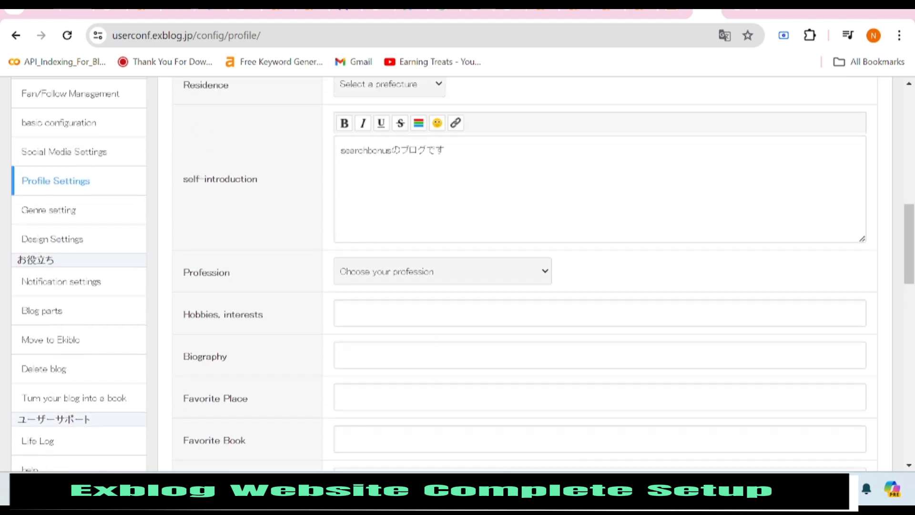
scroll(484, 198, "down", 2)
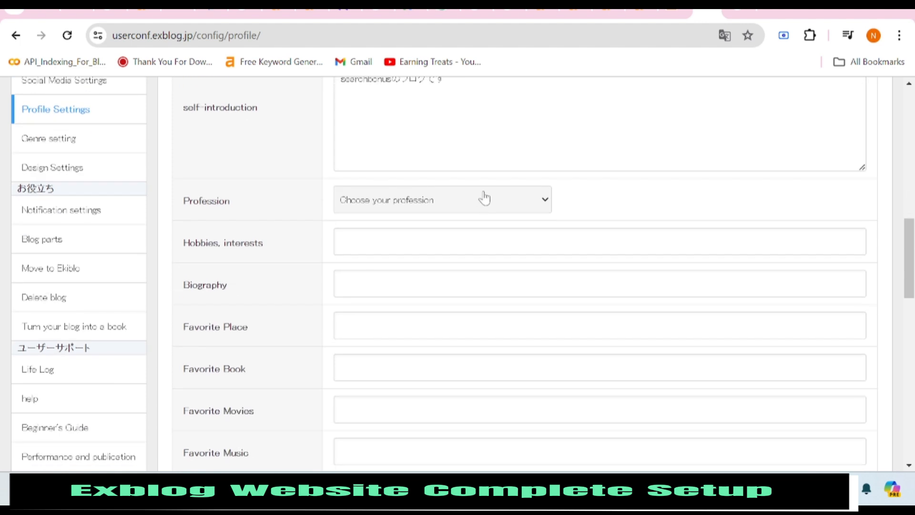
left_click(495, 201)
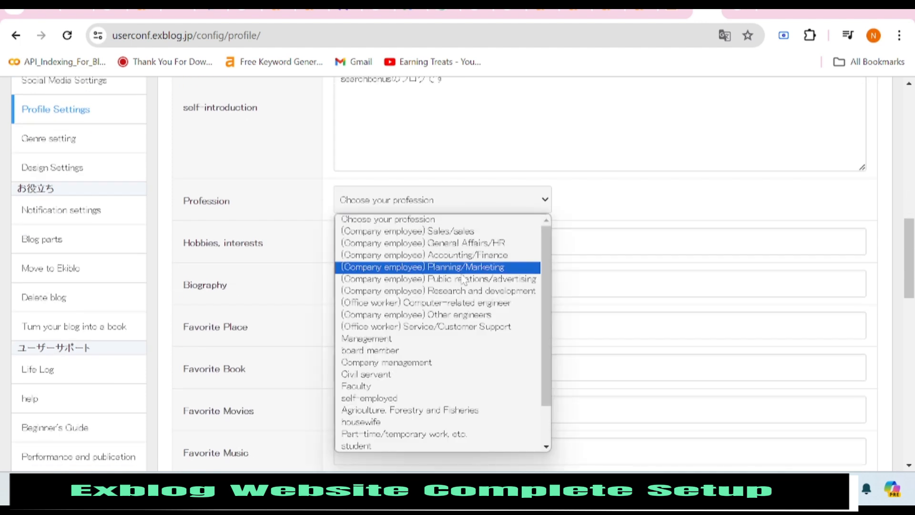
left_click(596, 185)
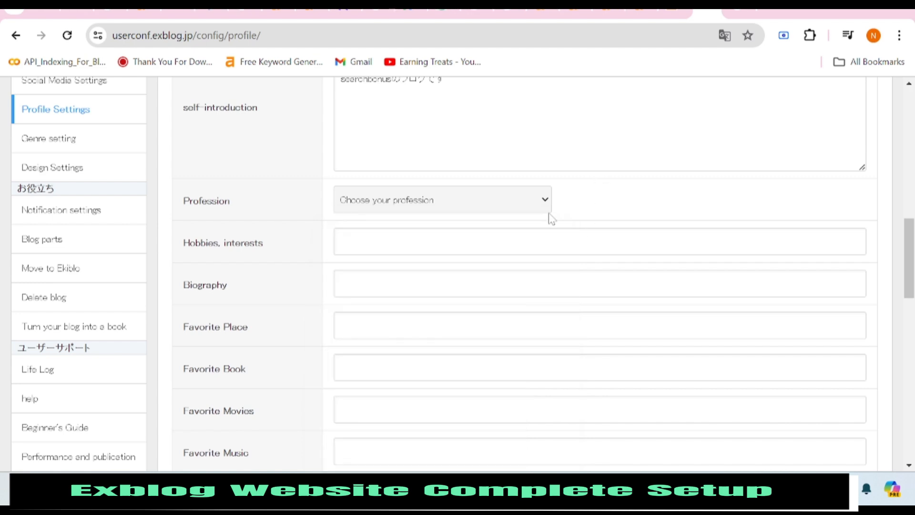
Scroll through the rest of the profile settings, leaving every field unchanged.
scroll(474, 135, "down", 7)
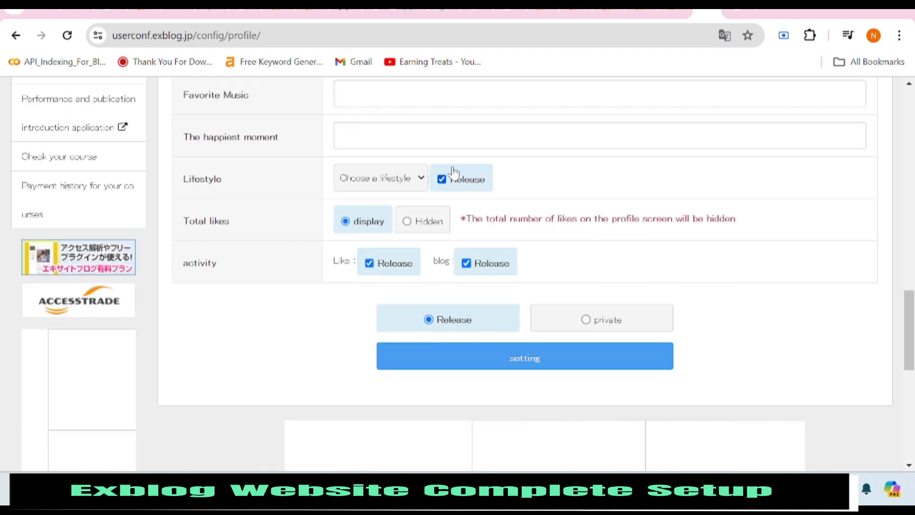
scroll(458, 227, "up", 10)
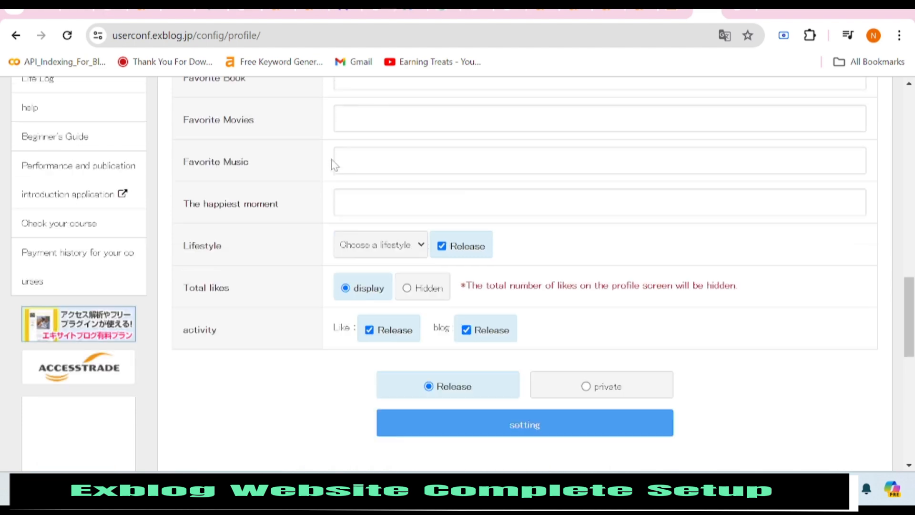
scroll(279, 218, "up", 10)
scroll(279, 218, "down", 3)
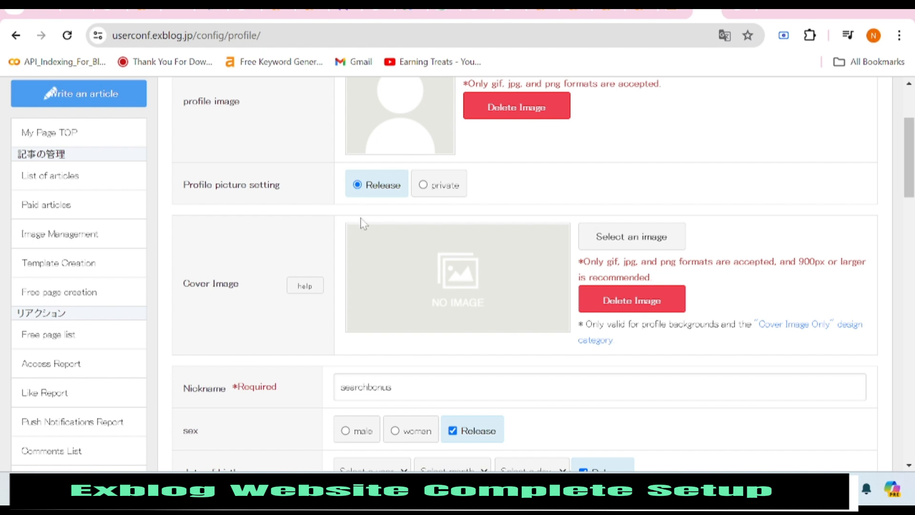
scroll(205, 338, "down", 3)
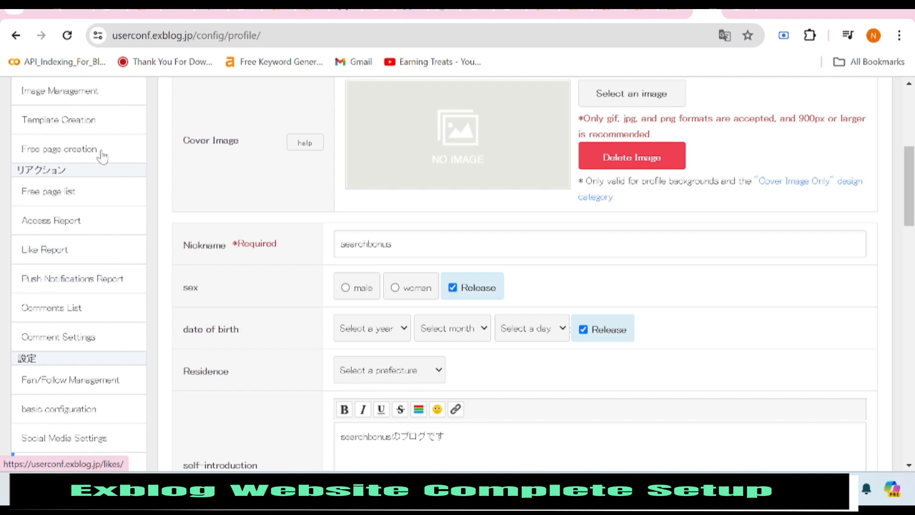
scroll(48, 182, "up", 6)
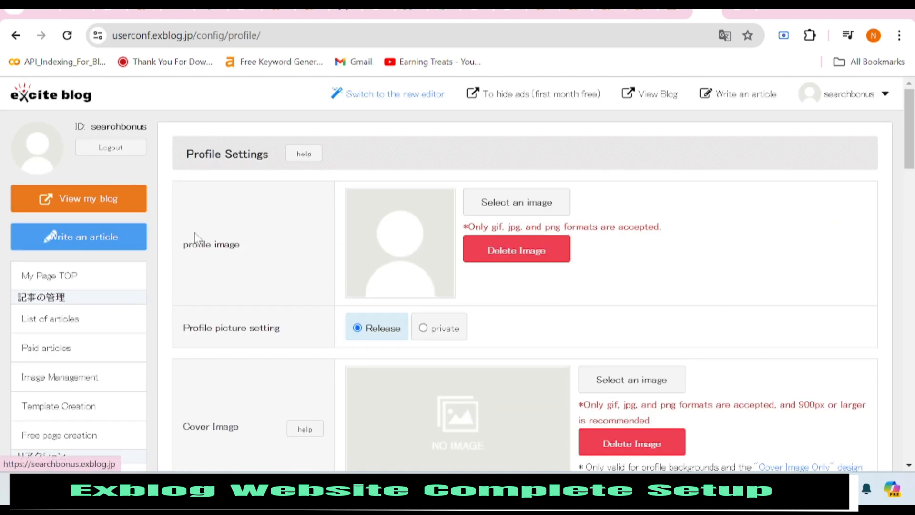
scroll(239, 200, "down", 3)
scroll(71, 290, "down", 5)
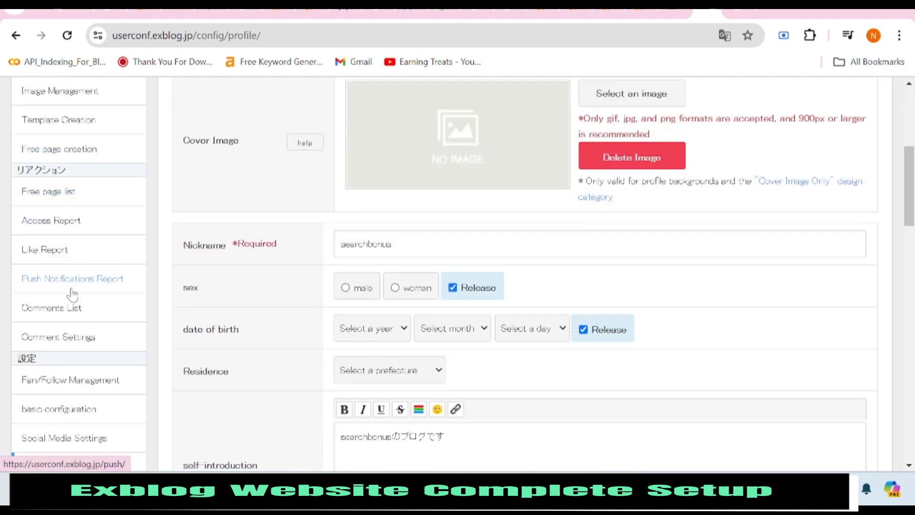
scroll(76, 315, "down", 2)
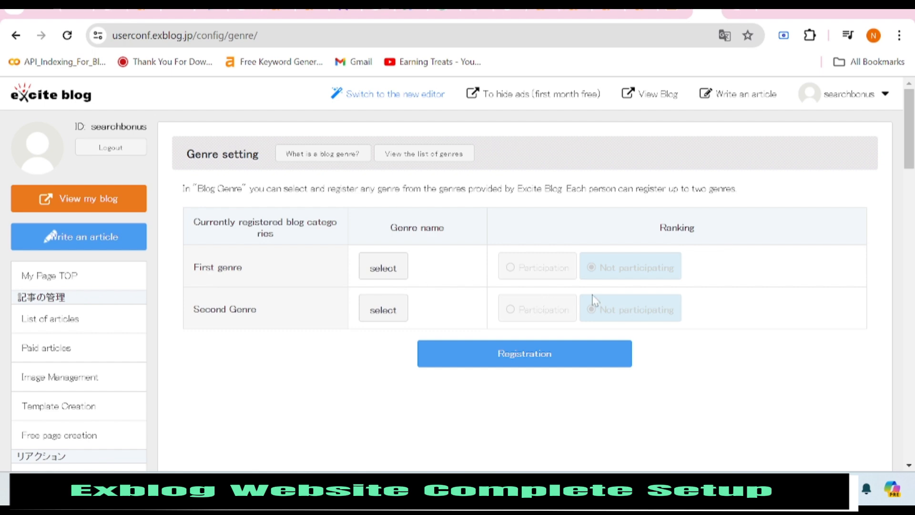
Pick Events and Festivals under Organizations, groups and events as the first genre.
left_click(383, 269)
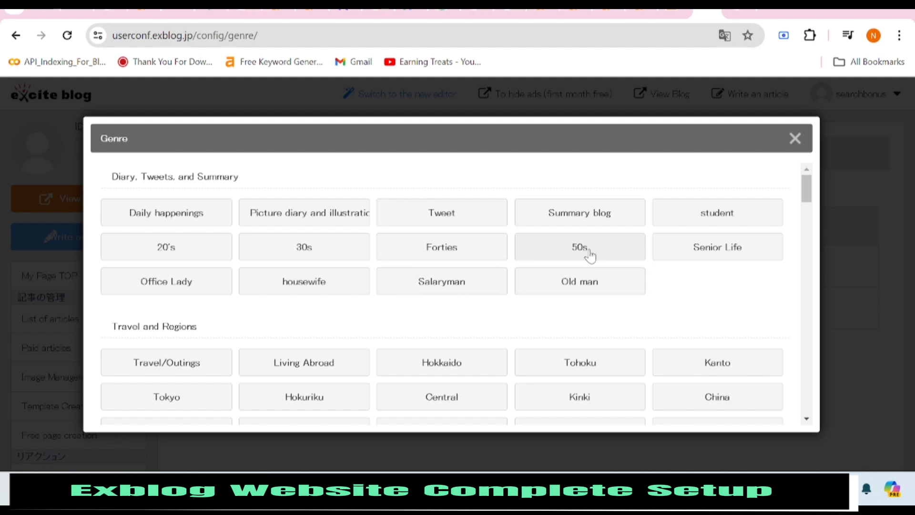
scroll(493, 320, "down", 3)
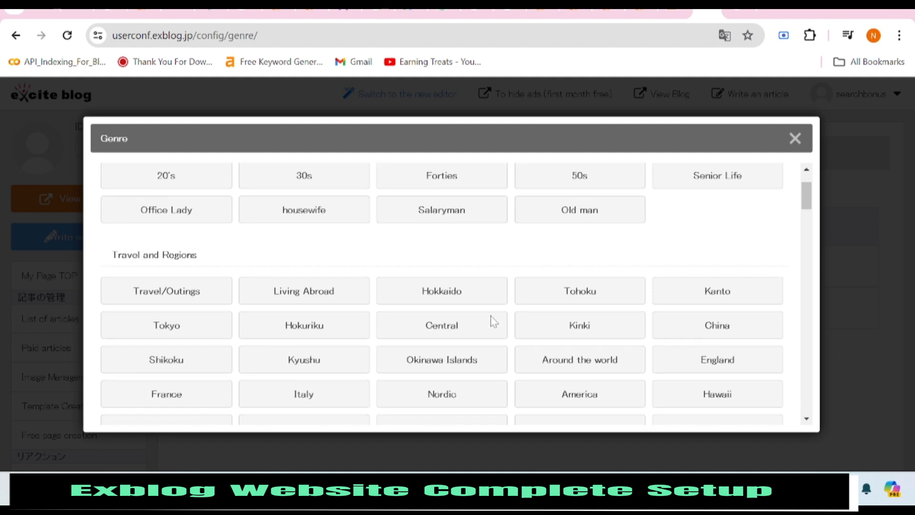
scroll(491, 322, "down", 7)
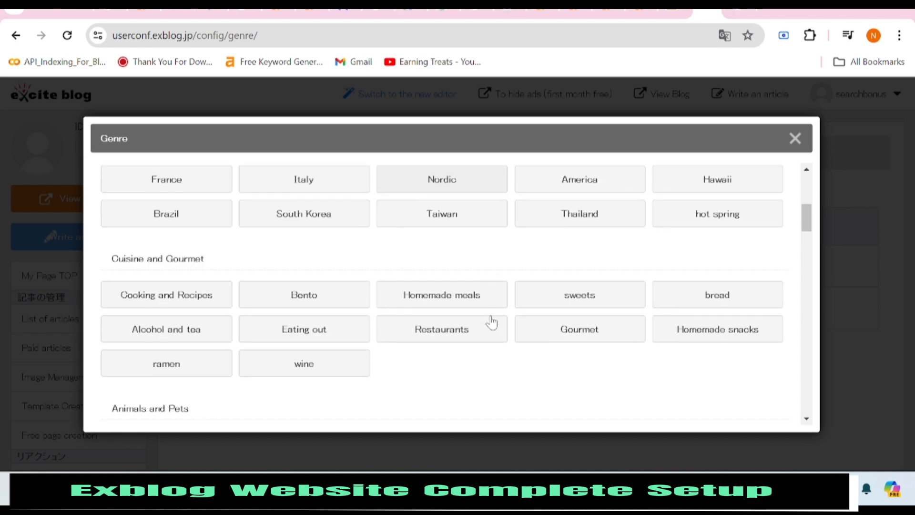
scroll(492, 322, "down", 7)
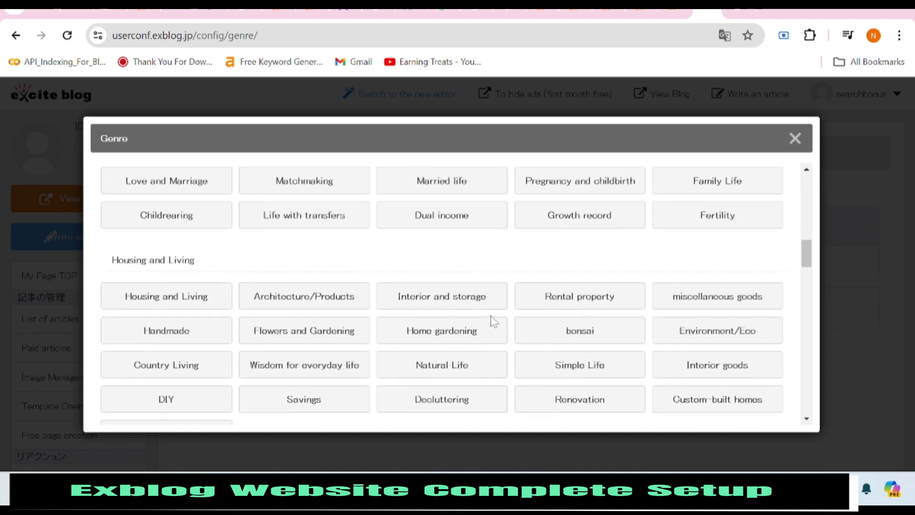
scroll(492, 321, "down", 6)
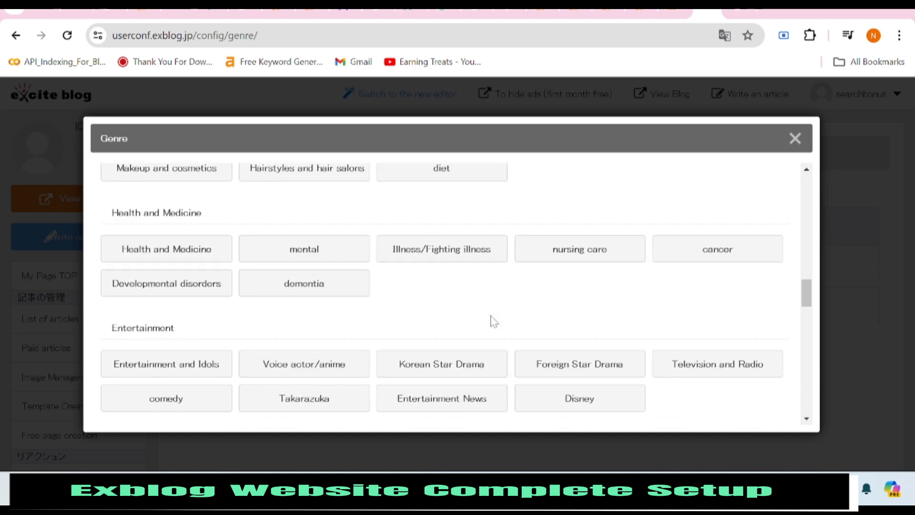
scroll(635, 296, "down", 2)
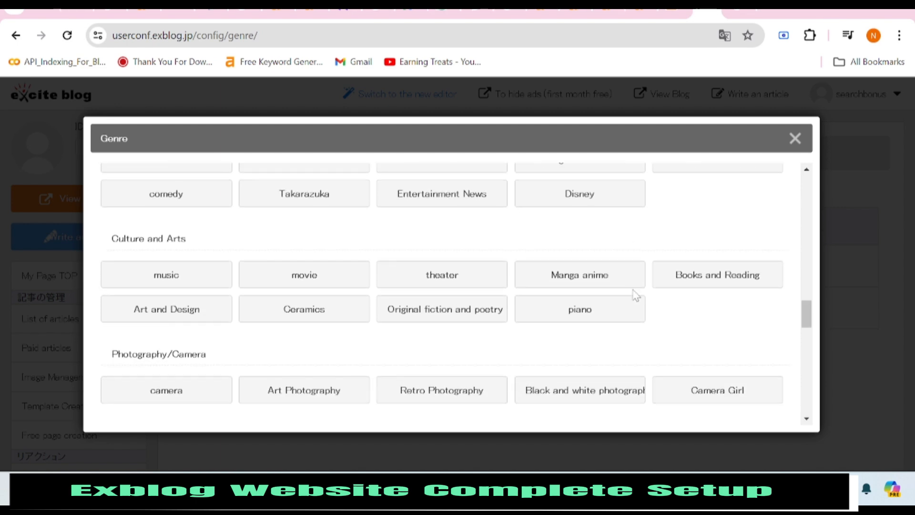
scroll(324, 313, "down", 3)
scroll(327, 317, "up", 3)
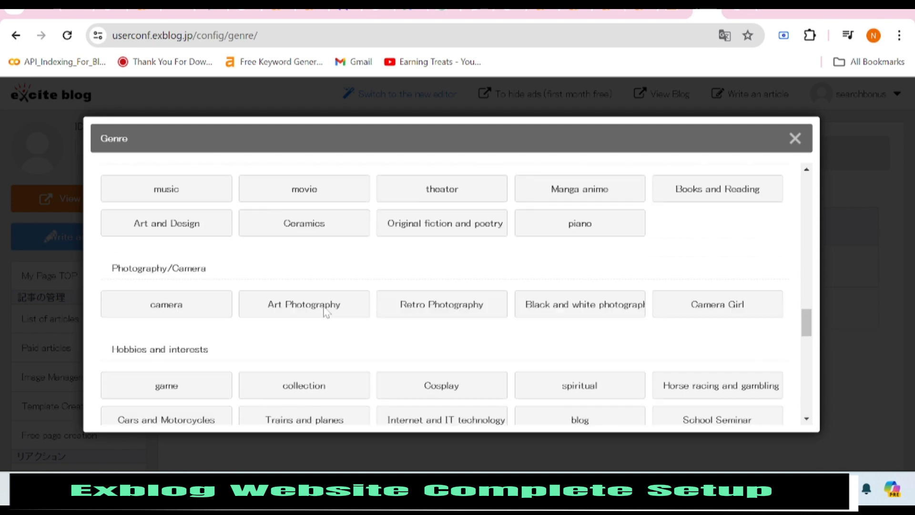
scroll(324, 312, "down", 3)
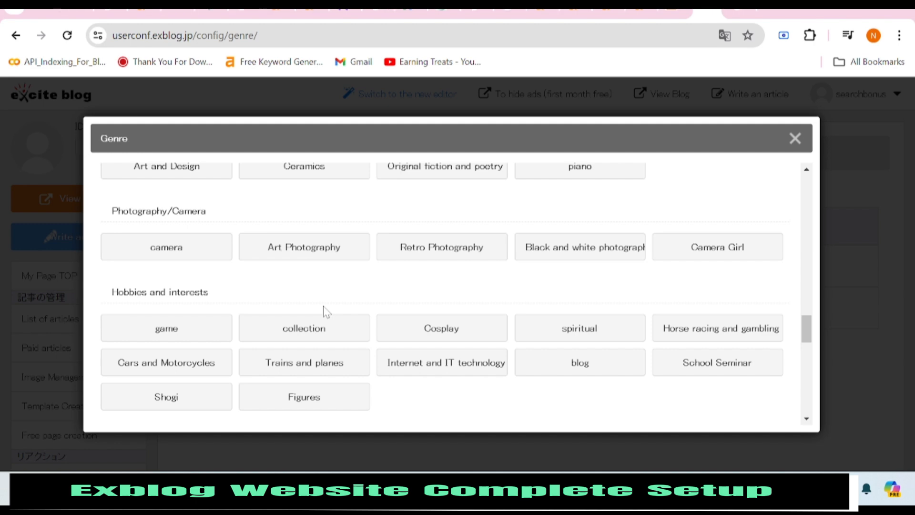
scroll(323, 310, "down", 2)
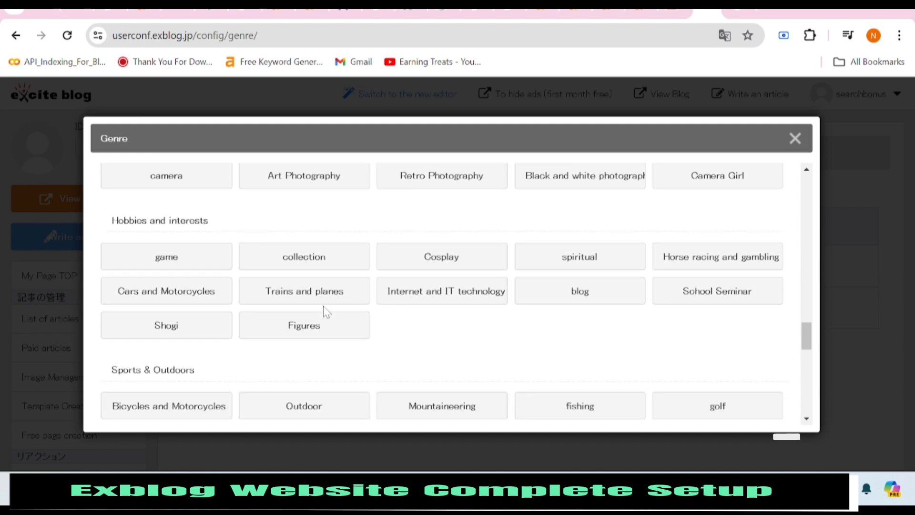
scroll(415, 327, "down", 3)
scroll(417, 327, "down", 3)
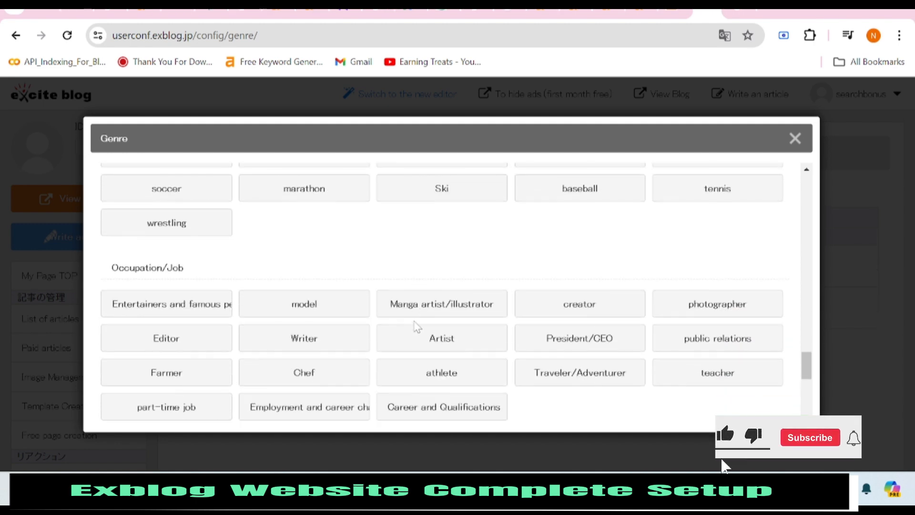
scroll(417, 326, "down", 4)
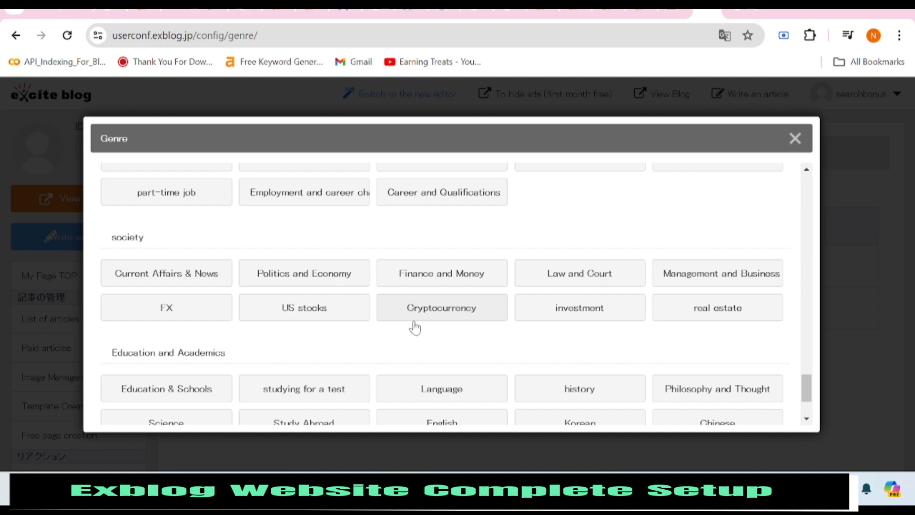
scroll(414, 327, "down", 2)
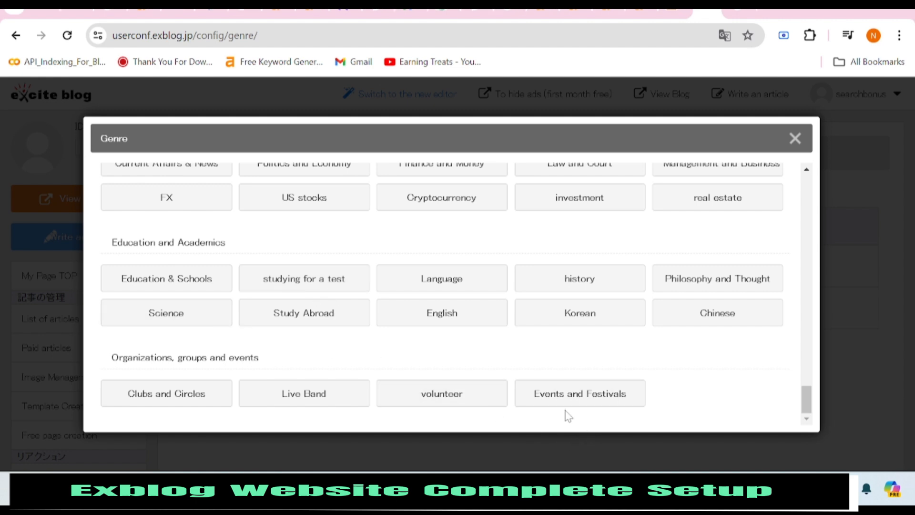
left_click(532, 402)
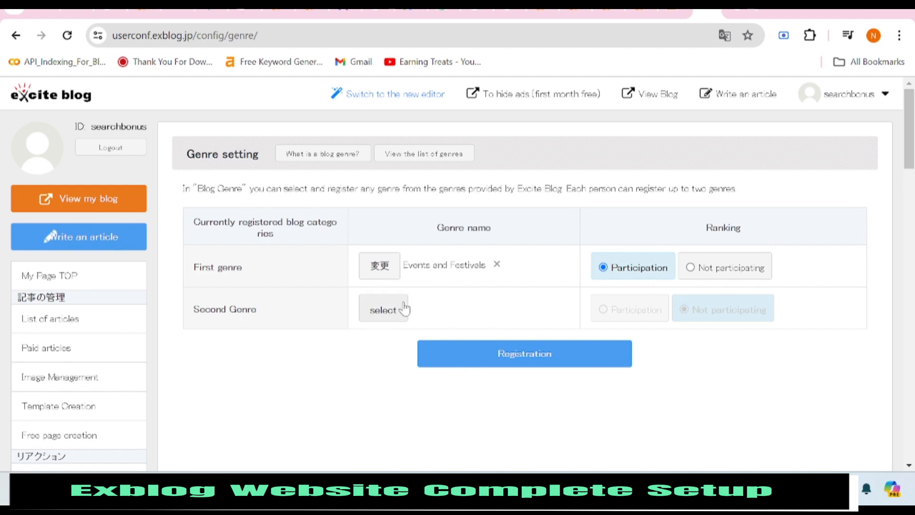
Open the second-genre list and scroll down to the Hobbies and interests genres.
left_click(364, 306)
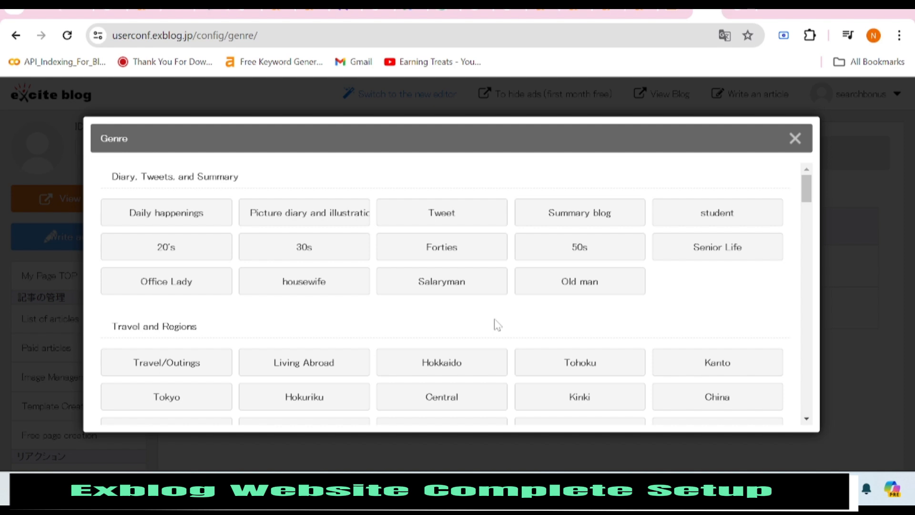
scroll(337, 292, "down", 3)
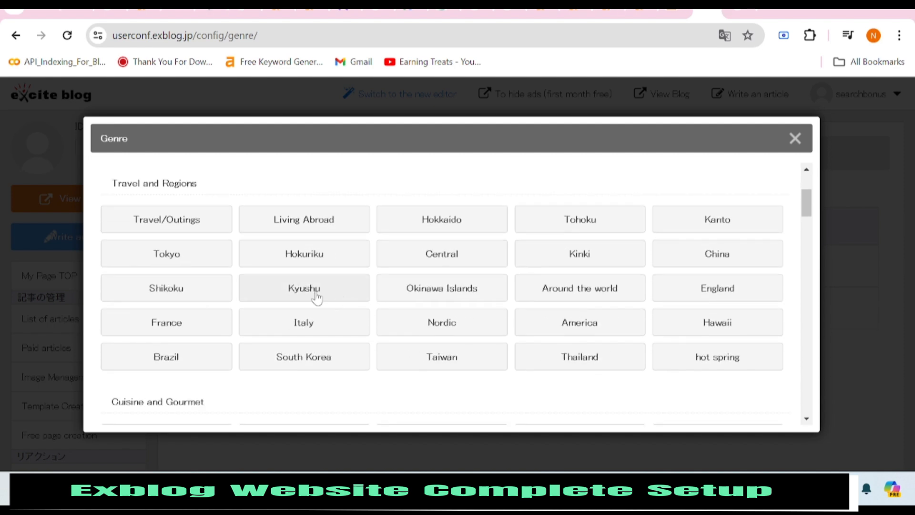
scroll(525, 390, "down", 1)
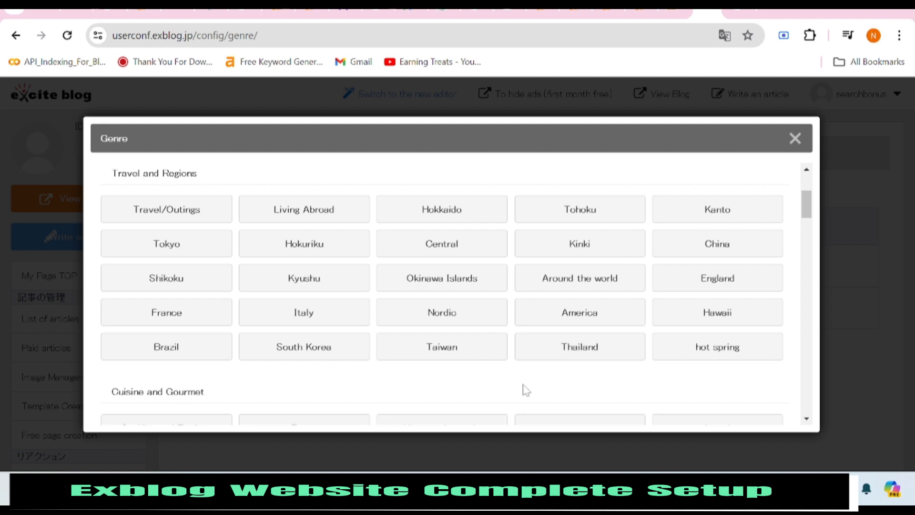
scroll(525, 389, "down", 4)
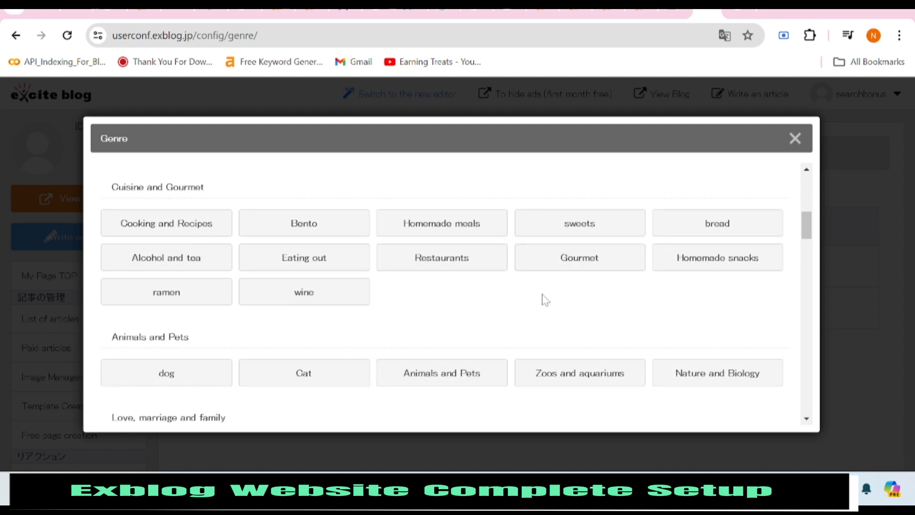
scroll(470, 298, "down", 5)
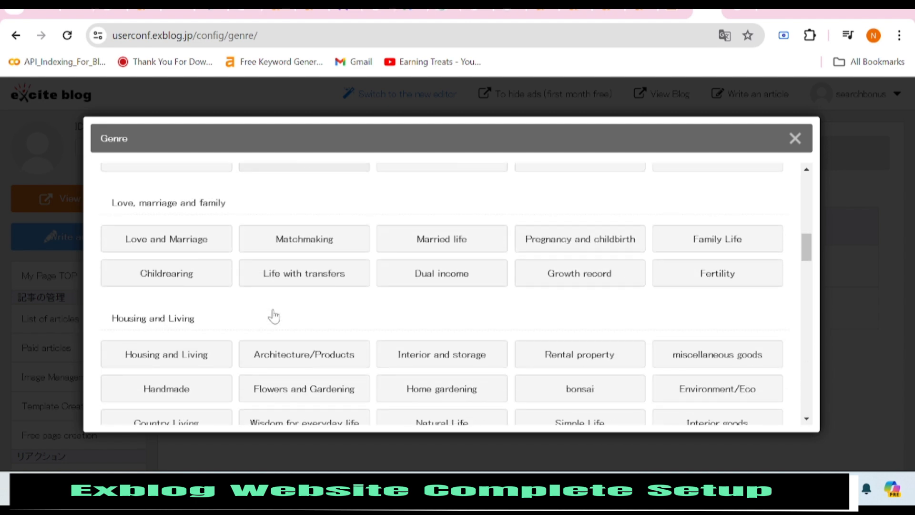
scroll(392, 318, "down", 1)
scroll(313, 315, "down", 1)
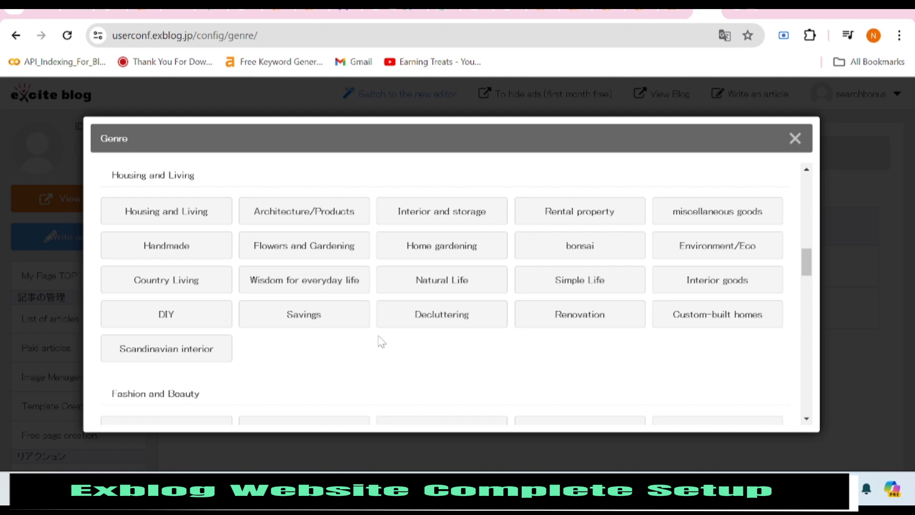
scroll(382, 341, "down", 2)
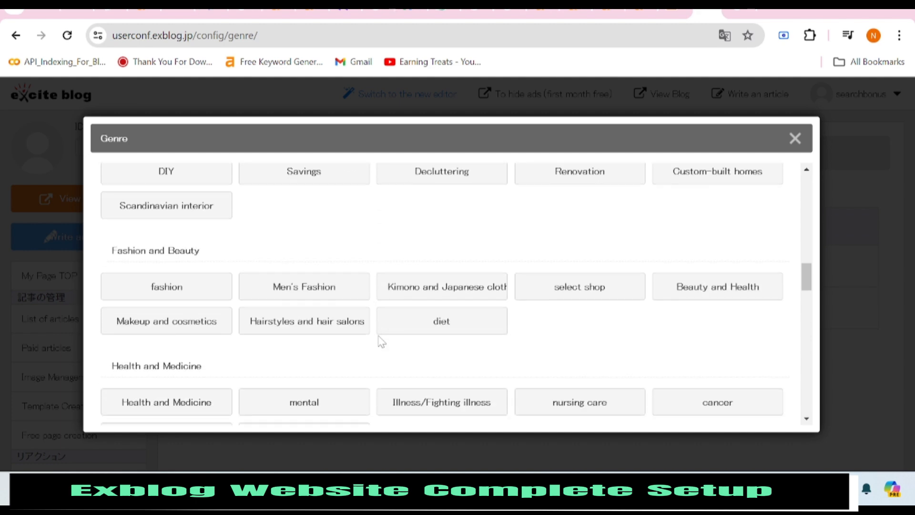
scroll(381, 341, "down", 1)
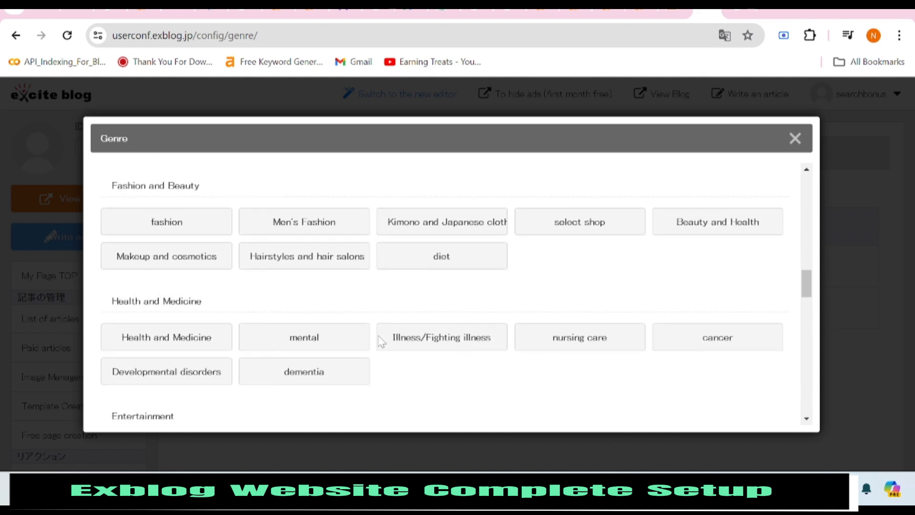
scroll(379, 342, "down", 1)
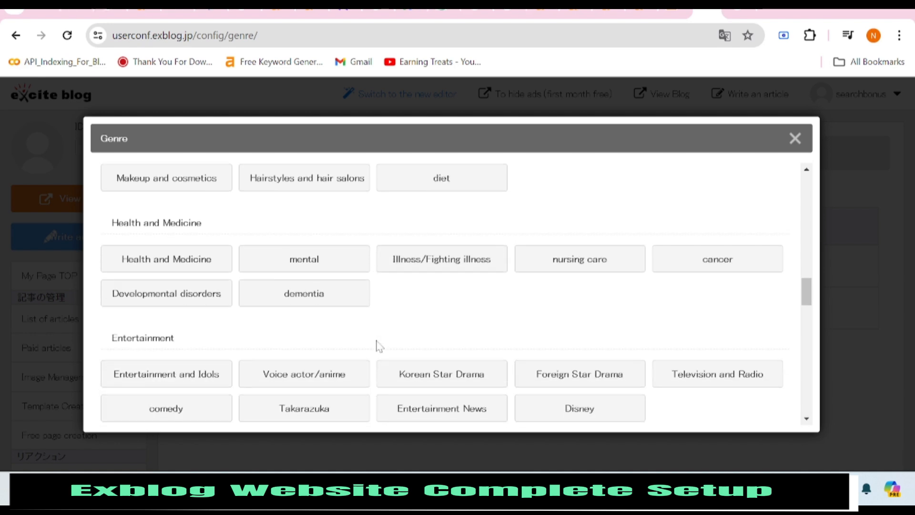
scroll(378, 344, "down", 2)
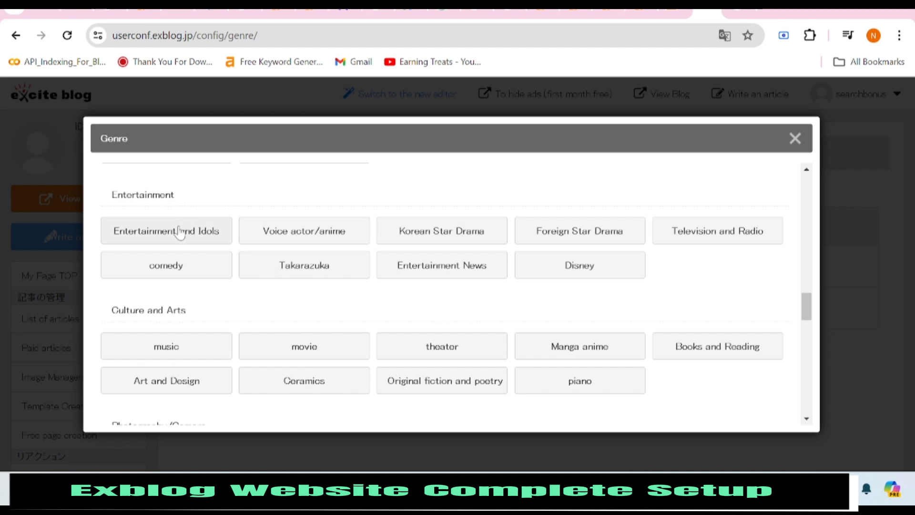
scroll(179, 233, "down", 3)
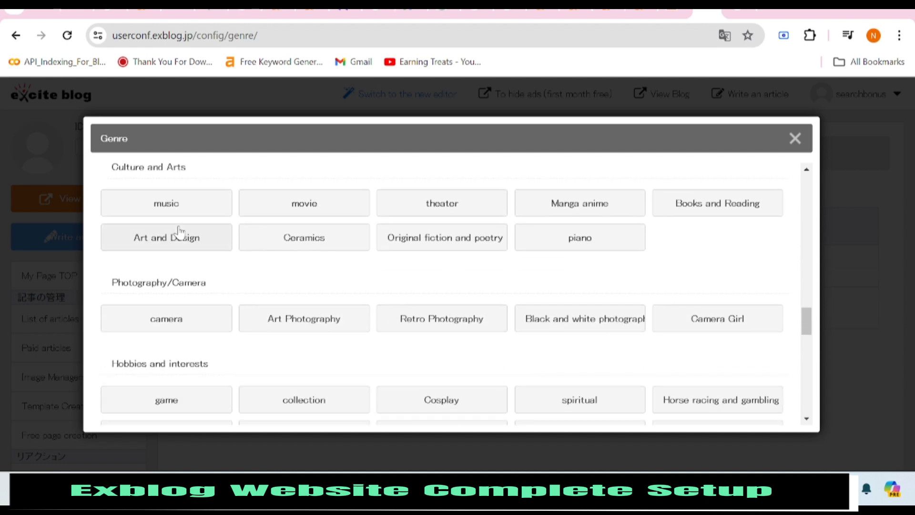
scroll(179, 231, "down", 5)
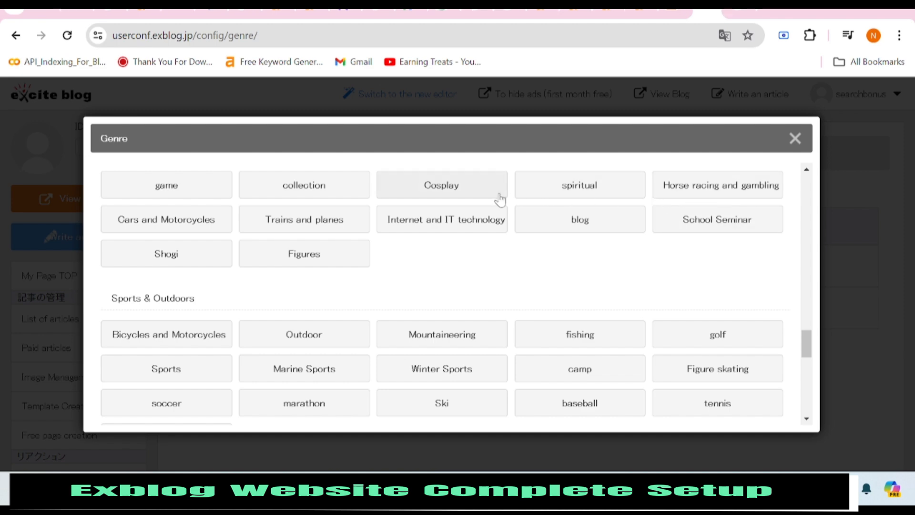
scroll(302, 193, "down", 1)
scroll(303, 196, "down", 1)
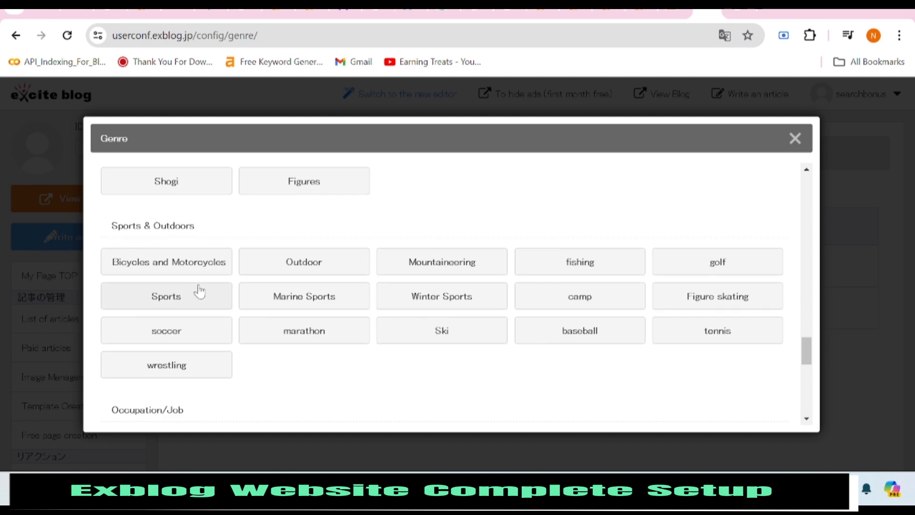
scroll(199, 291, "down", 3)
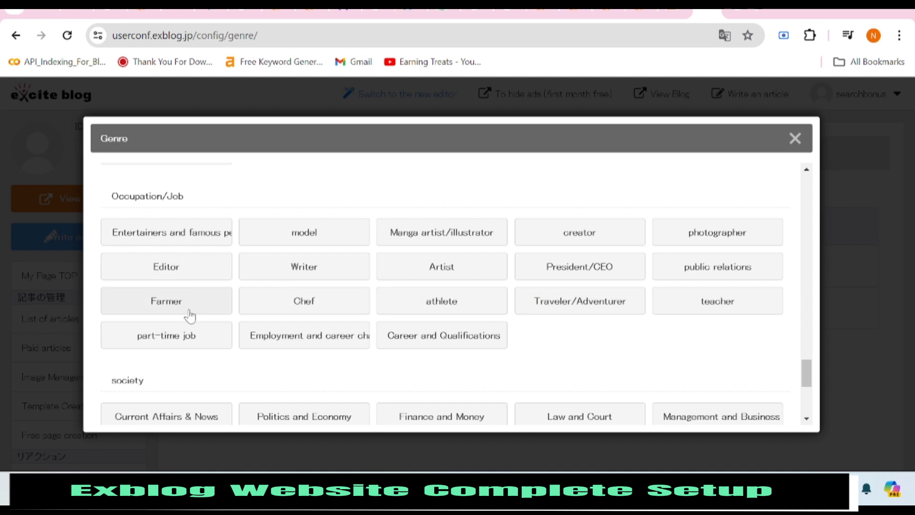
scroll(199, 315, "down", 3)
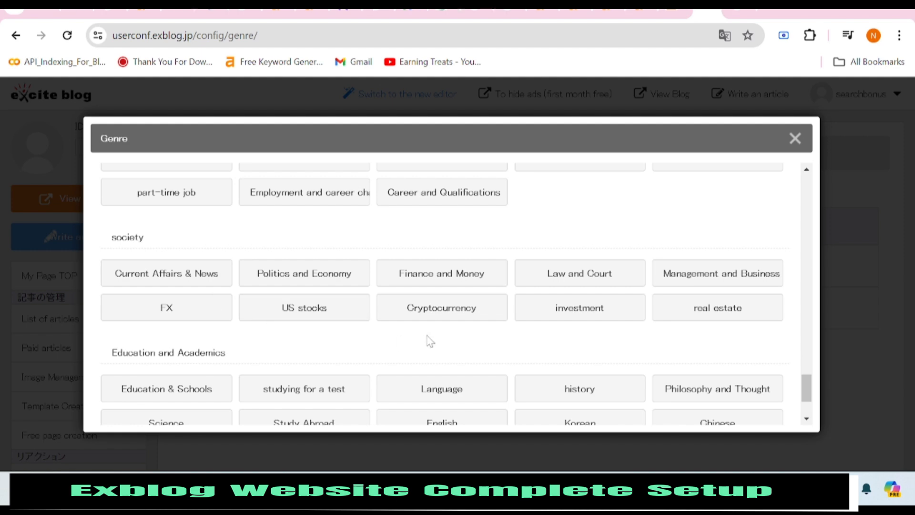
scroll(431, 341, "down", 2)
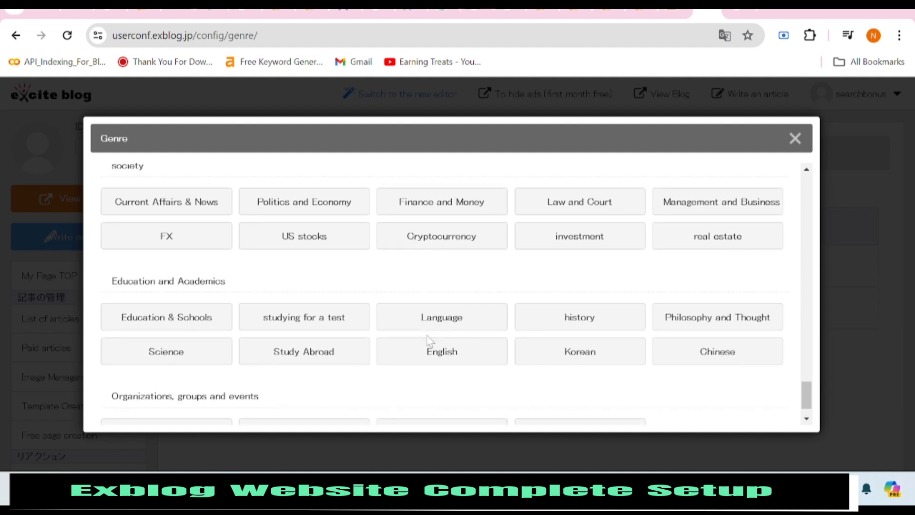
scroll(395, 334, "down", 1)
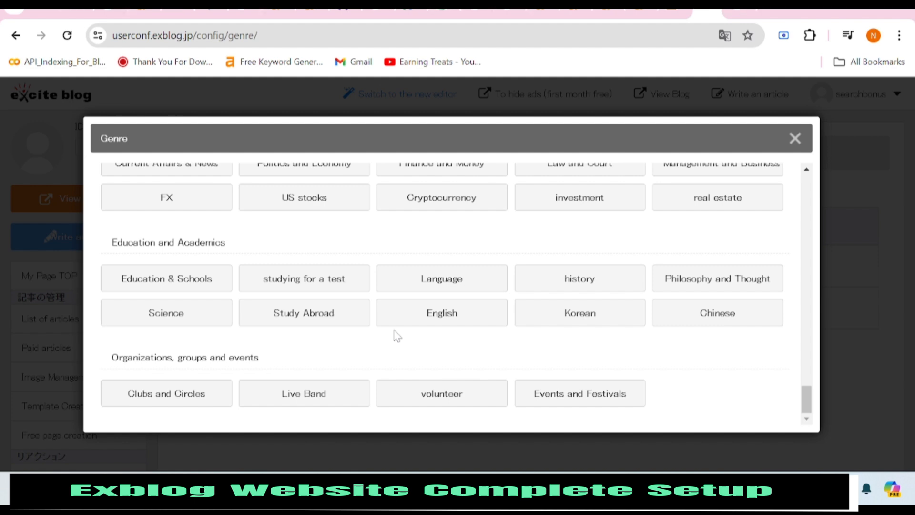
scroll(397, 336, "up", 5)
scroll(395, 334, "up", 5)
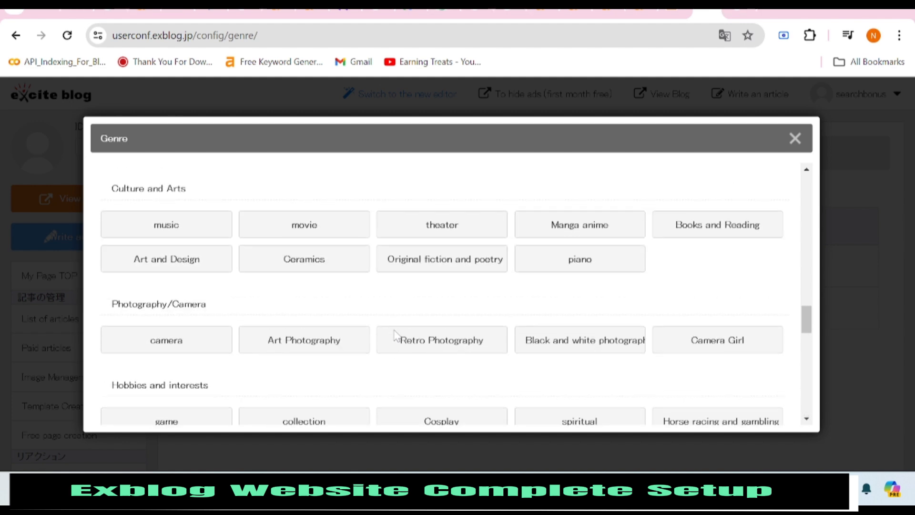
scroll(395, 335, "down", 5)
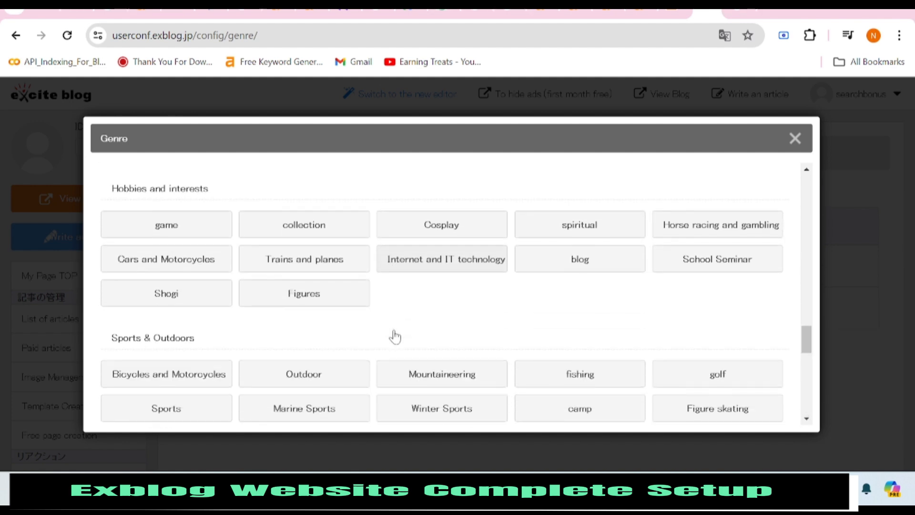
scroll(395, 336, "up", 5)
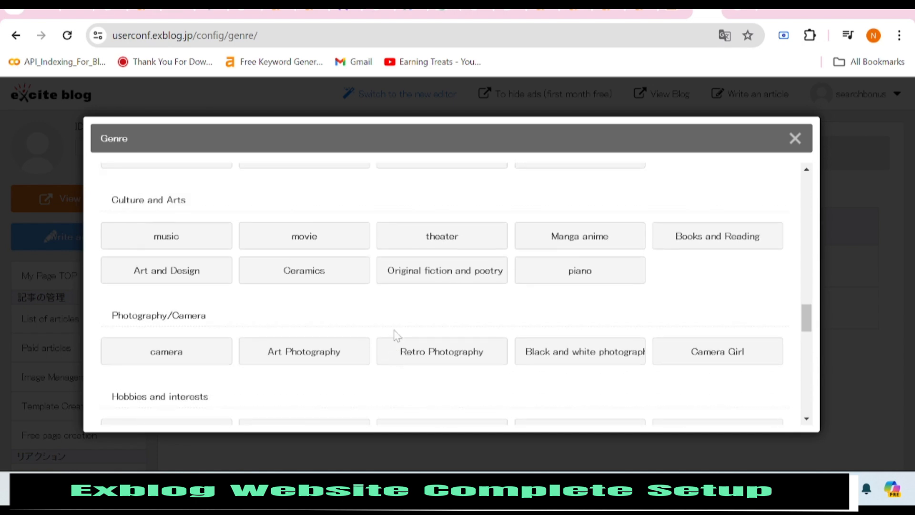
scroll(396, 336, "down", 3)
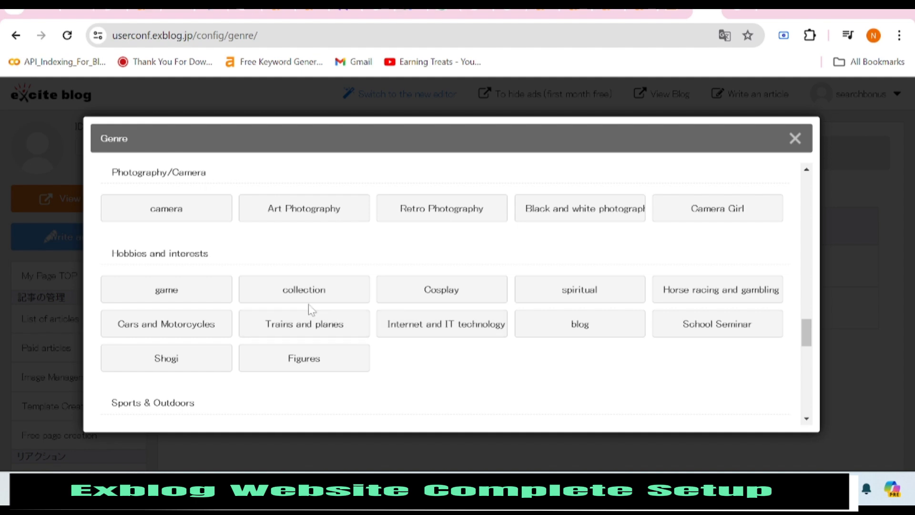
left_click(296, 293)
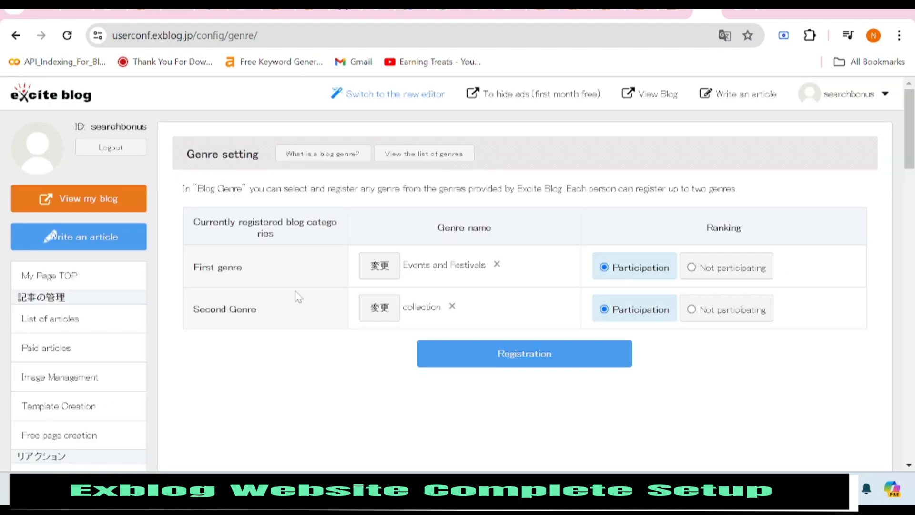
left_click(537, 362)
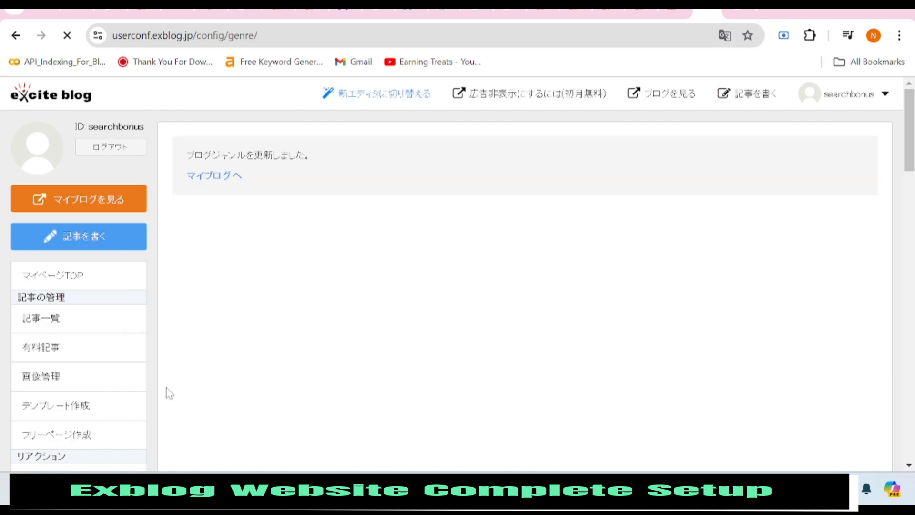
scroll(165, 387, "down", 2)
scroll(155, 382, "down", 1)
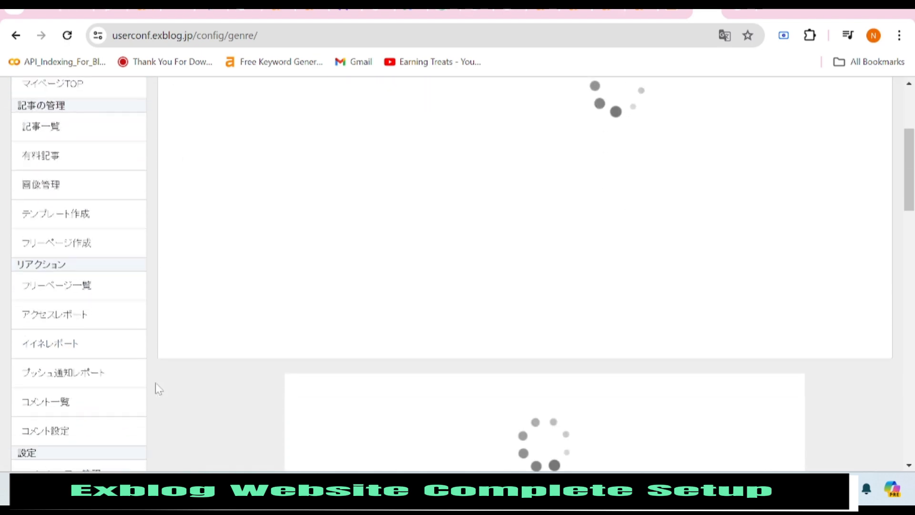
scroll(155, 382, "down", 2)
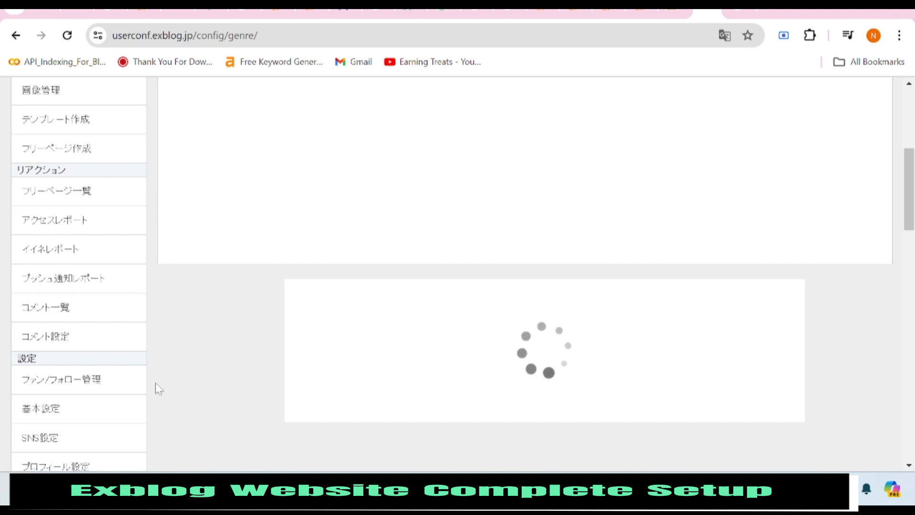
scroll(155, 382, "up", 5)
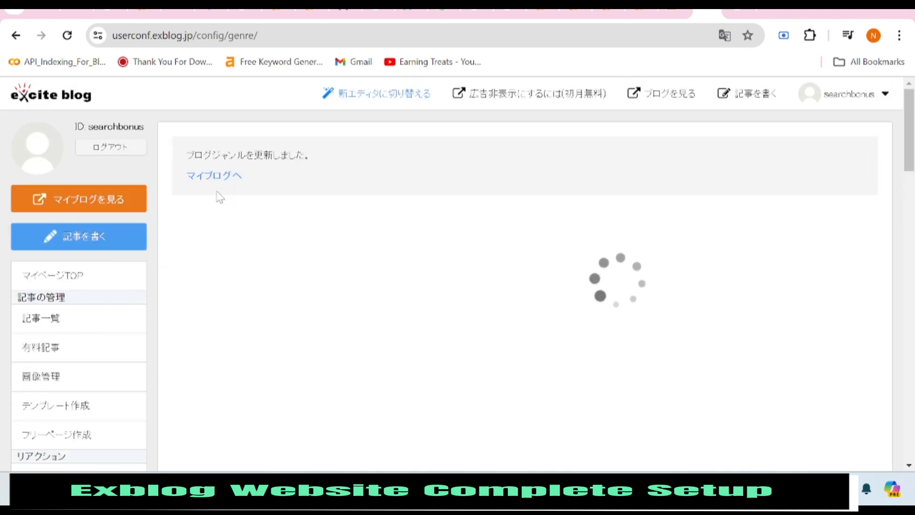
mouse_move(529, 489)
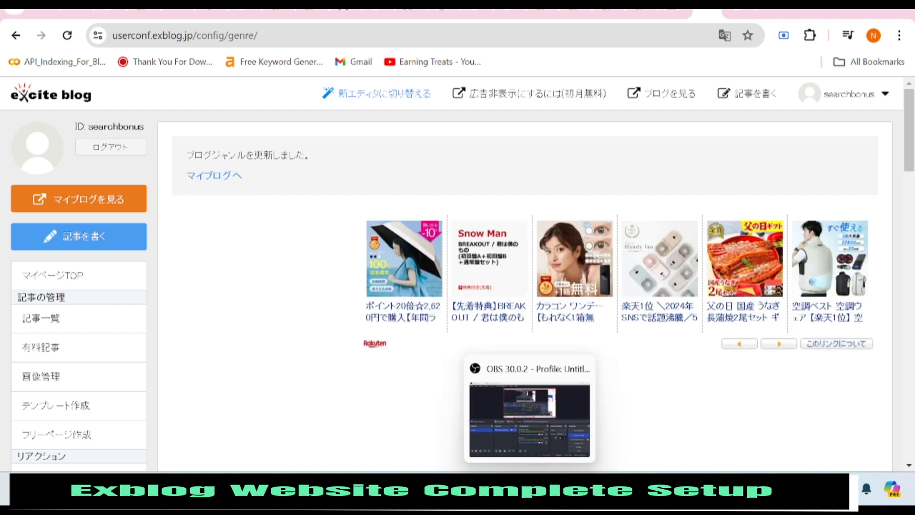
Translate the genre-update confirmation page into English with Chrome's Translate option.
right_click(200, 222)
scroll(281, 367, "down", 2)
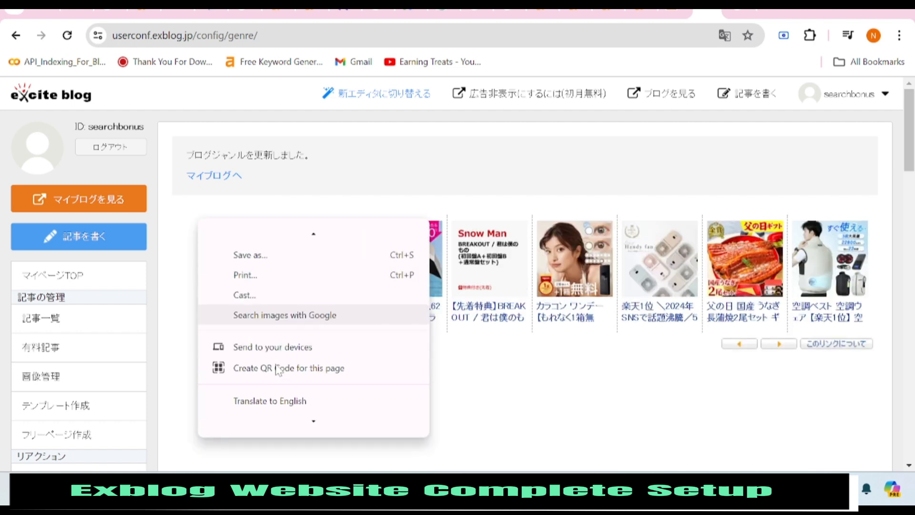
left_click(271, 401)
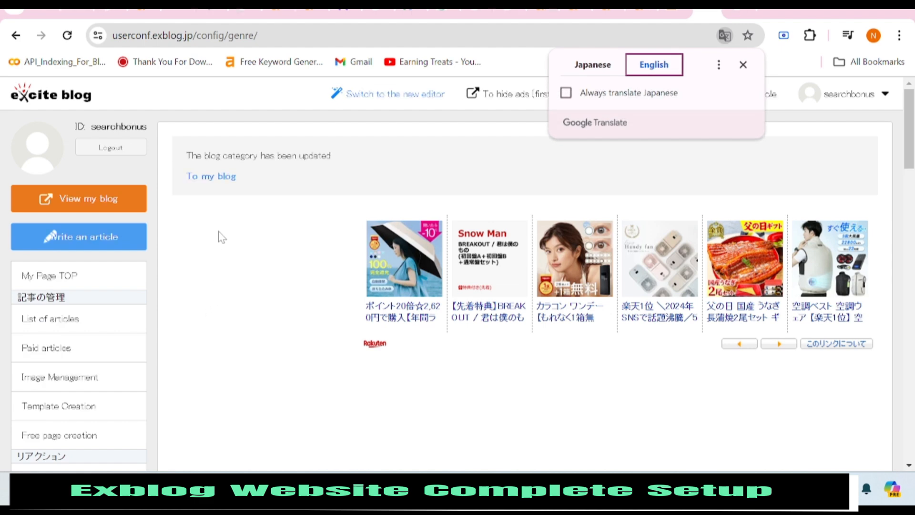
scroll(147, 293, "down", 5)
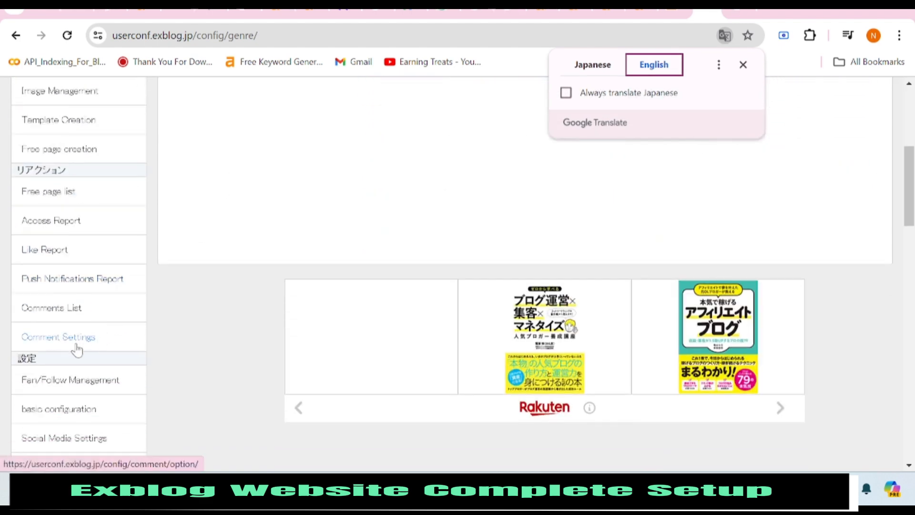
left_click(65, 232)
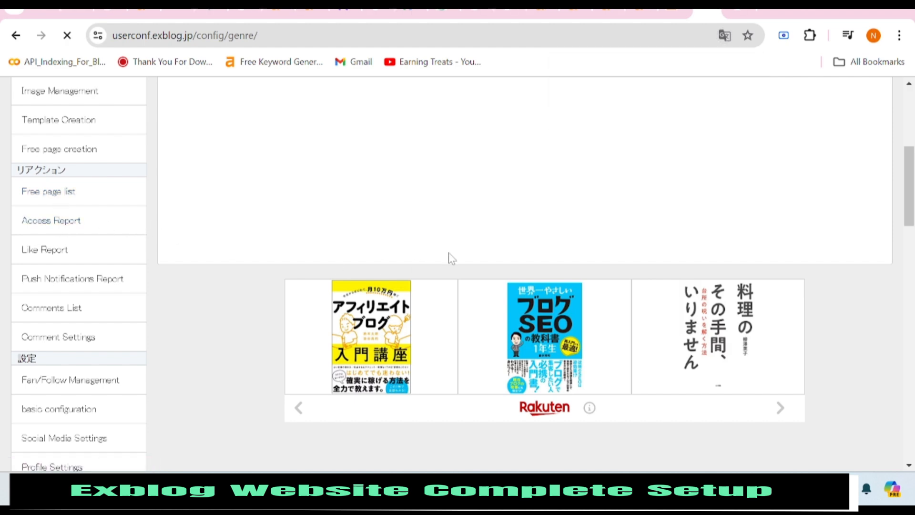
Scroll through the June 12–18, 2024 weekly access report showing zero page views.
scroll(367, 269, "down", 3)
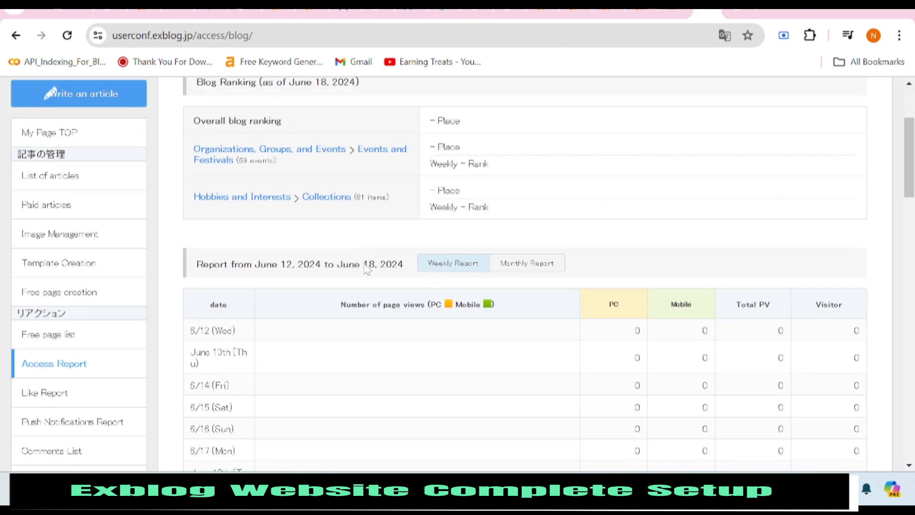
scroll(367, 269, "down", 3)
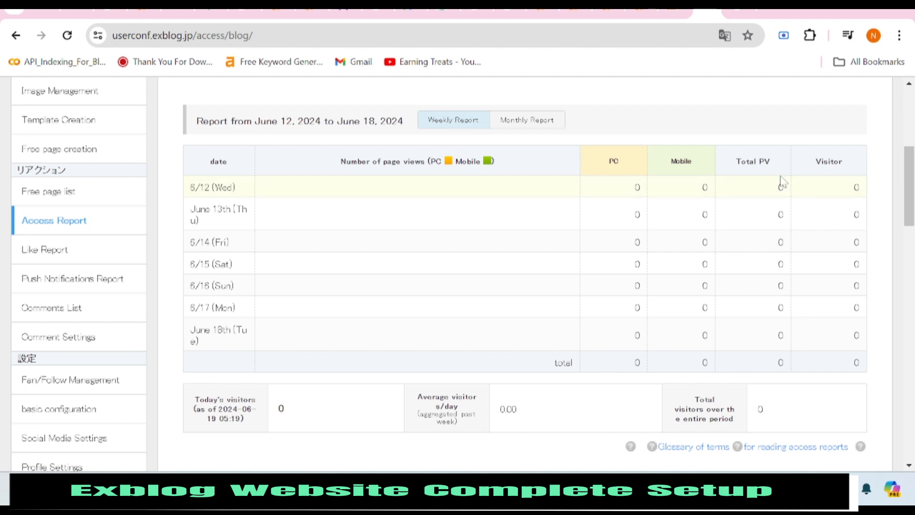
scroll(768, 304, "up", 5)
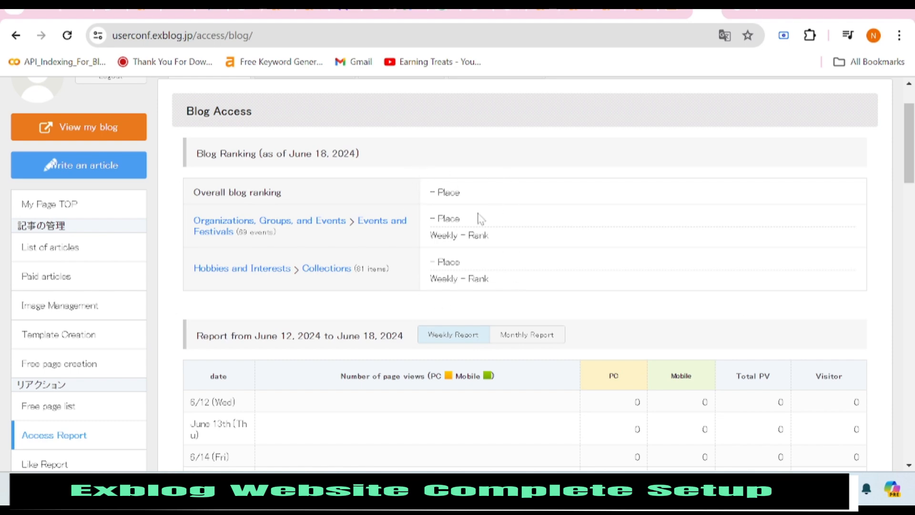
scroll(351, 247, "down", 10)
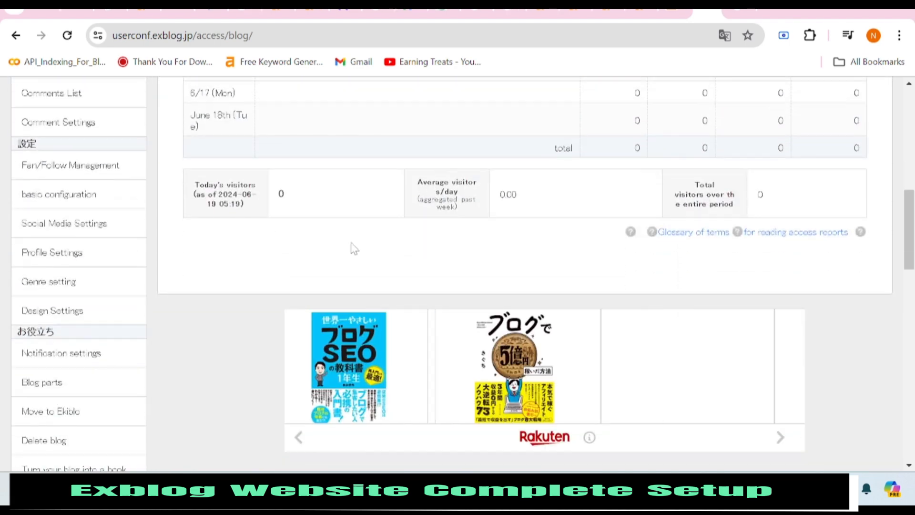
scroll(62, 248, "down", 3)
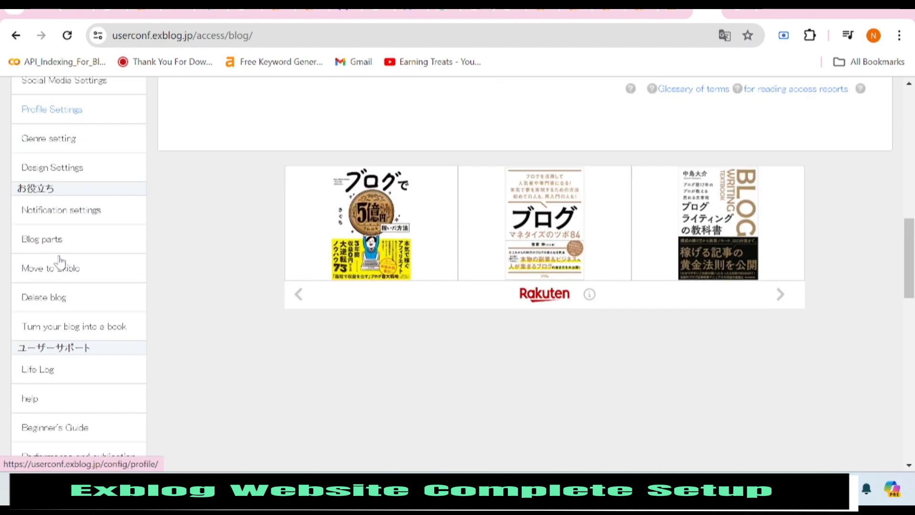
scroll(113, 318, "down", 9)
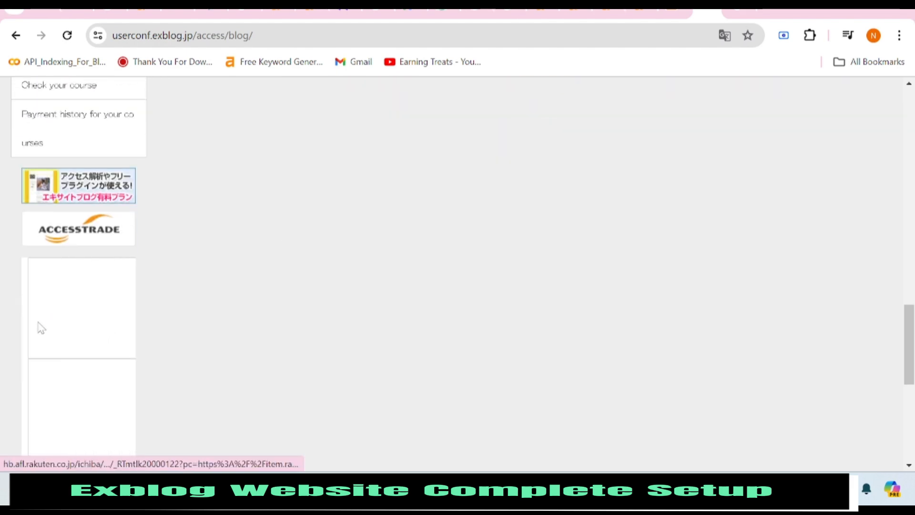
scroll(71, 267, "up", 1)
scroll(110, 263, "up", 5)
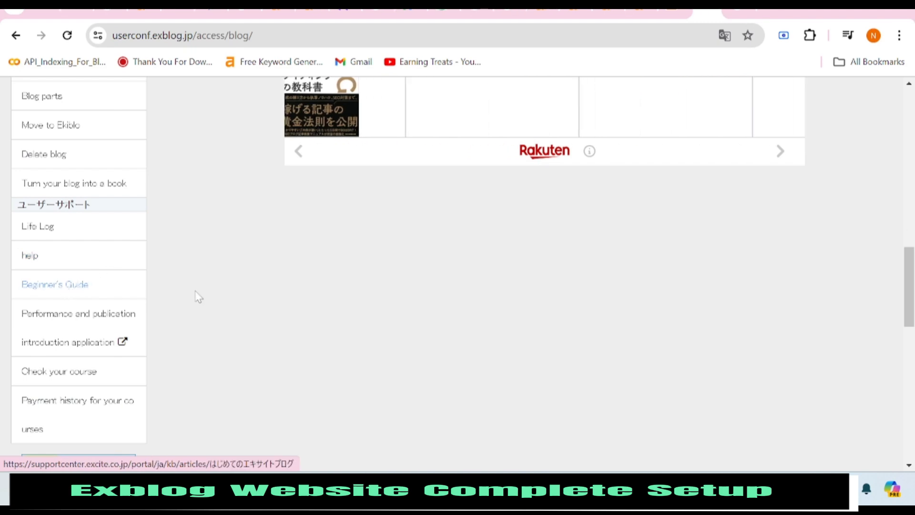
scroll(113, 280, "up", 9)
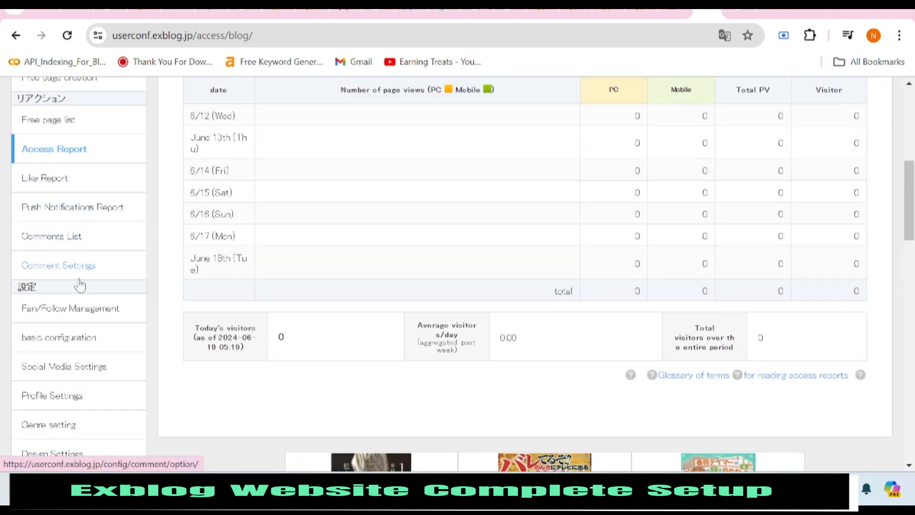
scroll(71, 279, "down", 3)
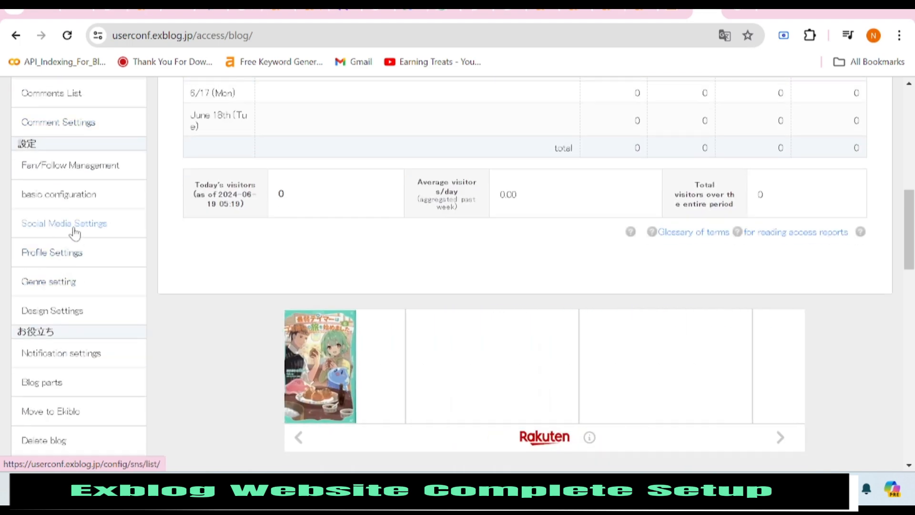
Open Social Media Settings and scroll past the X and Instagram linking sections.
left_click(74, 226)
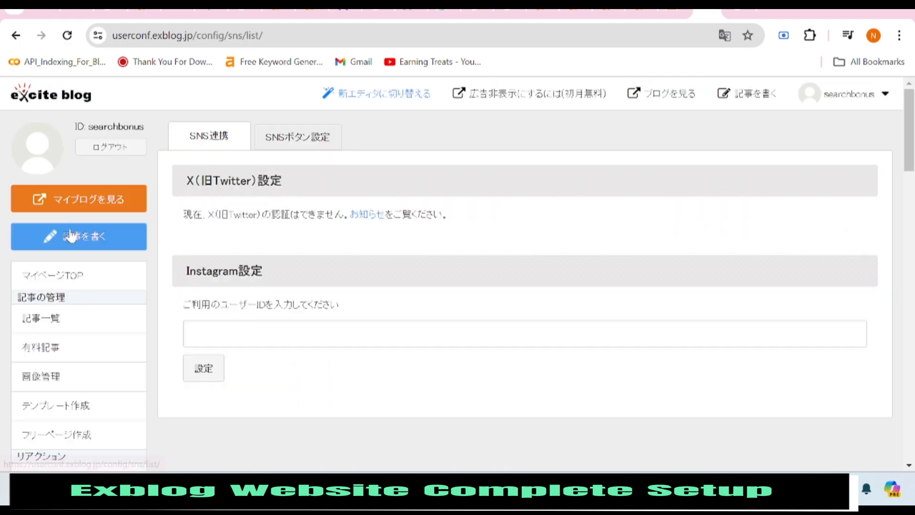
scroll(246, 292, "down", 3)
right_click(246, 292)
left_click(180, 267)
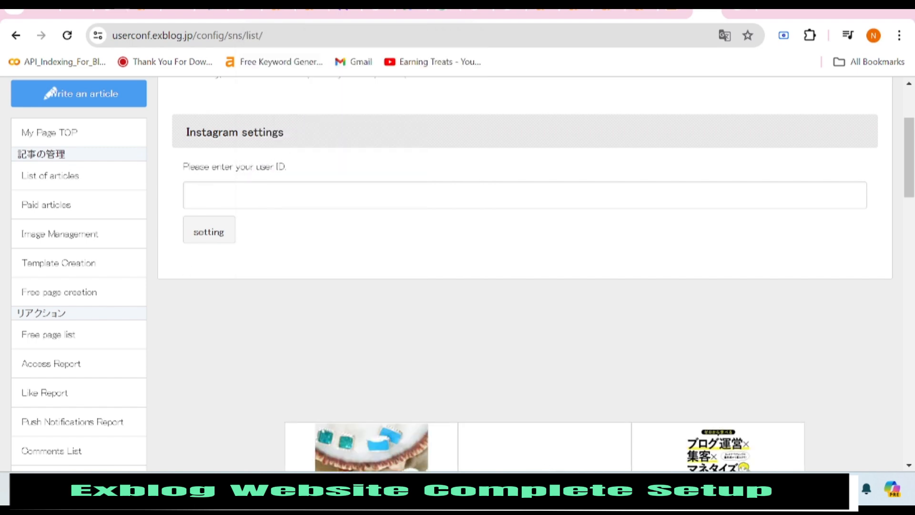
scroll(118, 306, "down", 4)
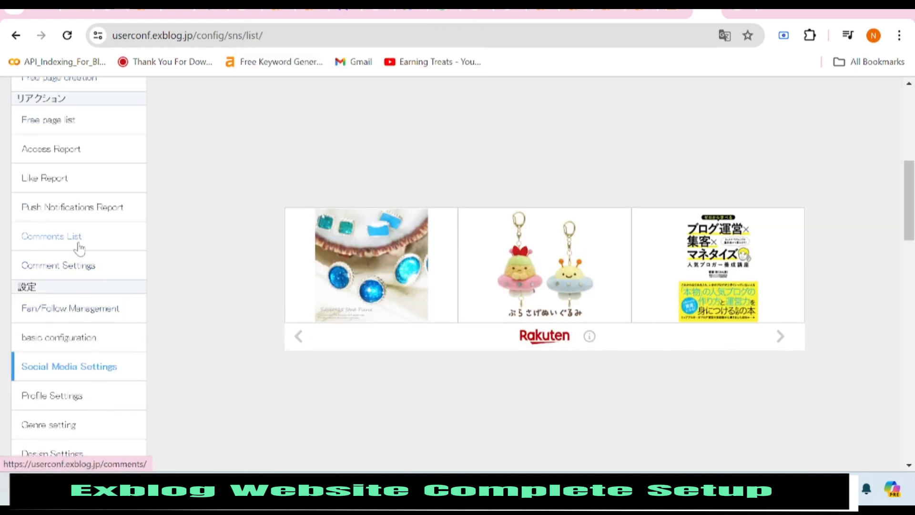
scroll(79, 248, "down", 1)
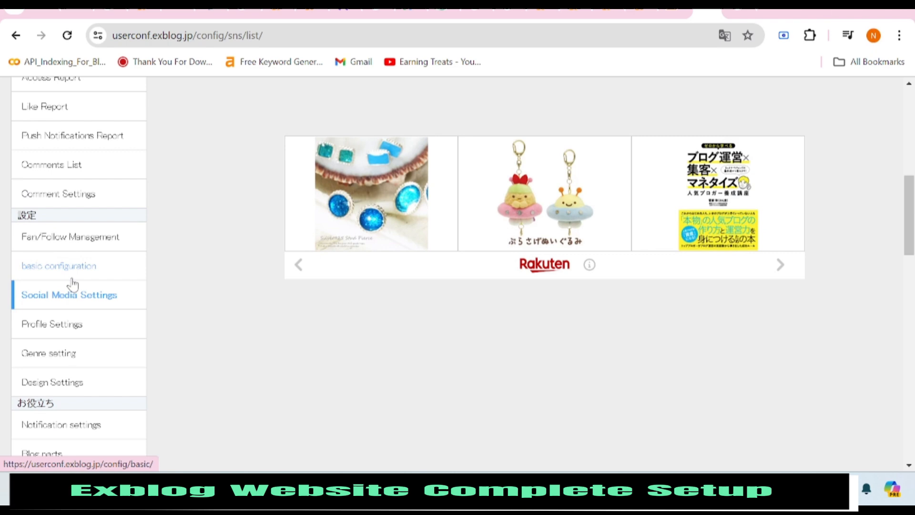
Open the PC design skin gallery and browse its first and second pages.
left_click(53, 382)
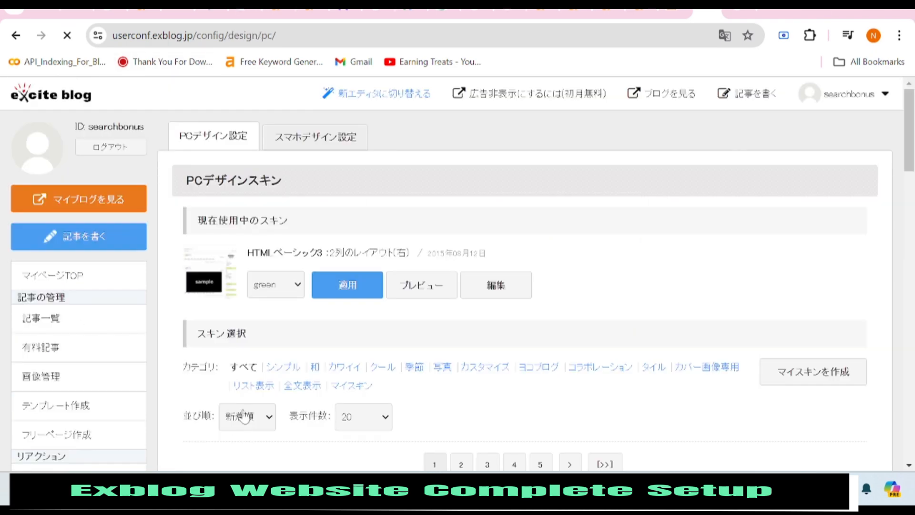
scroll(318, 343, "down", 6)
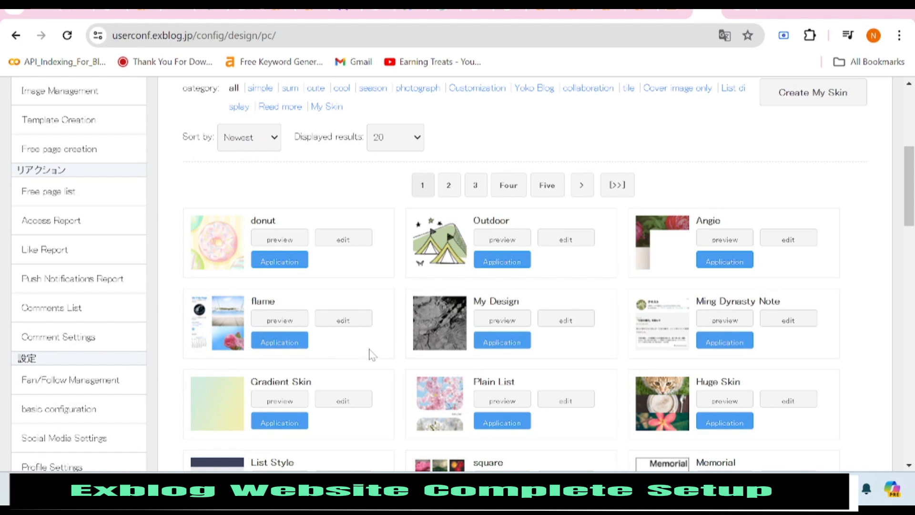
scroll(371, 355, "down", 2)
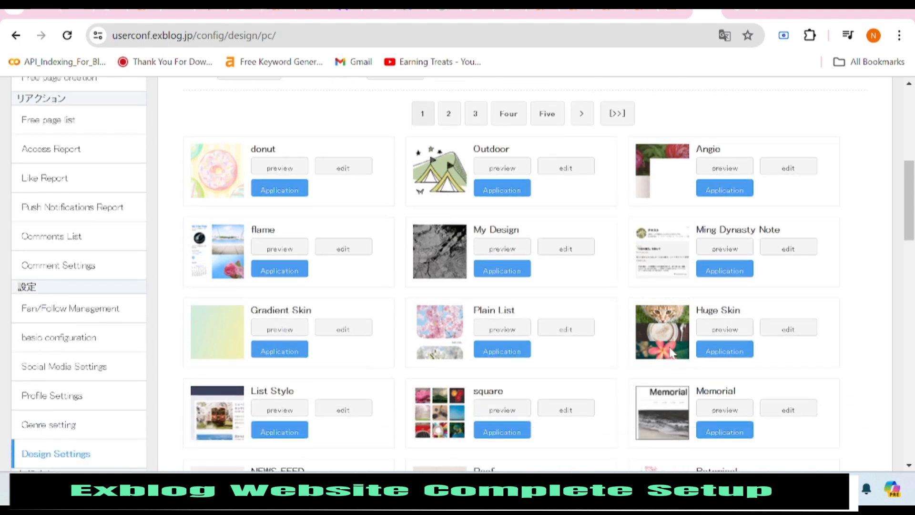
scroll(672, 353, "down", 2)
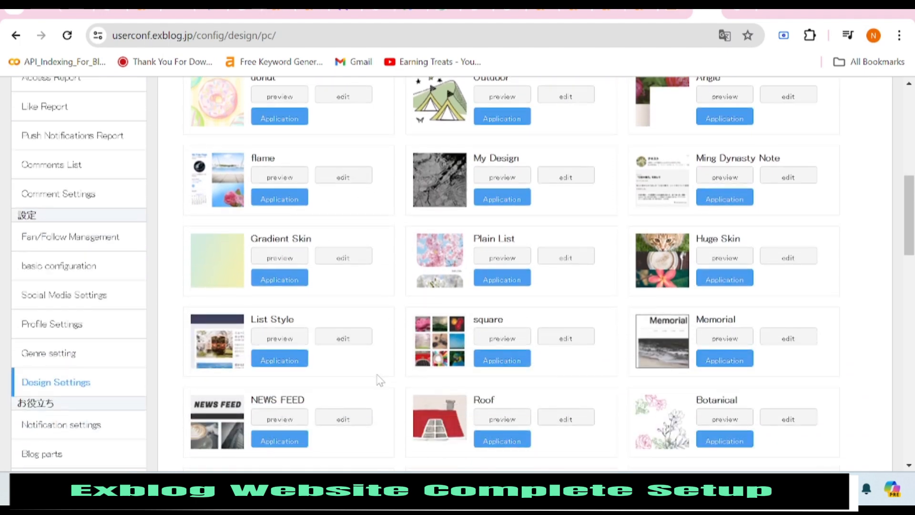
scroll(379, 381, "down", 4)
scroll(376, 372, "down", 2)
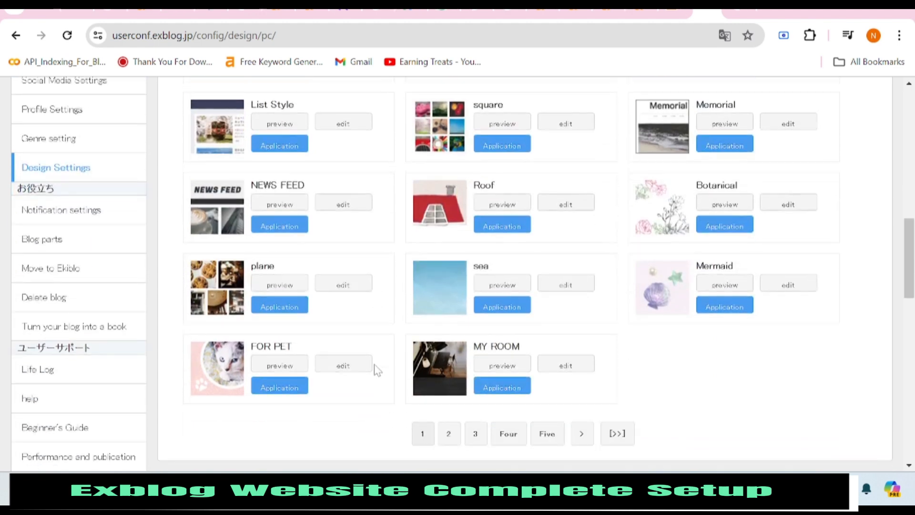
left_click(451, 436)
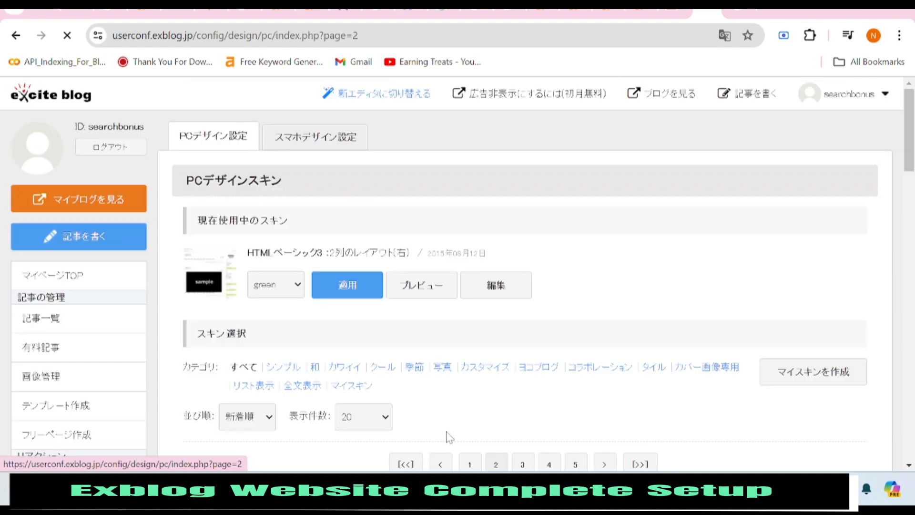
scroll(410, 396, "down", 4)
scroll(452, 378, "down", 3)
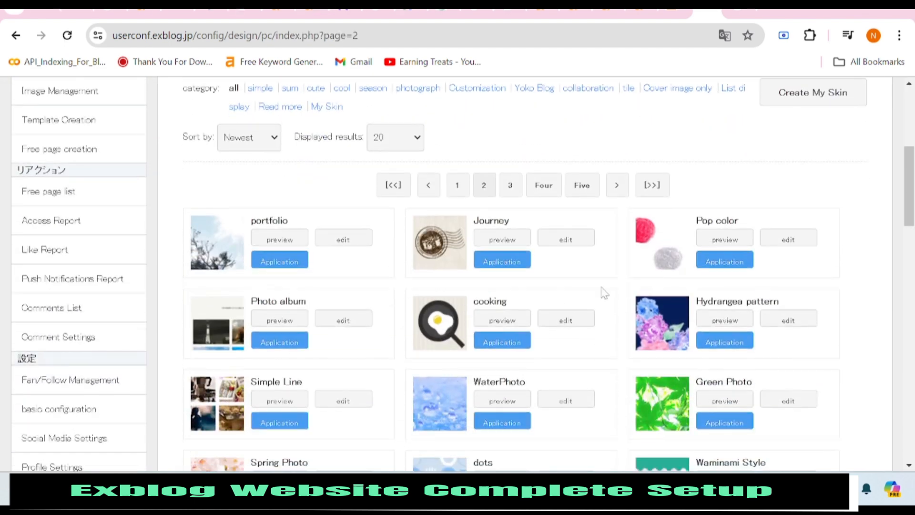
scroll(377, 298, "down", 2)
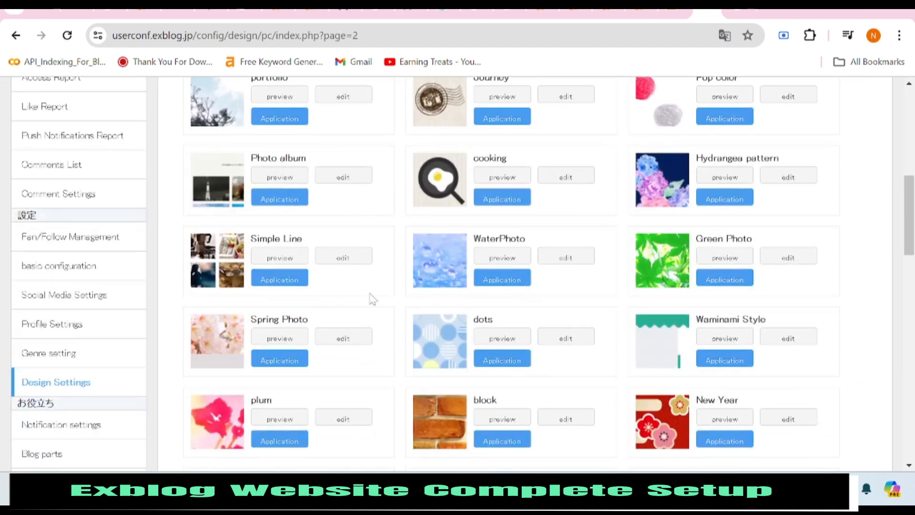
scroll(587, 305, "down", 3)
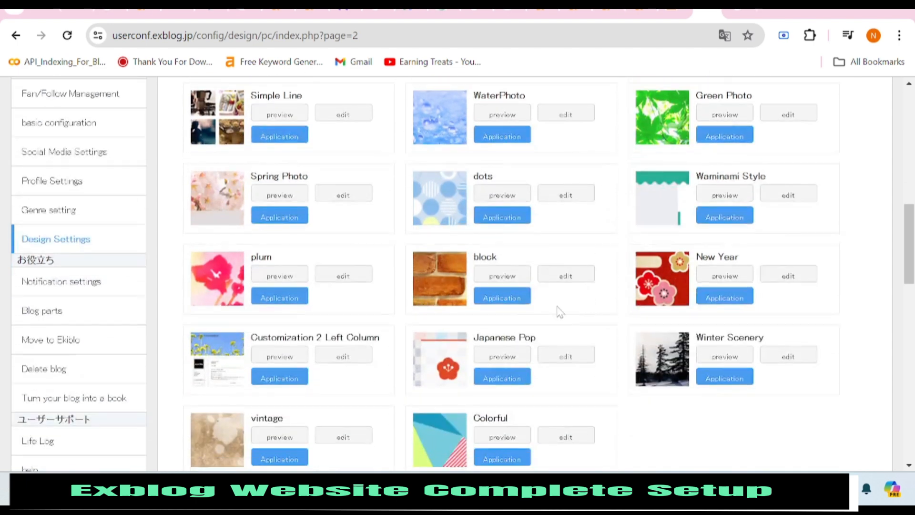
scroll(572, 315, "down", 2)
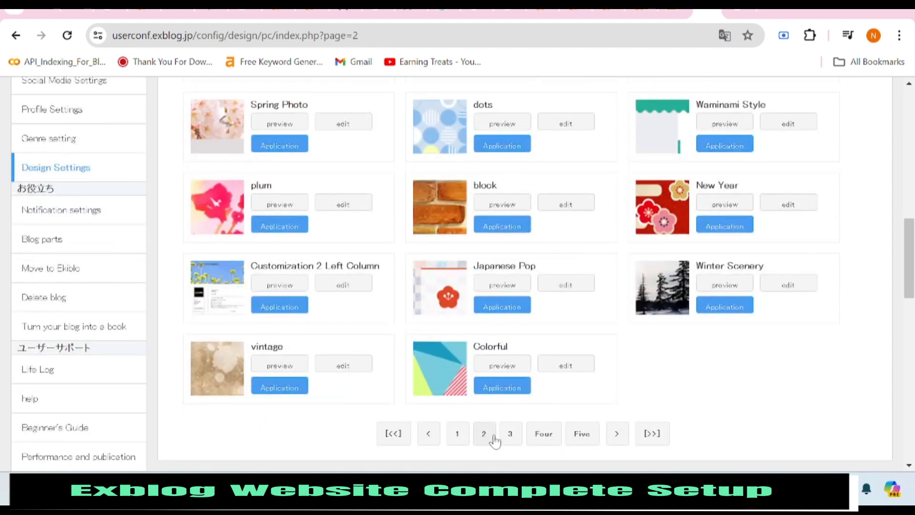
Go to skin page 3 and locate HTML Basic 3.
left_click(506, 435)
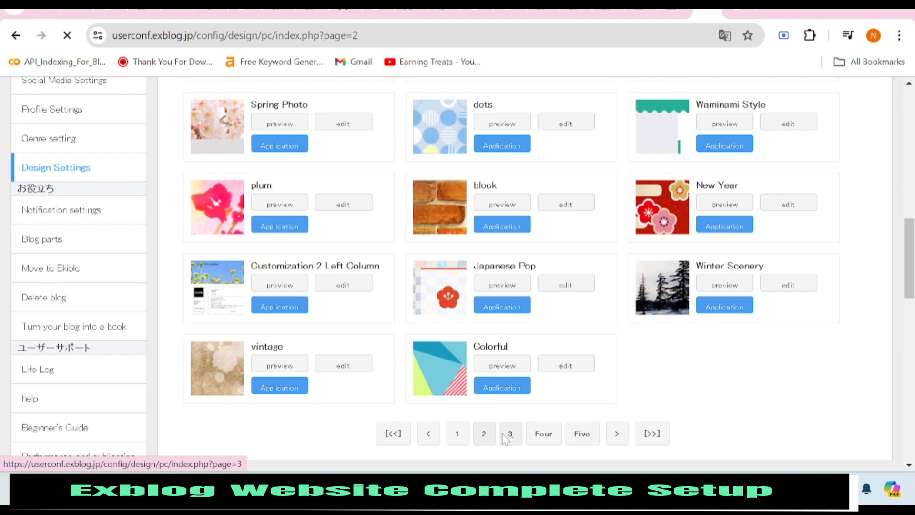
scroll(598, 338, "down", 5)
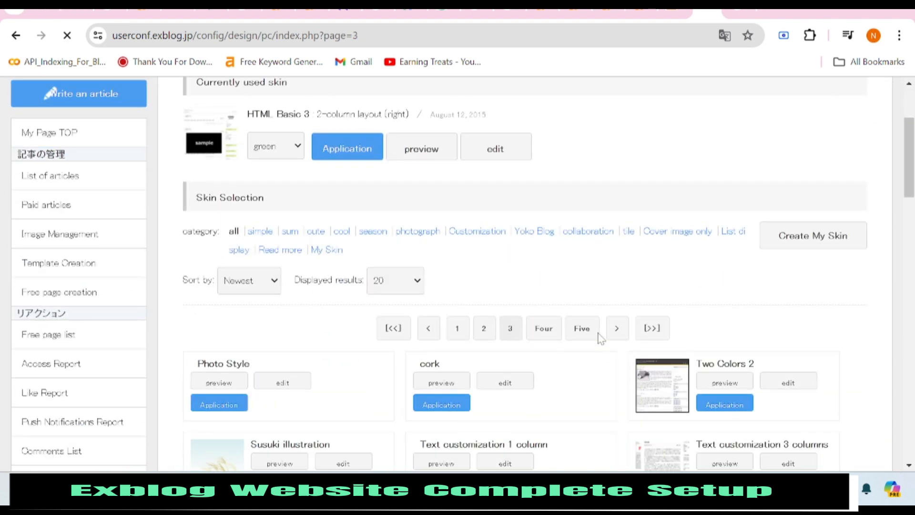
scroll(600, 339, "down", 1)
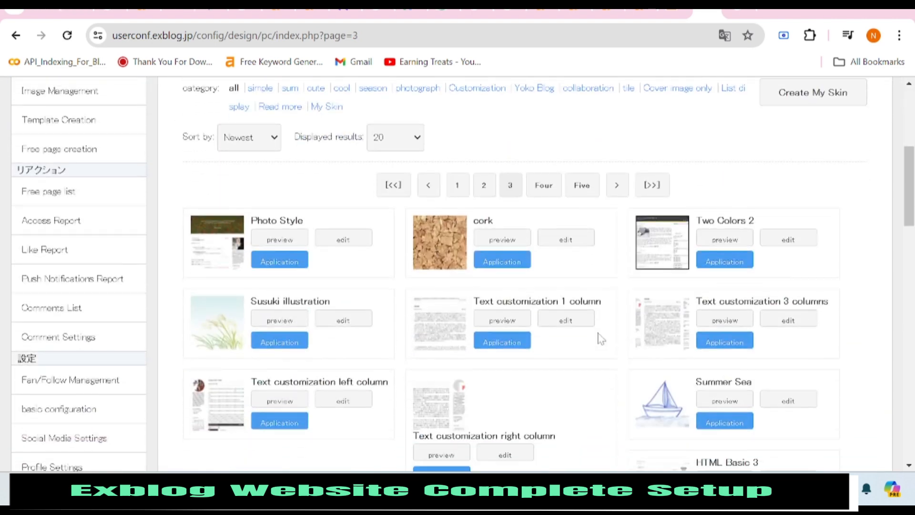
scroll(600, 339, "down", 2)
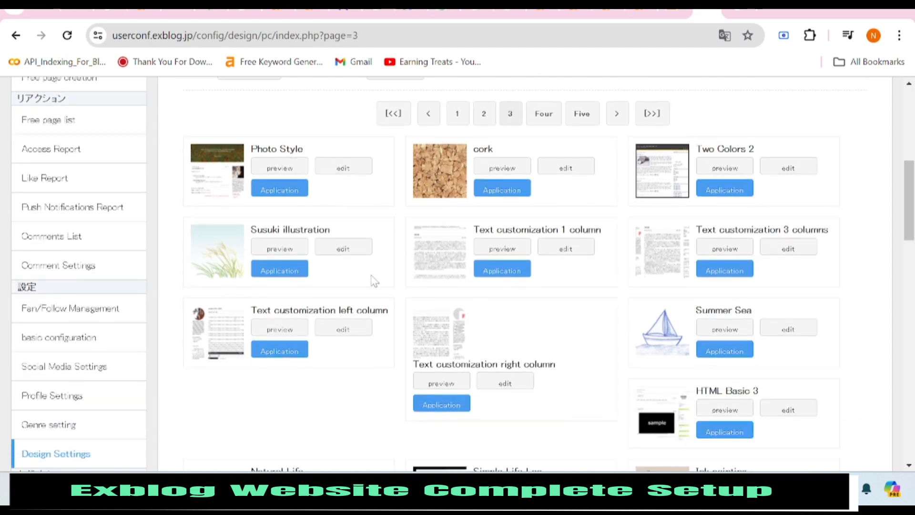
scroll(605, 351, "down", 4)
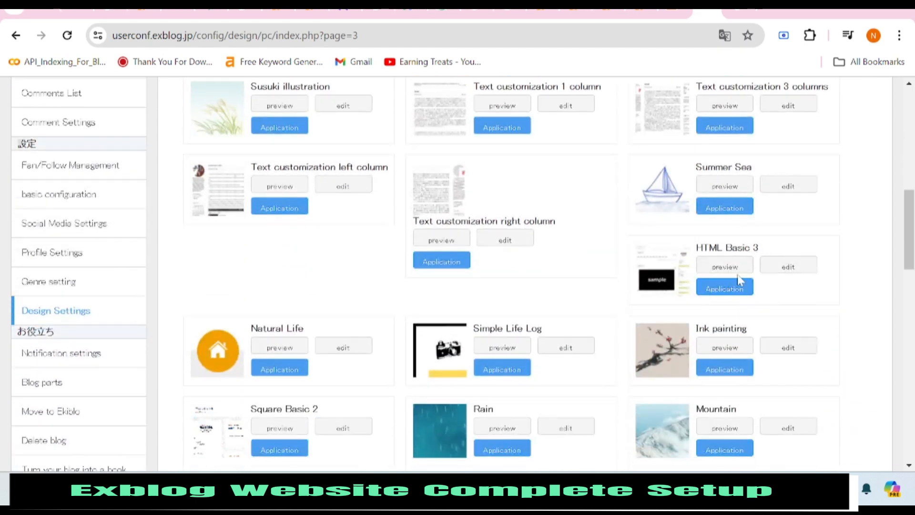
scroll(784, 315, "down", 2)
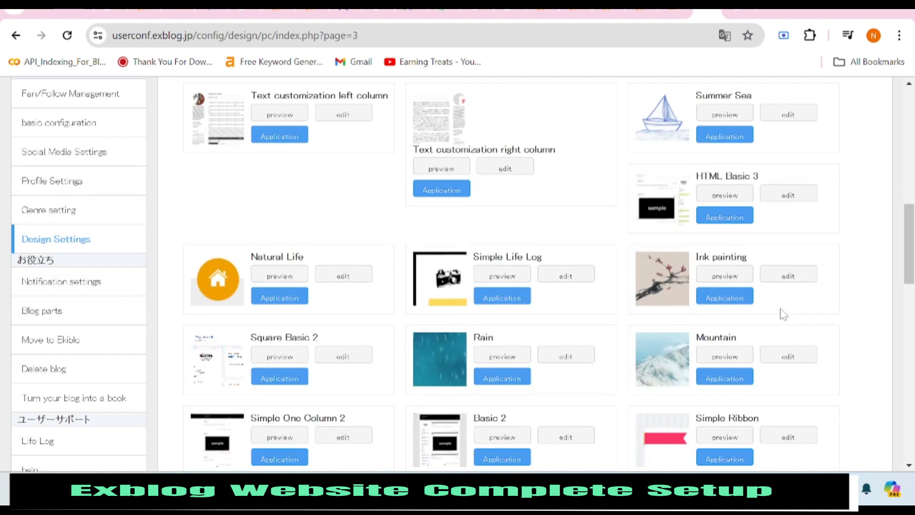
scroll(767, 320, "up", 2)
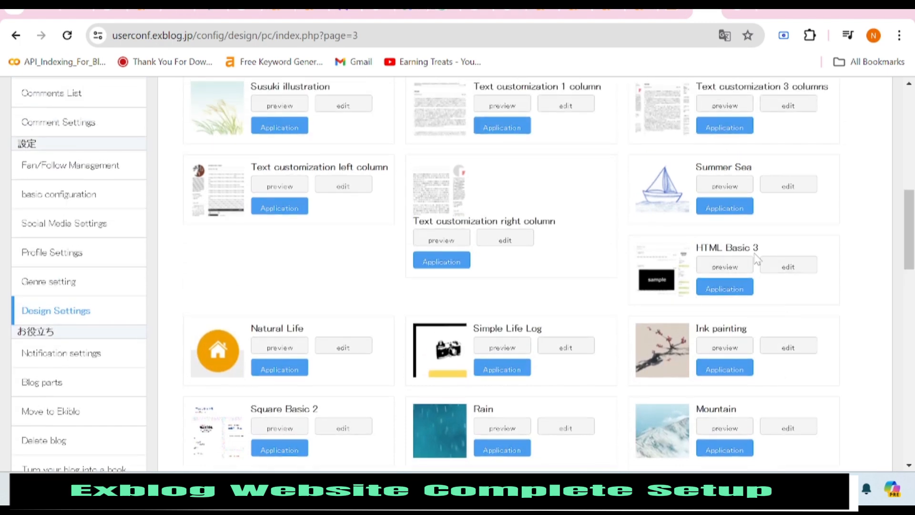
scroll(677, 290, "down", 5)
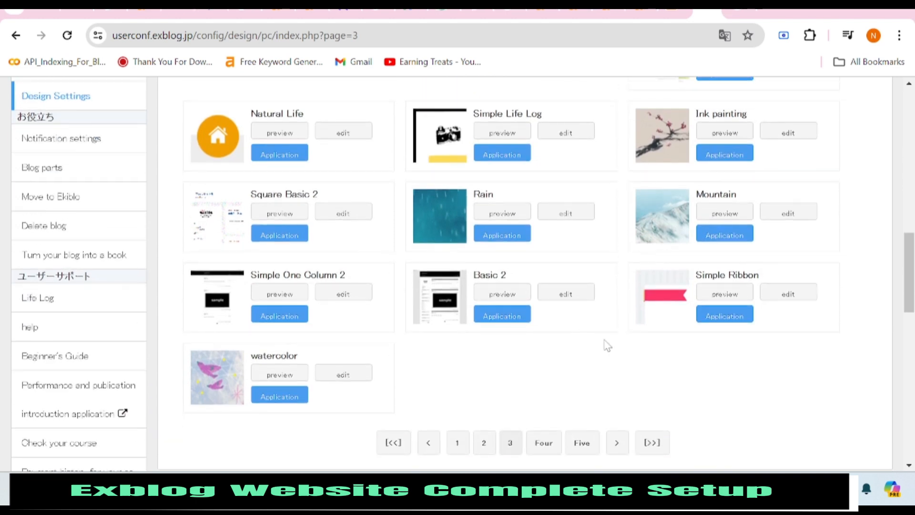
scroll(606, 345, "up", 5)
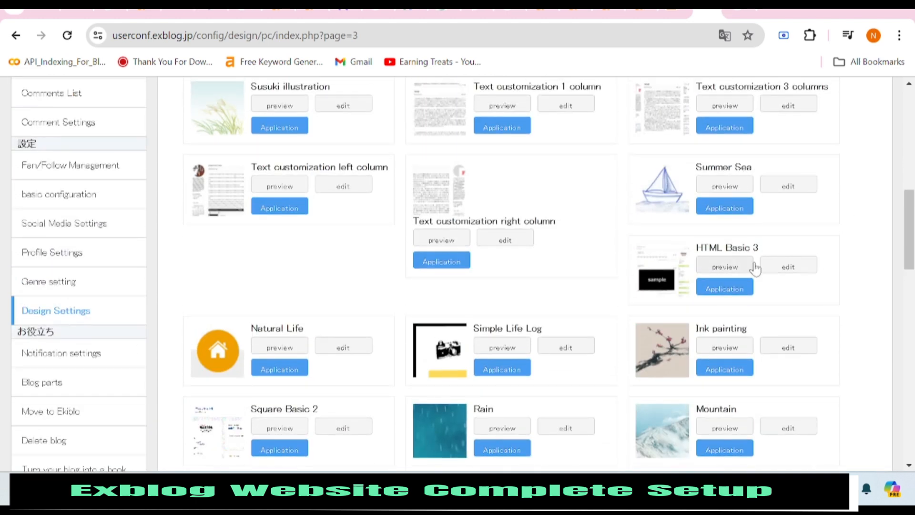
Apply the HTML Basic 3 skin to the blog and confirm the change.
left_click(725, 287)
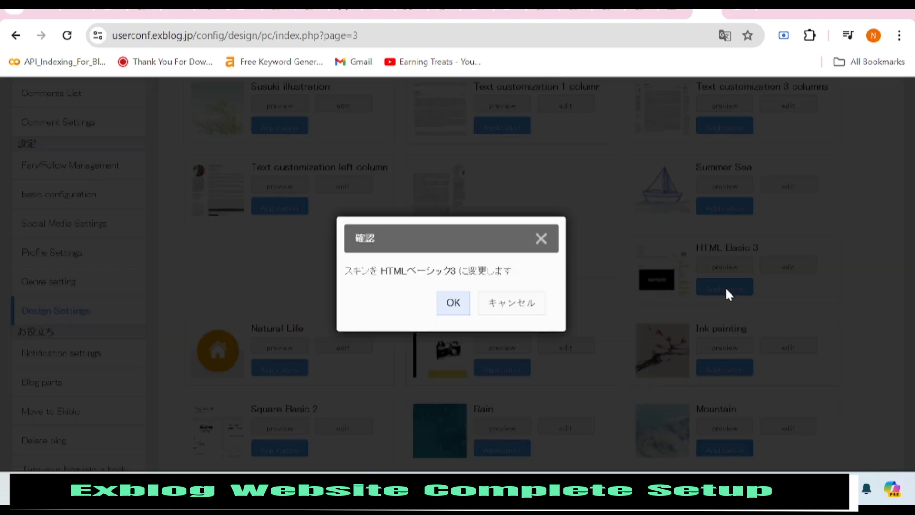
left_click(473, 302)
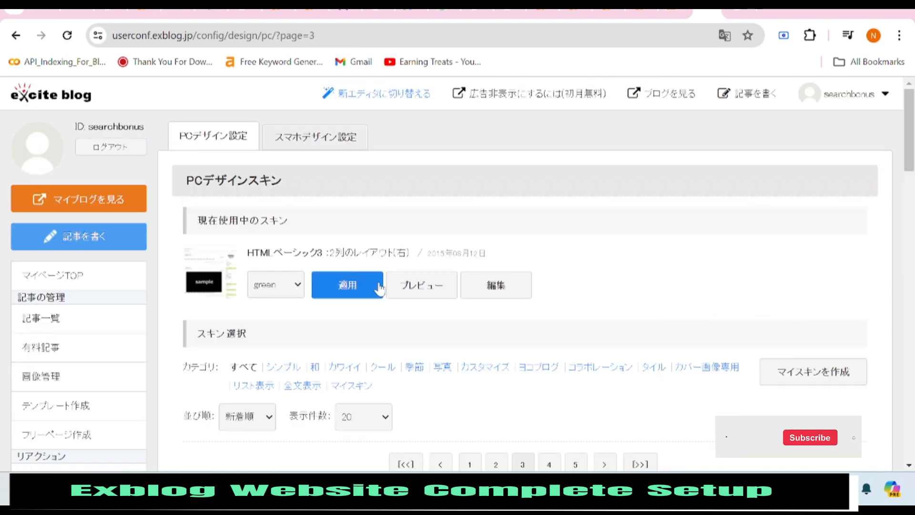
scroll(429, 300, "down", 4)
scroll(429, 272, "down", 3)
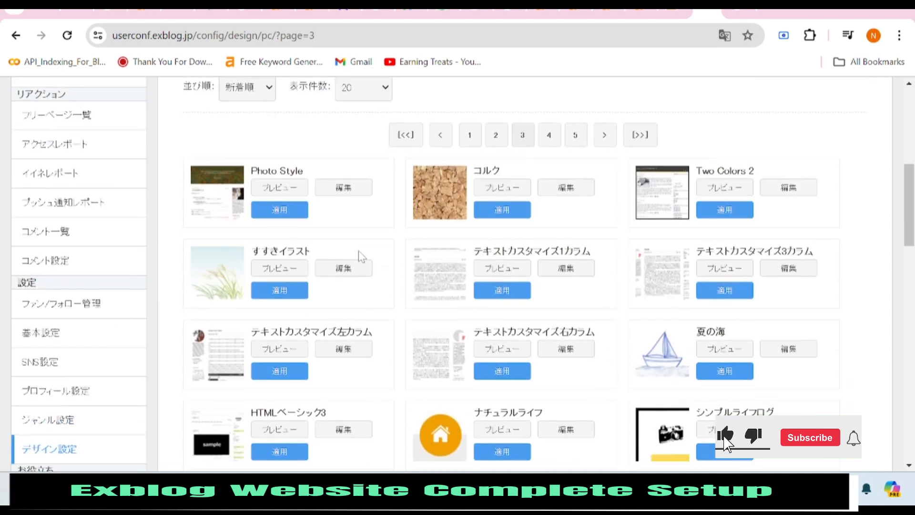
scroll(329, 266, "down", 2)
scroll(292, 263, "down", 3)
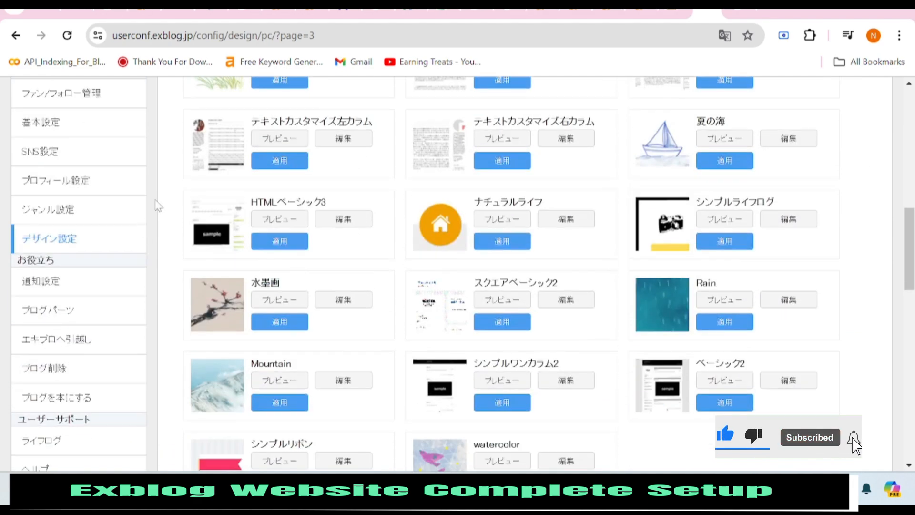
scroll(291, 262, "down", 3)
scroll(153, 214, "down", 6)
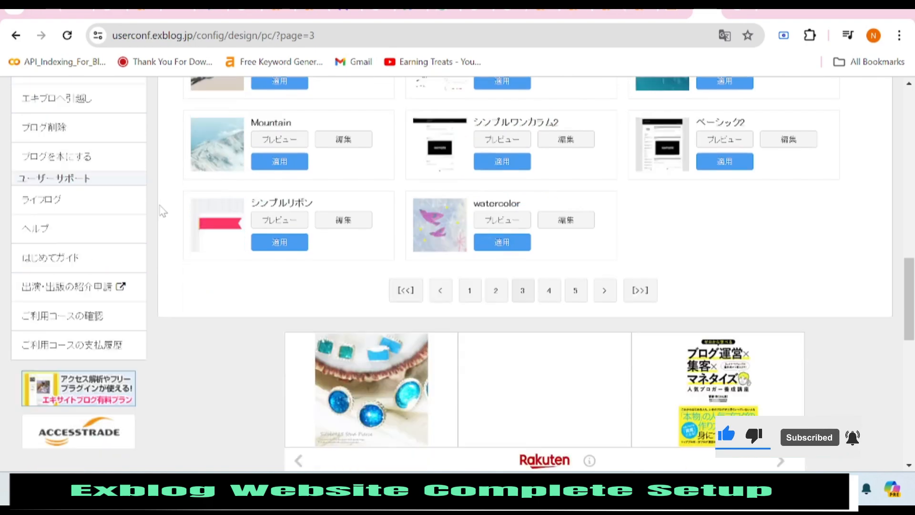
scroll(143, 229, "up", 15)
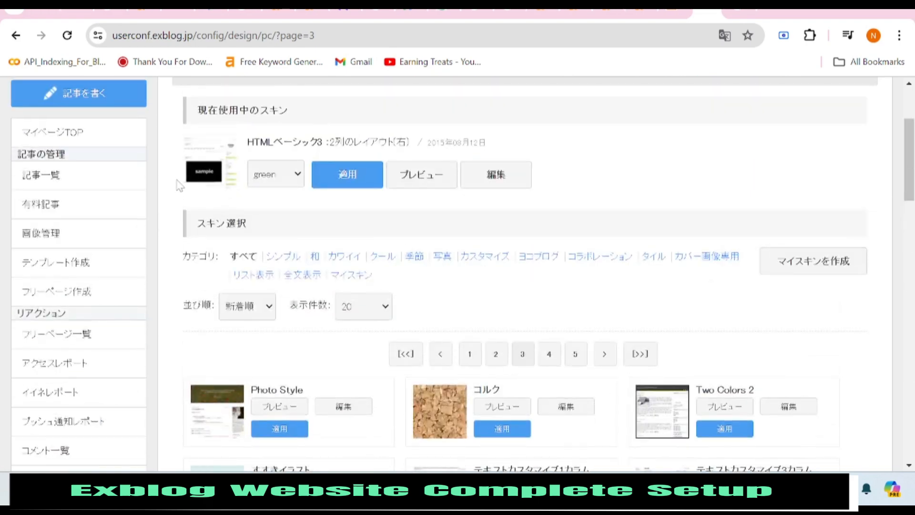
Translate the PC design settings page into English.
right_click(170, 168)
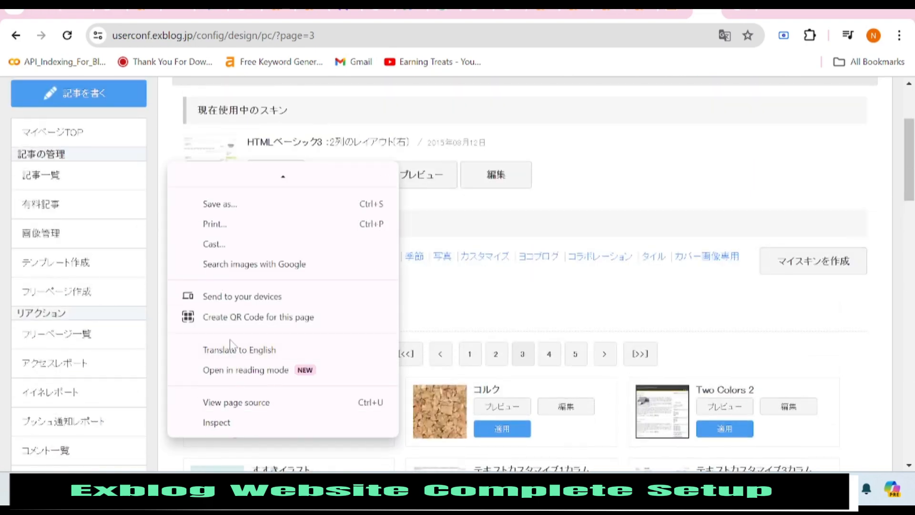
left_click(233, 348)
scroll(112, 127, "up", 3)
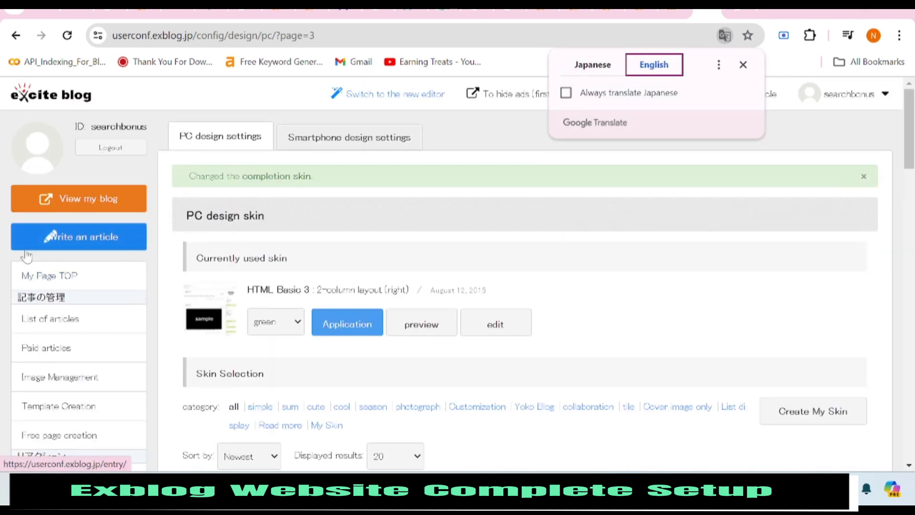
Check the Smartphone design settings, then return to the PC design settings.
left_click(380, 146)
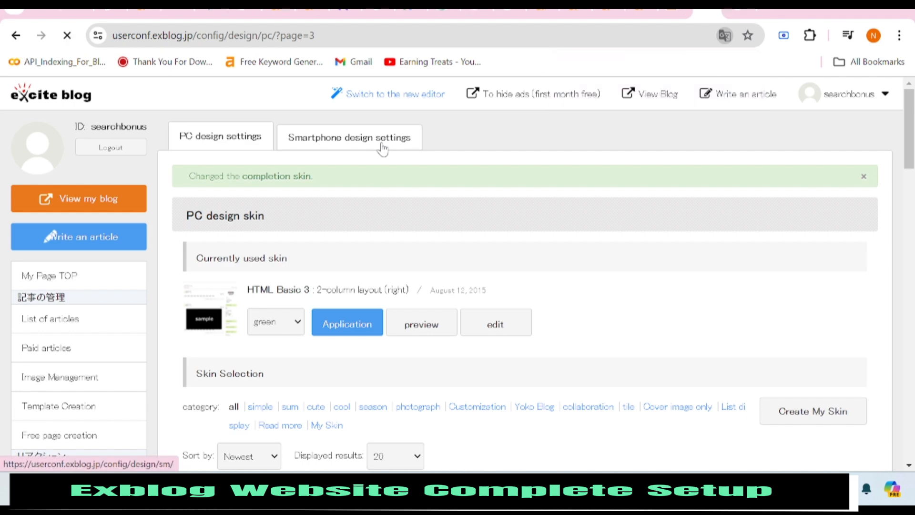
scroll(327, 317, "down", 3)
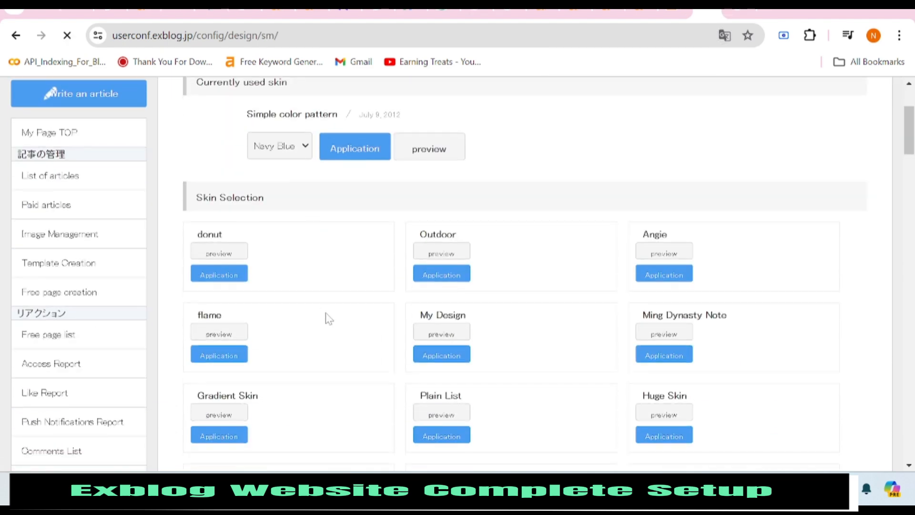
scroll(329, 322, "up", 3)
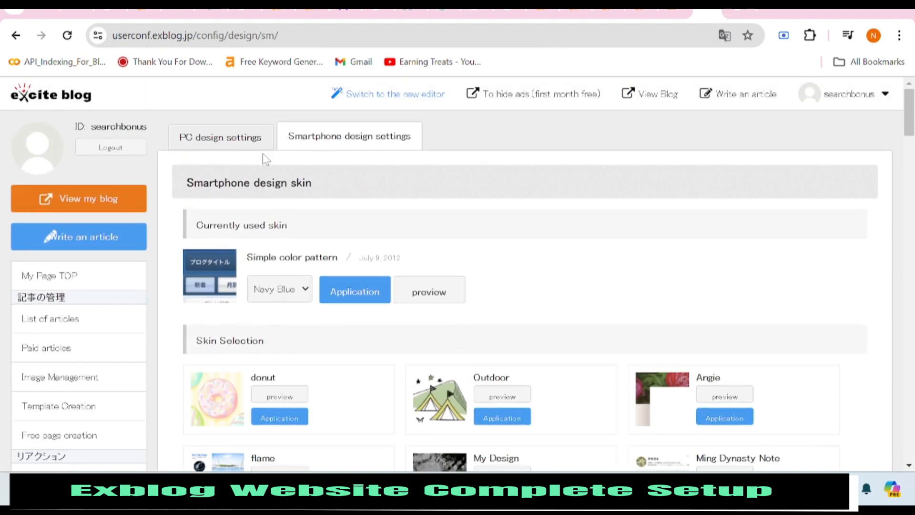
scroll(262, 158, "down", 2)
scroll(178, 150, "up", 2)
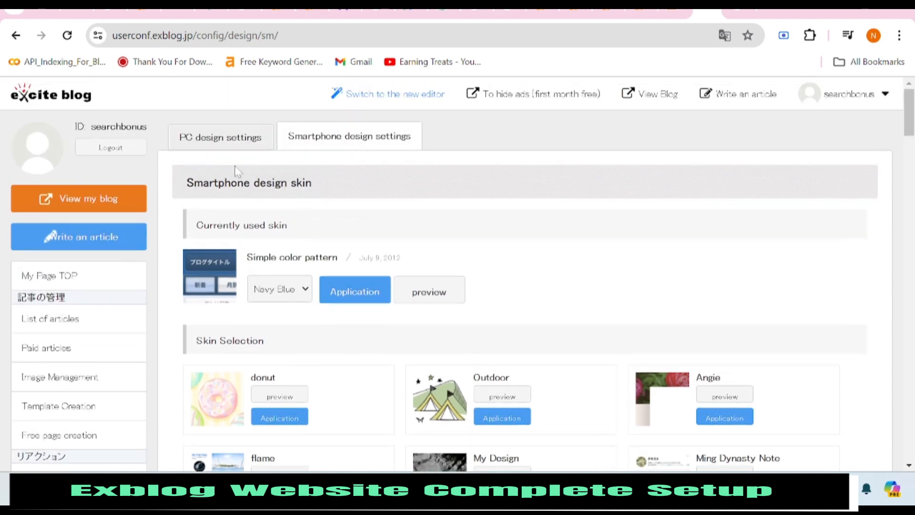
left_click(244, 141)
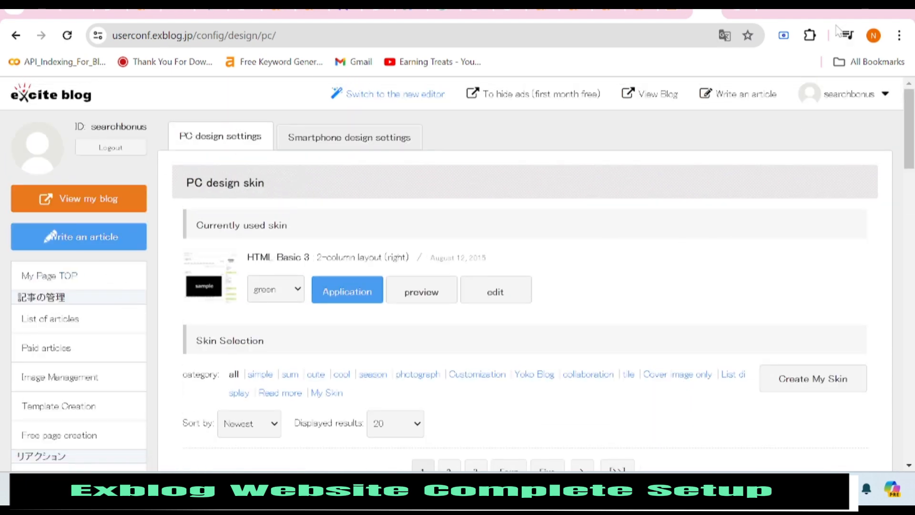
In the Ahrefs keyword generator, replace садоводство with 'bonus' and open the country list.
left_click(641, 14)
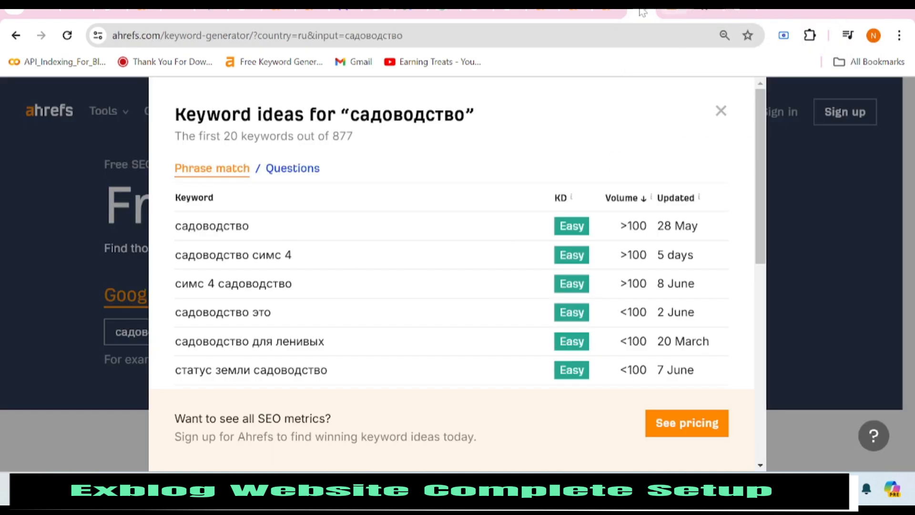
left_click(720, 111)
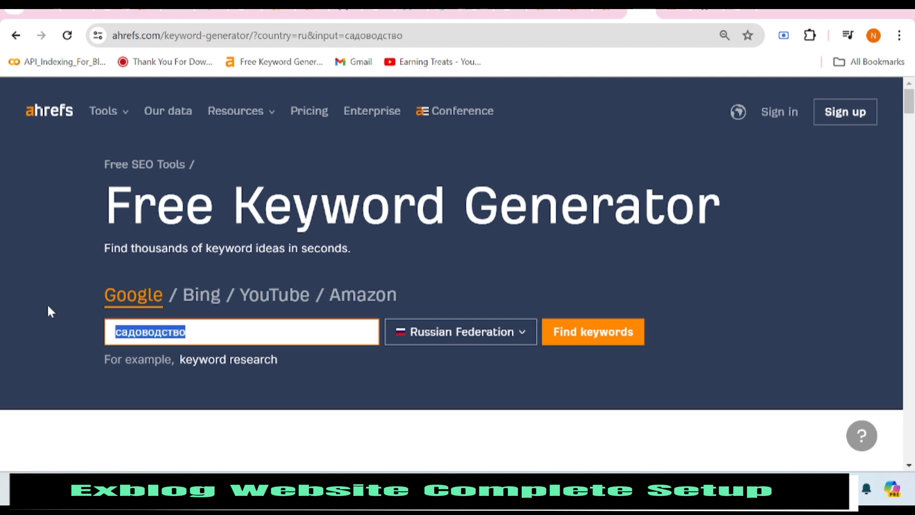
type("bonus")
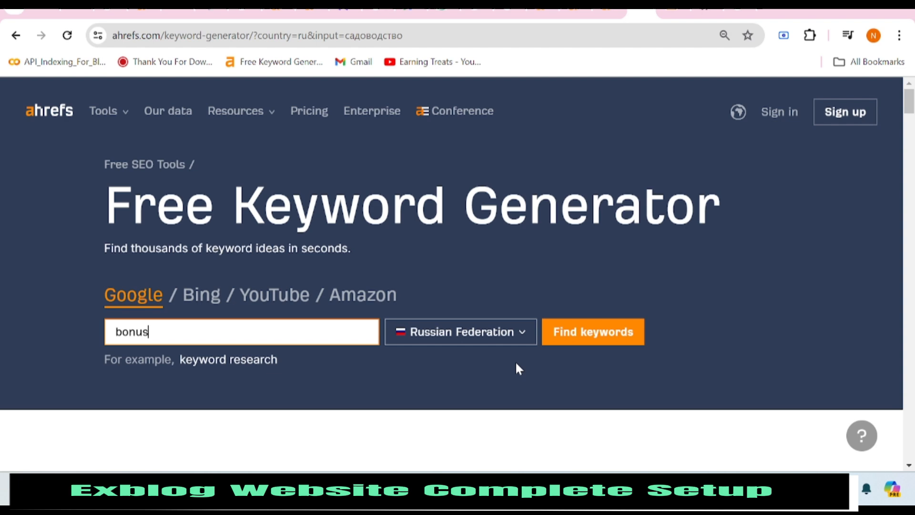
left_click(511, 336)
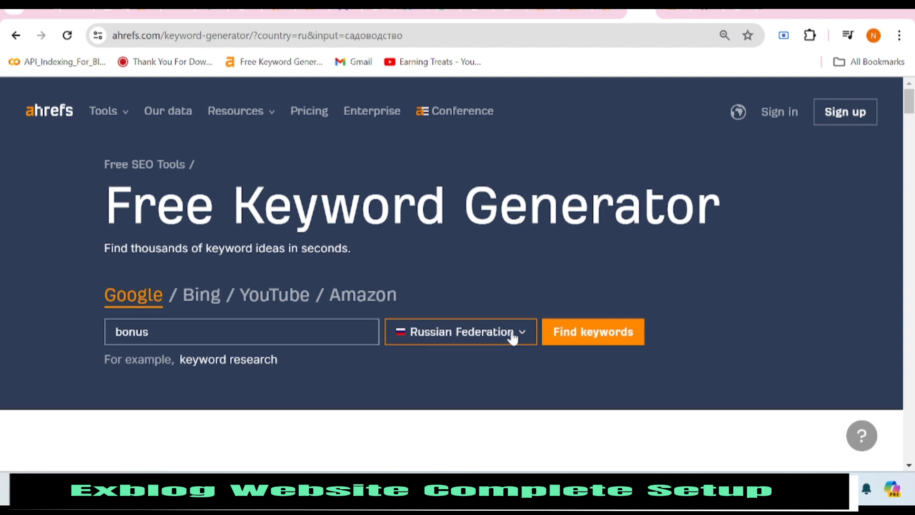
key("BackSpace")
key("BackSpace")
key("BackSpace")
key("BackSpace")
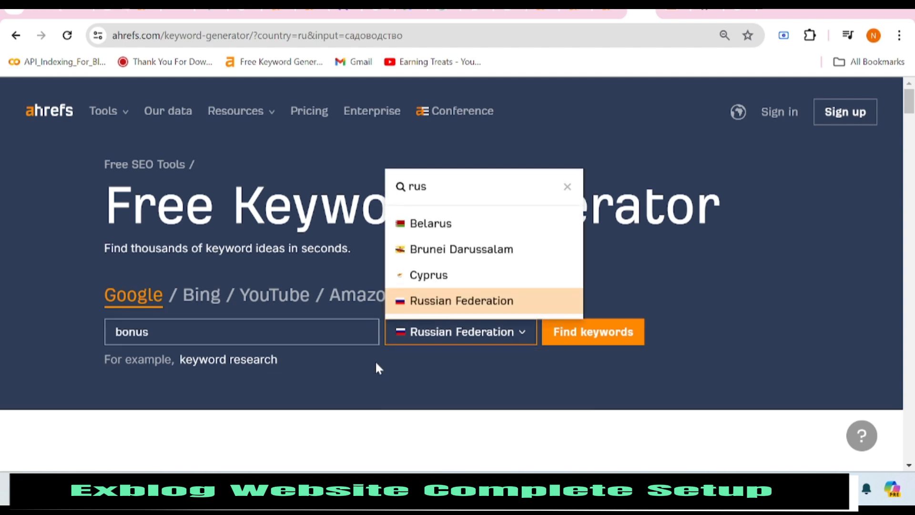
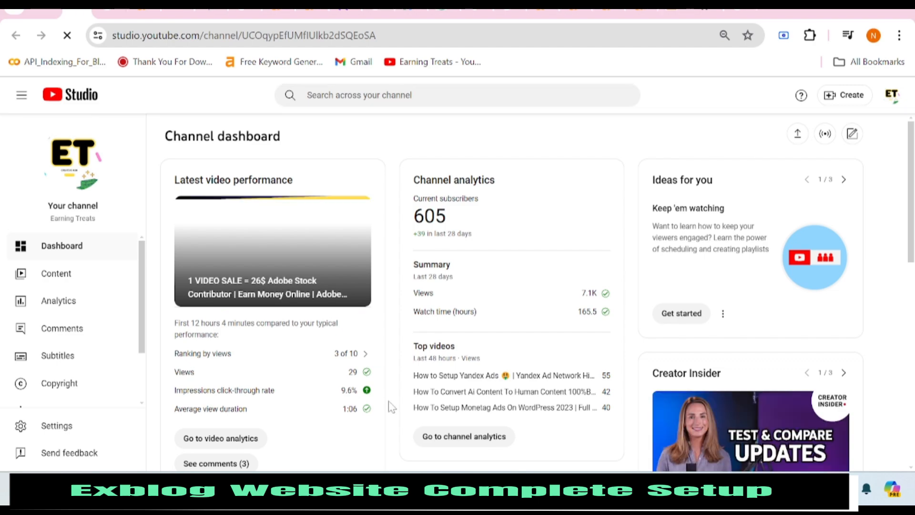
Scroll down through the YouTube Studio dashboard cards and back up to the top.
scroll(388, 405, "down", 9)
scroll(388, 404, "down", 2)
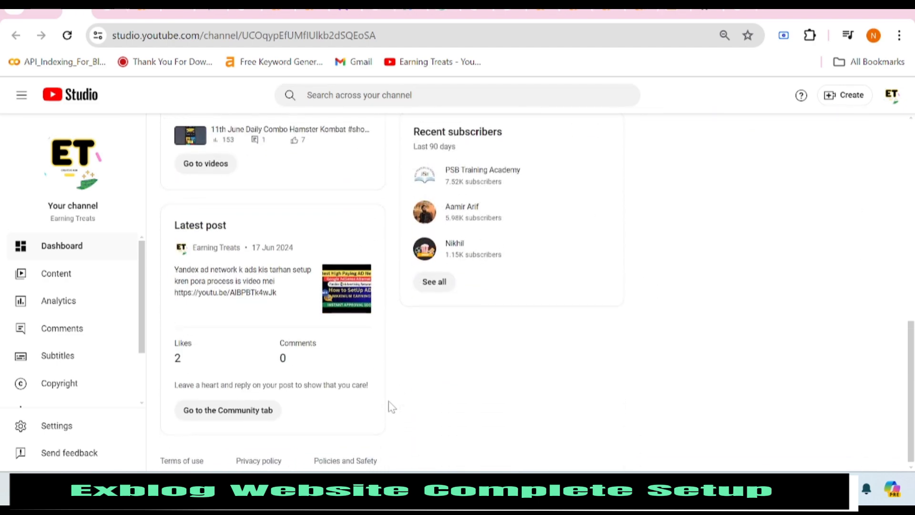
scroll(388, 404, "up", 10)
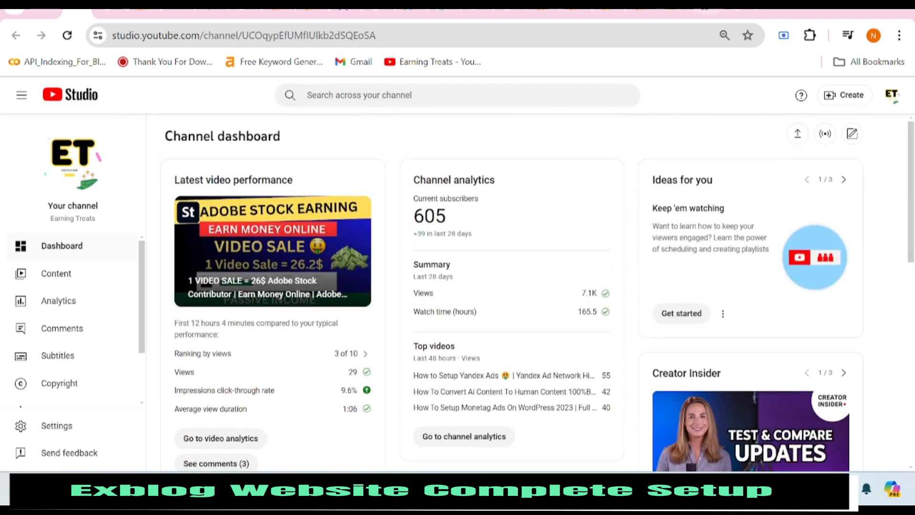
Get Ahrefs keyword ideas for ボーナス in Japan and translate the results into English.
left_click(707, 13)
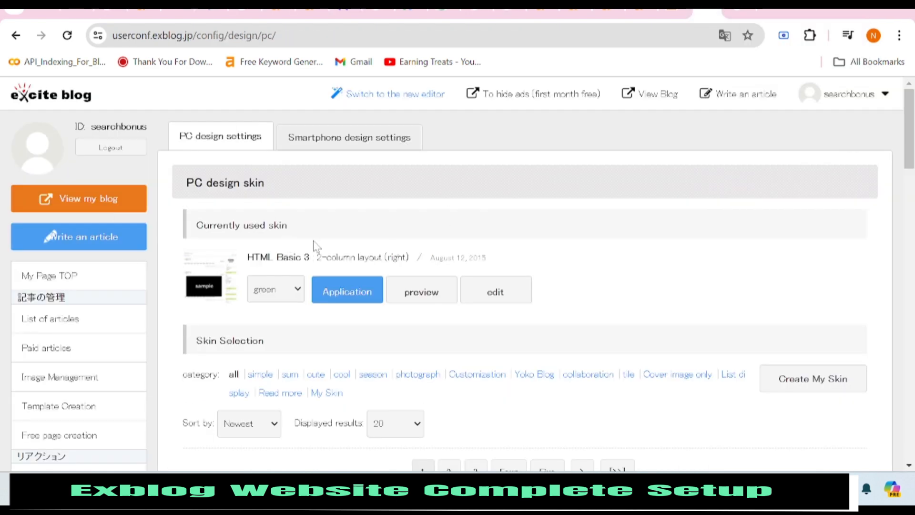
scroll(423, 355, "down", 5)
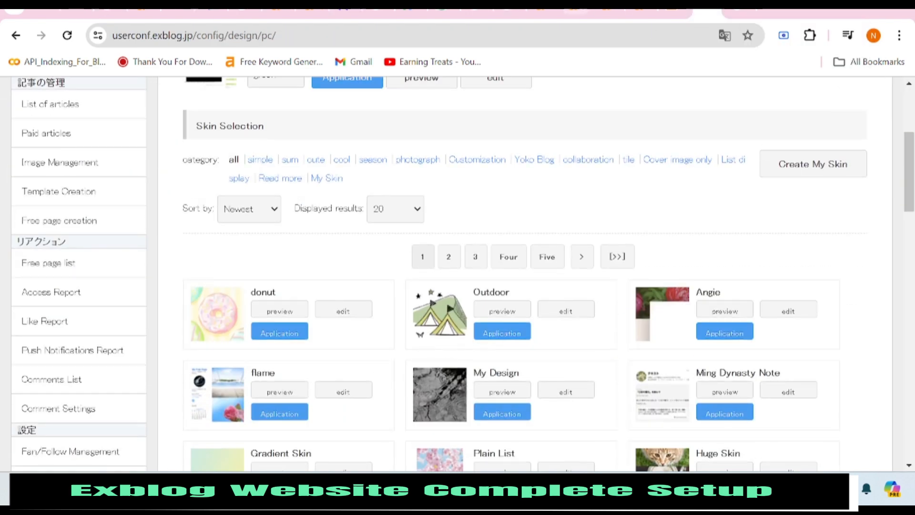
left_click(640, 11)
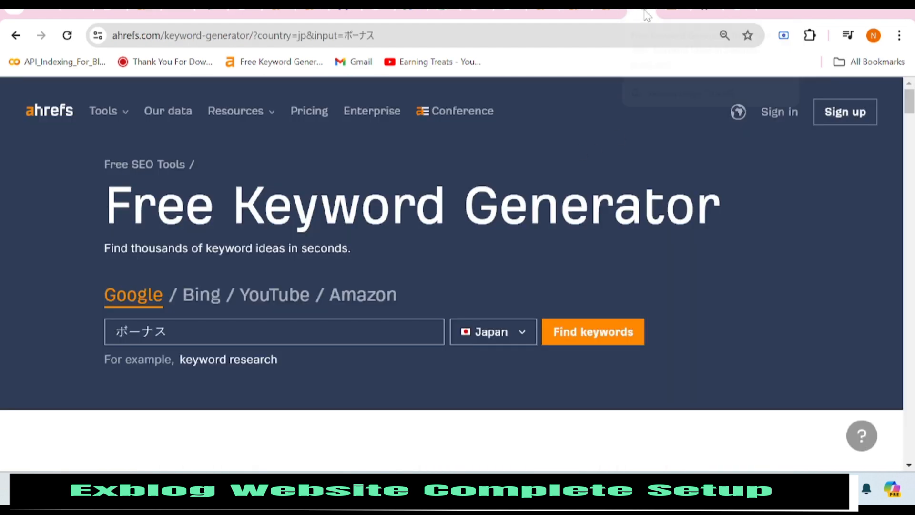
left_click(617, 339)
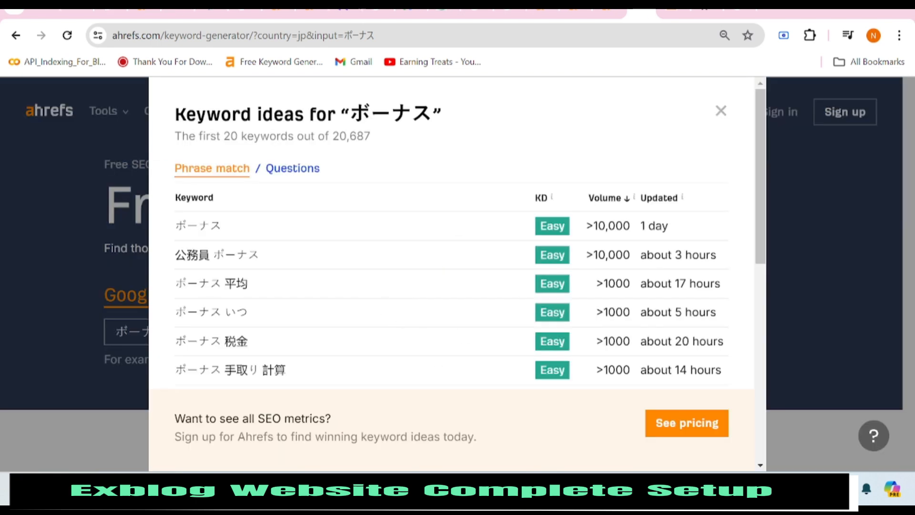
left_click_drag(223, 226, 174, 225)
right_click(267, 255)
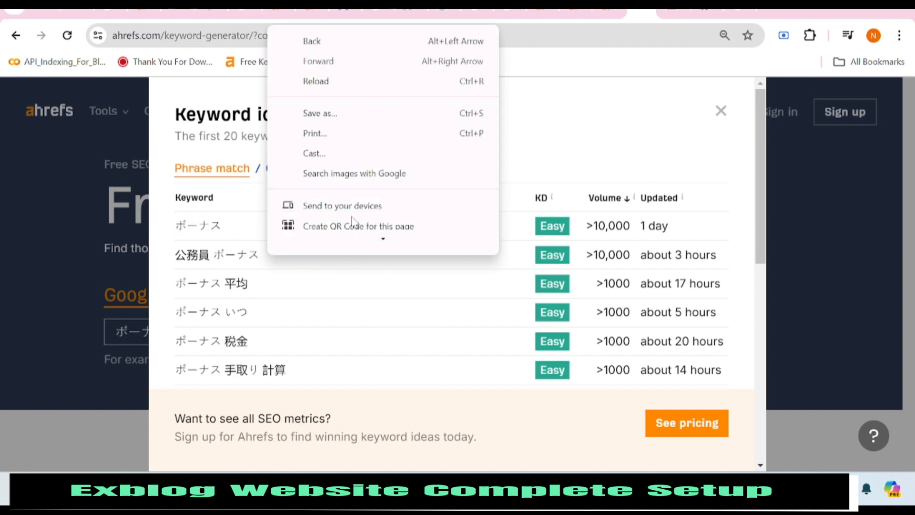
scroll(343, 189, "down", 2)
scroll(358, 177, "up", 1)
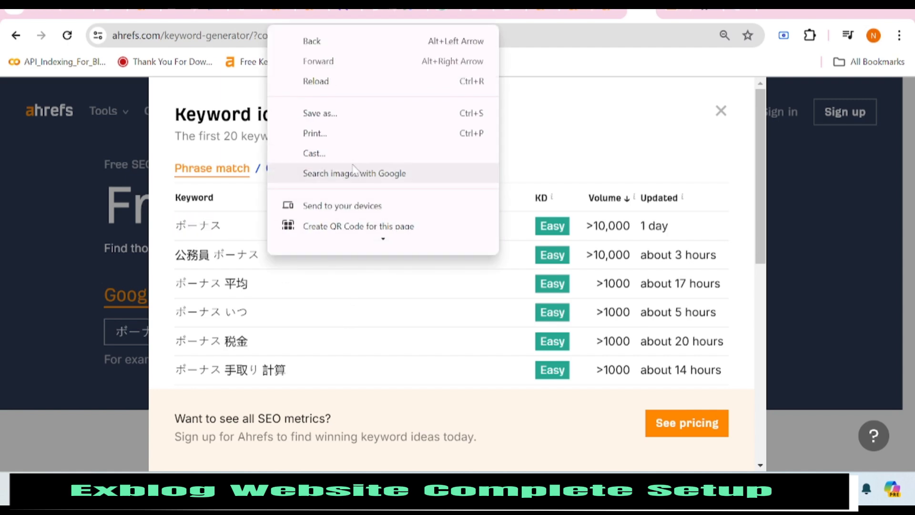
scroll(367, 200, "down", 2)
left_click(373, 214)
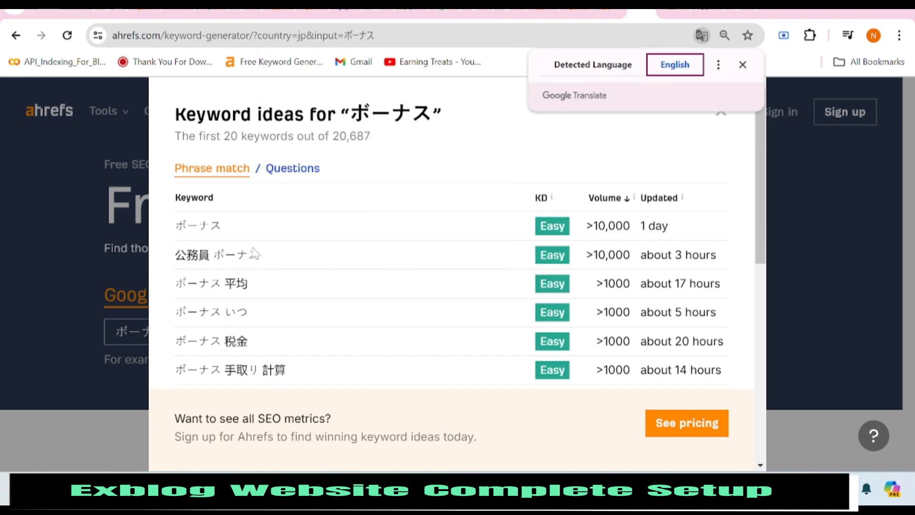
Copy the keyword 'Civil servant bonus' from the translated results.
left_click_drag(280, 256, 175, 256)
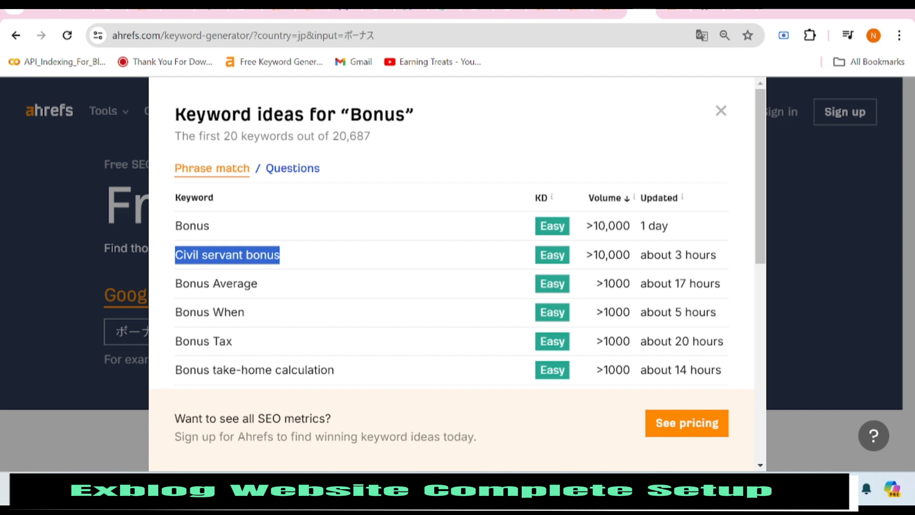
right_click(213, 256)
left_click(229, 272)
left_click(777, 17)
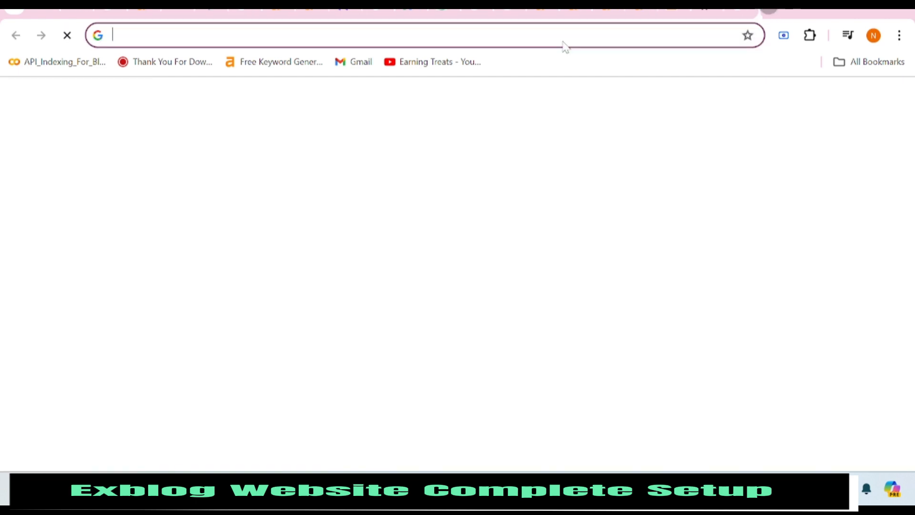
left_click(272, 62)
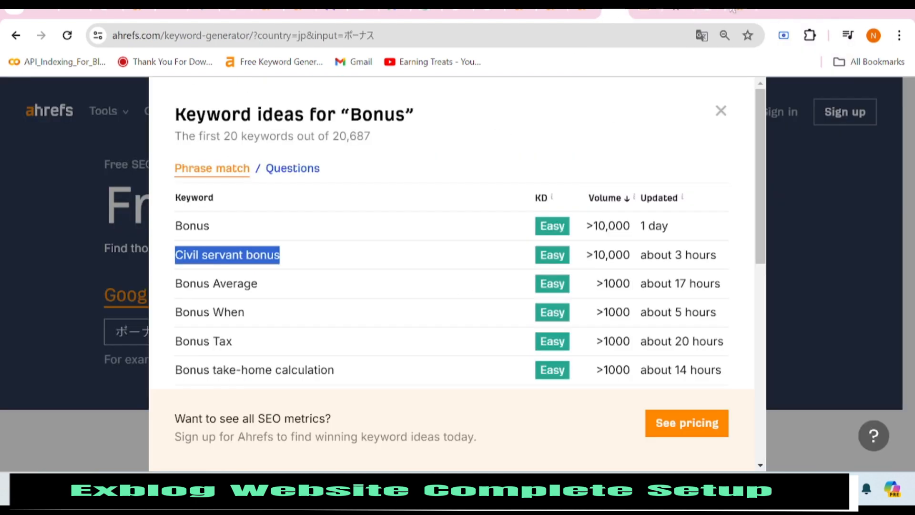
Show the original Japanese results, copy 公務員 ボーナス, and close the results.
right_click(376, 153)
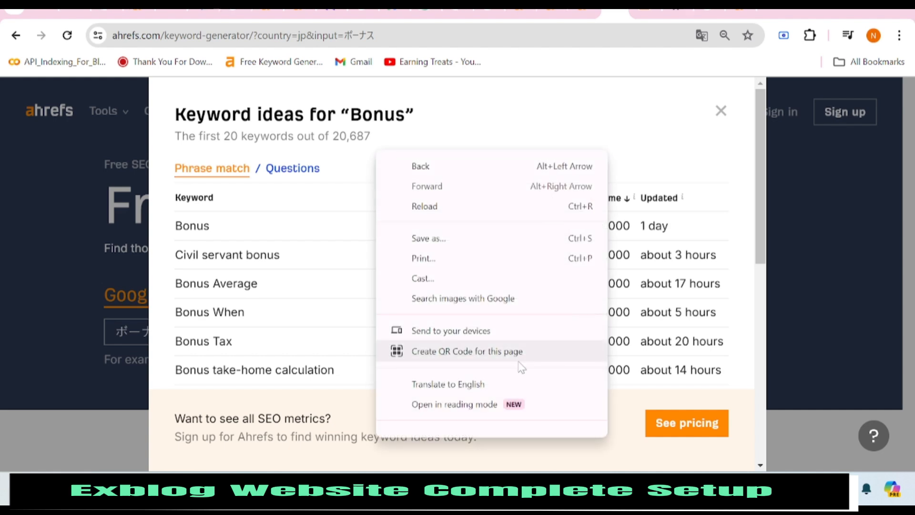
scroll(521, 364, "down", 2)
left_click(694, 42)
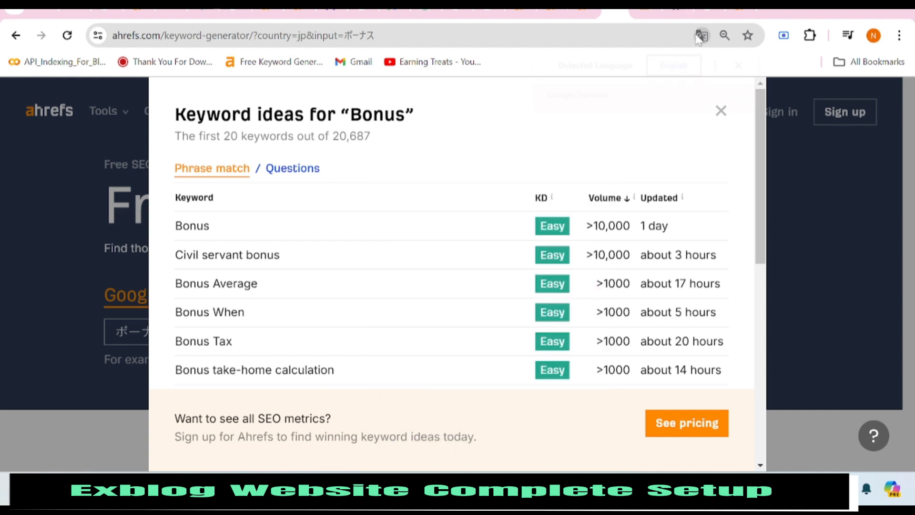
left_click(701, 35)
left_click(597, 65)
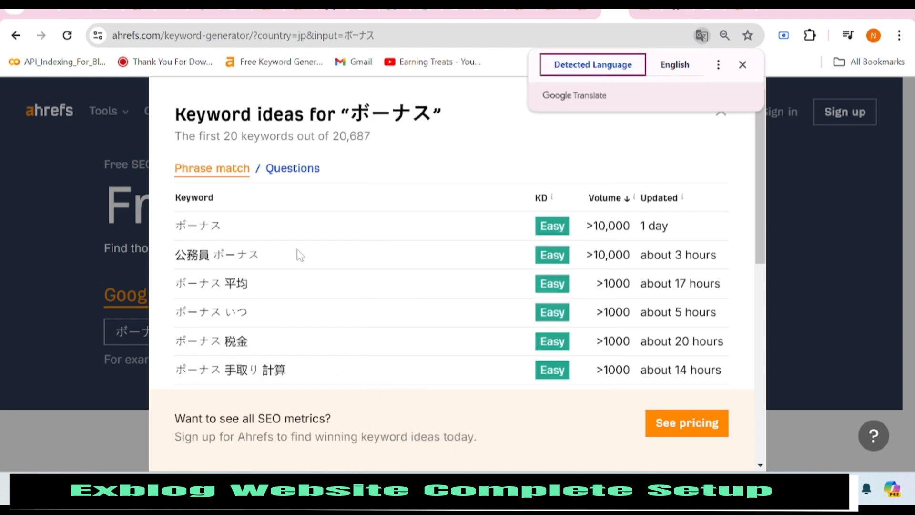
mouse_move(261, 255)
left_mouse_down()
mouse_move(173, 255)
mouse_move(237, 270)
mouse_move(256, 261)
left_mouse_up()
left_click(176, 256)
right_click(256, 261)
left_click(278, 275)
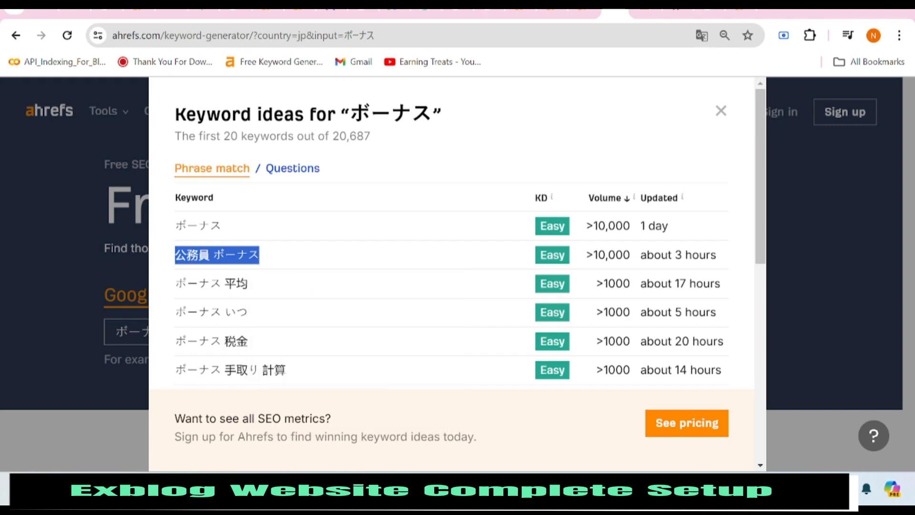
key("Escape")
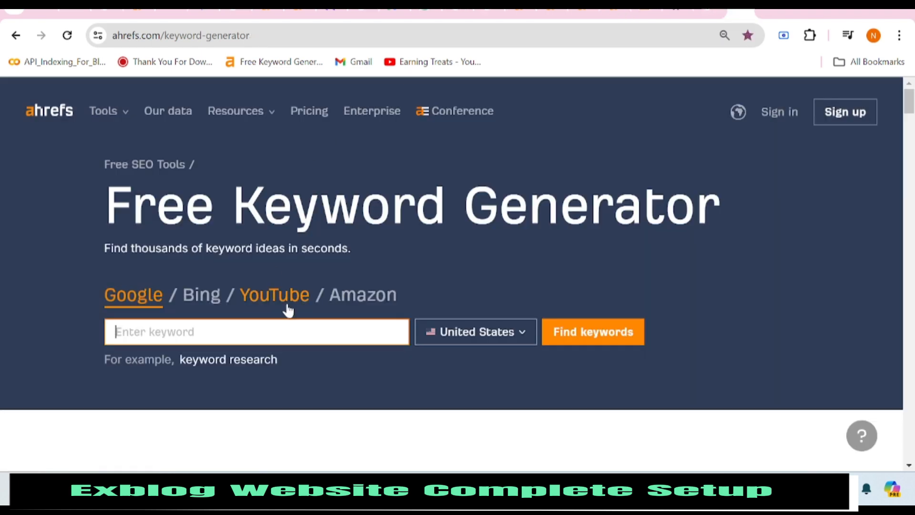
Search Ahrefs keyword ideas for 公務員 ボーナス with Japan as the country.
right_click(272, 329)
left_click(320, 181)
left_click(509, 333)
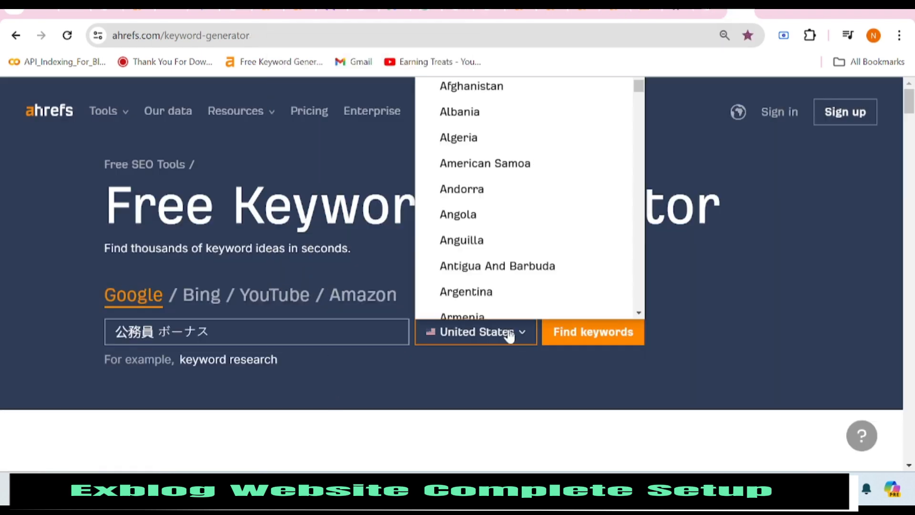
scroll(503, 184, "up", 3)
scroll(504, 184, "up", 8)
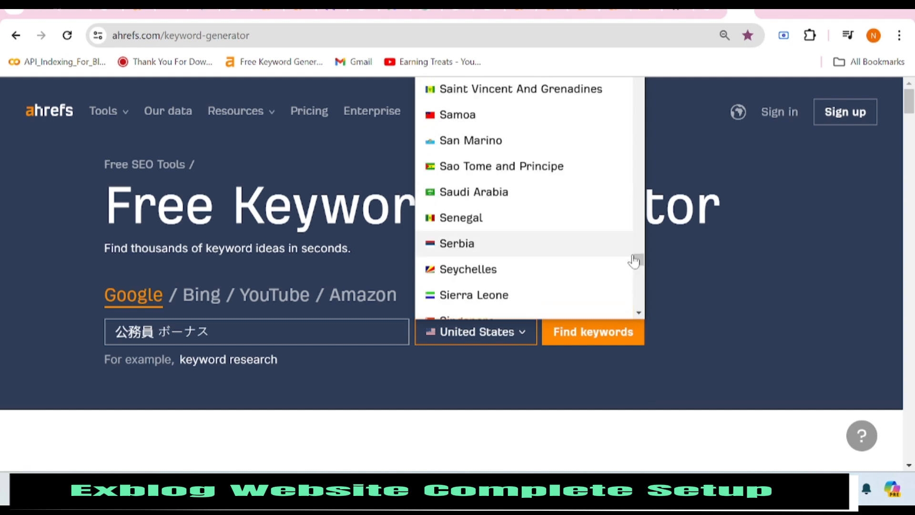
left_click_drag(638, 259, 632, 18)
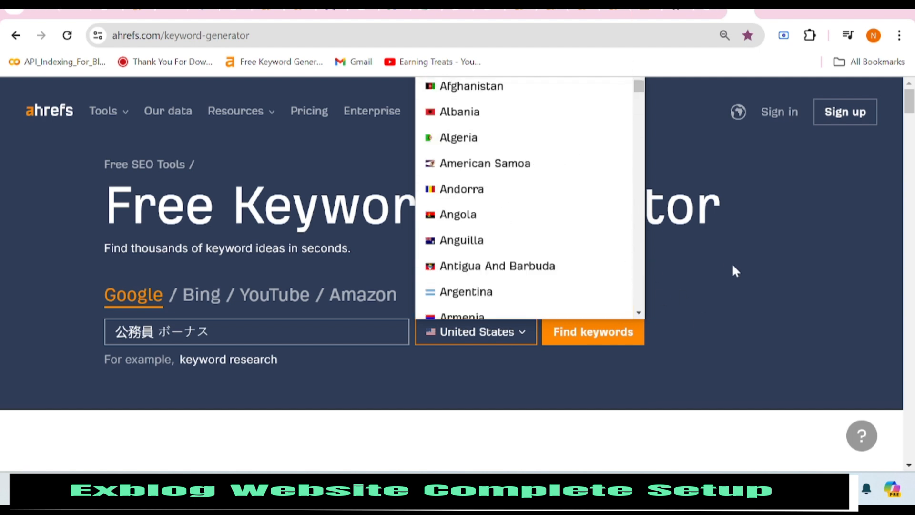
scroll(733, 270, "down", 2)
scroll(732, 266, "up", 2)
scroll(733, 266, "down", 2)
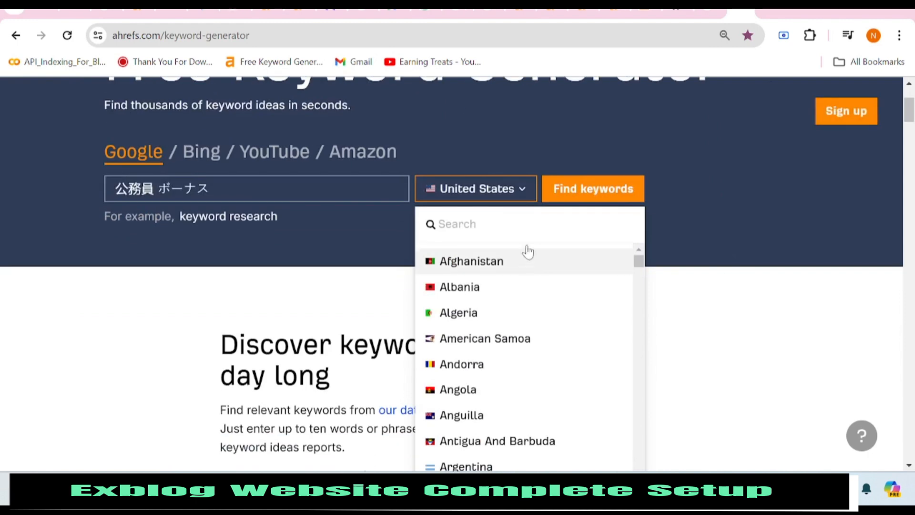
left_click(482, 224)
type("ja")
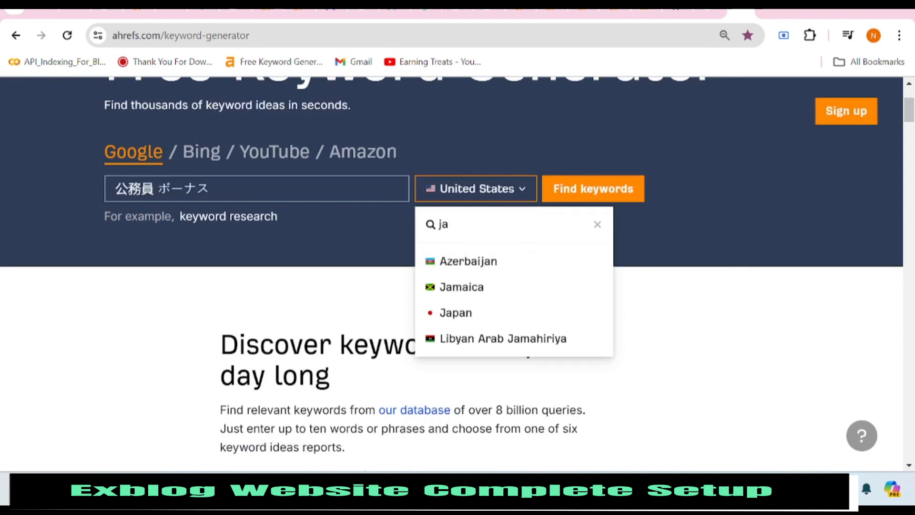
left_click(468, 313)
left_click(589, 184)
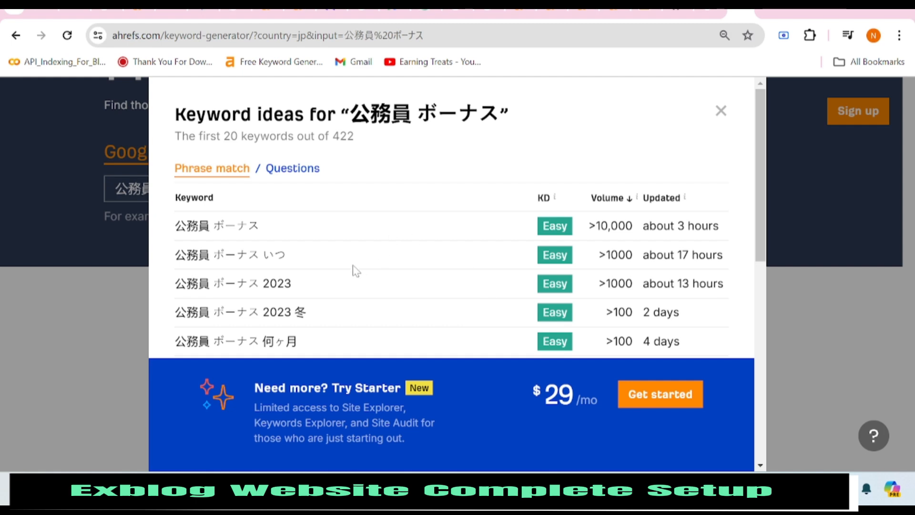
Translate the results to English, copy 'Civil servant bonus', and open a new tab.
right_click(416, 178)
scroll(476, 313, "down", 1)
left_click(479, 384)
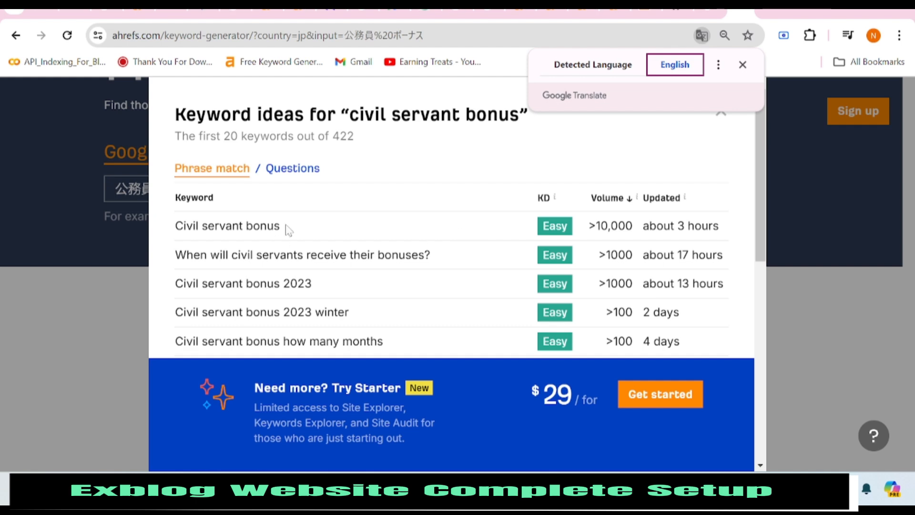
left_click_drag(287, 229, 175, 225)
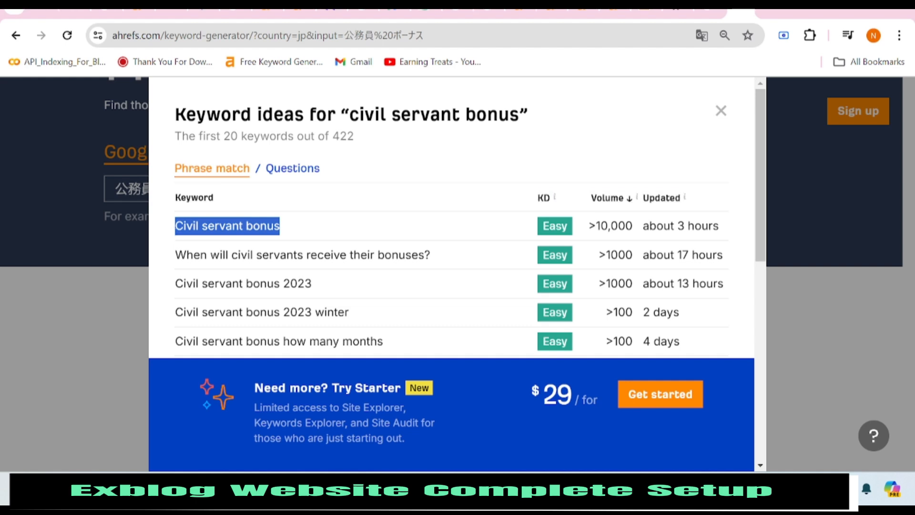
right_click(189, 233)
left_click(212, 244)
left_click(765, 9)
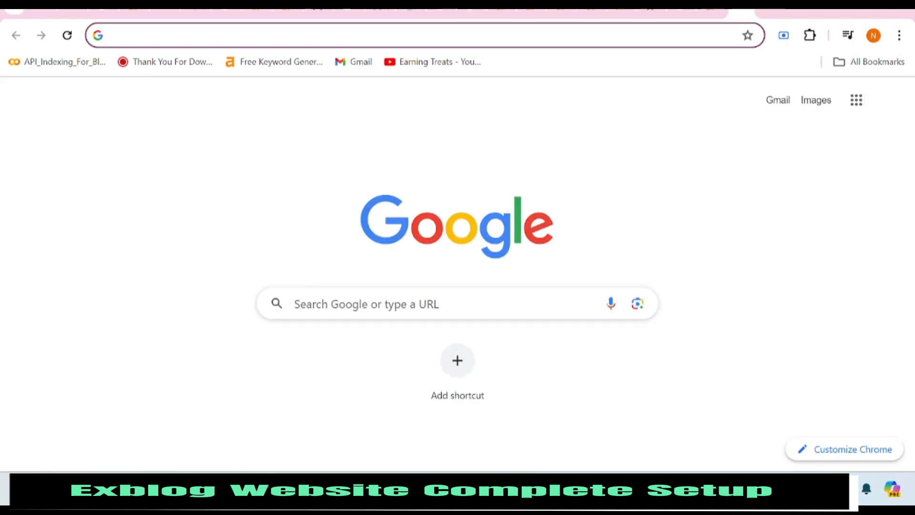
Go to chat.openai.com and sign in to ChatGPT with Google.
left_click(350, 31)
type("chat")
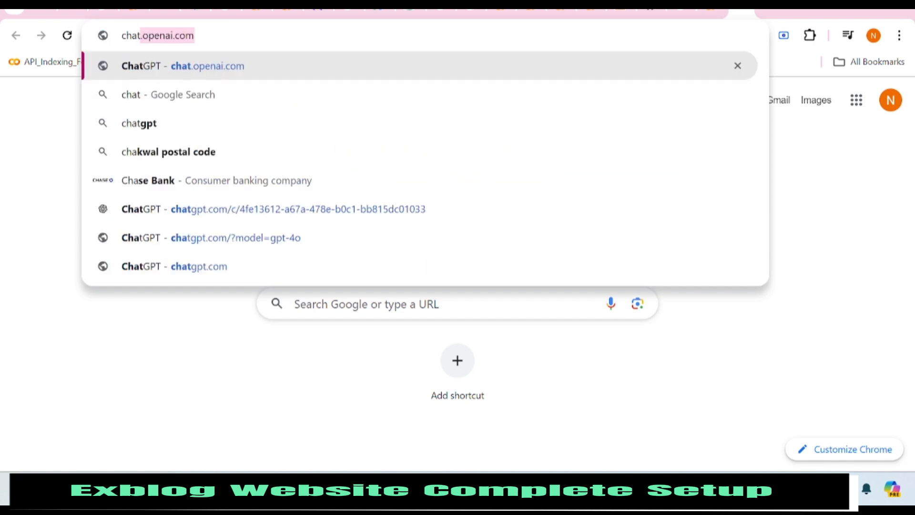
left_click(353, 72)
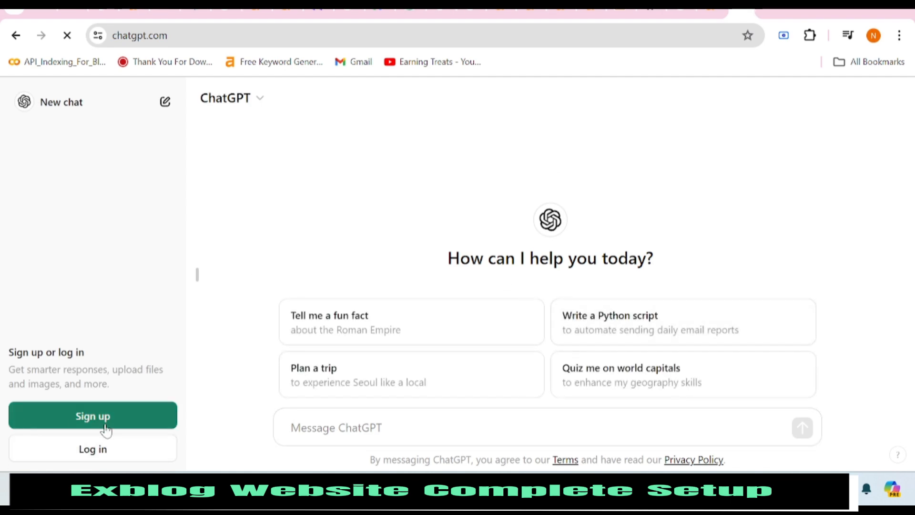
left_click(509, 459)
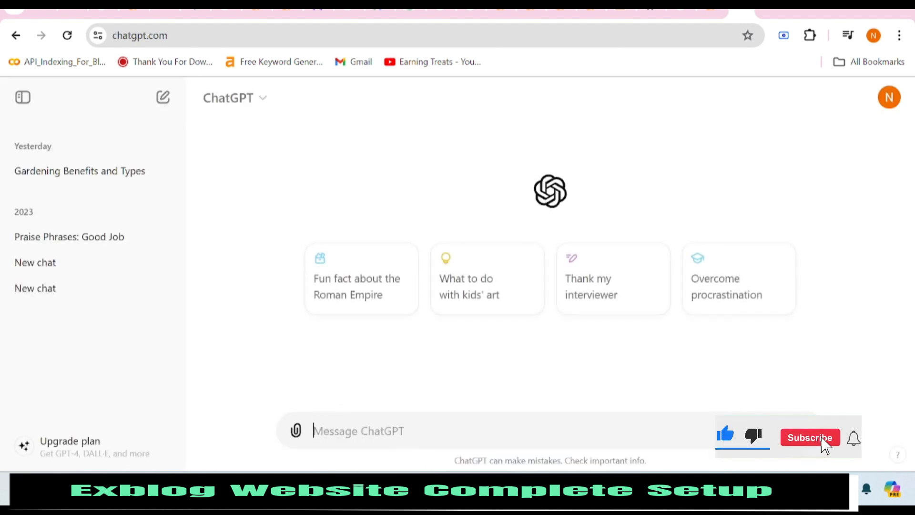
Prompt ChatGPT to write a blog on 'Civil servant bonus', then return to the Exblog tab.
type("wri")
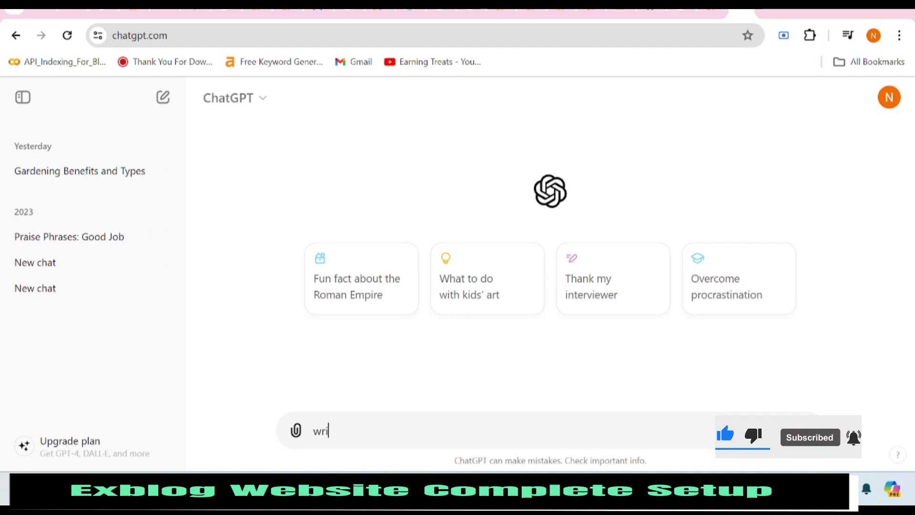
type("te a bl")
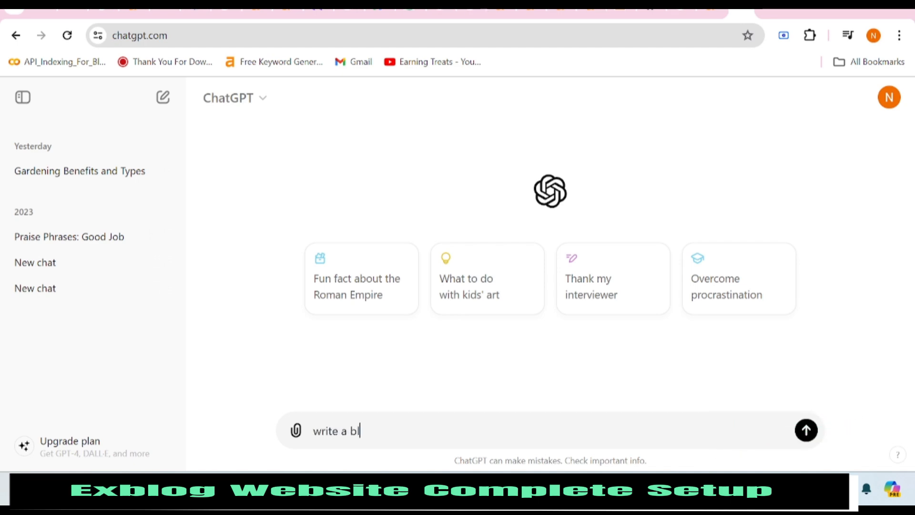
type("og on \"Civil servant bonus\" and convert it in japanese la")
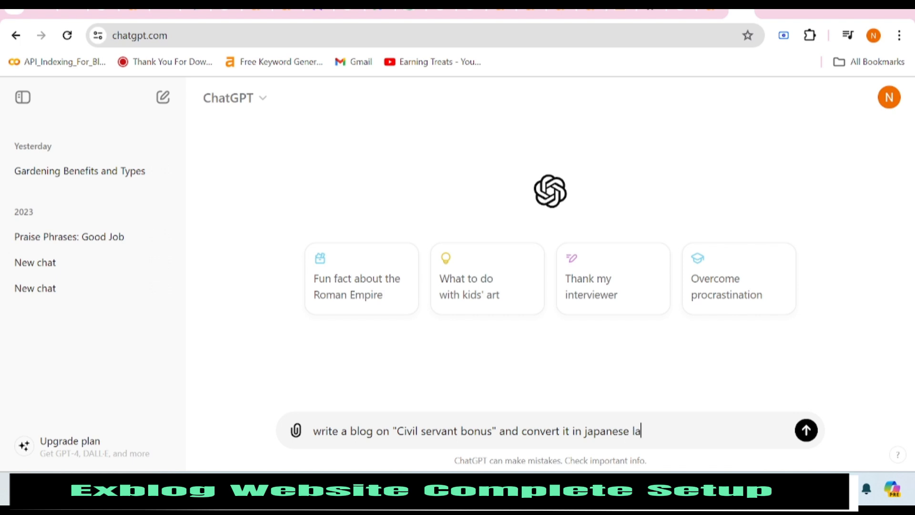
type("ge")
key("Return")
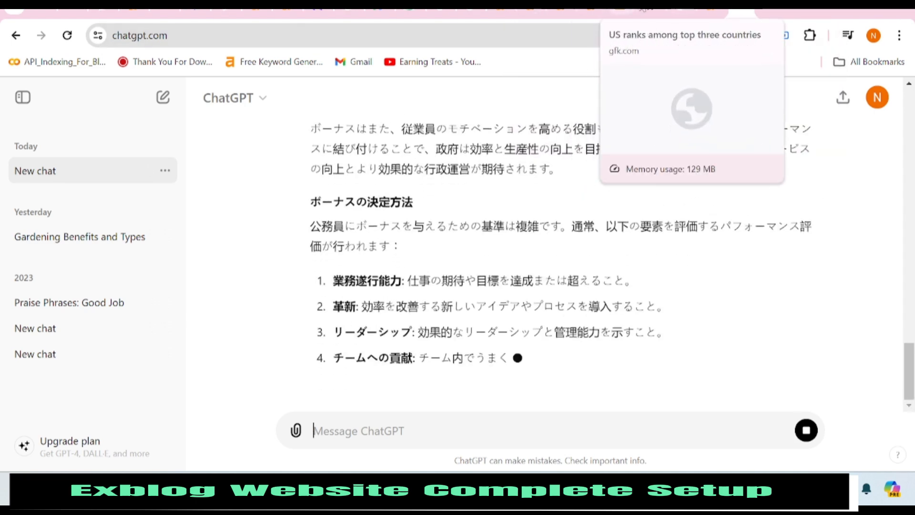
left_click(643, 12)
scroll(88, 224, "up", 4)
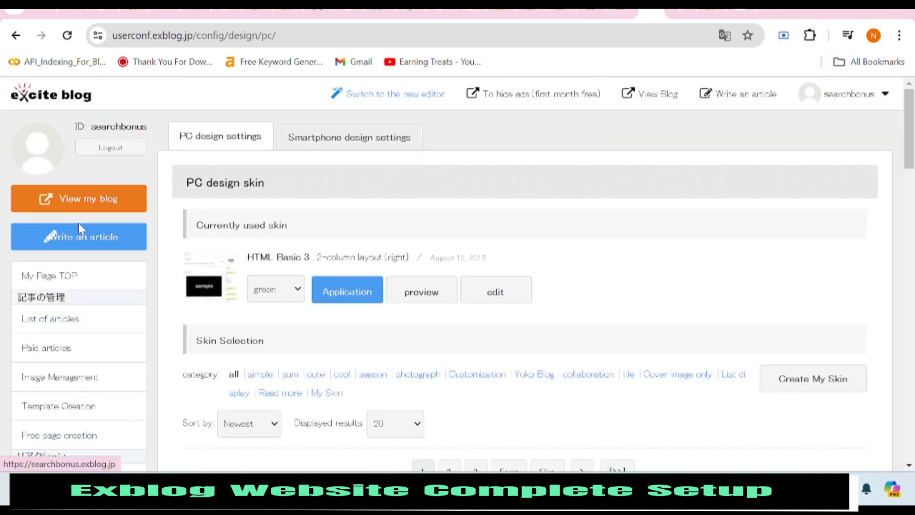
Start a new Exblog article and title it 'Civil Servant Bonus'.
left_click(92, 253)
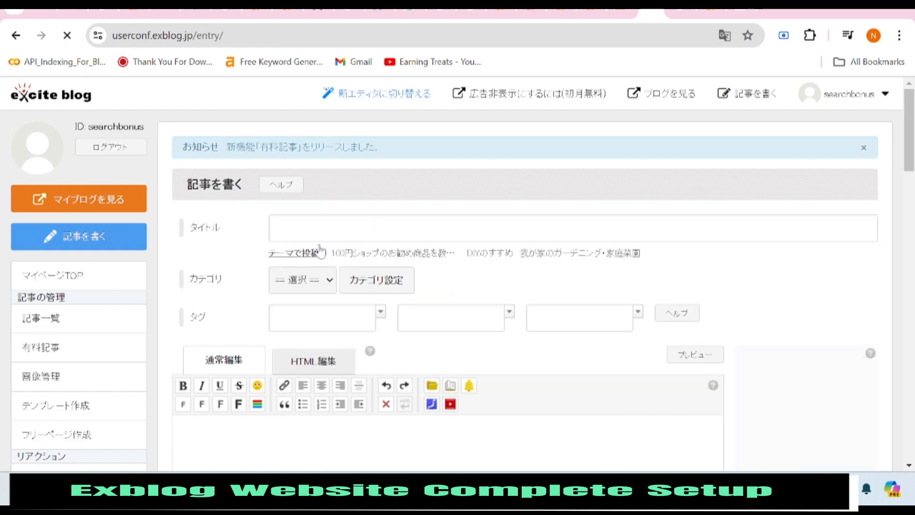
left_click(324, 231)
right_click(320, 235)
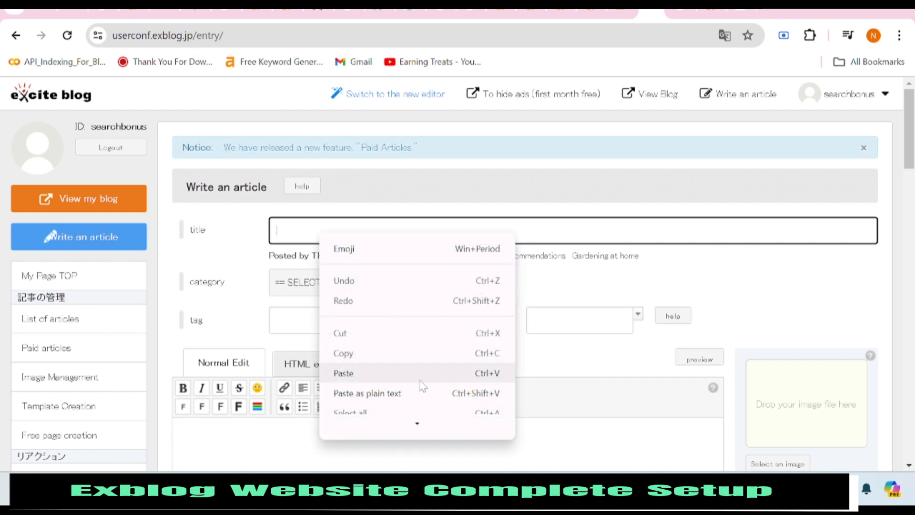
left_click(408, 373)
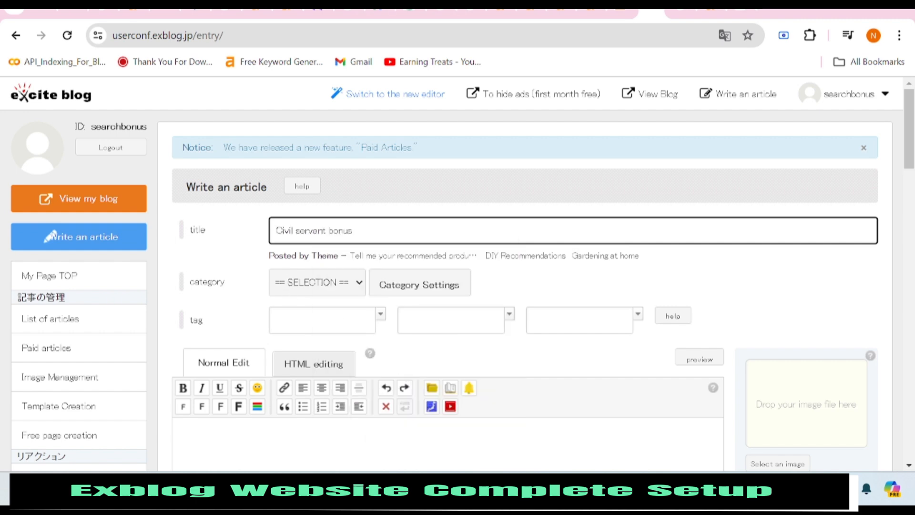
key("BackSpace")
key("Caps_Lock")
type("S")
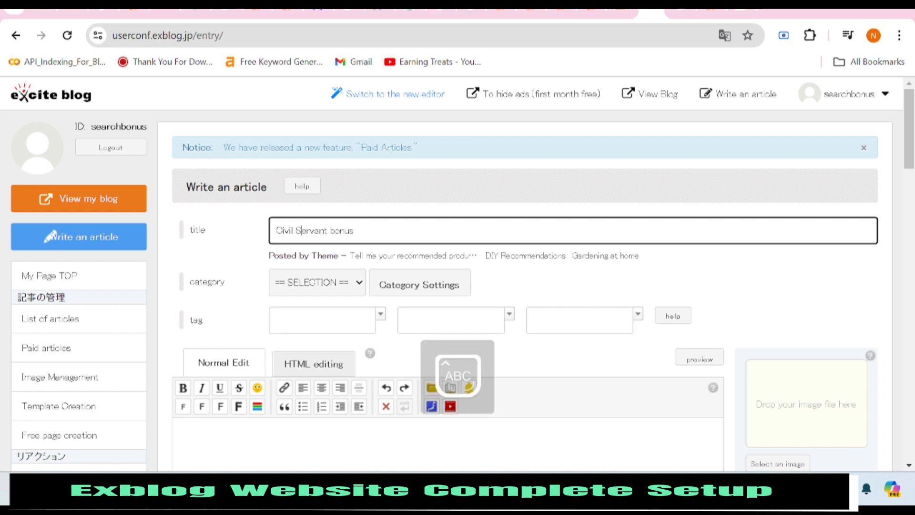
key("BackSpace")
type("B")
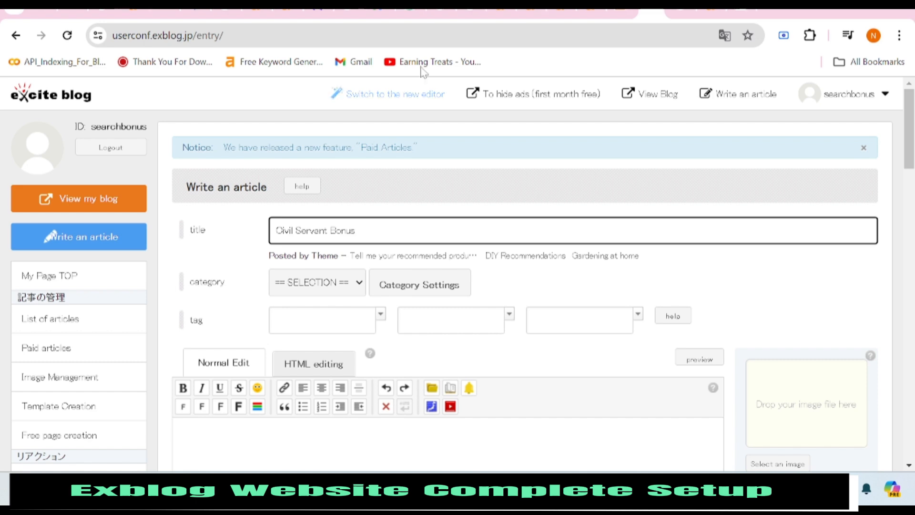
Copy 公務員 ボーナス from Ahrefs and append it to the article title.
left_click(696, 19)
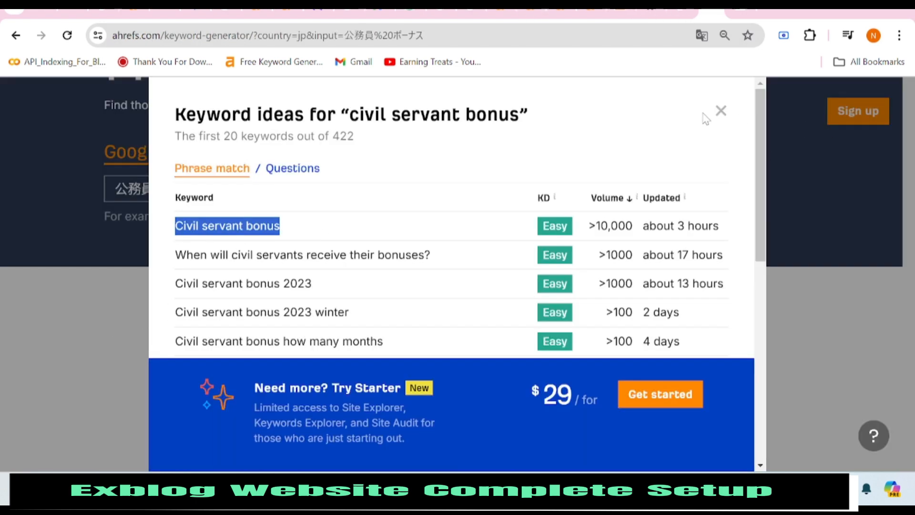
left_click(719, 111)
left_click_drag(224, 189, 115, 189)
right_click(200, 189)
left_click(224, 250)
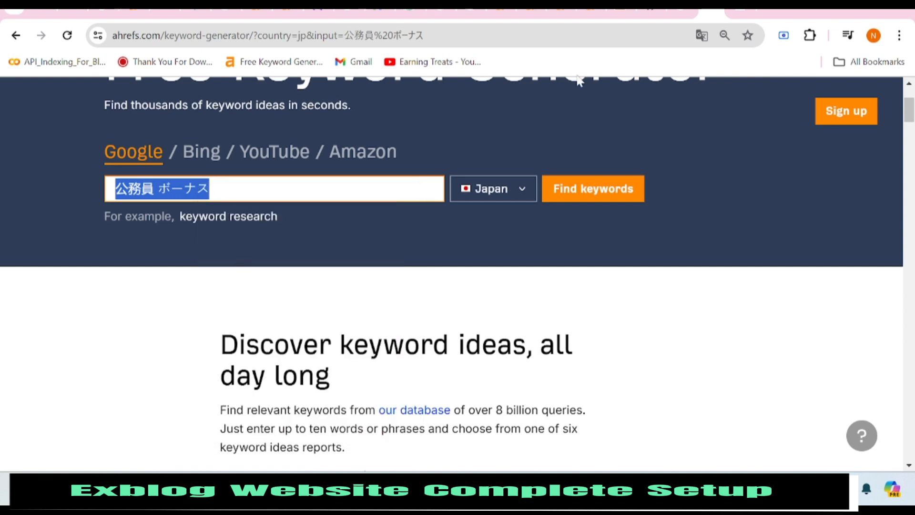
left_click(655, 14)
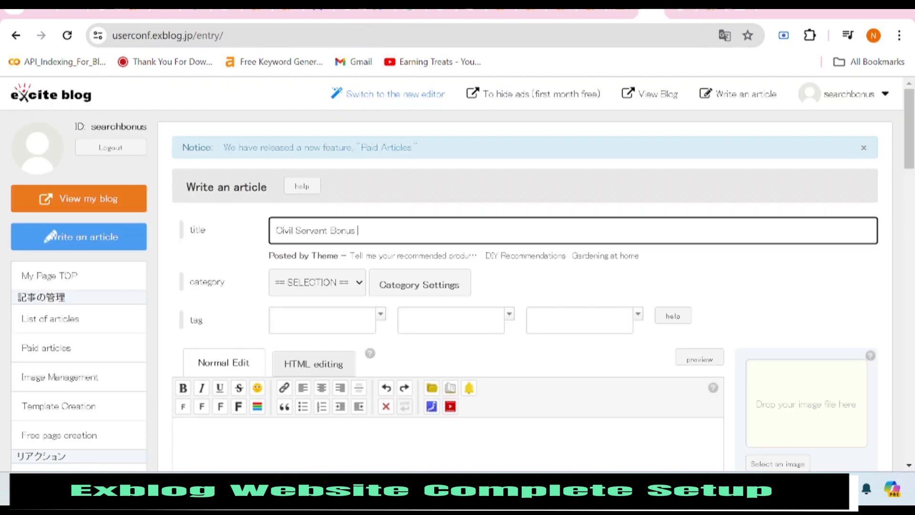
key("ctrl+v")
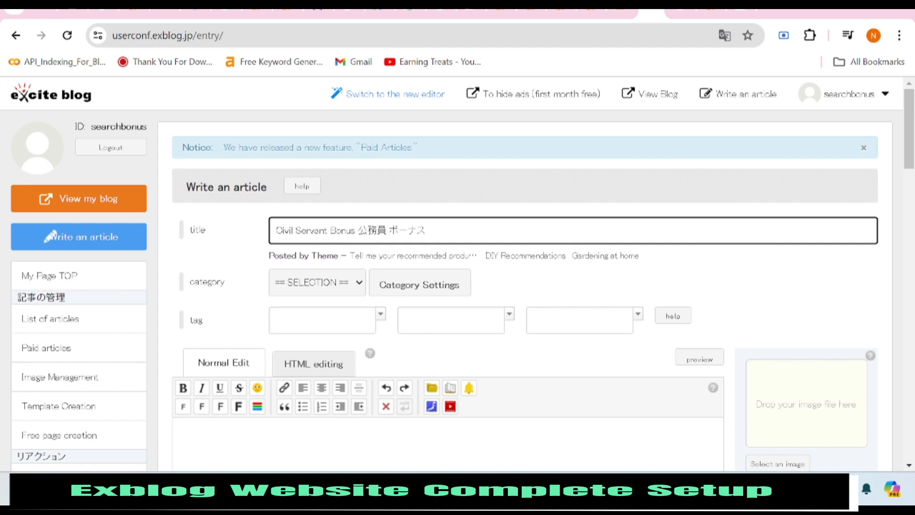
Add a new category named 'Civil Service Bonus' in Category Settings.
left_click(350, 285)
left_click(350, 286)
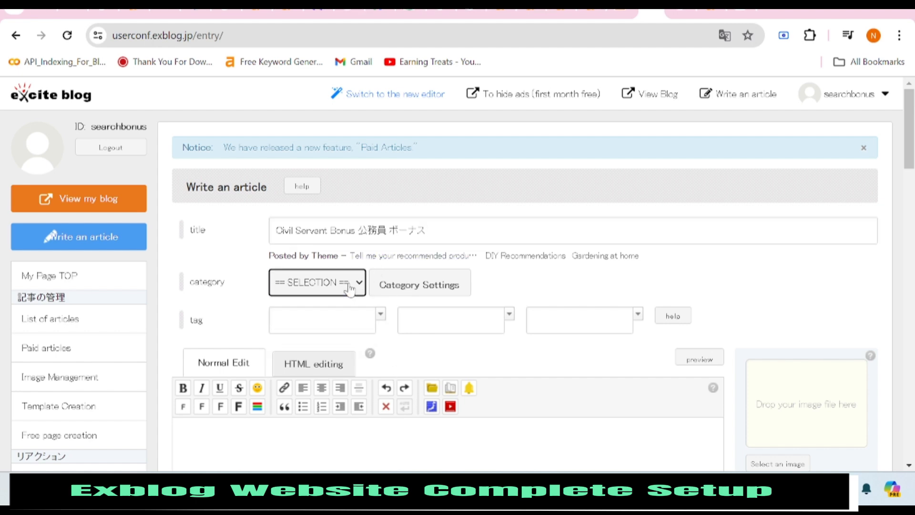
left_click(418, 285)
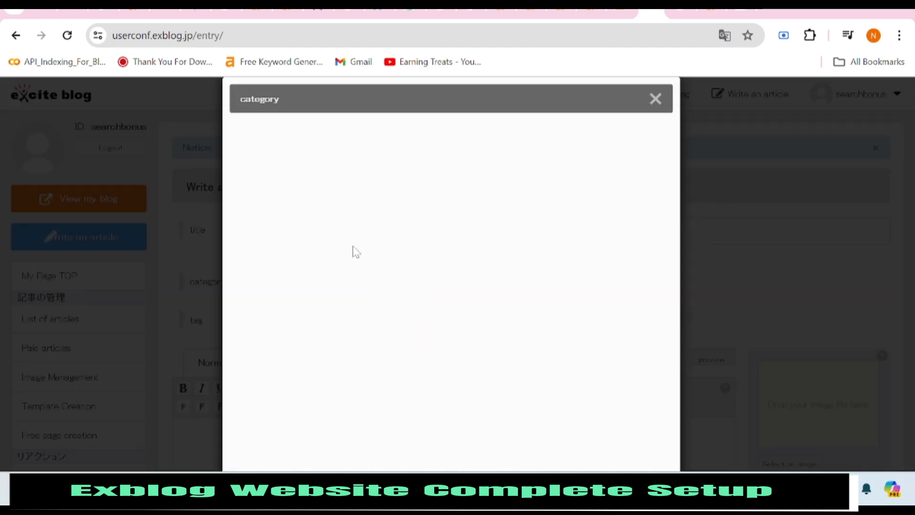
right_click(295, 221)
left_click(568, 225)
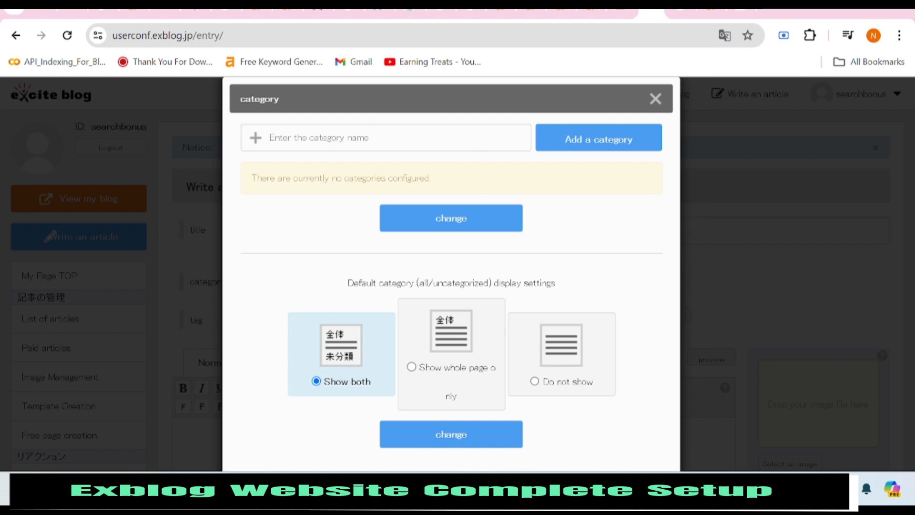
left_click(385, 138)
type("C")
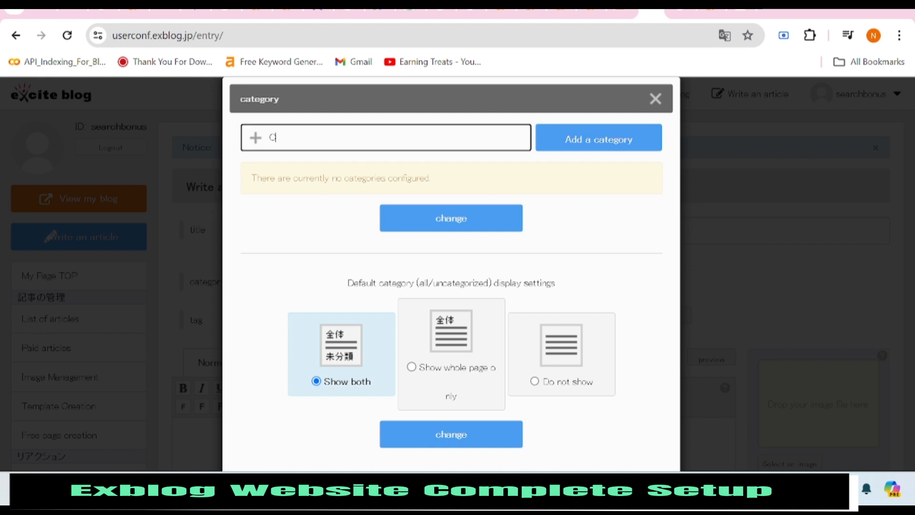
type("ivil ")
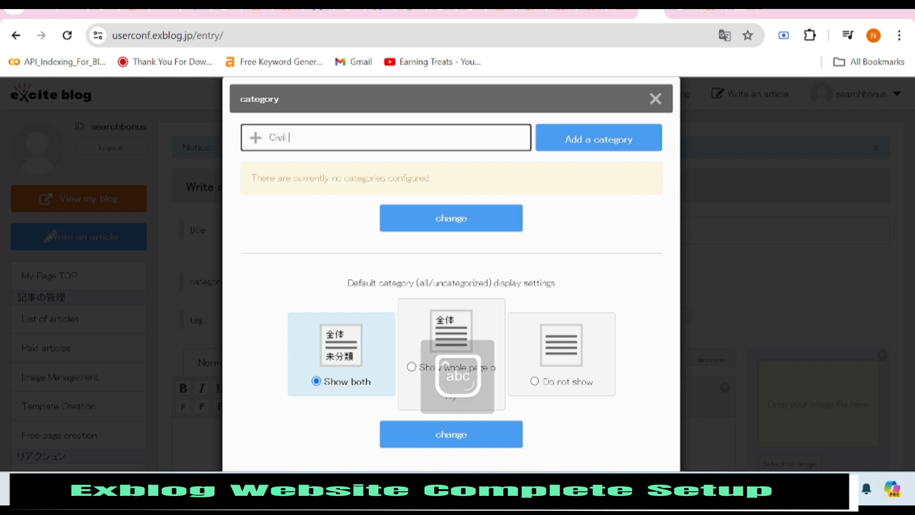
type("Service Bonus")
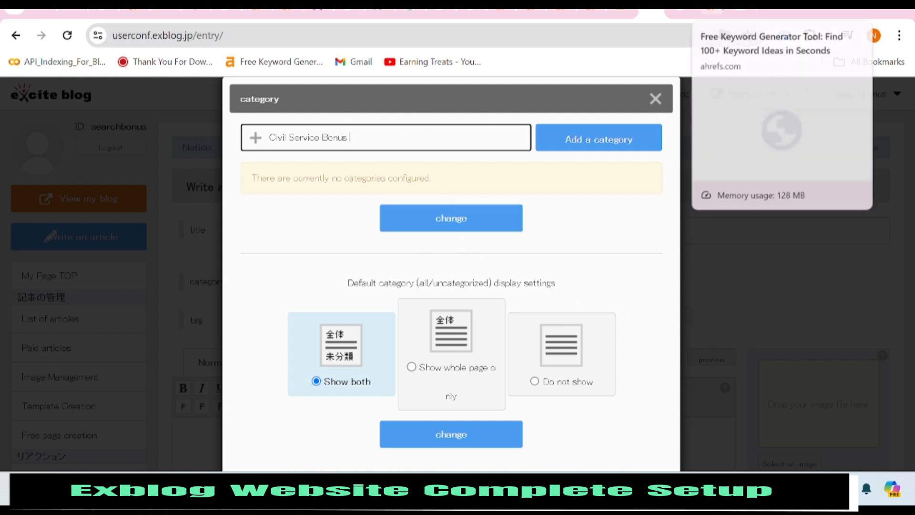
left_click(715, 11)
right_click(185, 192)
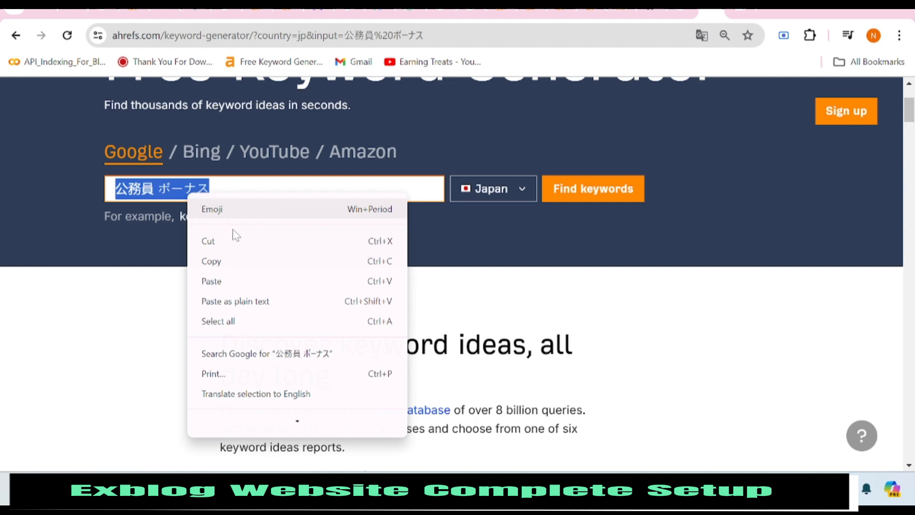
left_click(235, 263)
left_click(651, 11)
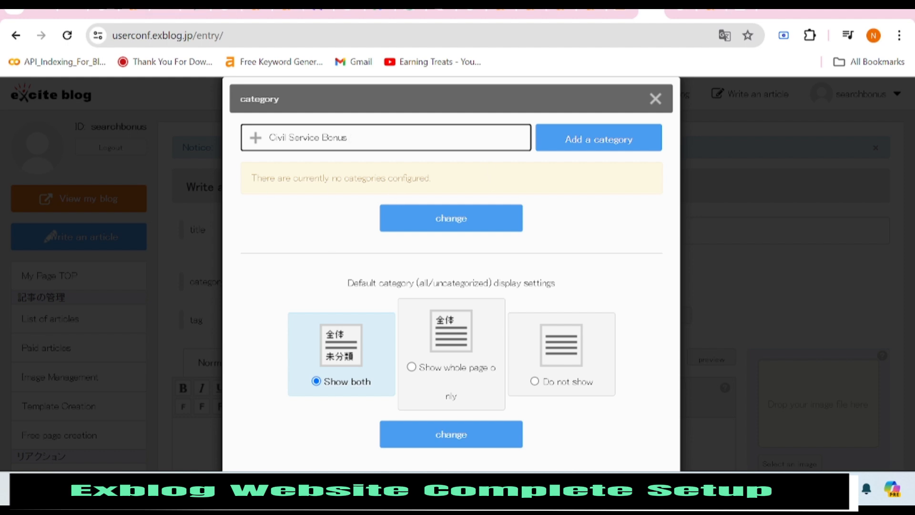
left_click(603, 148)
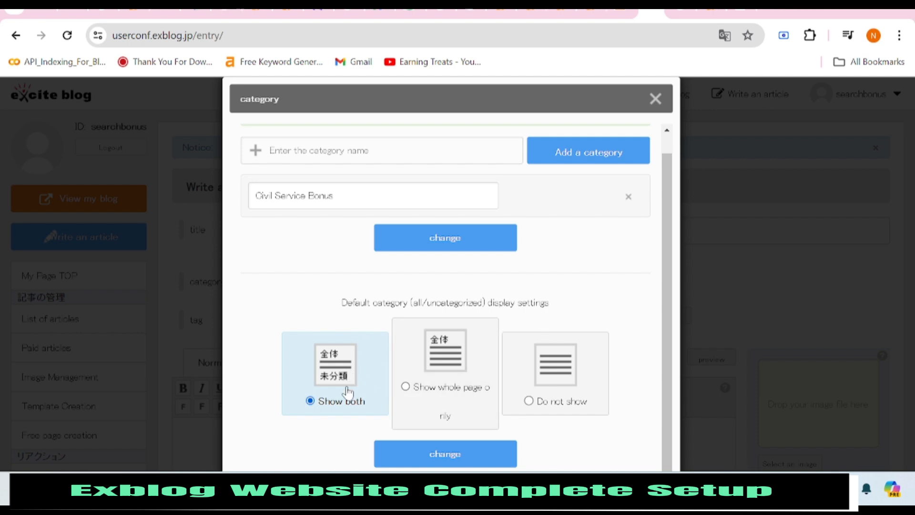
Keep the default category display on Show both and save it.
left_click(442, 376)
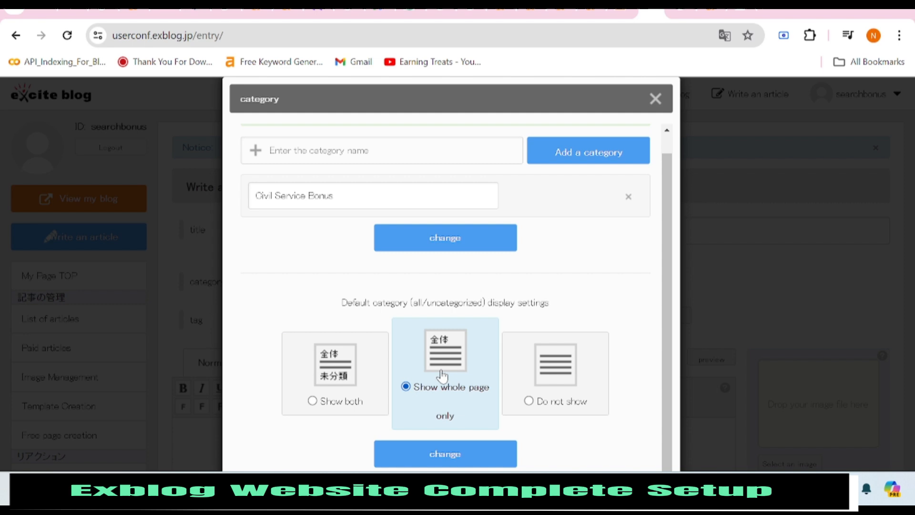
left_click(344, 392)
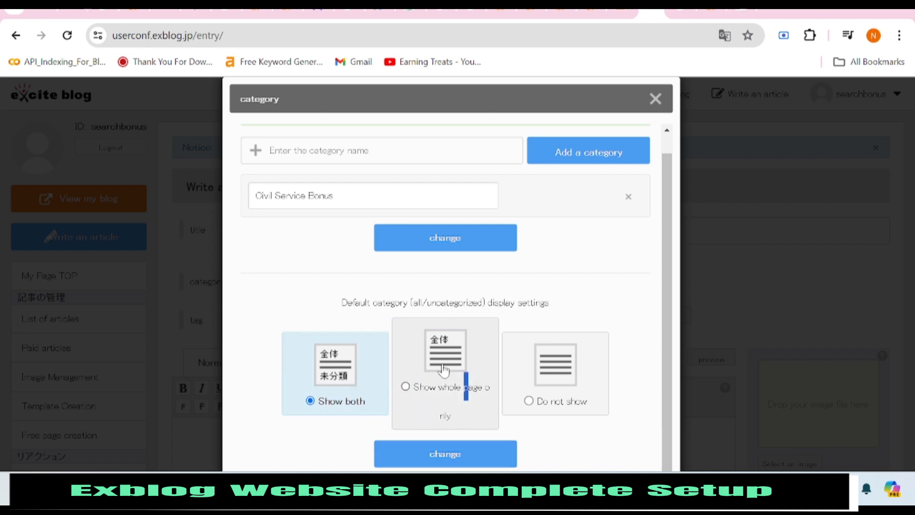
left_click(440, 453)
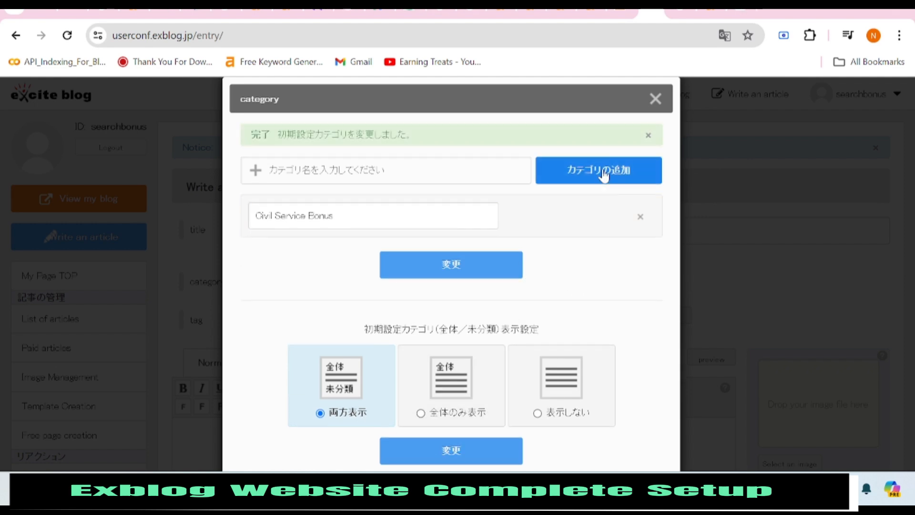
Assign the Civil Service Bonus category to the article.
left_click(655, 99)
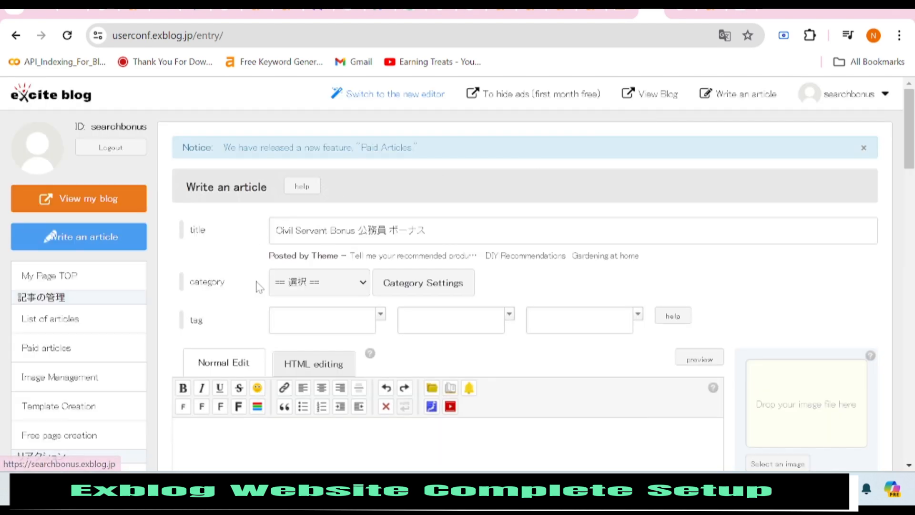
left_click(329, 288)
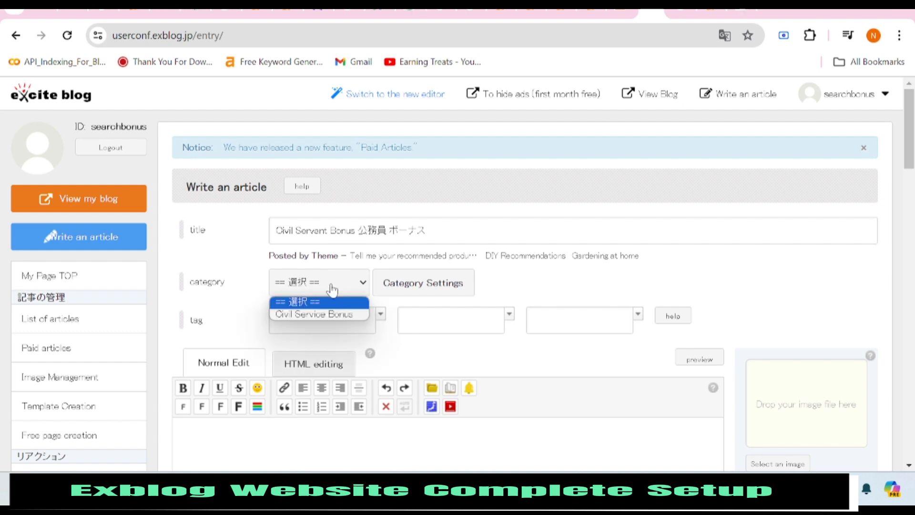
left_click(328, 315)
Add the tags 公務員 ボーナス, bonus and search bonus to the article.
key("Tab")
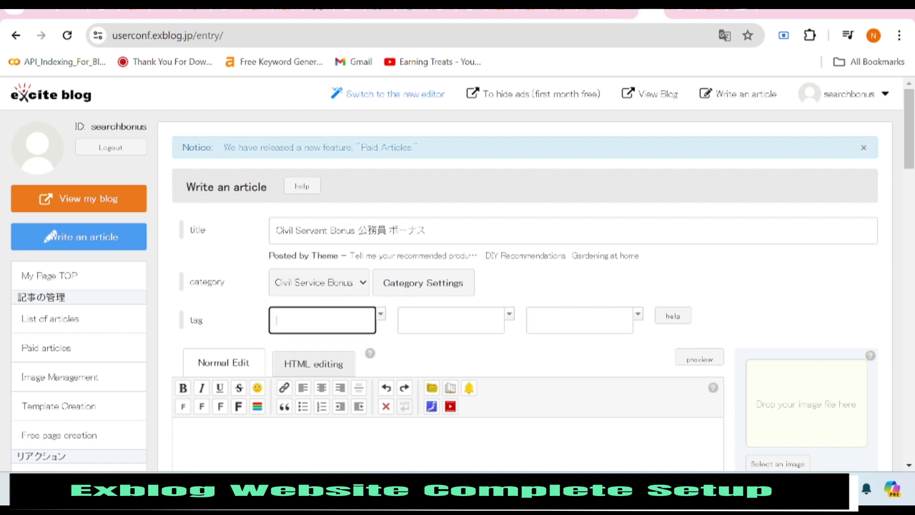
left_click(303, 320)
right_click(306, 322)
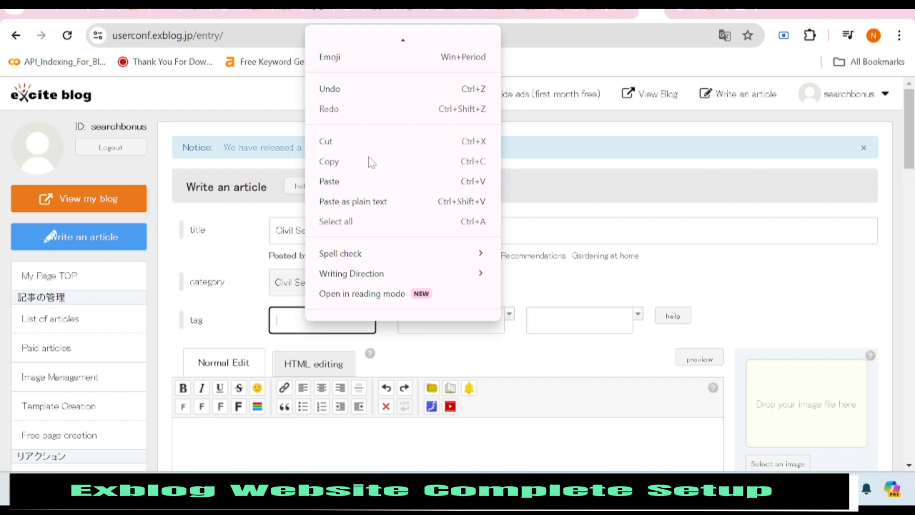
left_click(363, 181)
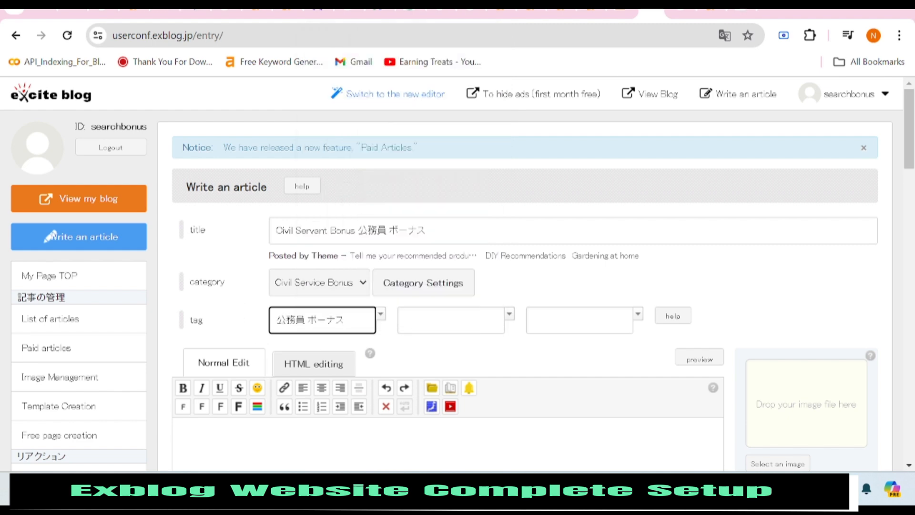
left_click(430, 326)
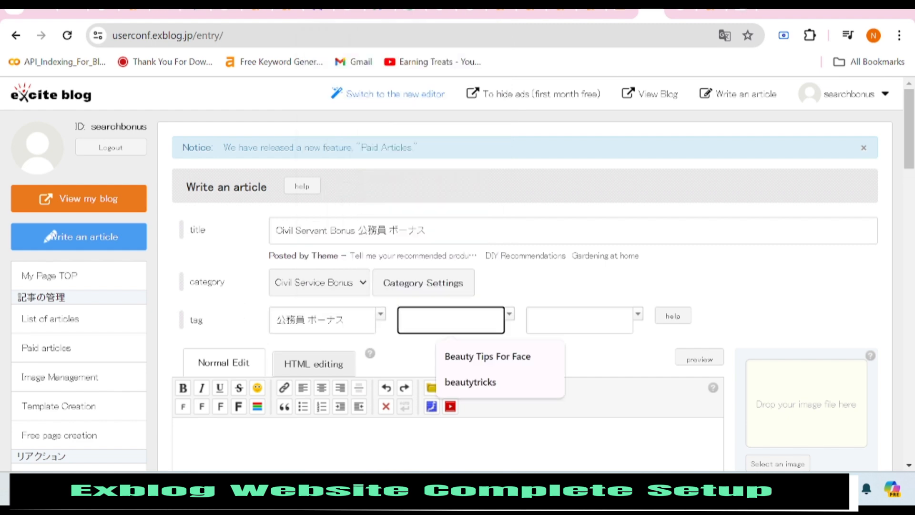
type("bonus")
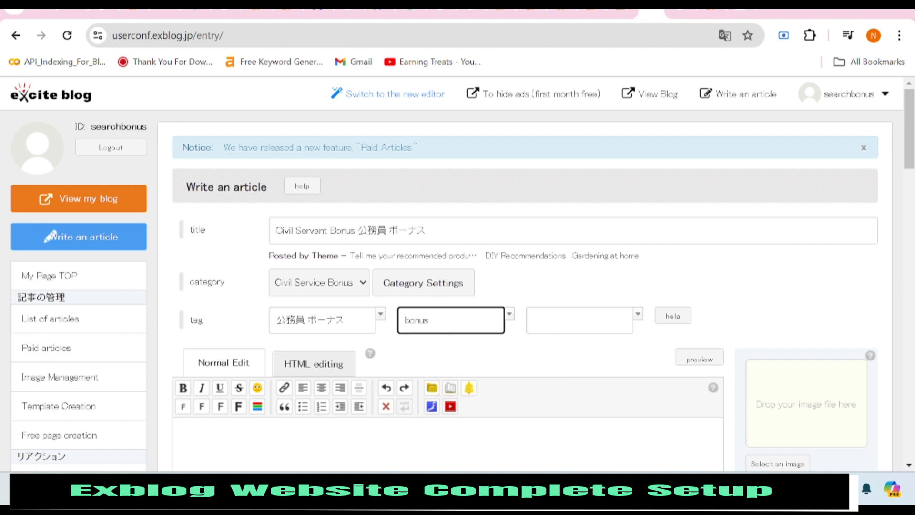
left_click(580, 320)
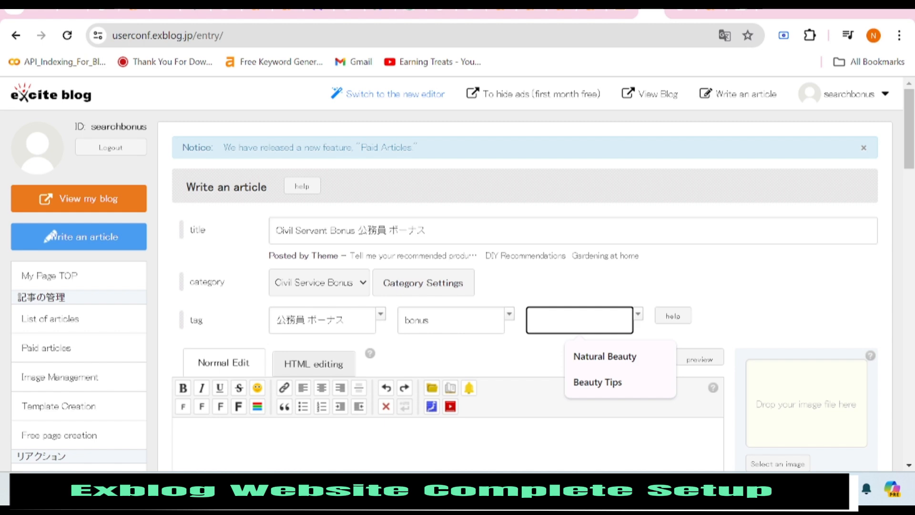
type("search bonus")
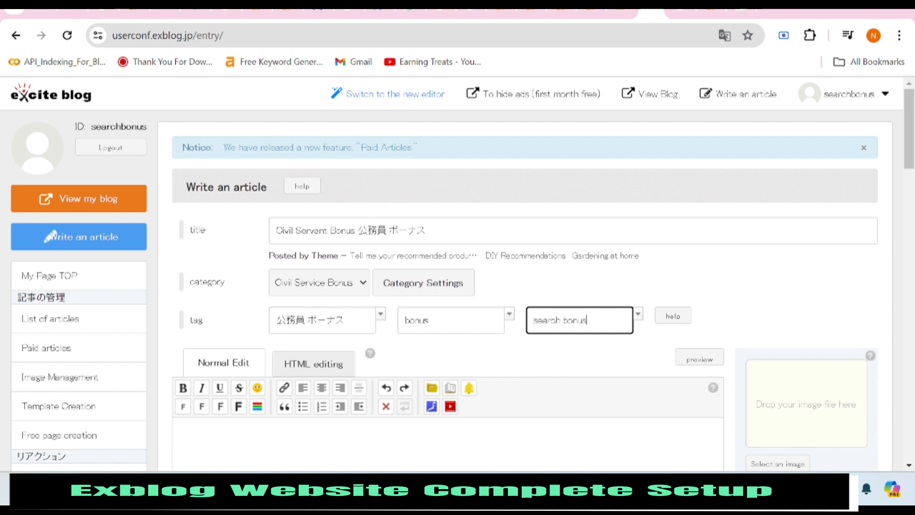
scroll(525, 286, "down", 2)
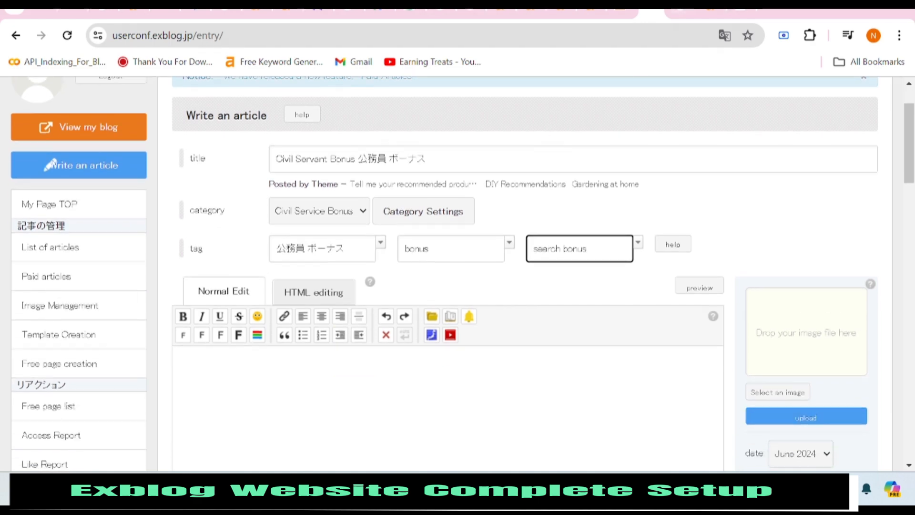
Copy ChatGPT's Japanese article text, from the summary heading down, back to Exblog.
left_click(742, 11)
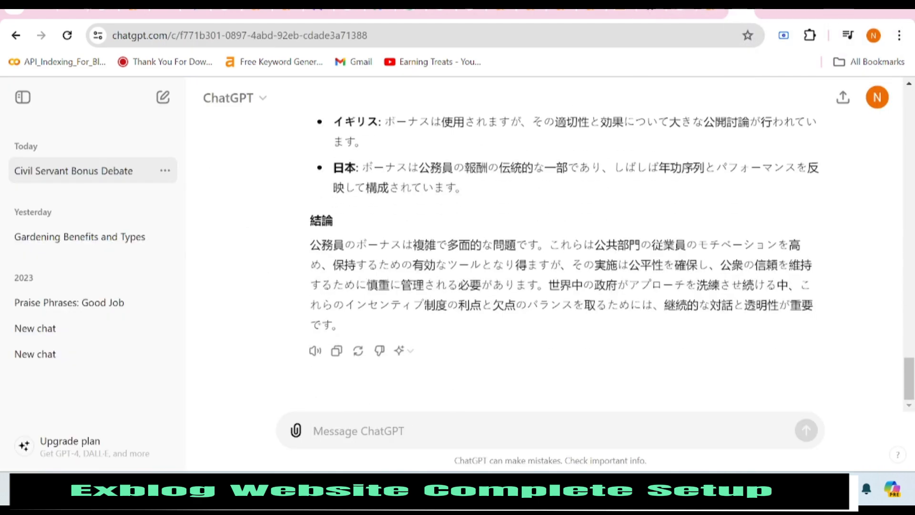
scroll(386, 281, "up", 15)
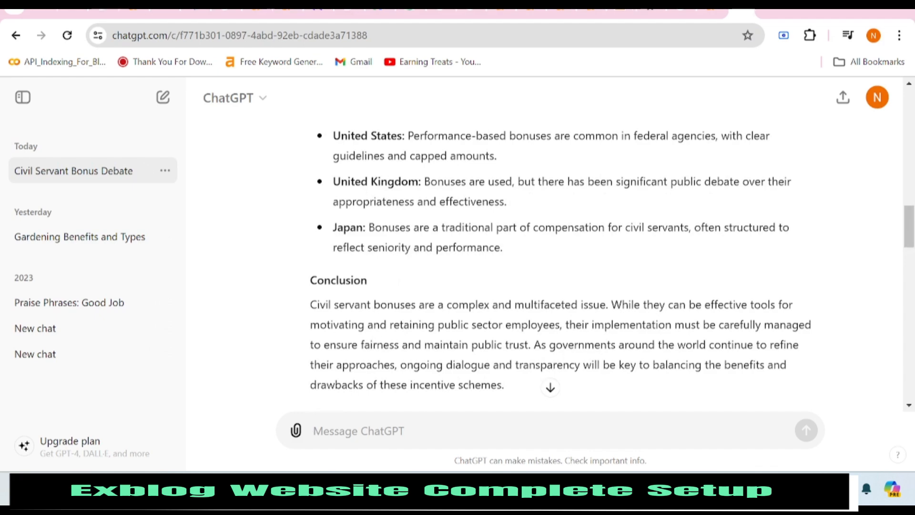
scroll(315, 202, "down", 5)
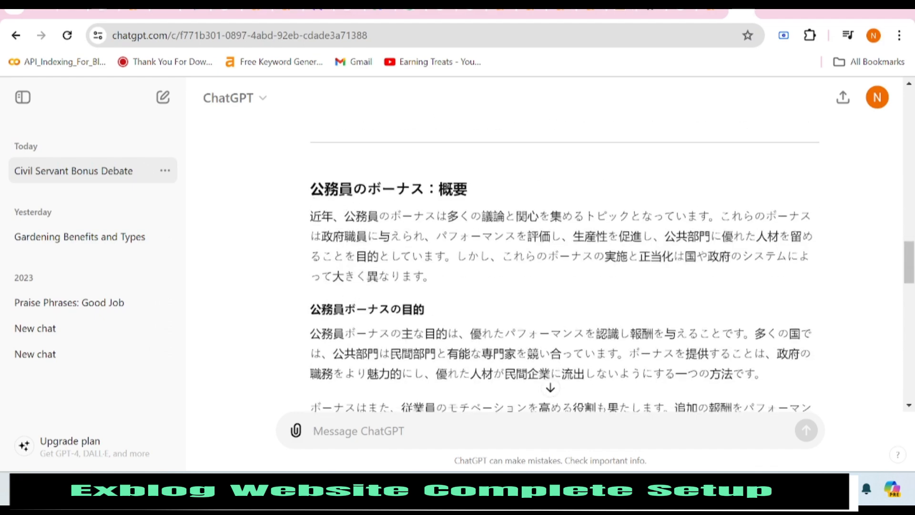
left_click_drag(310, 189, 456, 331)
right_click(403, 303)
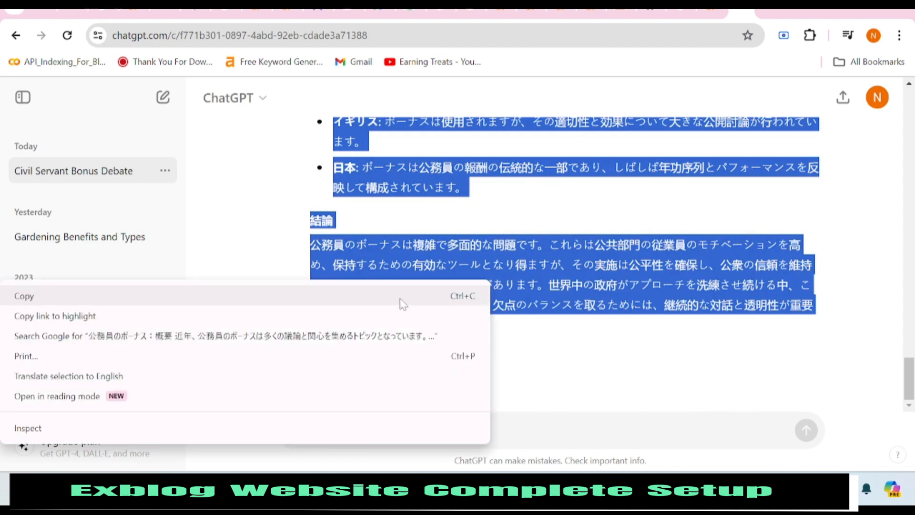
left_click(403, 303)
left_click(642, 11)
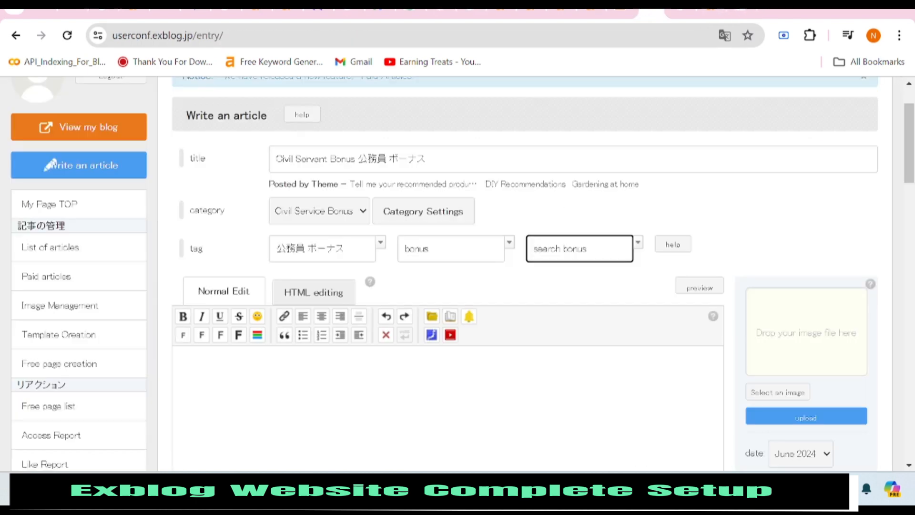
Paste the copied civil servant bonus article into the empty article body.
right_click(287, 353)
left_click(305, 193)
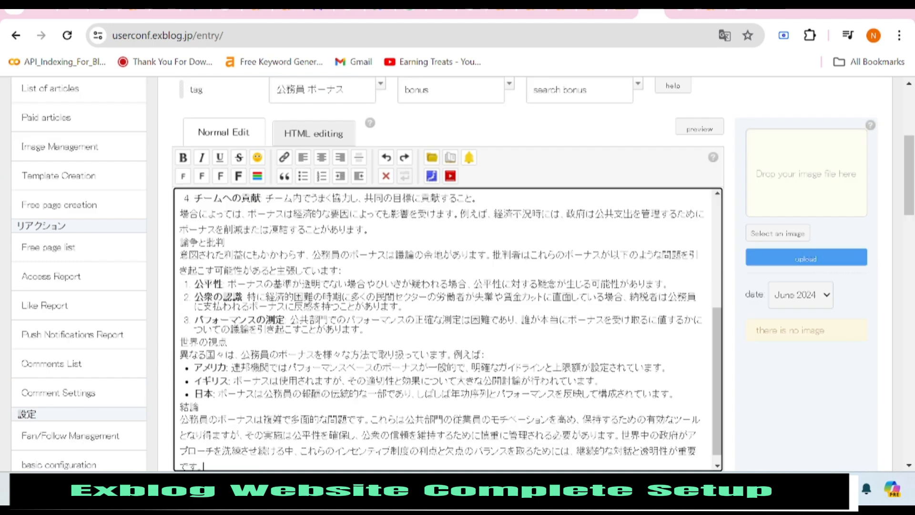
scroll(237, 359, "up", 15)
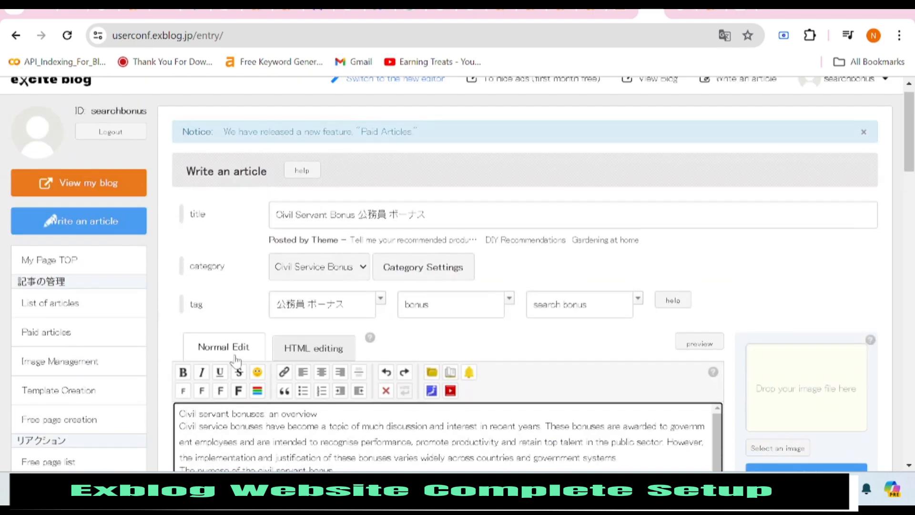
scroll(236, 359, "down", 5)
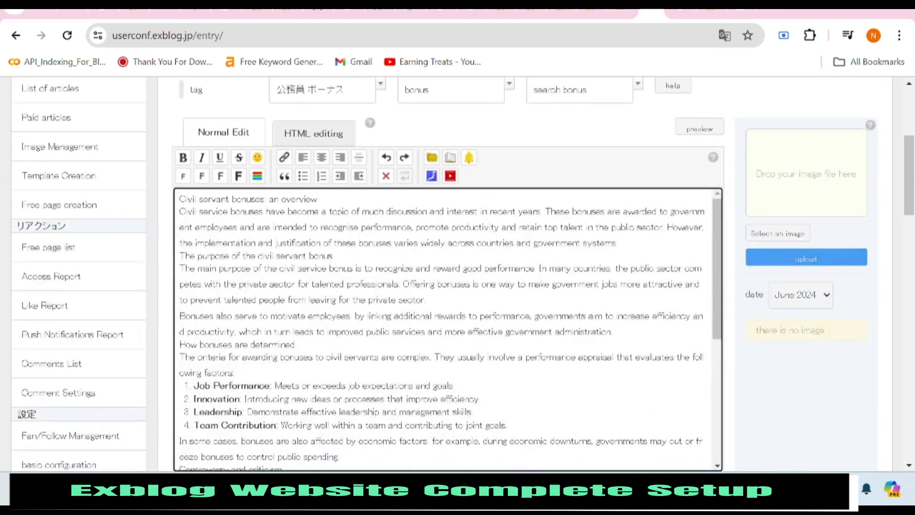
Select all the body text and enlarge its font size.
key("ctrl+a")
scroll(418, 448, "down", 10)
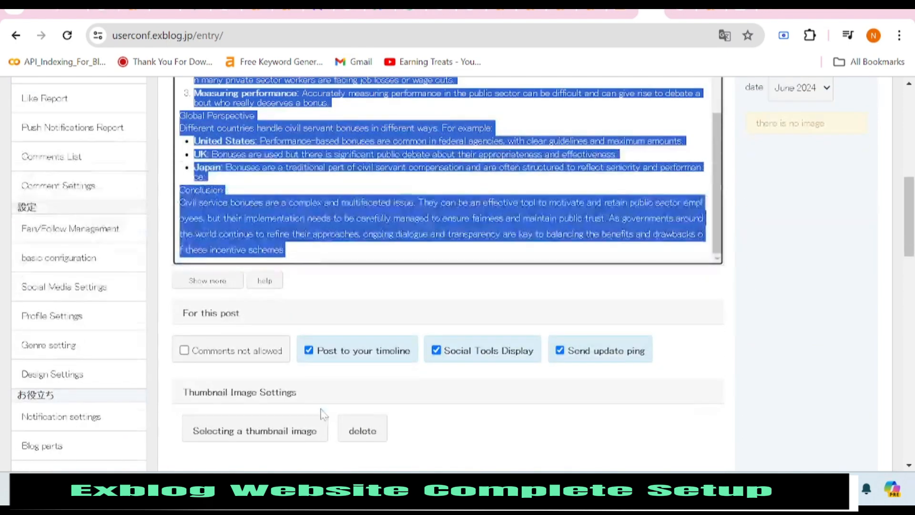
scroll(323, 414, "up", 10)
left_click(202, 326)
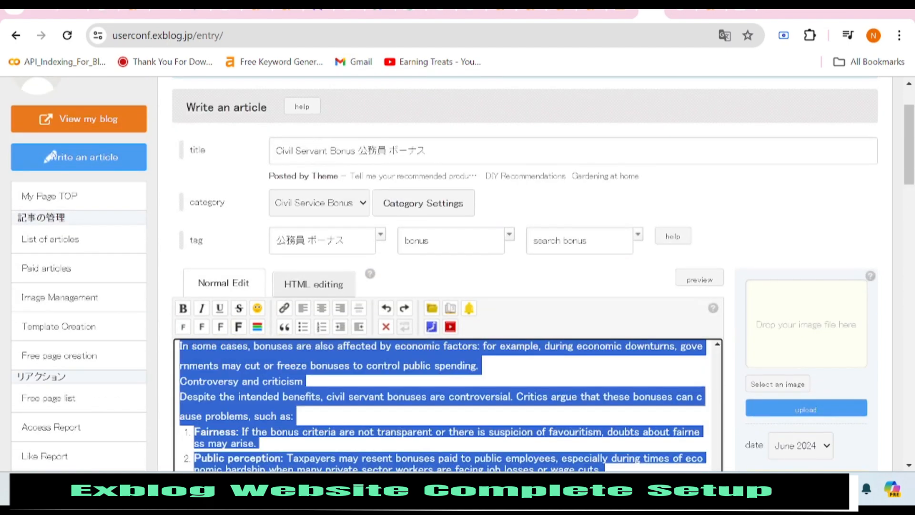
left_click(350, 398)
scroll(350, 397, "down", 2)
scroll(349, 397, "up", 3)
scroll(631, 266, "up", 1)
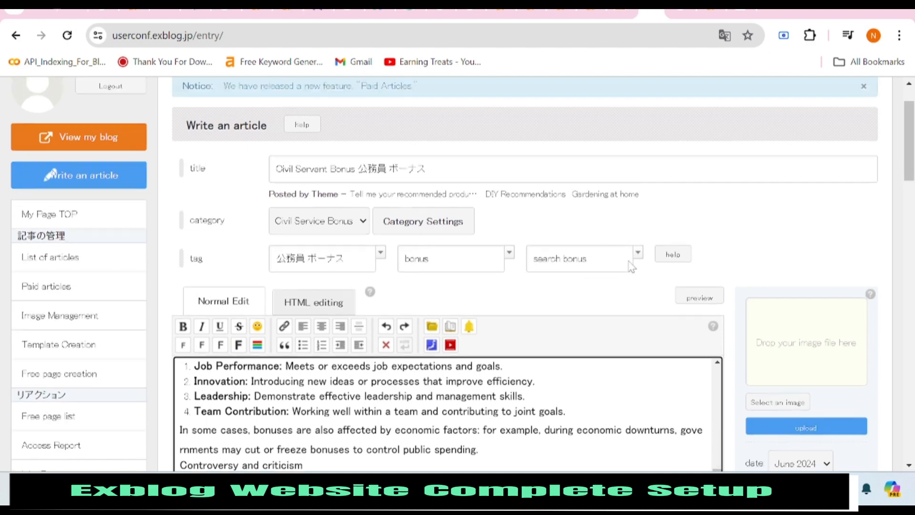
scroll(632, 266, "down", 3)
scroll(631, 266, "up", 5)
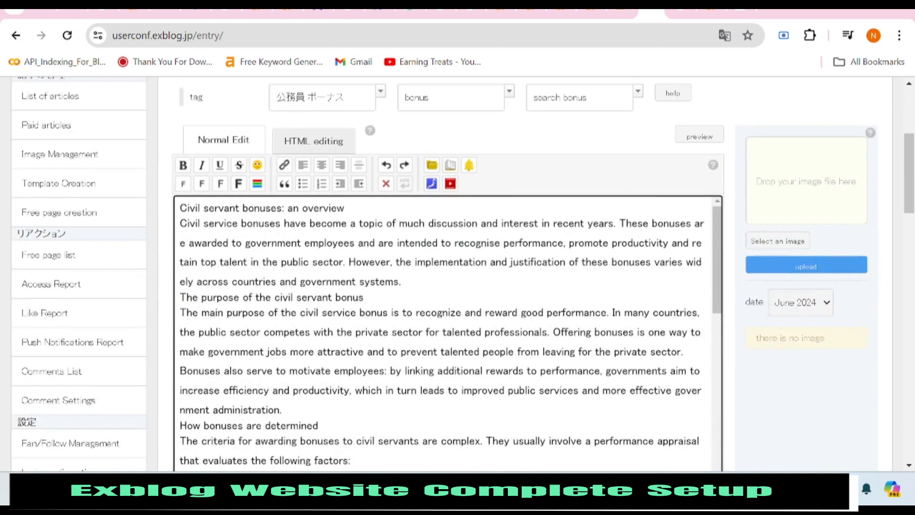
Make 'Civil servant bonuses: an overview' an extra-large bold title and add a blank line after the first paragraph.
triple_click(344, 207)
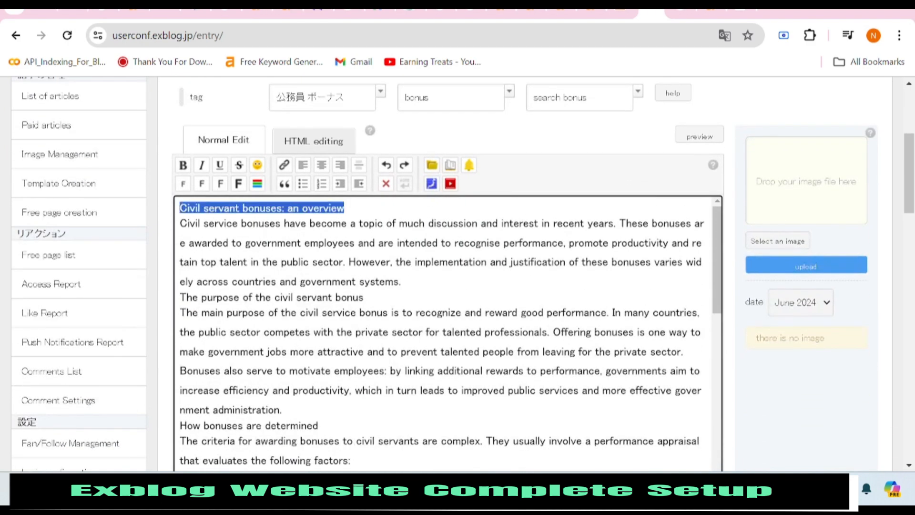
left_click(238, 183)
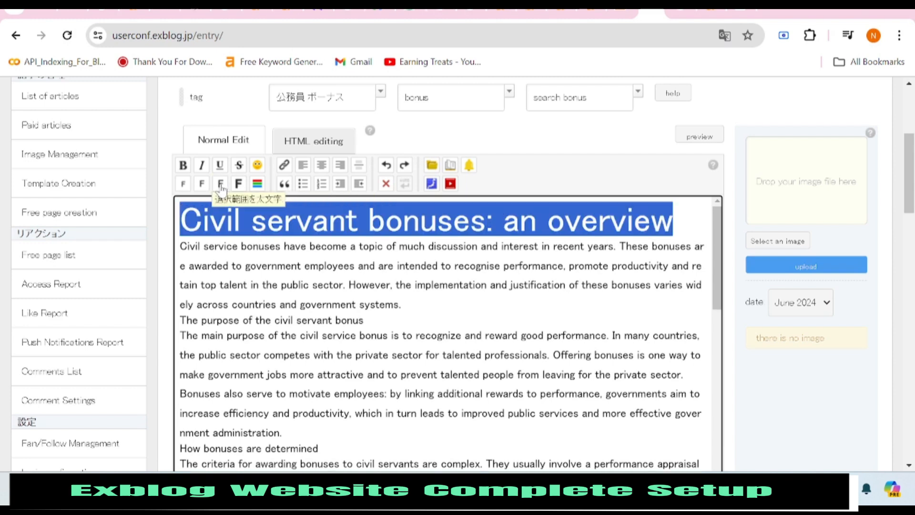
left_click(182, 165)
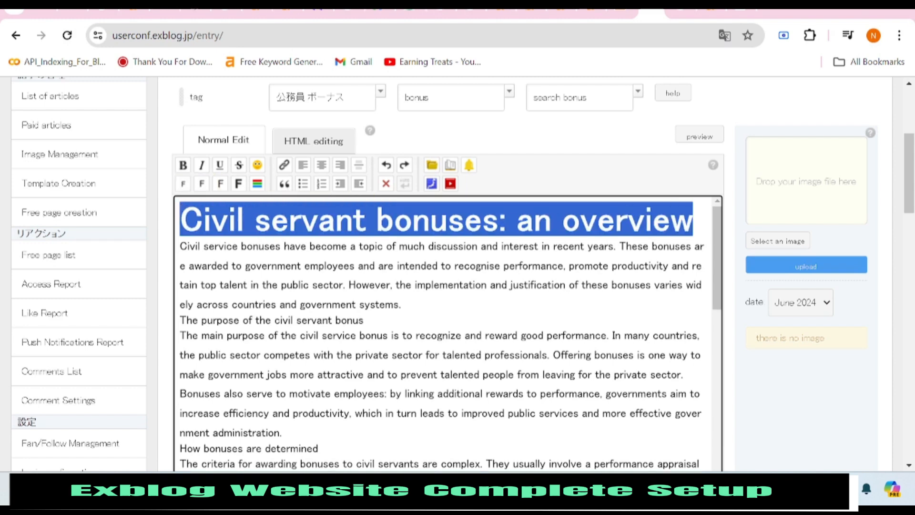
left_click(402, 304)
key("Return")
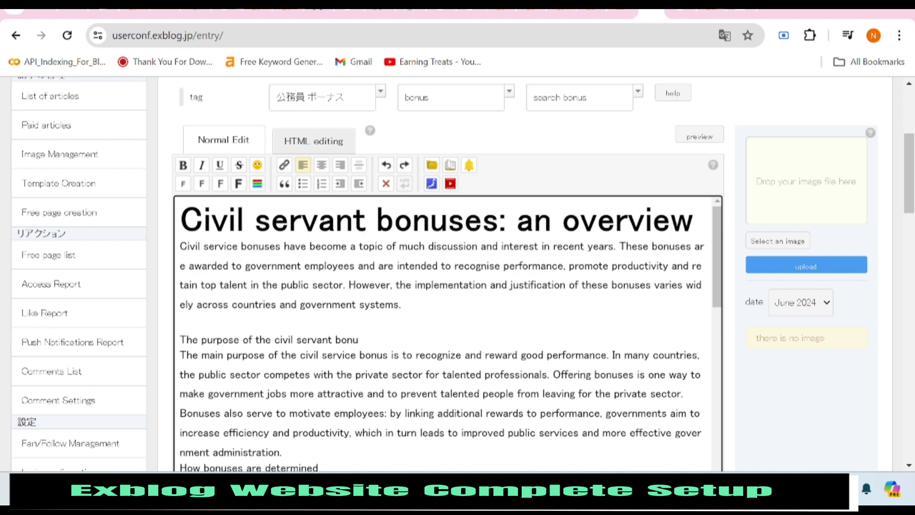
key("Return")
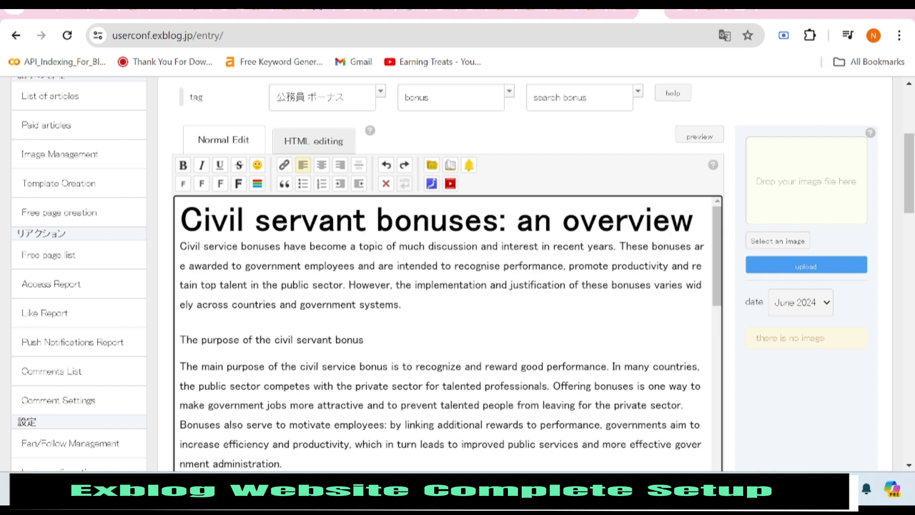
Enlarge 'The purpose of the civil servant bonus' heading and adjust the blank lines around it.
left_click_drag(364, 340, 179, 340)
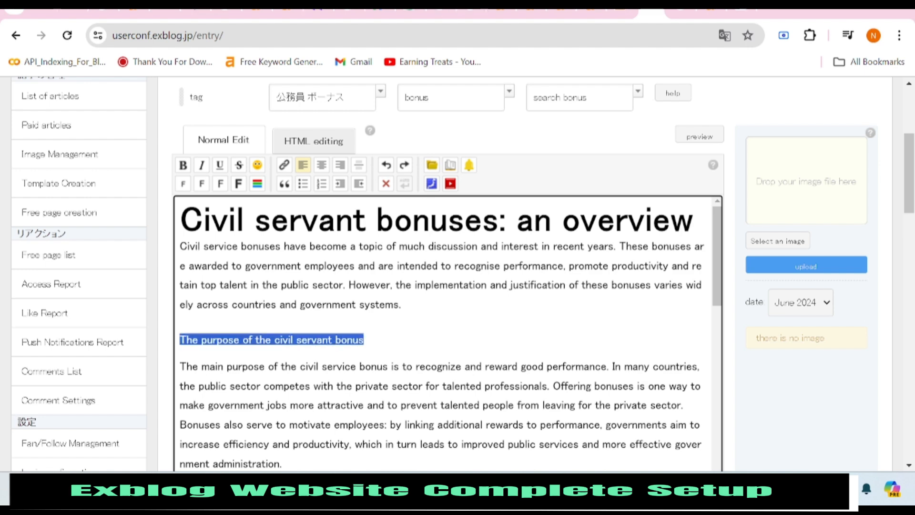
left_click(210, 184)
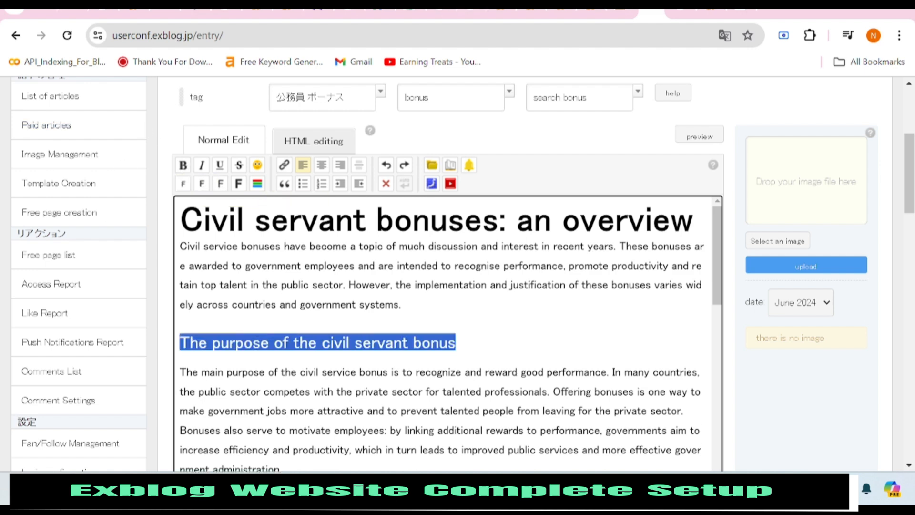
left_click(191, 342)
key("BackSpace")
key("End")
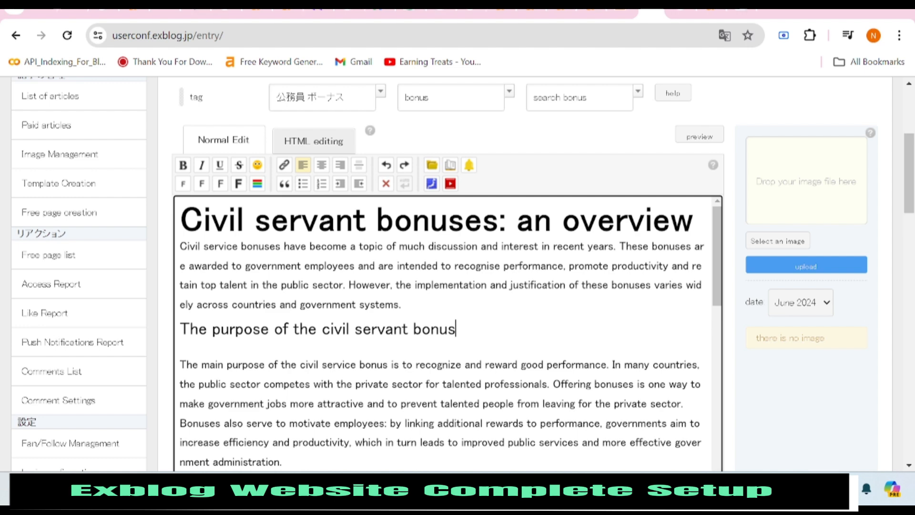
key("BackSpace")
left_click(684, 372)
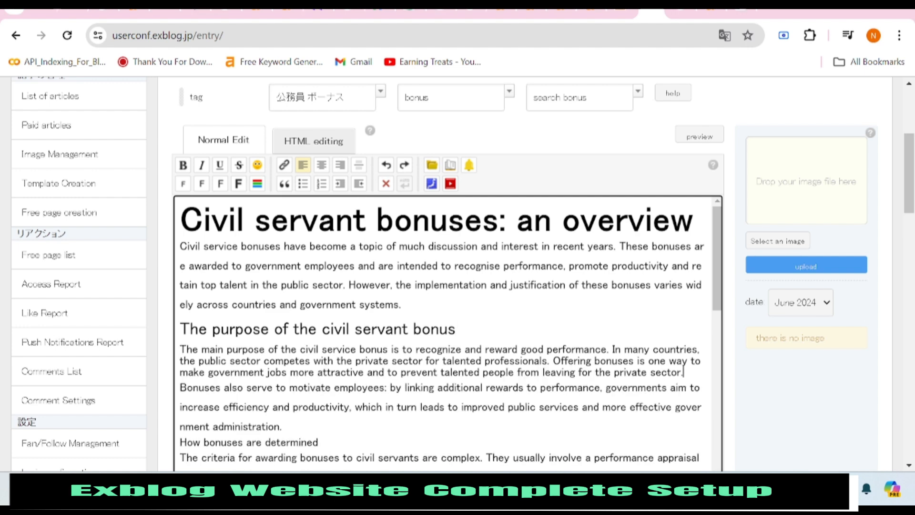
scroll(448, 334, "down", 3)
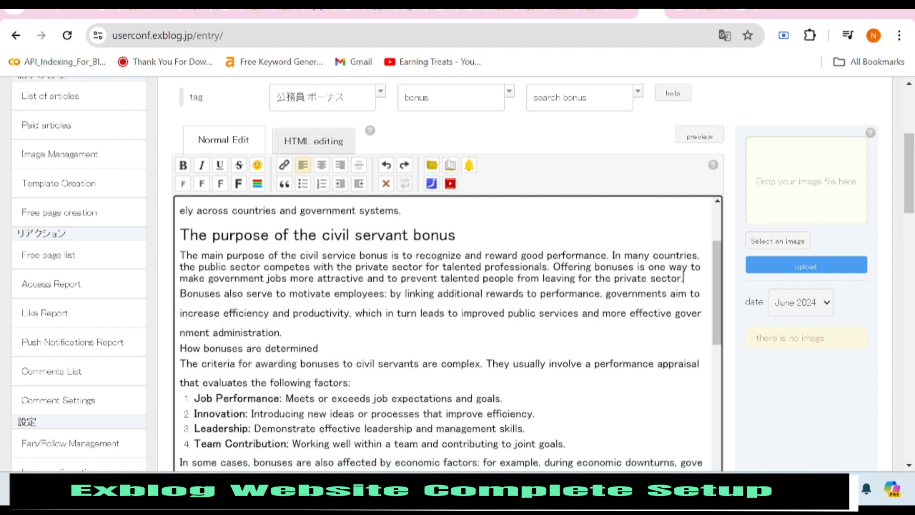
scroll(448, 334, "up", 3)
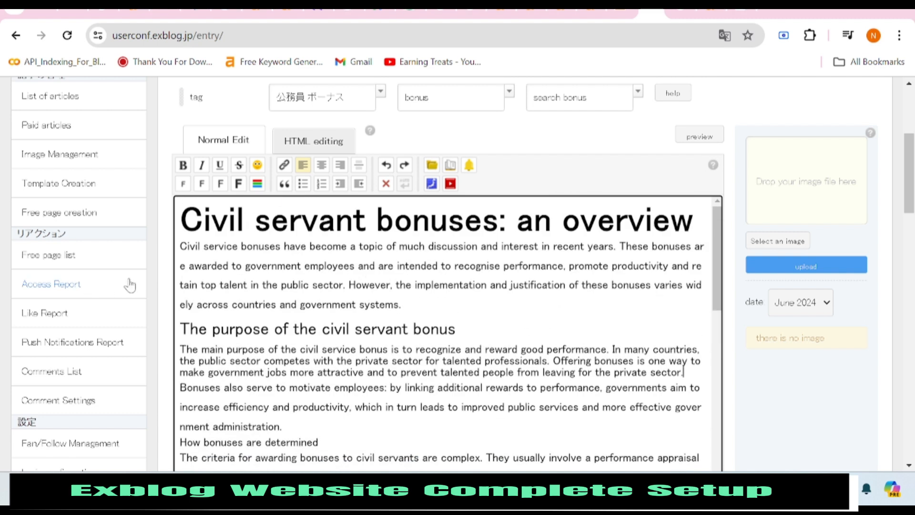
Undo those changes and re-enlarge the purpose heading's font size.
left_click(386, 165)
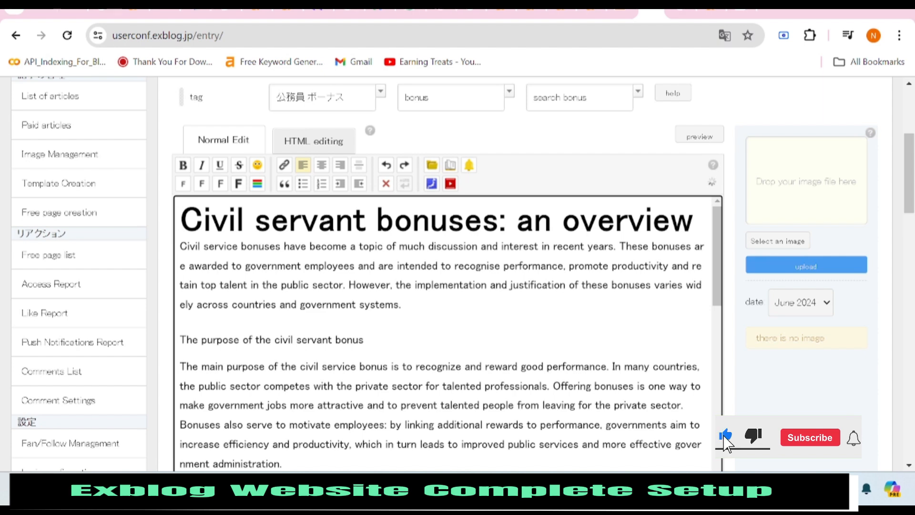
triple_click(288, 339)
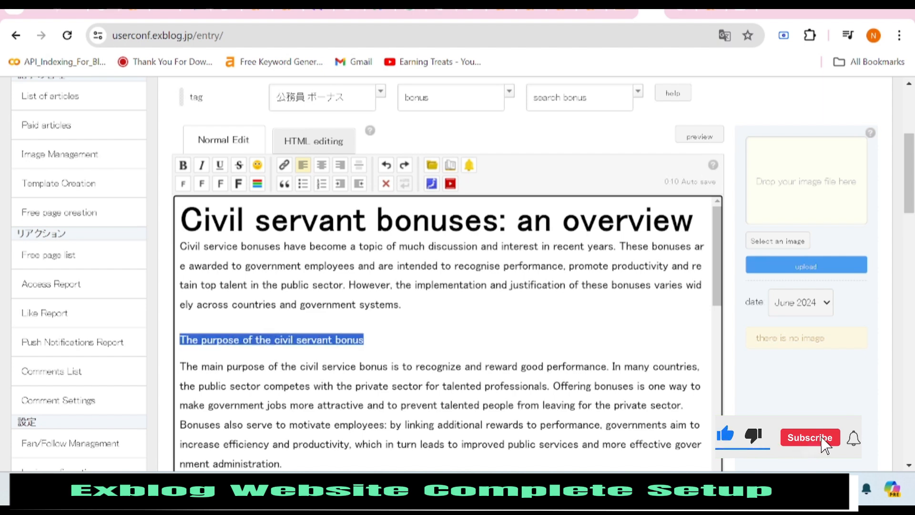
left_click(230, 183)
left_click(180, 355)
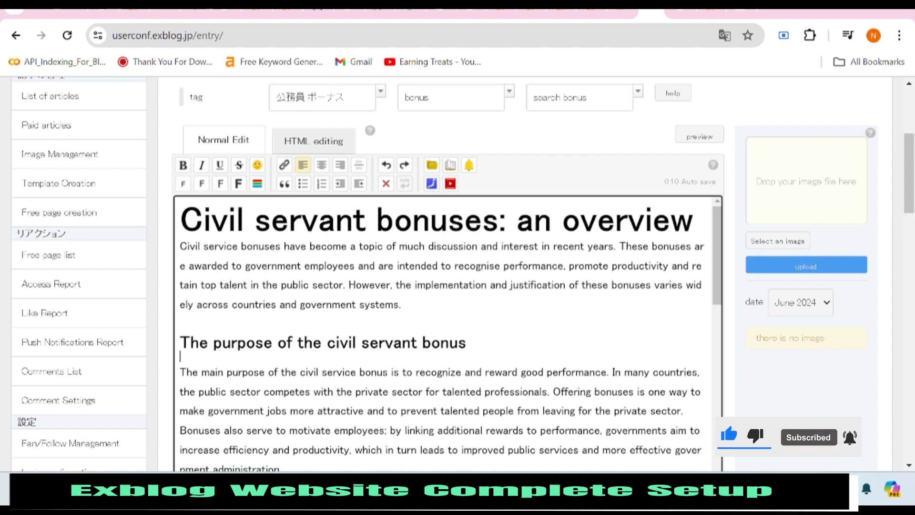
Enlarge 'How bonuses are determined' to heading size with a blank line above and below.
scroll(443, 333, "down", 3)
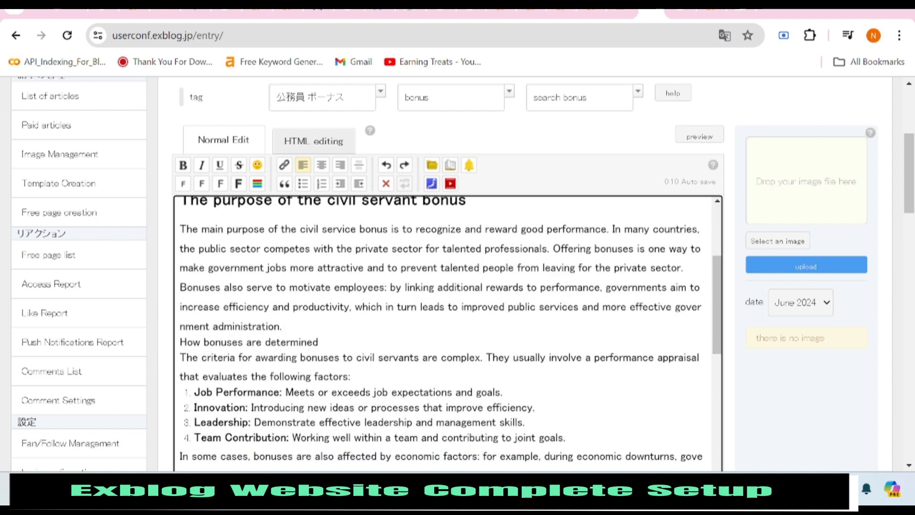
key("Return")
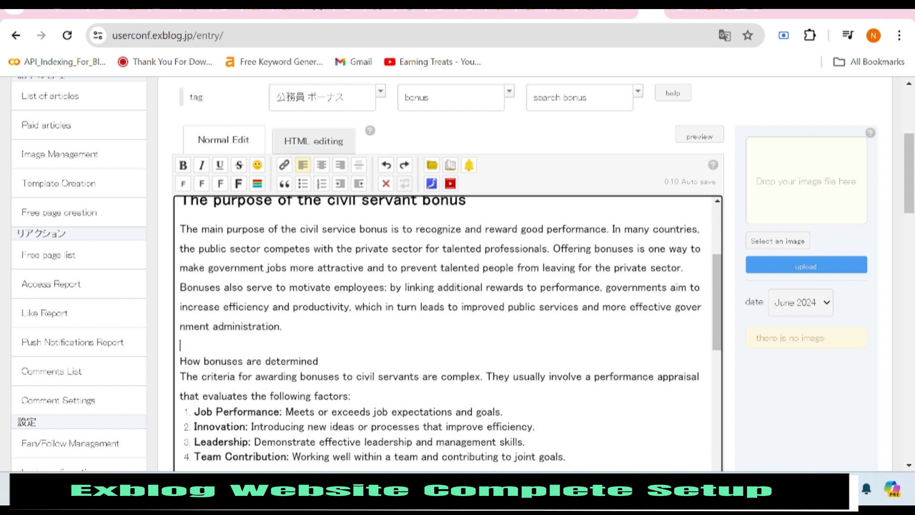
key("Return")
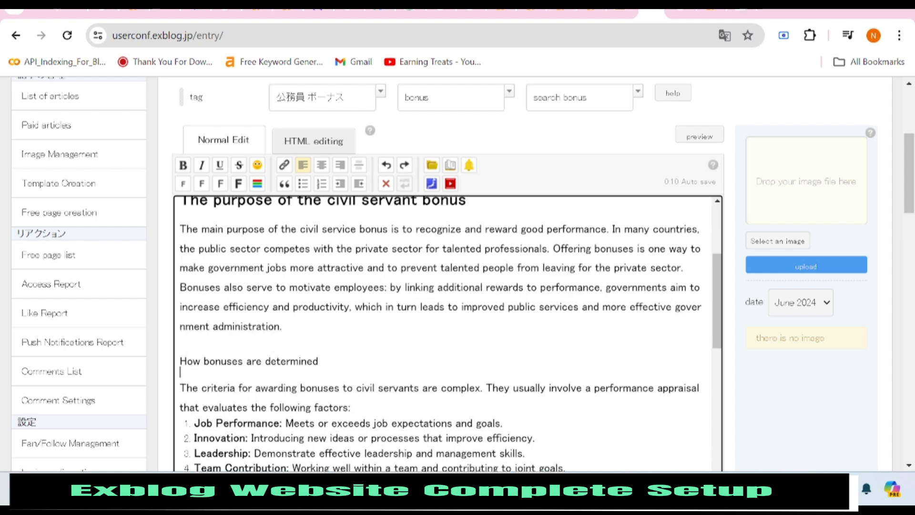
triple_click(299, 361)
left_click(221, 184)
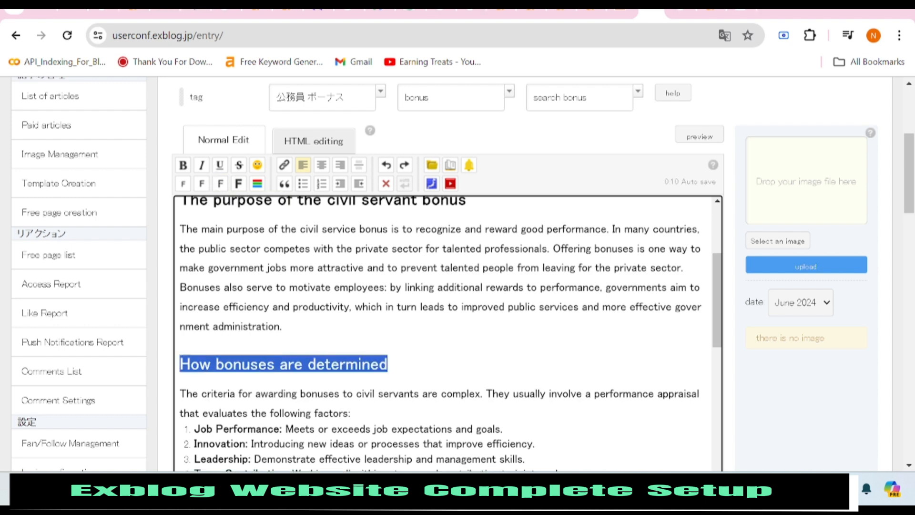
left_click(220, 183)
scroll(448, 334, "down", 3)
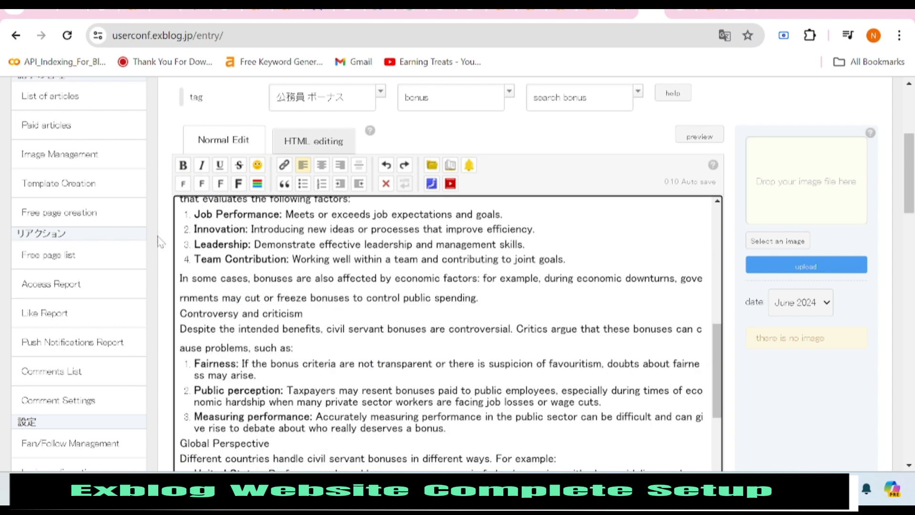
scroll(448, 334, "up", 1)
scroll(448, 334, "down", 2)
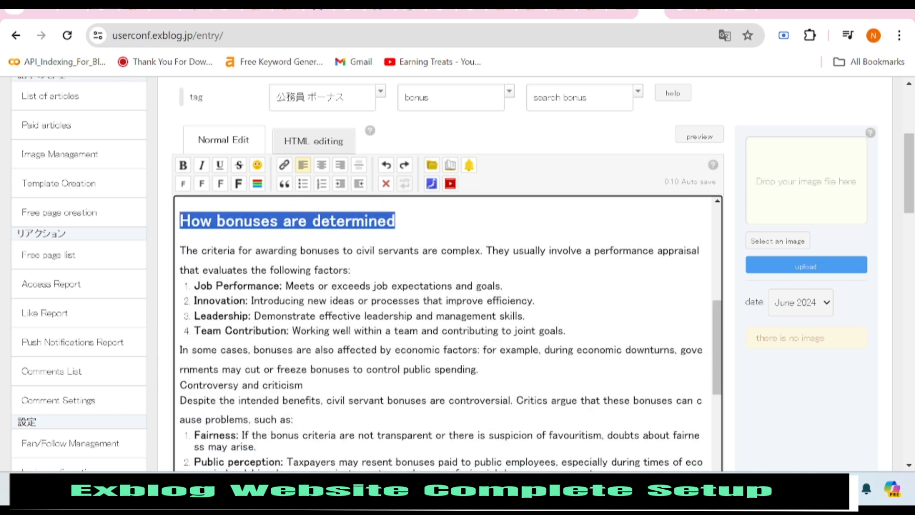
scroll(448, 334, "down", 2)
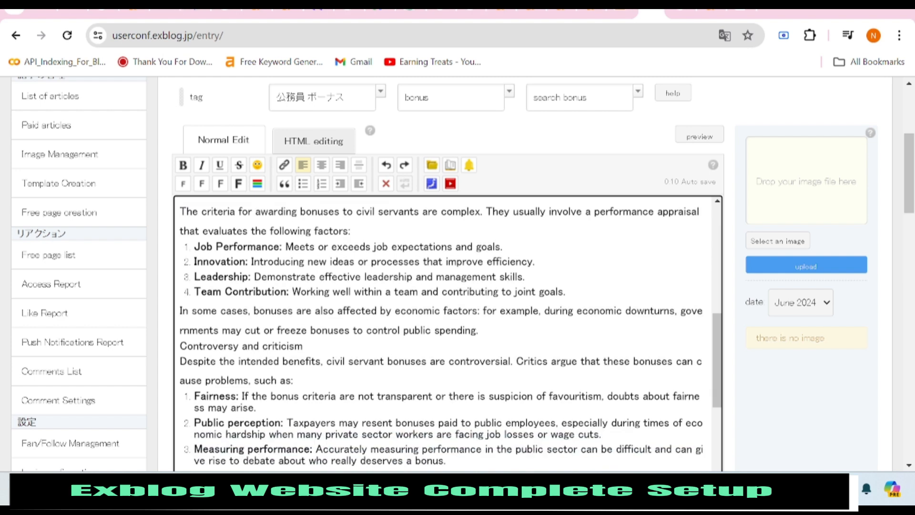
scroll(448, 333, "down", 2)
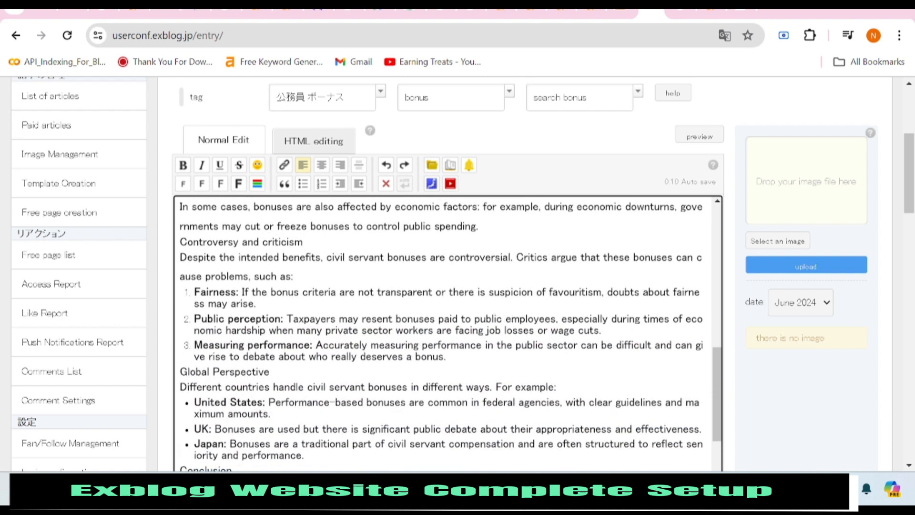
scroll(448, 334, "down", 2)
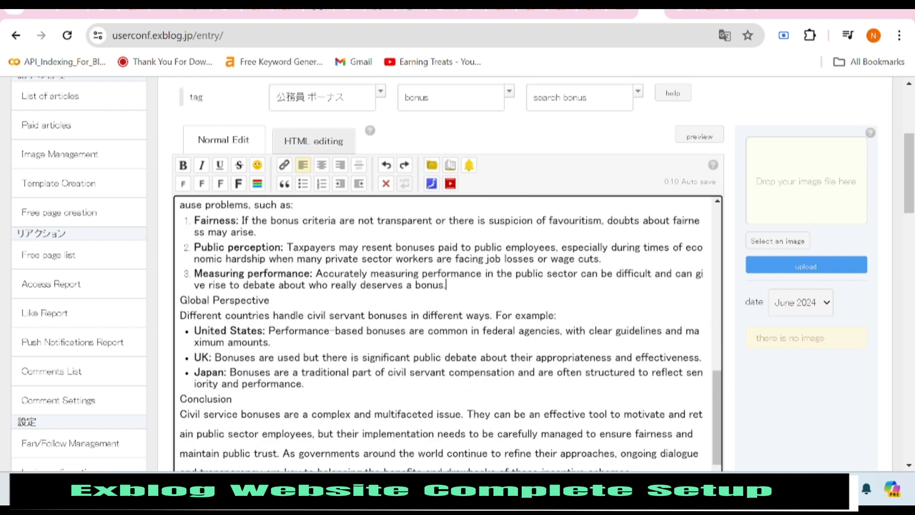
Remove the stray list item and make 'Global Perspective' a large heading with tidy spacing.
key("Return")
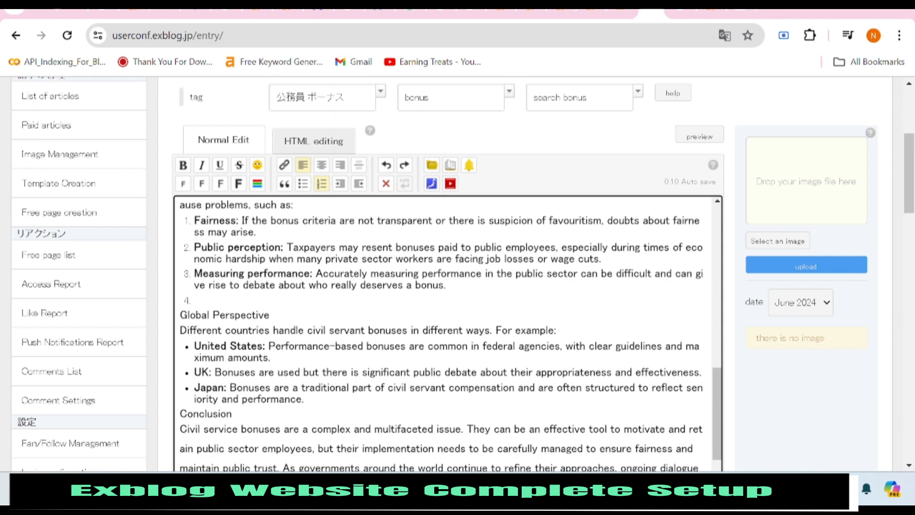
key("BackSpace")
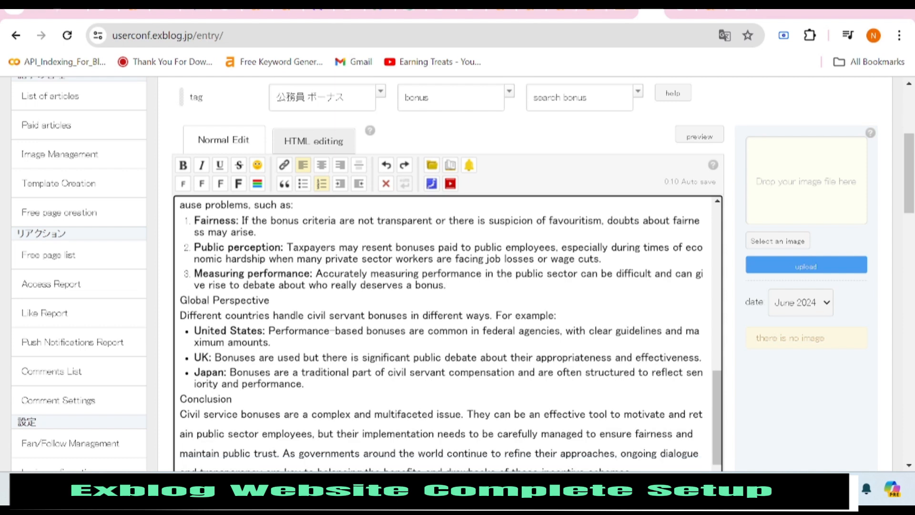
key("Return")
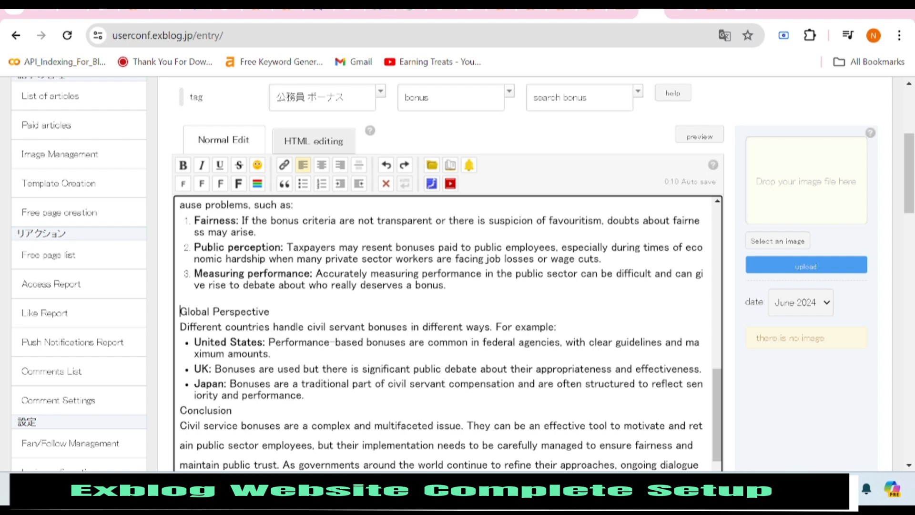
key("Return")
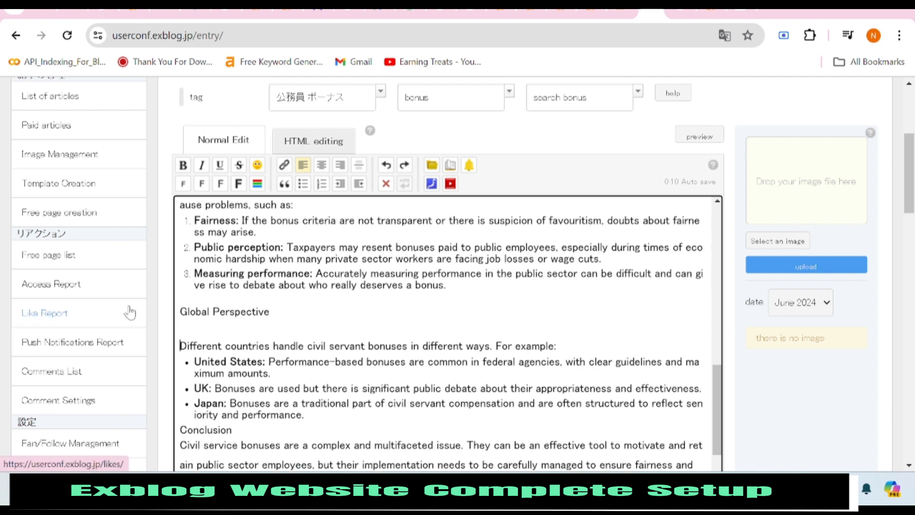
triple_click(220, 311)
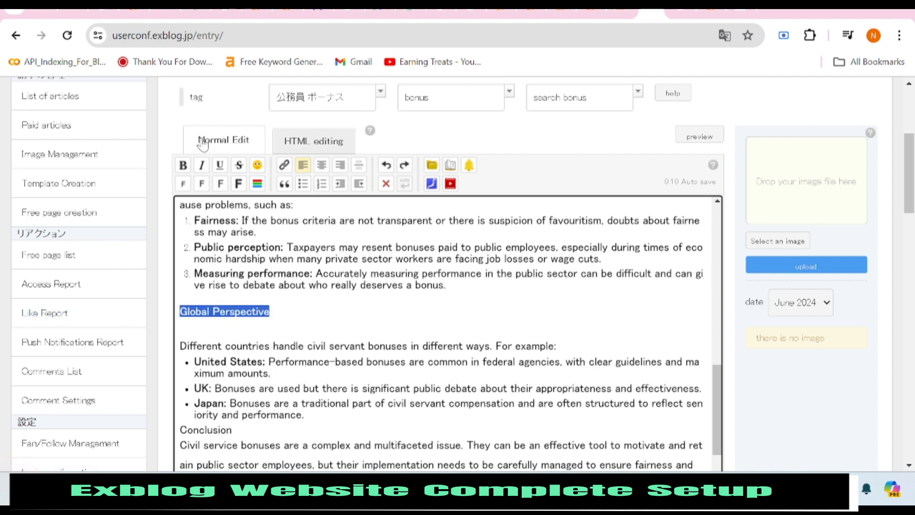
left_click(220, 183)
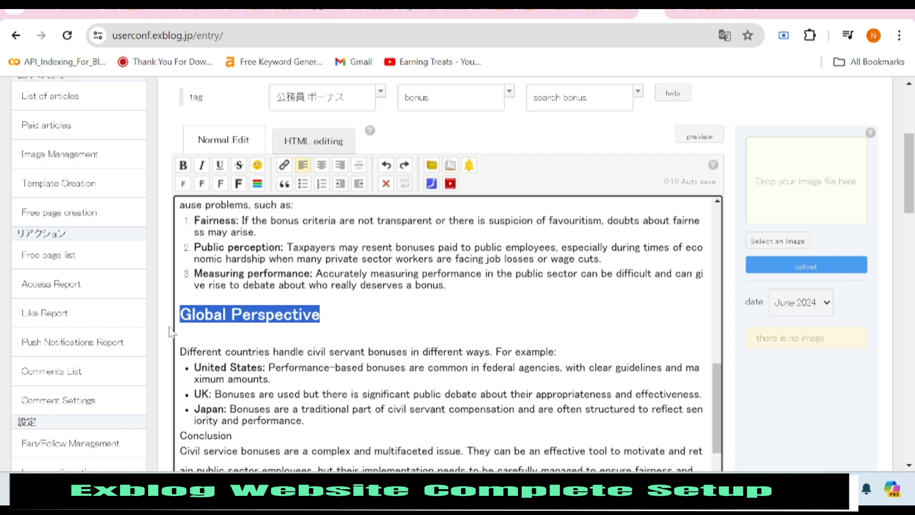
left_click(180, 352)
key("BackSpace")
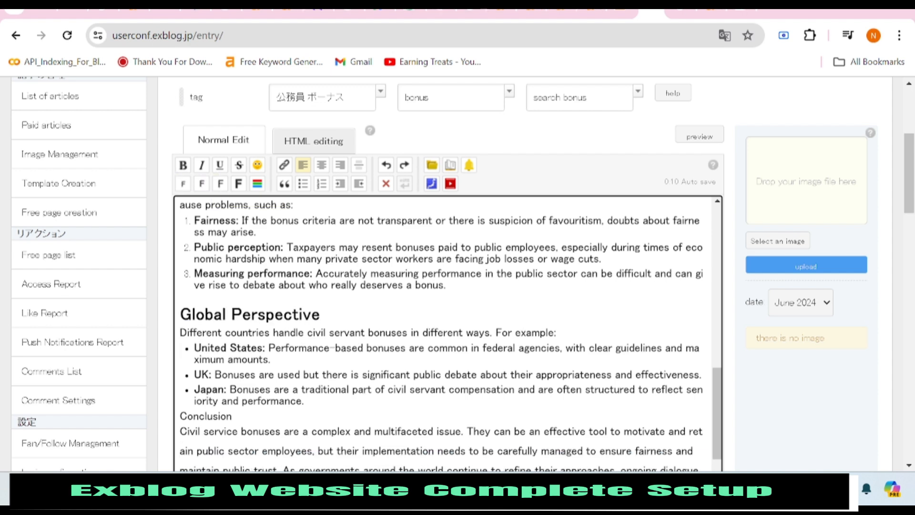
Remove the empty bullet after Japan and make 'Conclusion' a large bold heading.
scroll(448, 334, "down", 1)
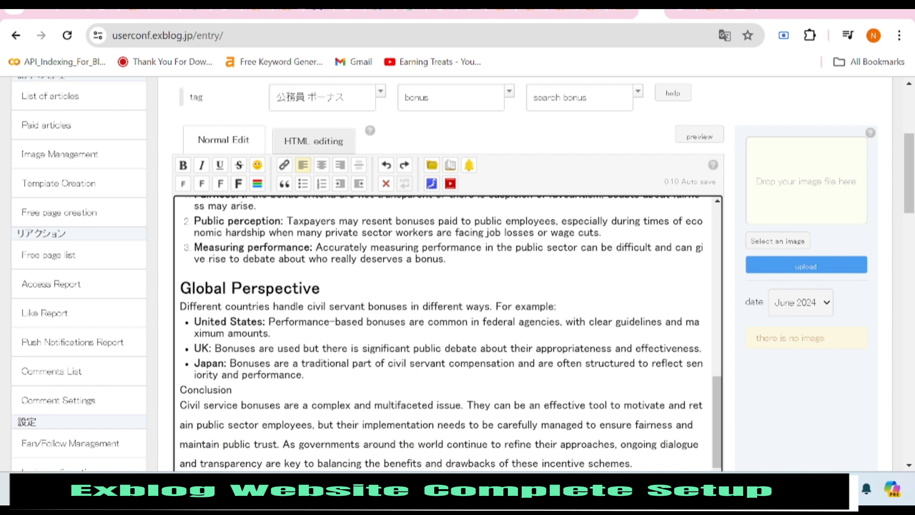
key("Return")
key("BackSpace")
key("Return")
key("shift+End")
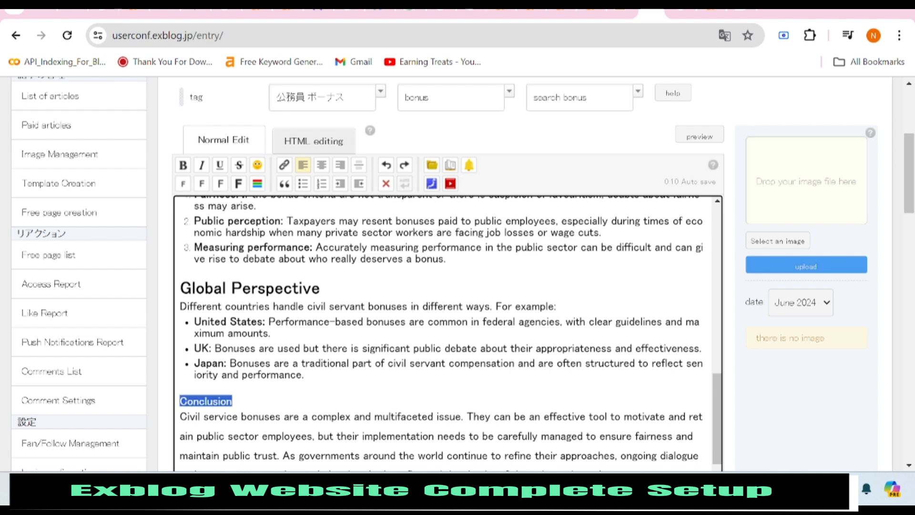
left_click(222, 184)
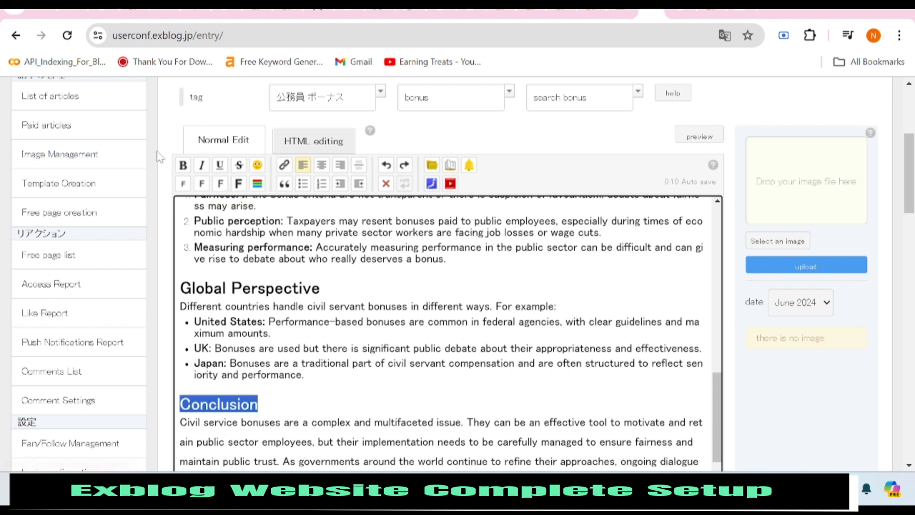
left_click(185, 168)
left_click(181, 388)
scroll(448, 334, "down", 1)
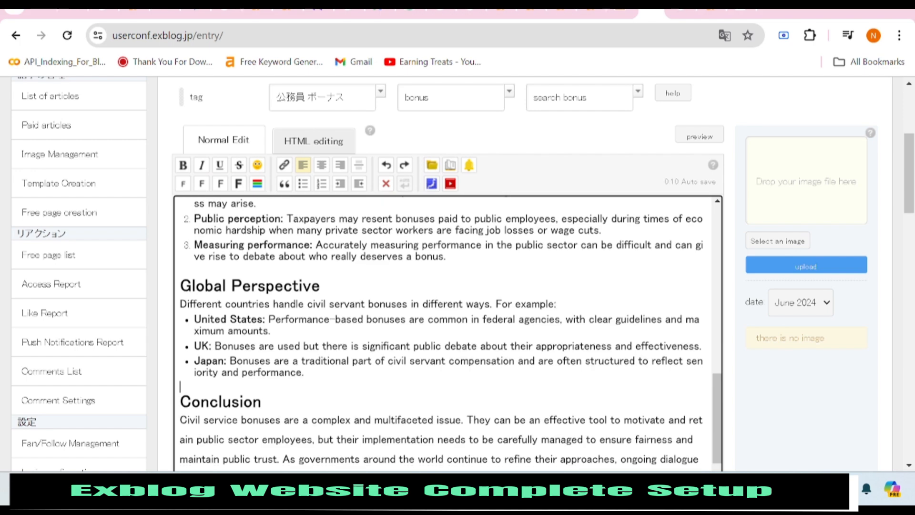
scroll(388, 274, "down", 5)
scroll(389, 274, "up", 15)
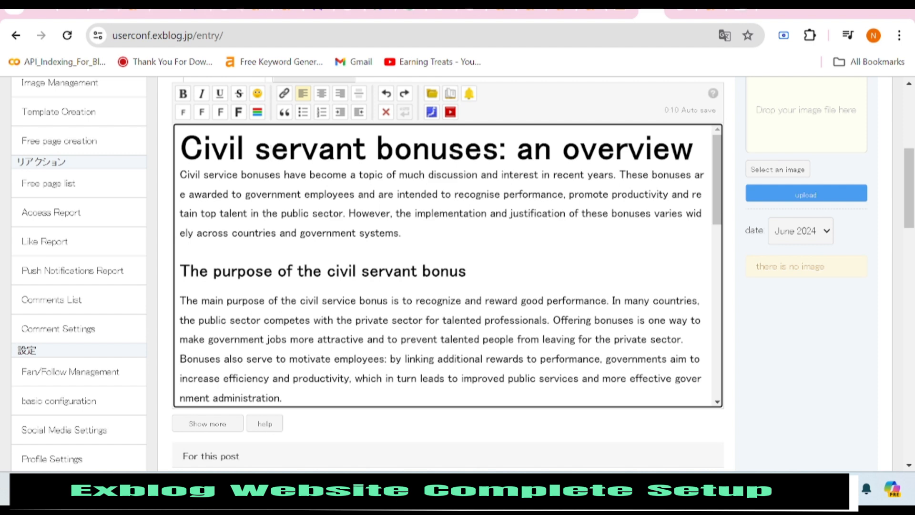
Capitalise the heading to 'Civil Servant Bonuses: an overview'.
key("BackSpace")
key("Caps_Lock")
type("S")
key("Caps_Lock")
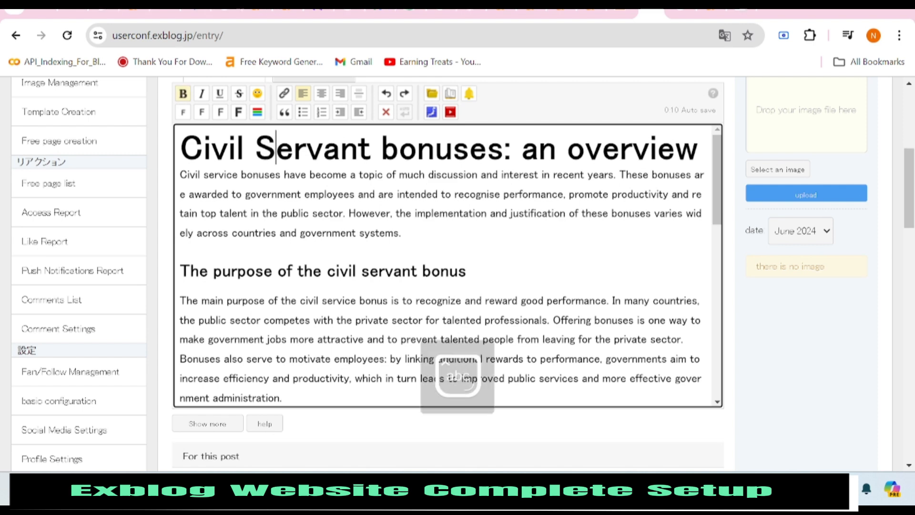
key("BackSpace")
type("b")
key("BackSpace")
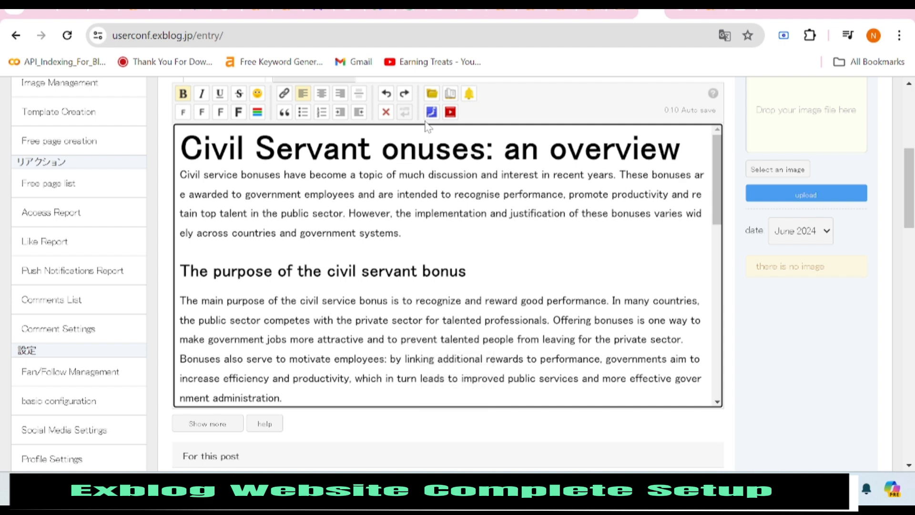
key("Caps_Lock")
type("B")
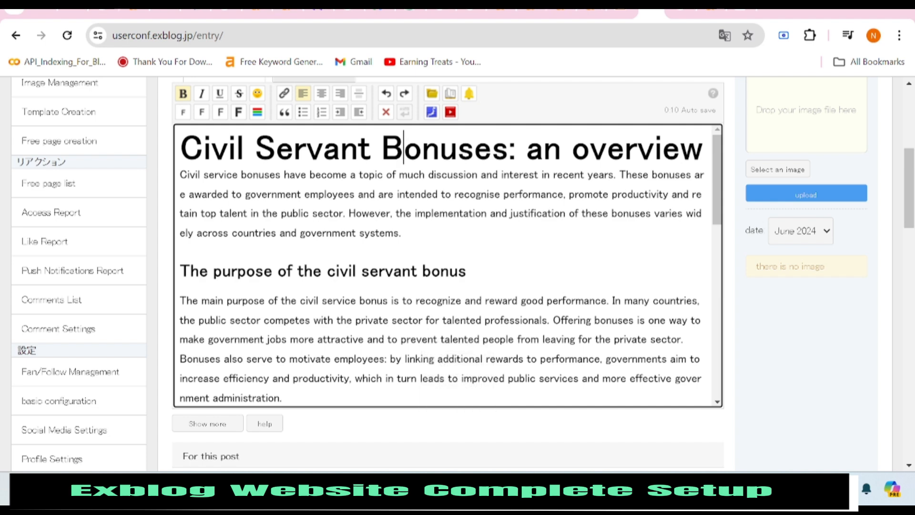
Copy the 'Civil Servant Bonuses' heading text and the title keyword 公務員 ボーナス.
key("shift+Left")
key("shift+Left")
key("shift+Left")
key("shift+Left")
key("shift+Left")
key("shift+Left")
key("shift+Left")
key("shift+Left")
key("shift+Left")
key("shift+Left")
key("shift+Left")
key("shift+Left")
key("shift+Left")
key("shift+Left")
key("shift+Left")
key("shift+Left")
key("shift+Left")
key("shift+Left")
key("shift+Left")
key("shift+Left")
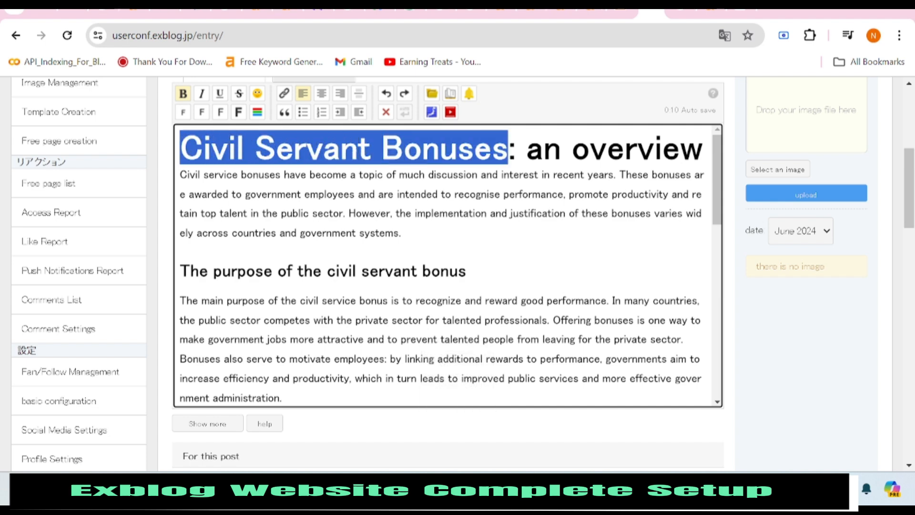
right_click(191, 147)
left_click(267, 211)
scroll(332, 174, "up", 6)
left_click_drag(425, 230, 359, 230)
right_click(361, 231)
left_click(402, 299)
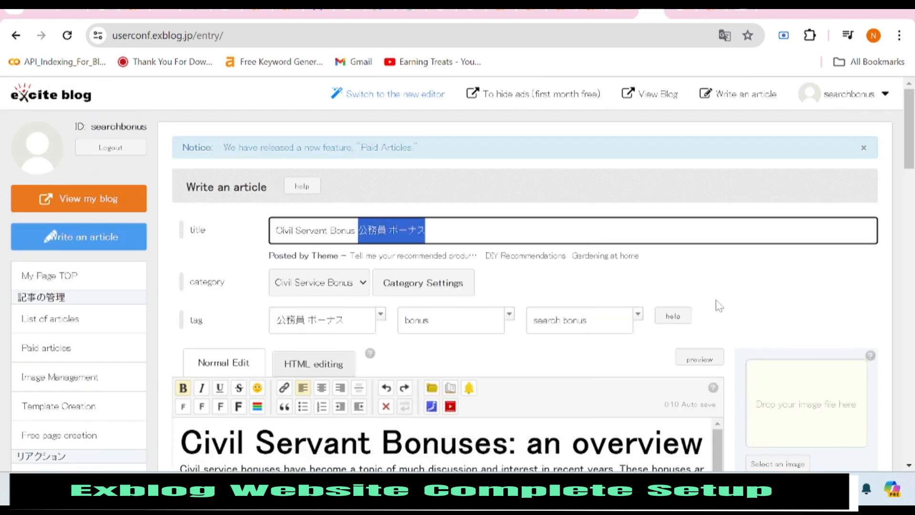
key("ctrl+t")
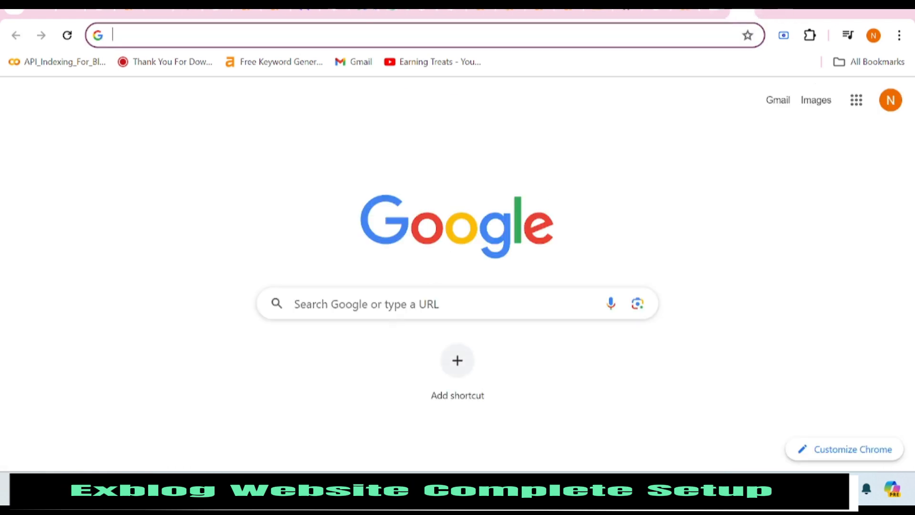
Search Google for CANVA and open the 'Canva: Visual Suite for Everyone' result.
left_click(366, 304)
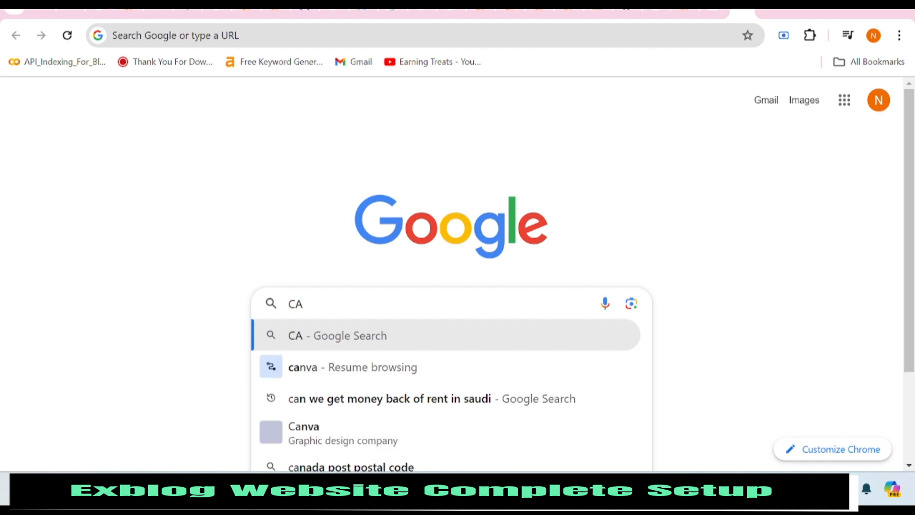
type("NVA")
key("Return")
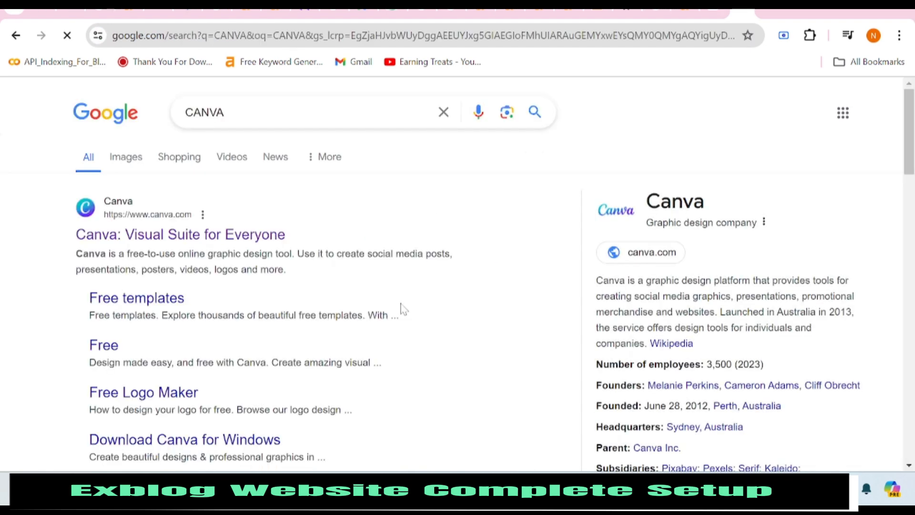
left_click(224, 236)
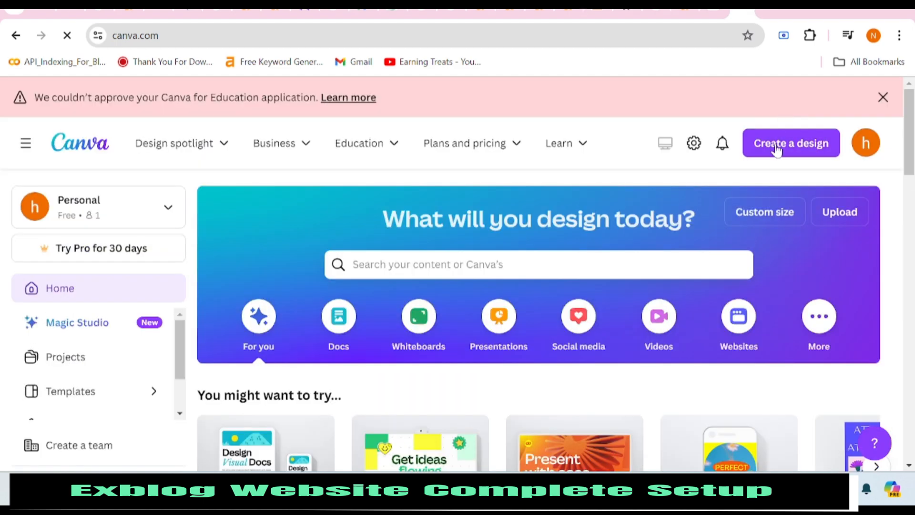
Start a new YouTube Thumbnail design with a heading reading 'Civil Service Bonuses 公務員 ボーナス'.
left_click(775, 148)
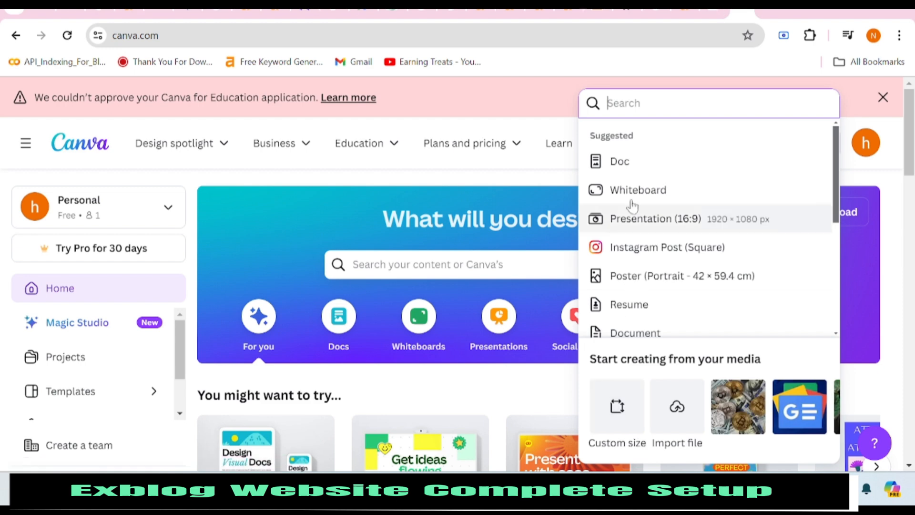
scroll(645, 172, "down", 3)
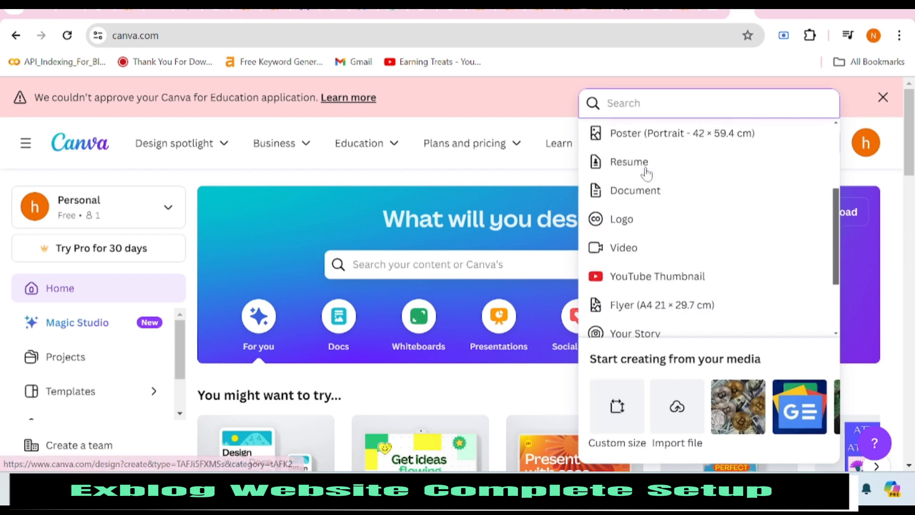
left_click(649, 282)
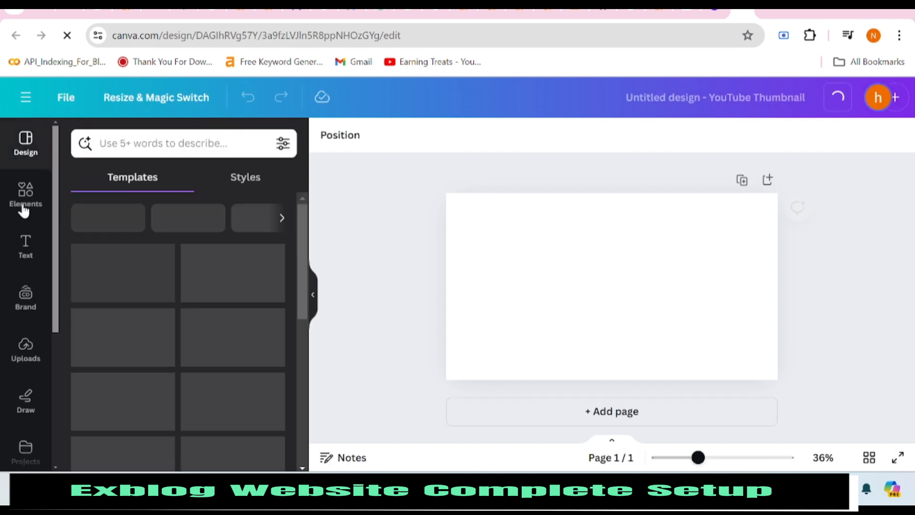
left_click(24, 254)
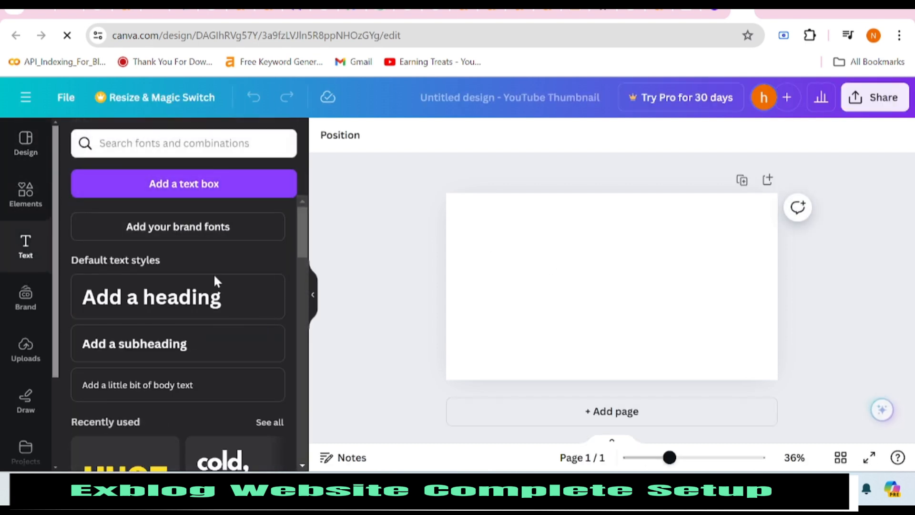
left_click(261, 309)
right_click(577, 268)
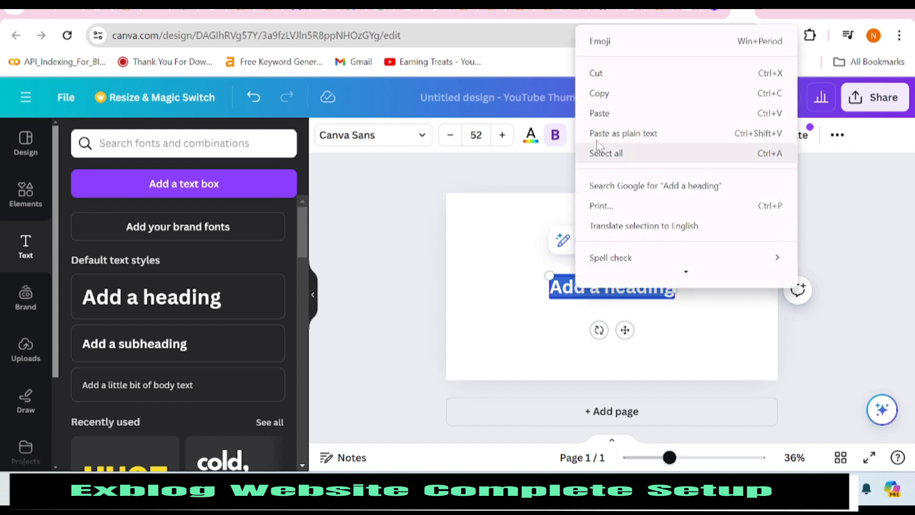
left_click(612, 130)
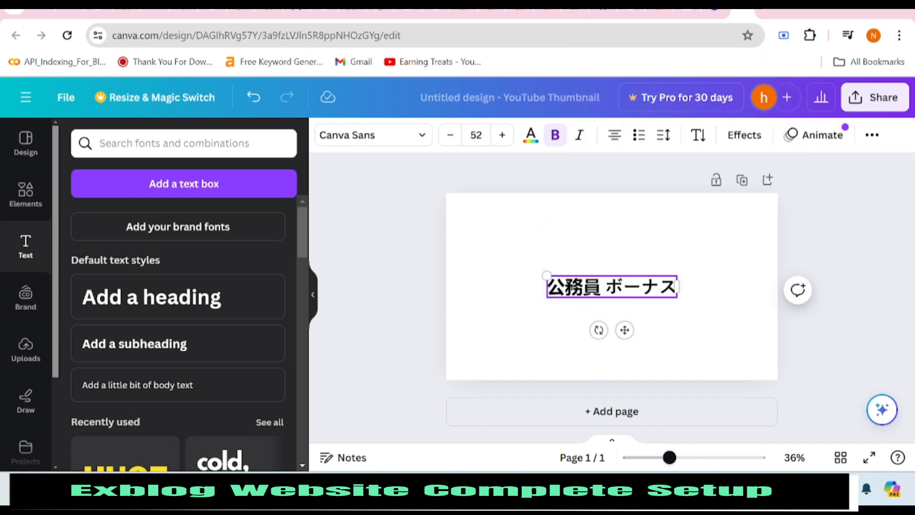
type("C")
type("ivil ")
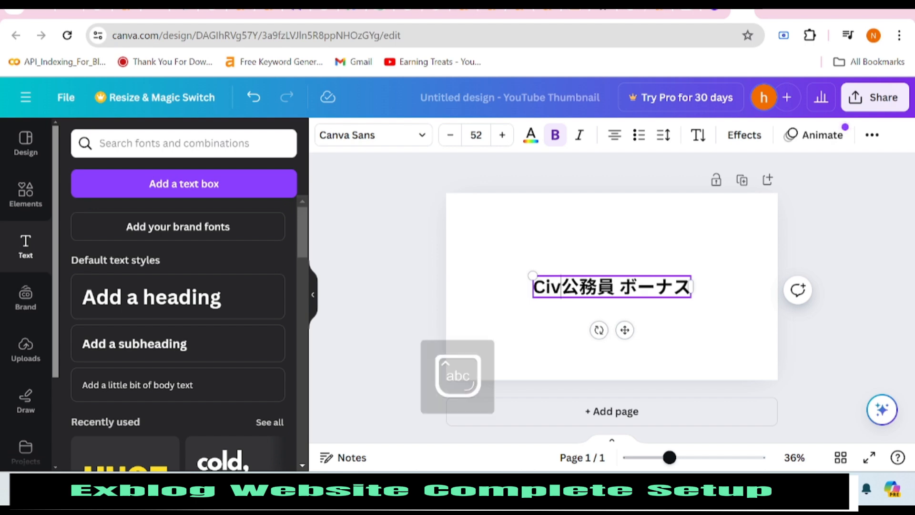
type("Serv")
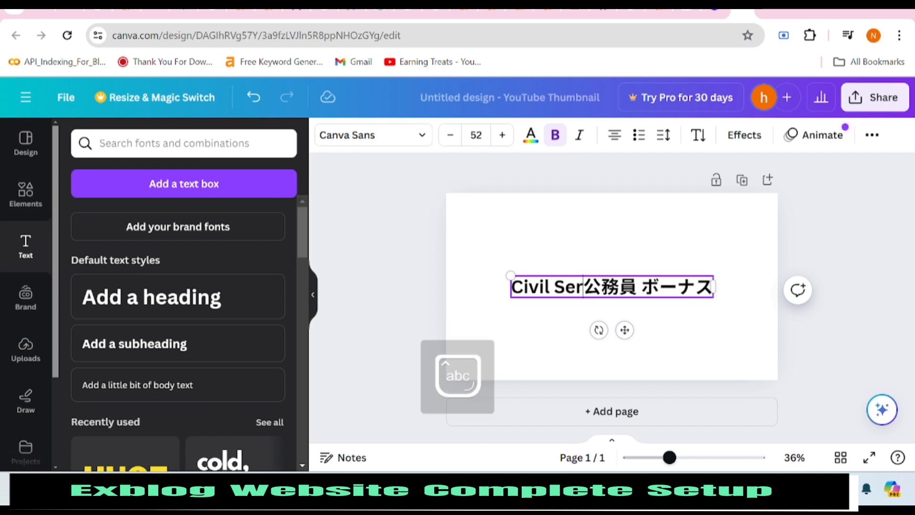
type("ice ")
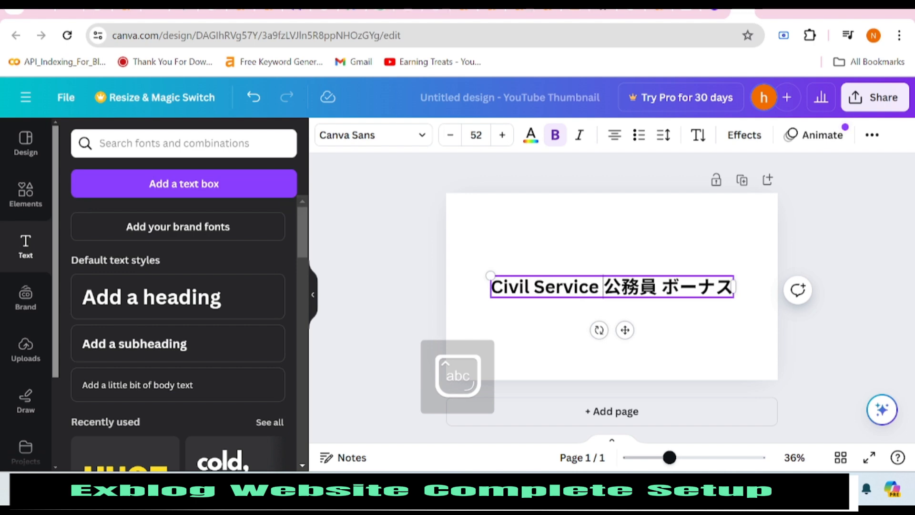
type("Bonuses")
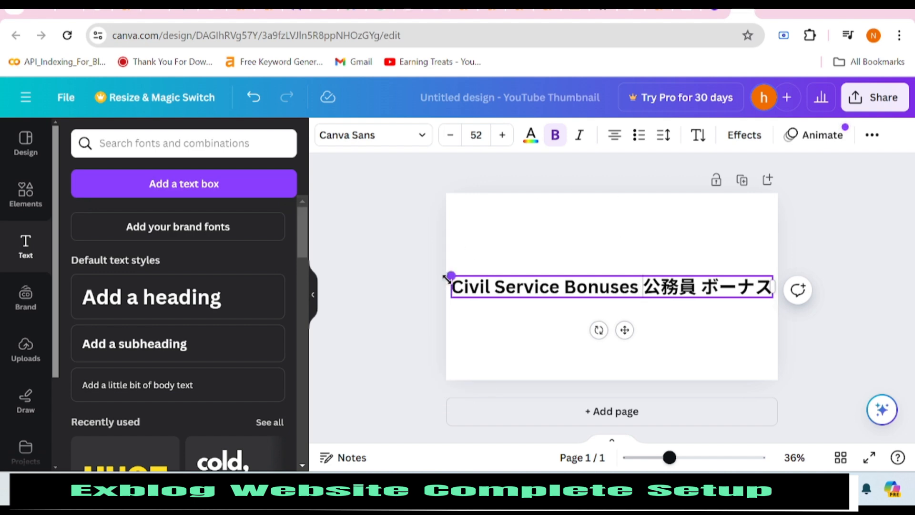
Shrink the heading slightly and move it to the top of the page.
left_click_drag(446, 278, 458, 287)
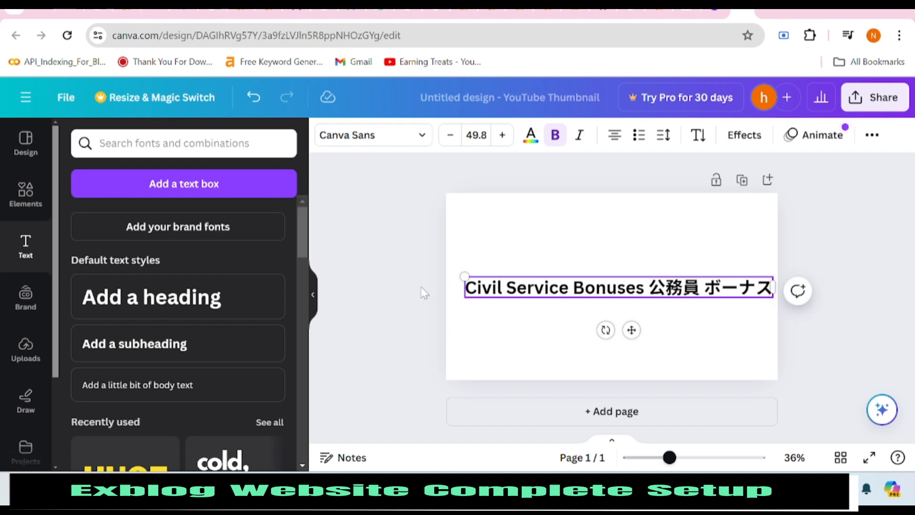
left_click(422, 293)
left_click_drag(528, 296, 522, 212)
left_click(374, 222)
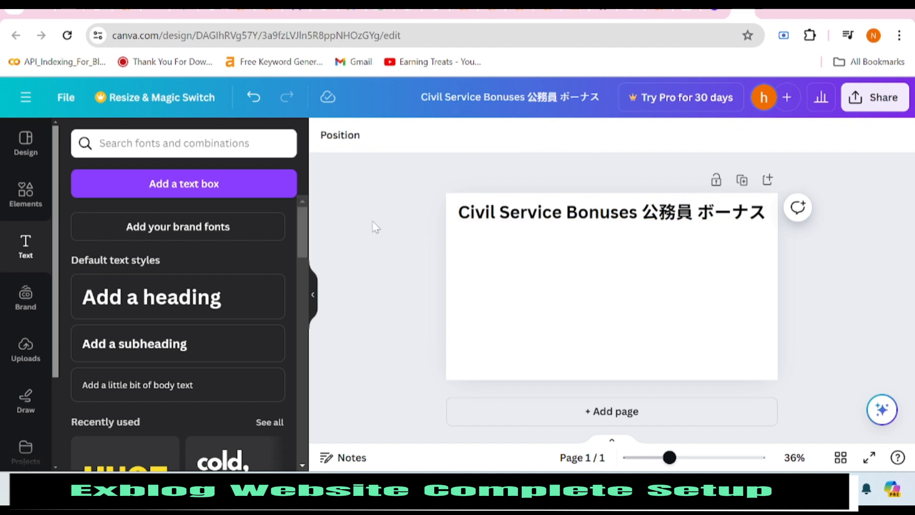
Search Elements for 'civil service bonus' and browse all the photo results.
left_click(14, 194)
left_click(182, 149)
type("c")
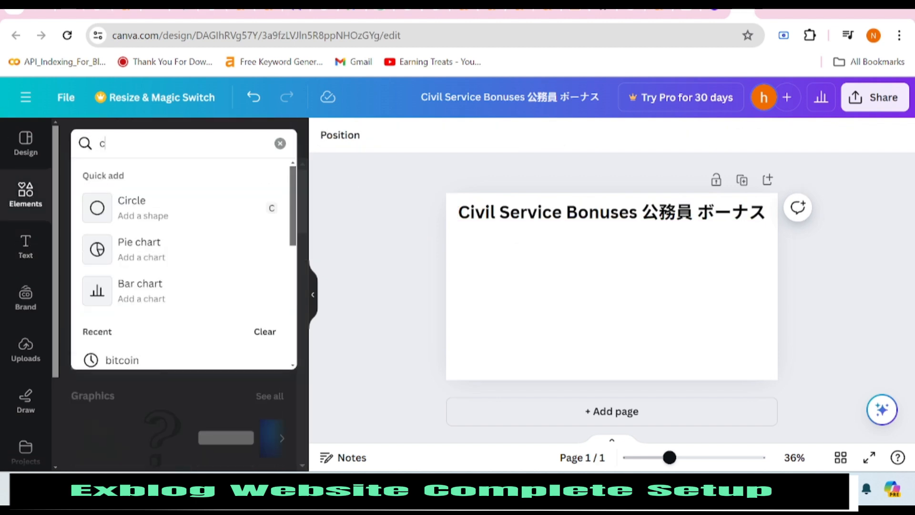
type("ivil s")
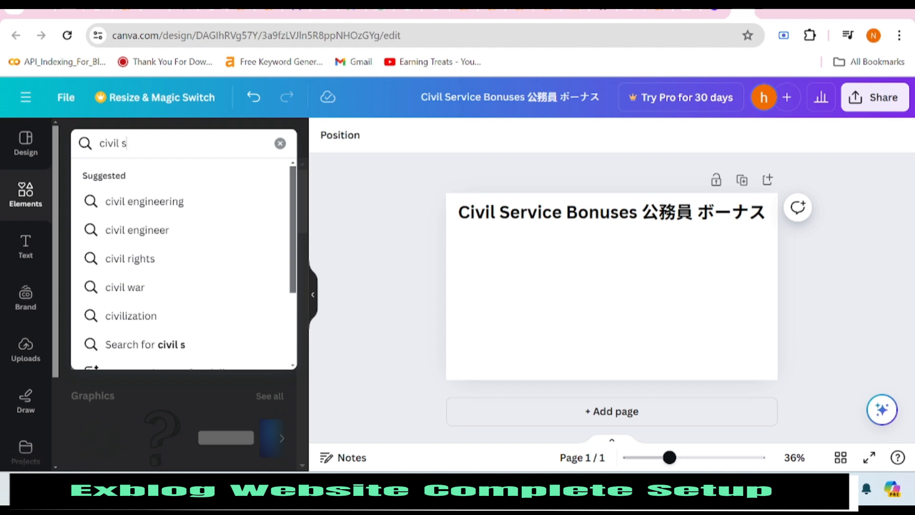
type("ervice b")
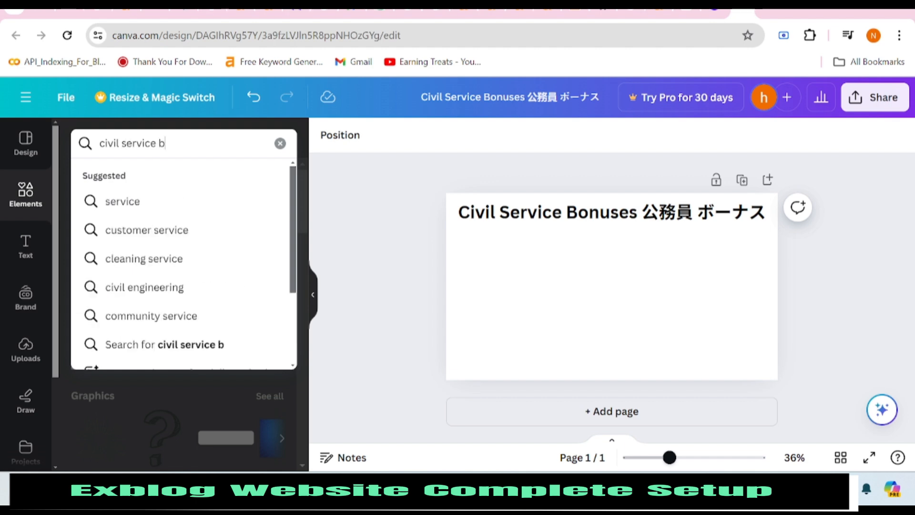
type("onus")
key("Return")
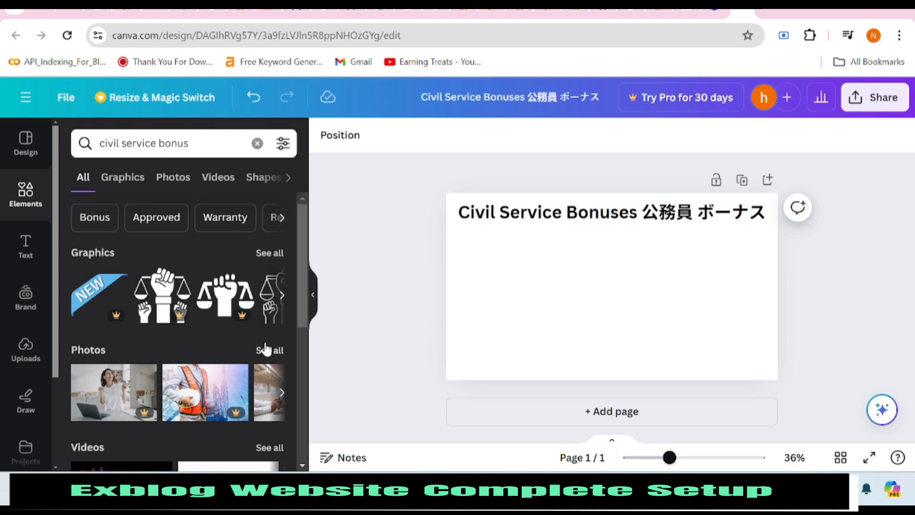
scroll(275, 353, "down", 3)
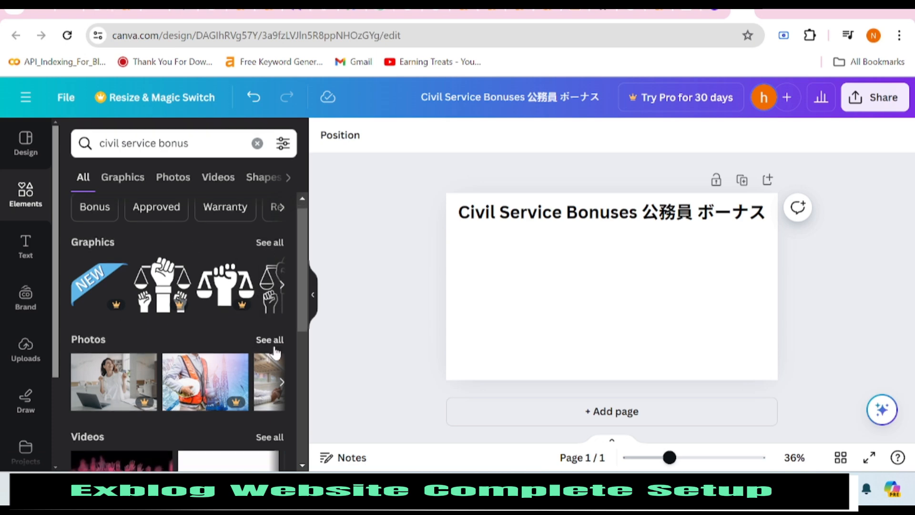
scroll(276, 353, "up", 3)
left_click(275, 353)
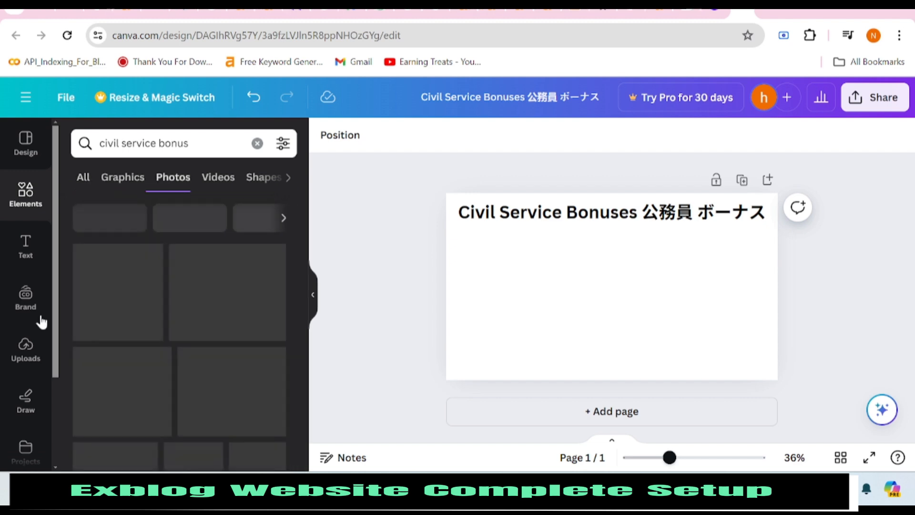
scroll(159, 305, "down", 3)
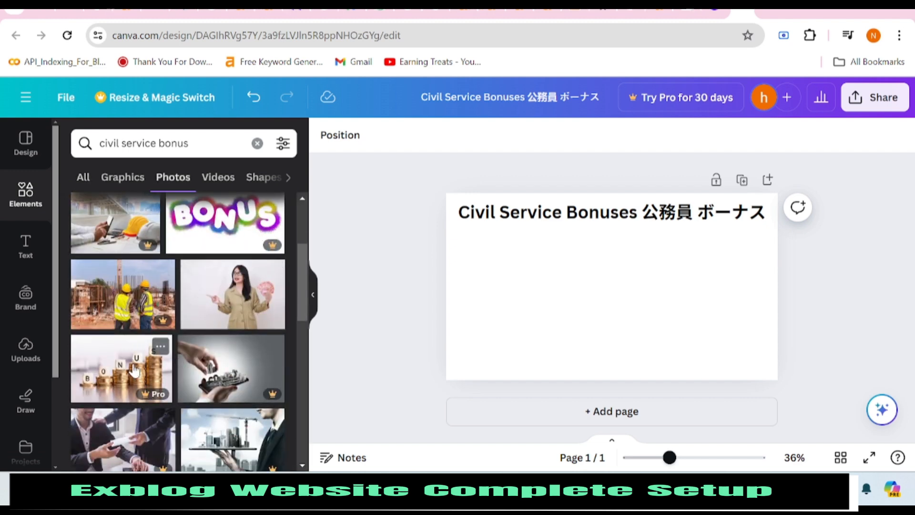
scroll(157, 295, "up", 3)
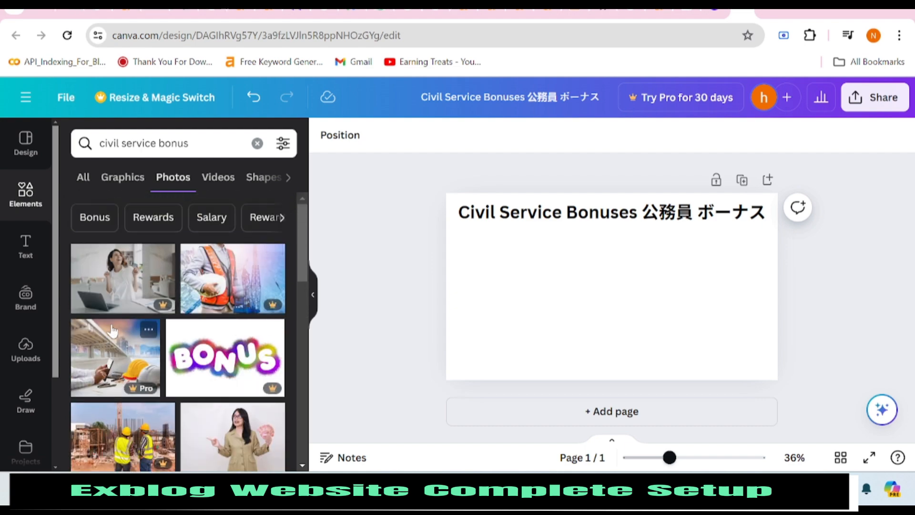
scroll(191, 362, "down", 3)
scroll(205, 427, "down", 5)
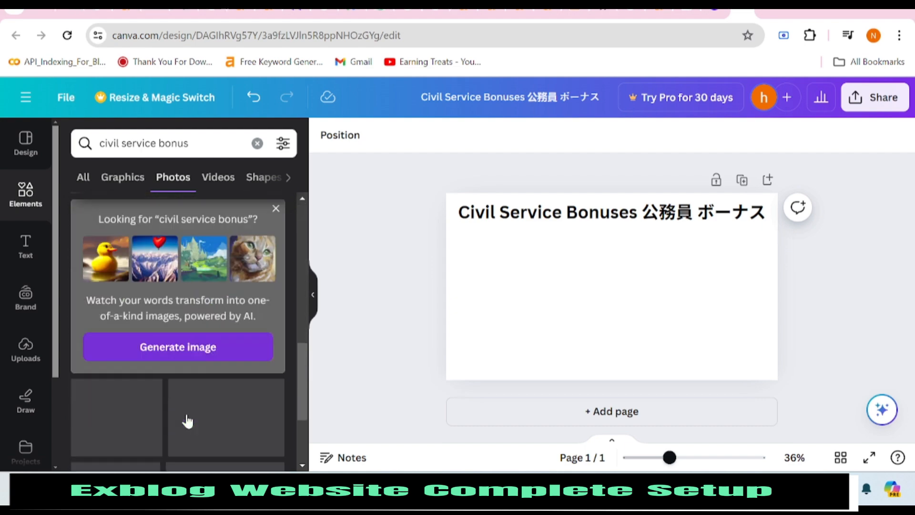
scroll(159, 391, "down", 3)
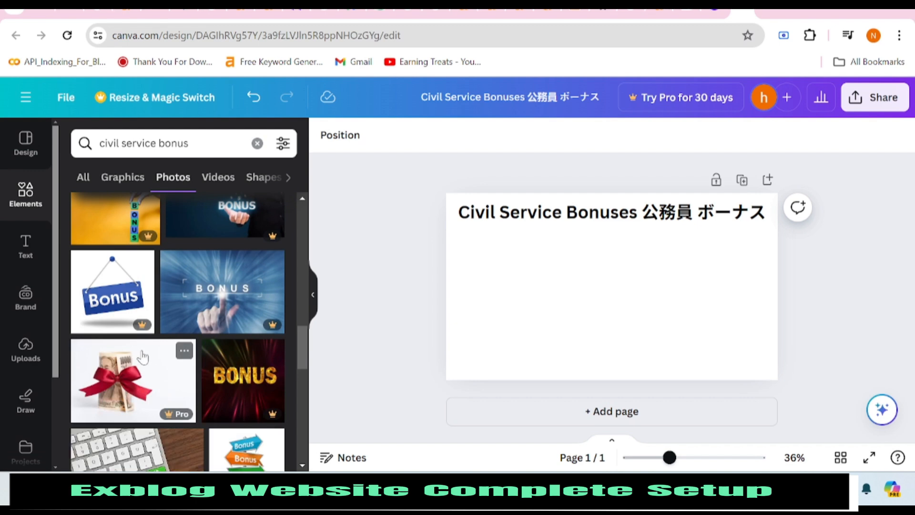
scroll(147, 360, "down", 3)
scroll(167, 365, "down", 5)
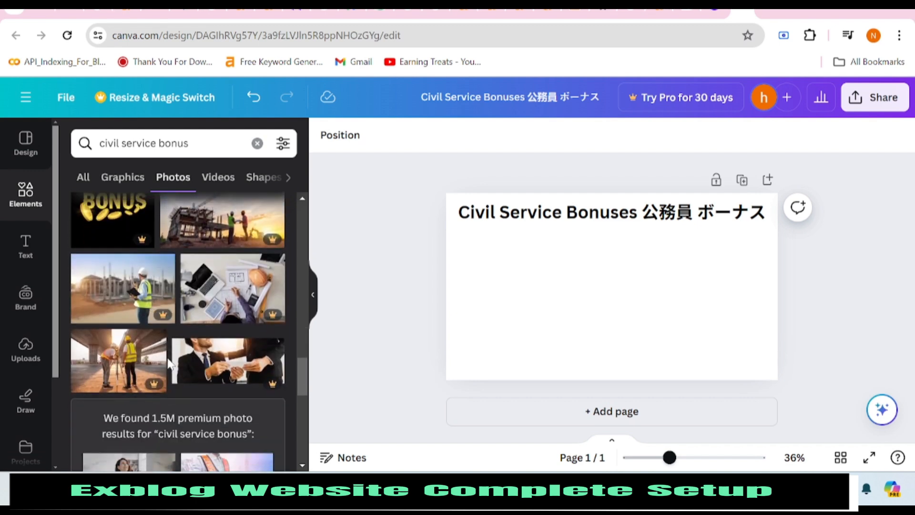
scroll(168, 365, "down", 2)
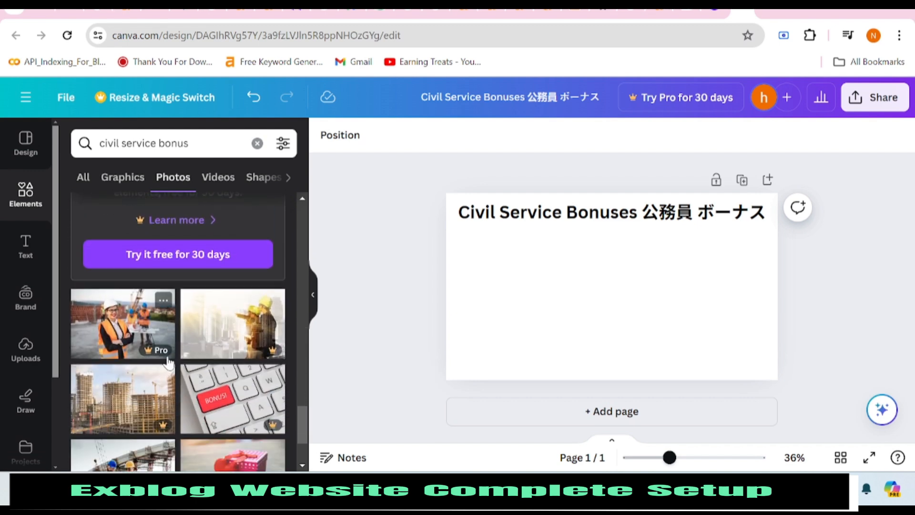
scroll(168, 365, "down", 3)
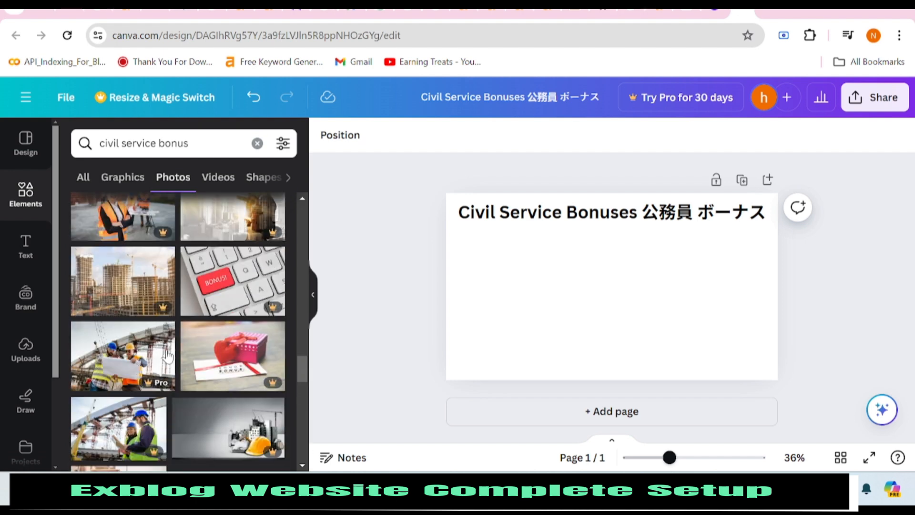
scroll(186, 331, "down", 8)
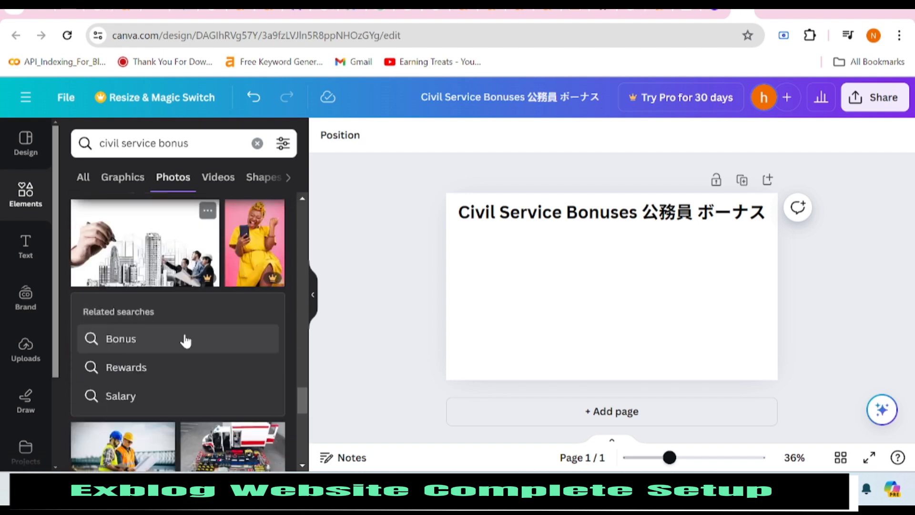
scroll(177, 337, "down", 6)
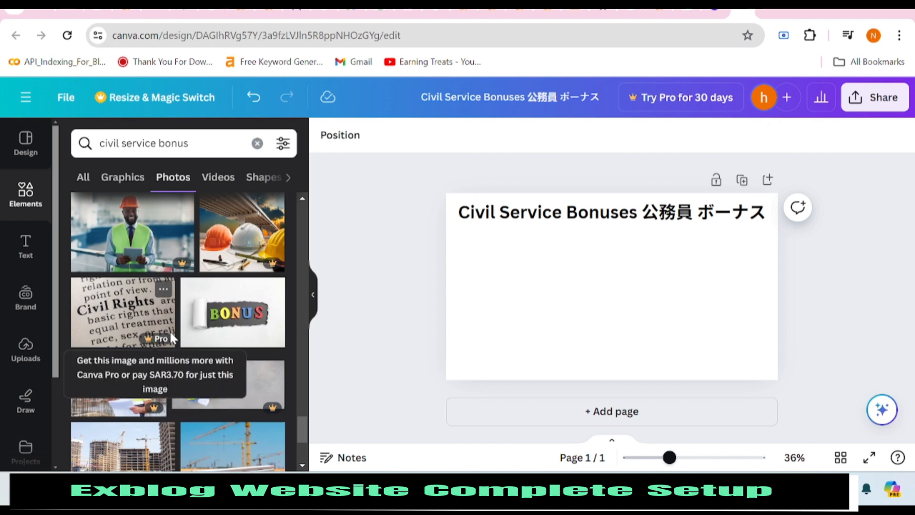
scroll(170, 329, "up", 15)
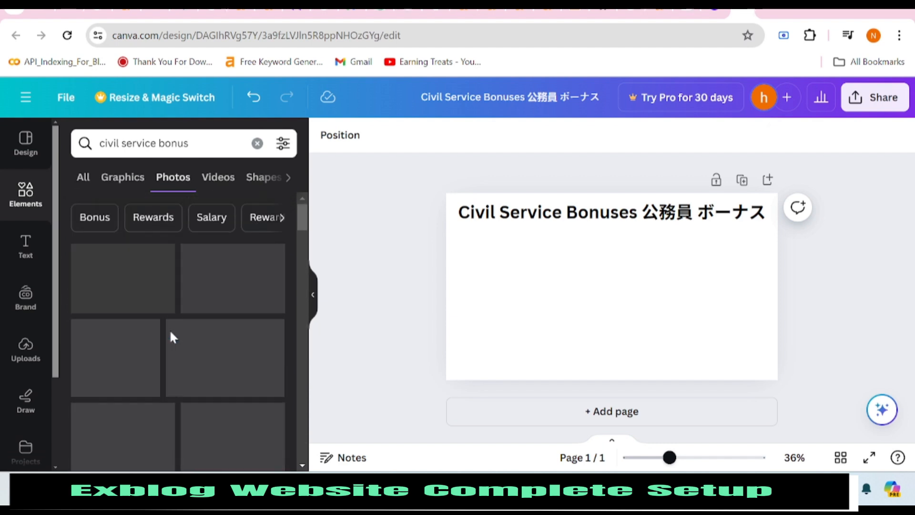
Switch to the Graphics results for 'civil service bonus' and scroll through the badges and stickers.
left_click(124, 178)
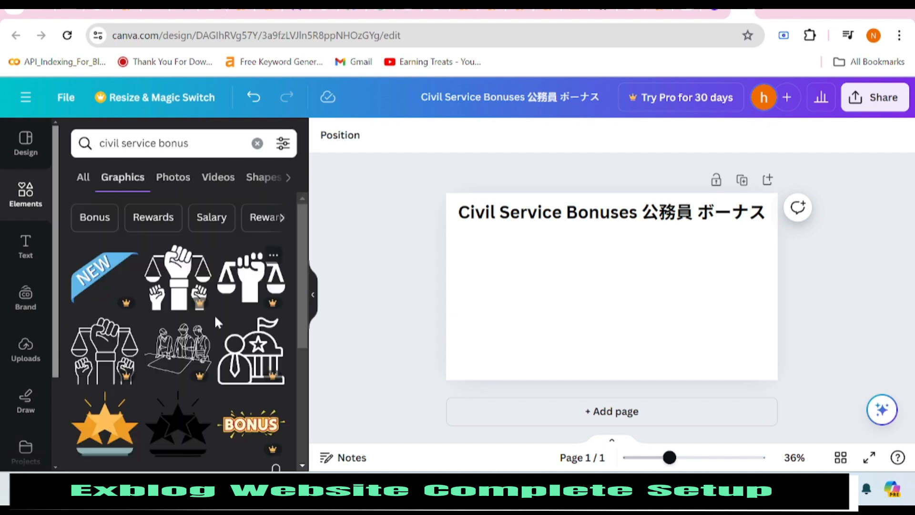
scroll(167, 360, "down", 4)
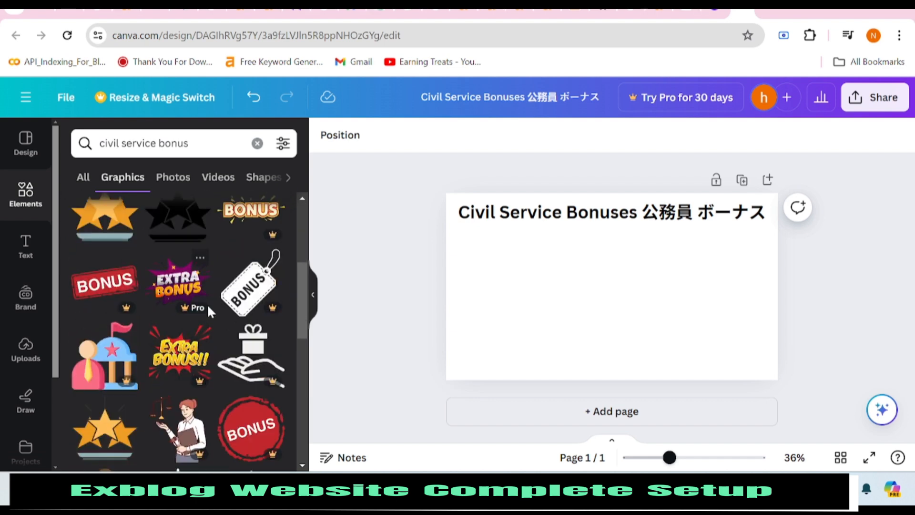
scroll(209, 312, "down", 1)
scroll(176, 334, "up", 4)
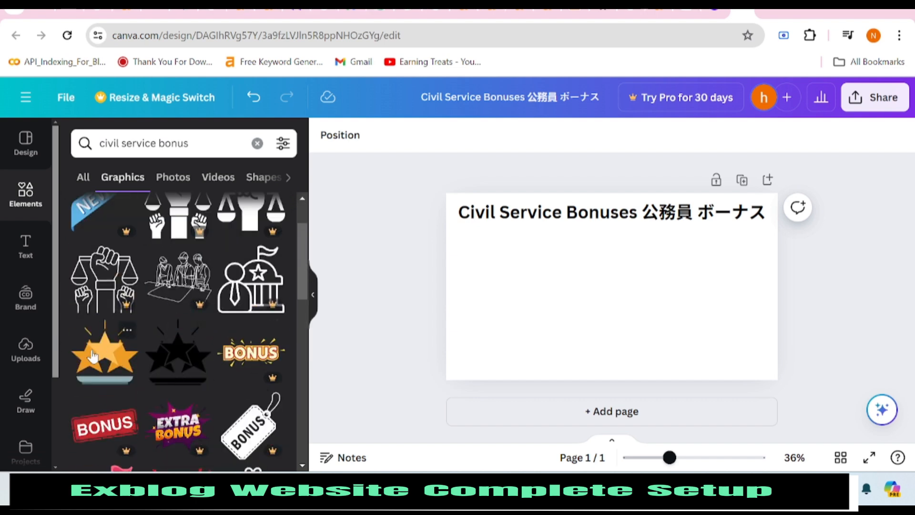
scroll(190, 298, "down", 6)
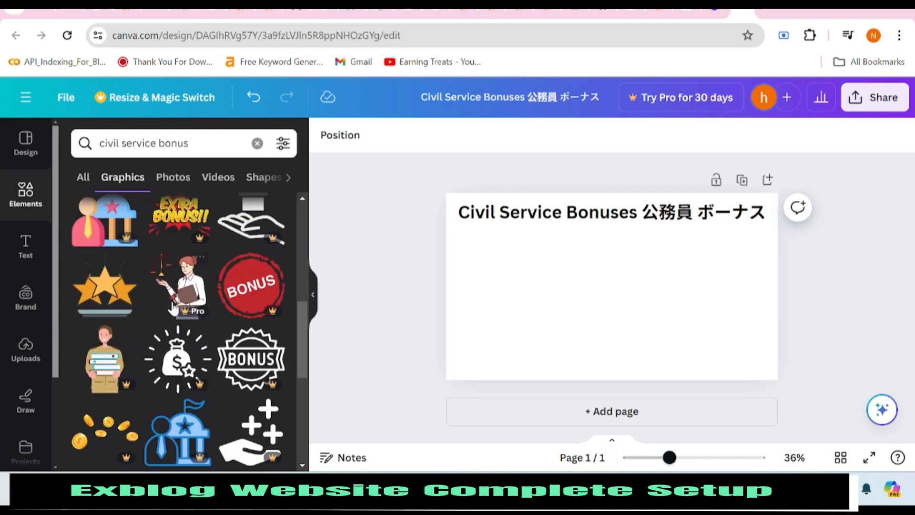
scroll(172, 307, "down", 5)
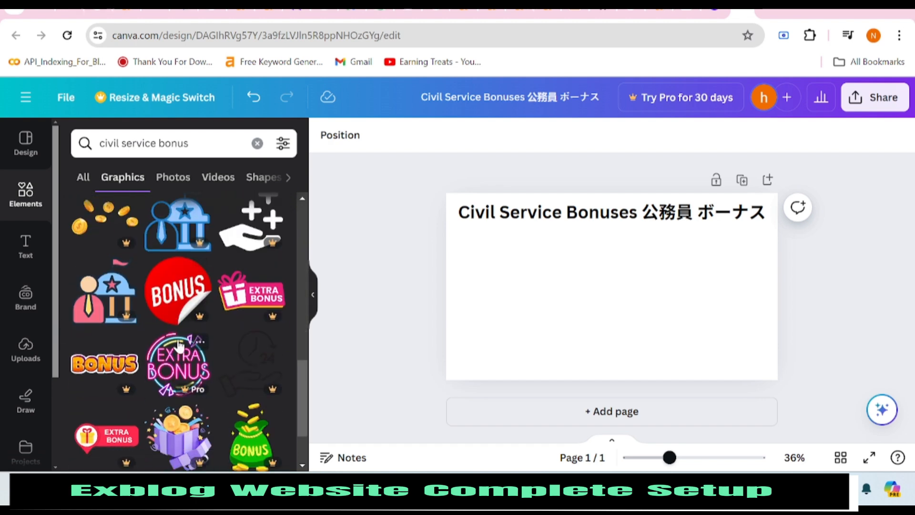
scroll(177, 344, "down", 10)
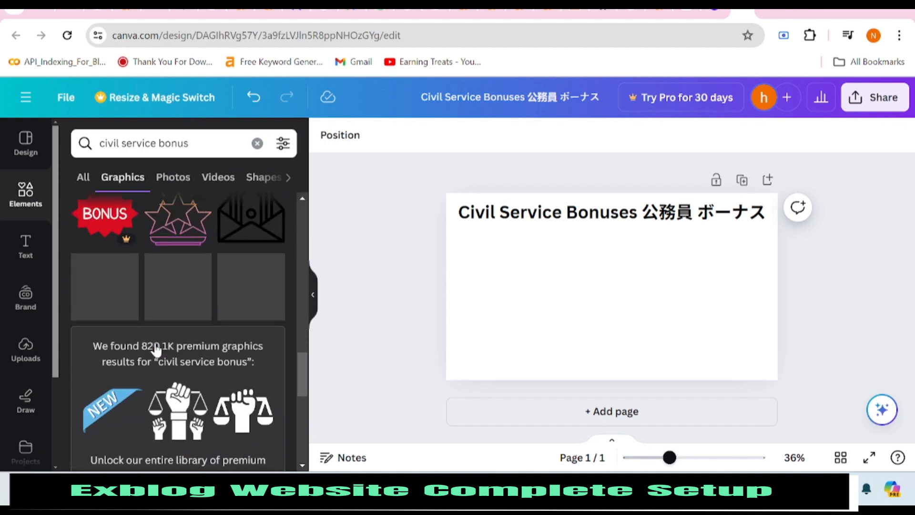
scroll(156, 351, "up", 3)
scroll(157, 343, "down", 8)
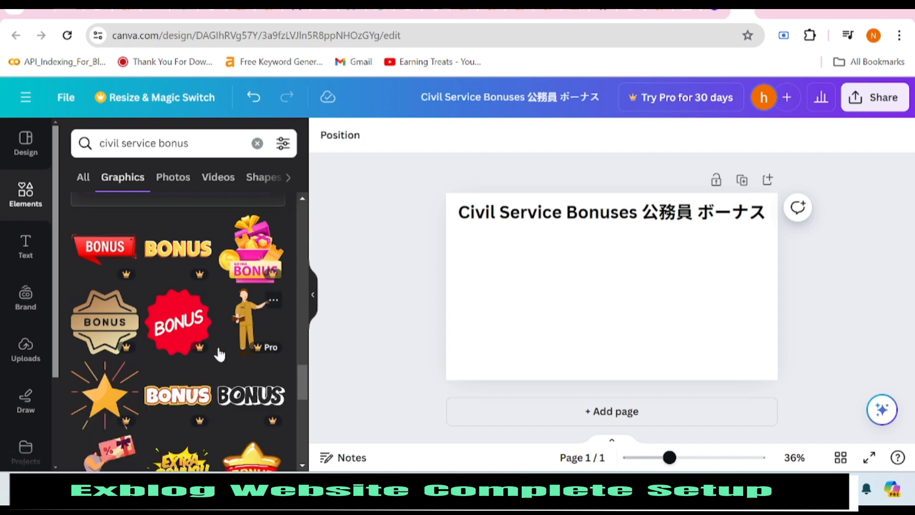
scroll(217, 352, "down", 4)
scroll(213, 354, "down", 5)
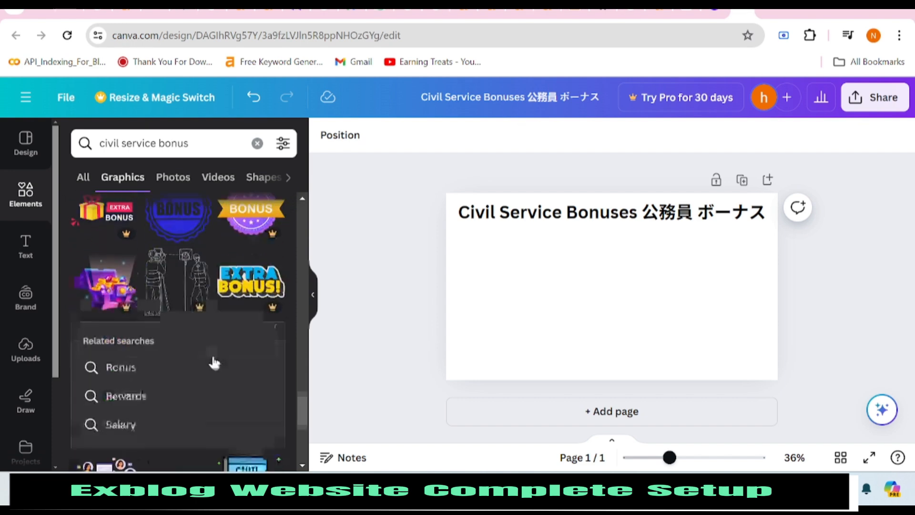
scroll(213, 353, "down", 4)
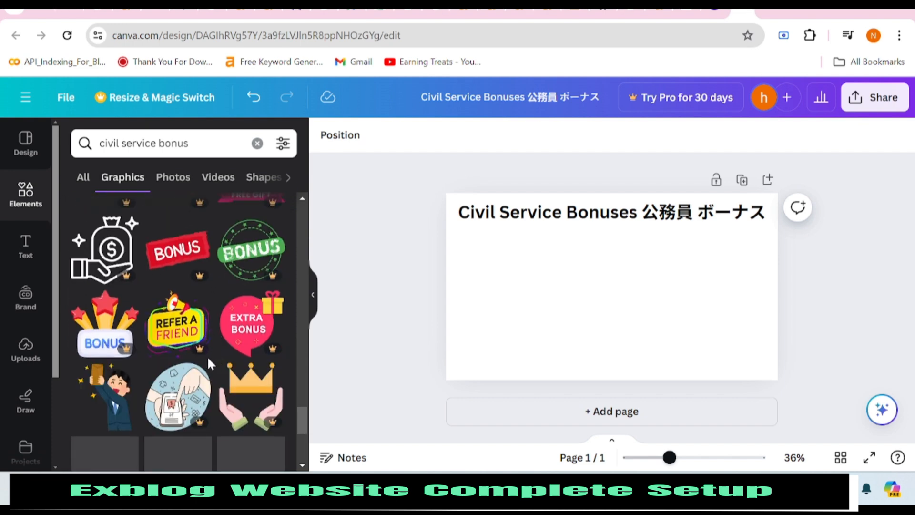
Search graphics for 'civil service' and place a line-art hard-hat worker at the lower right.
double_click(175, 144)
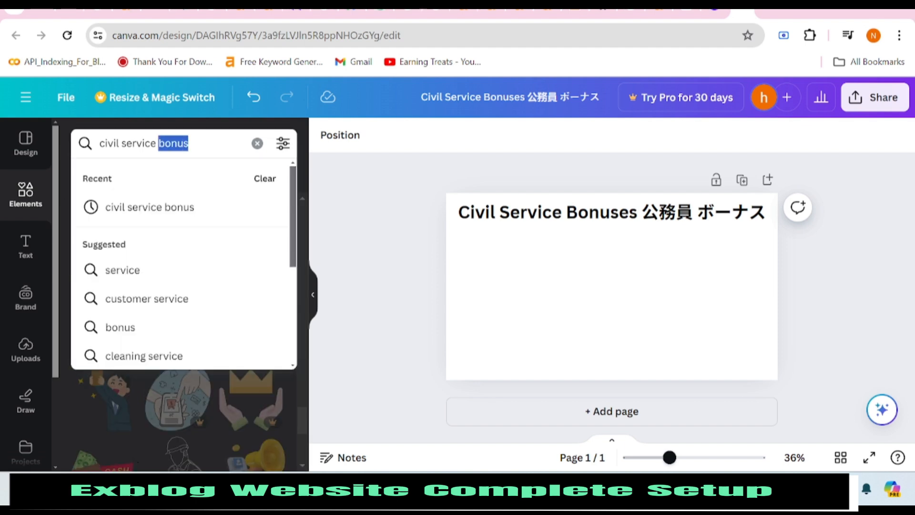
key("BackSpace")
key("Return")
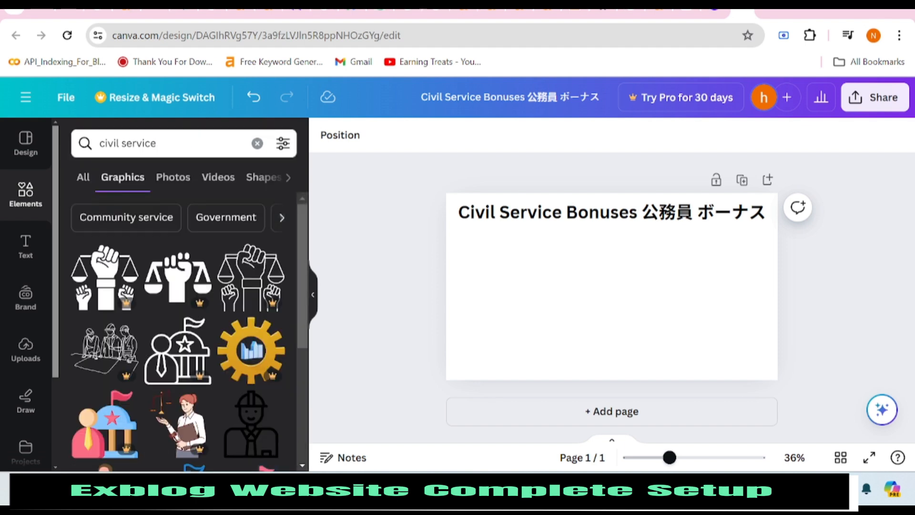
scroll(198, 359, "down", 3)
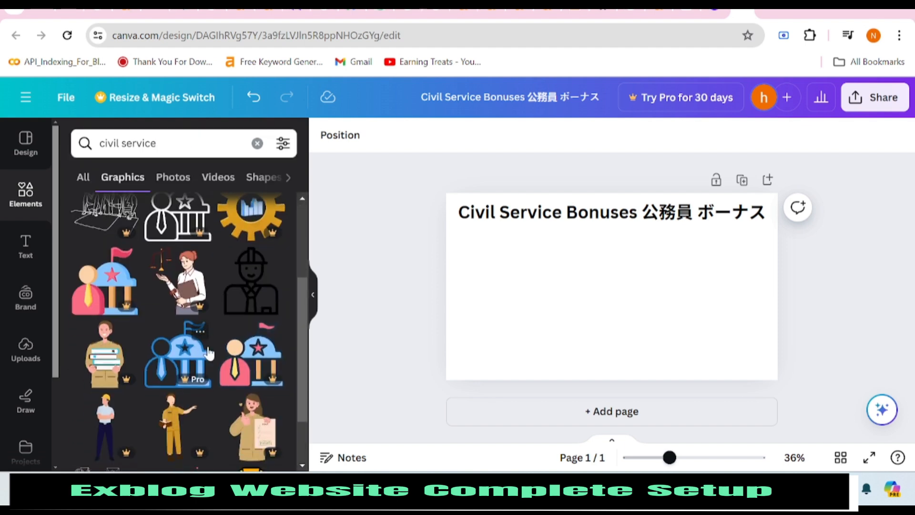
left_click(251, 303)
left_click_drag(614, 305, 722, 341)
Add a filled hard-hat worker at the left edge and recolour it yellow.
left_click(258, 406)
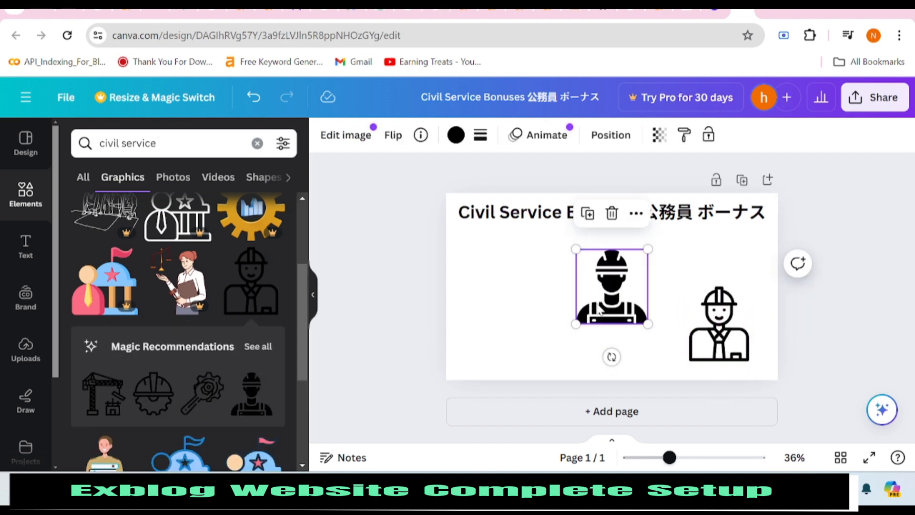
left_click_drag(599, 310, 469, 335)
left_click(455, 135)
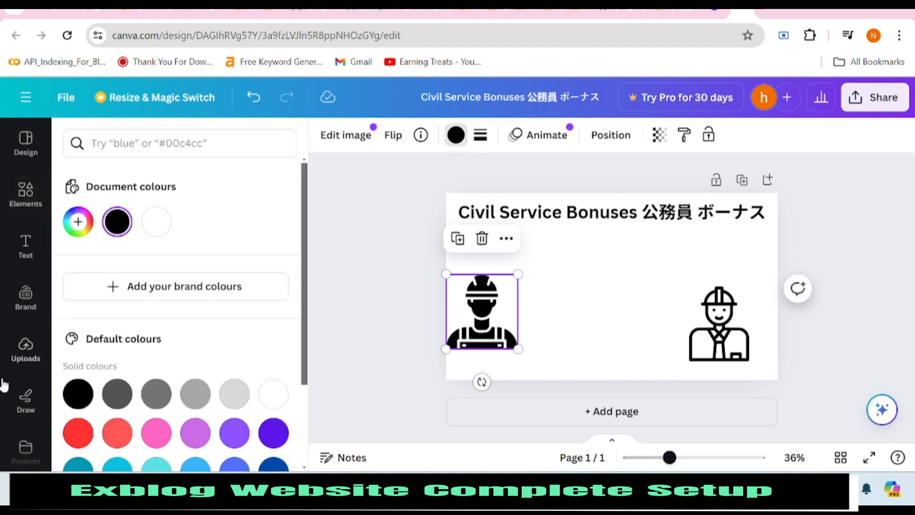
scroll(168, 321, "down", 3)
left_click(195, 400)
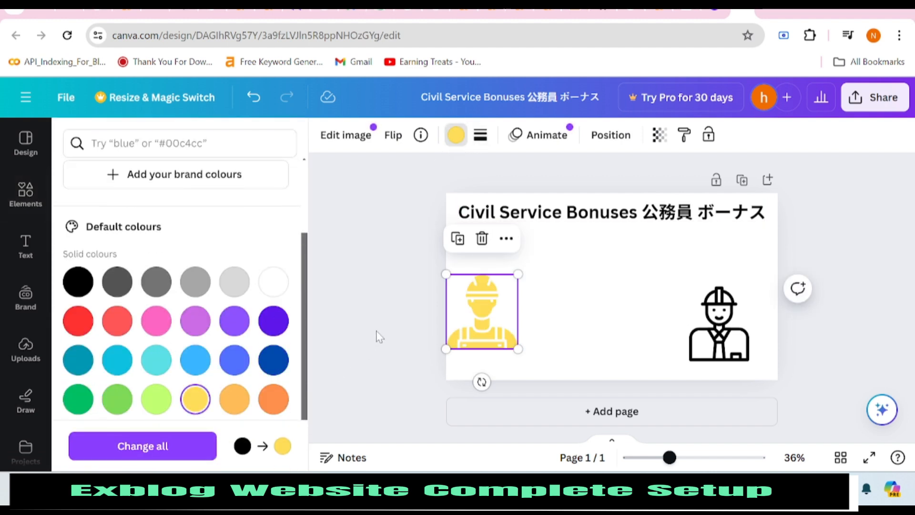
key("Escape")
left_click_drag(475, 352, 494, 360)
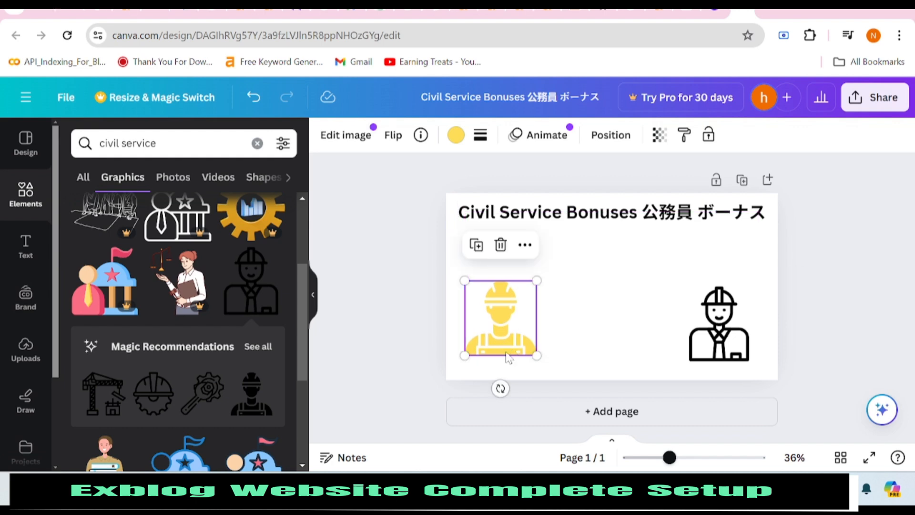
Add the orange 'services' graphic and shrink it to sit between the two workers.
scroll(222, 335, "down", 5)
scroll(222, 337, "down", 5)
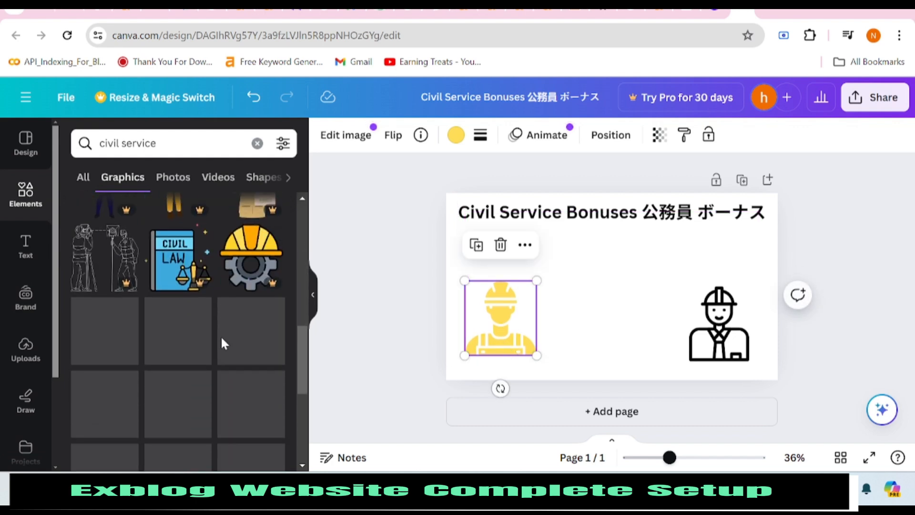
scroll(196, 363, "down", 5)
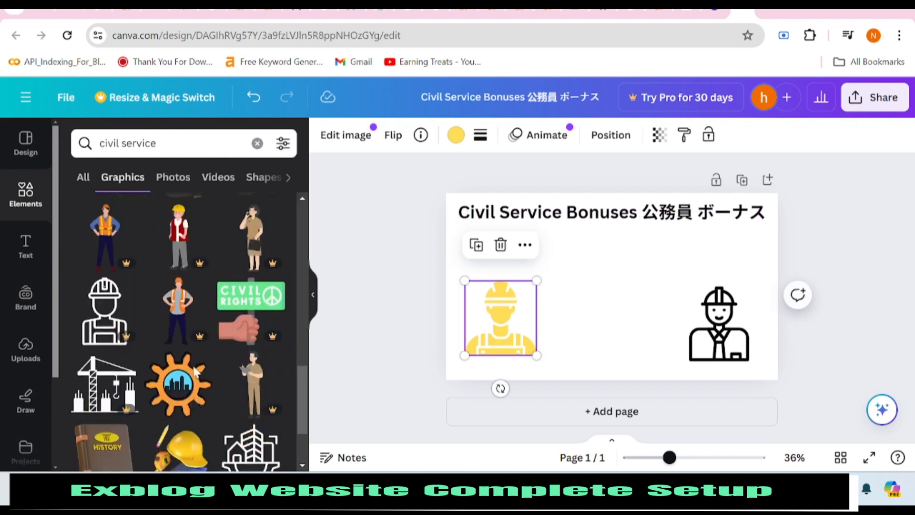
scroll(195, 372, "down", 3)
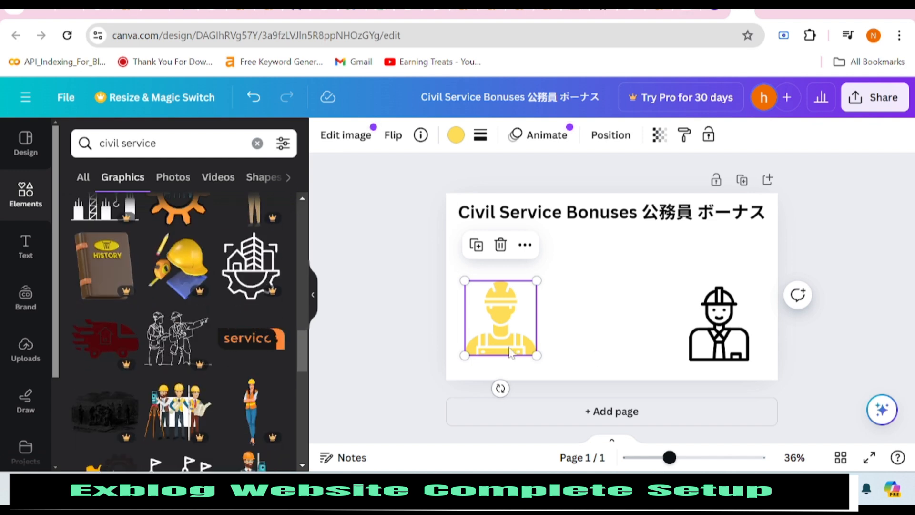
left_click_drag(495, 342, 495, 356)
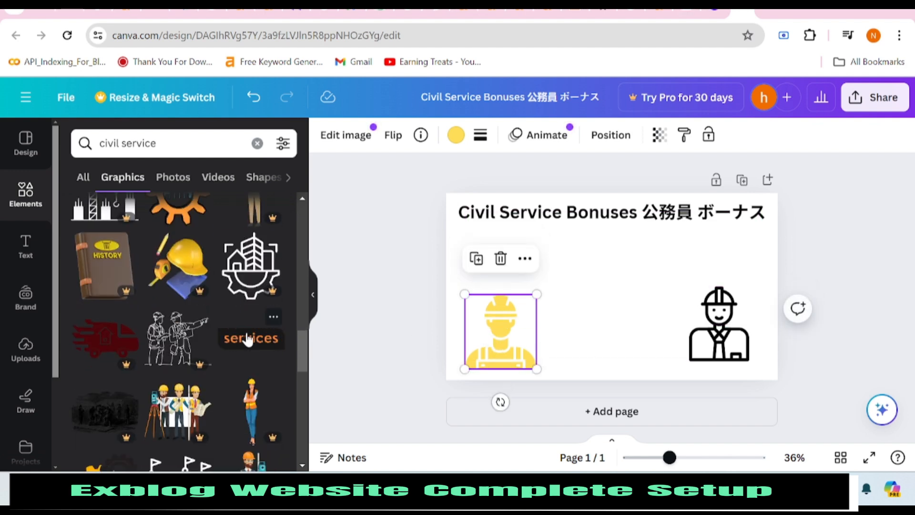
scroll(245, 338, "down", 2)
left_click(256, 282)
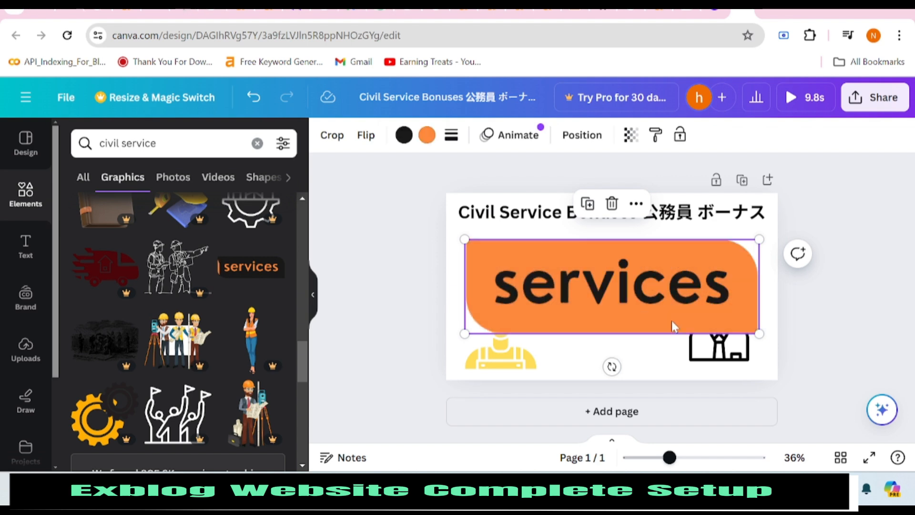
left_click_drag(754, 329, 636, 341)
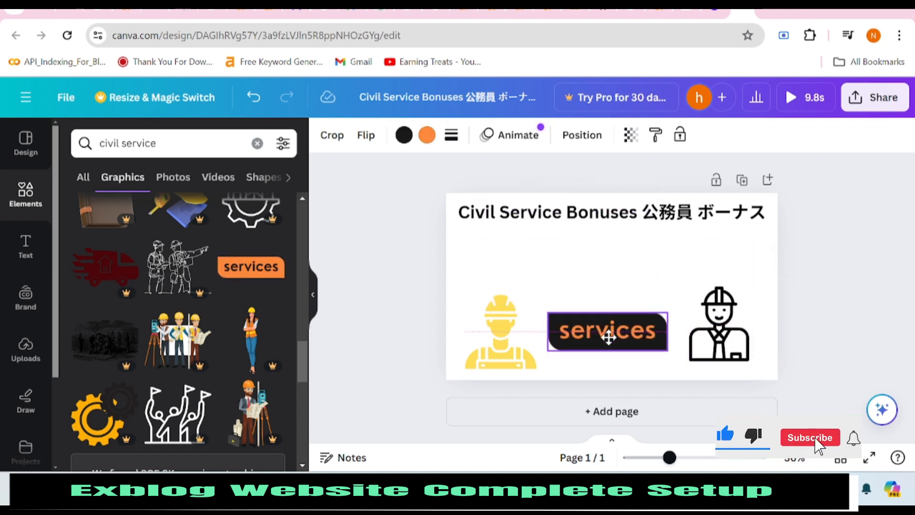
Add the pointing worker graphic, enlarge it and place it at the lower right.
scroll(179, 338, "down", 5)
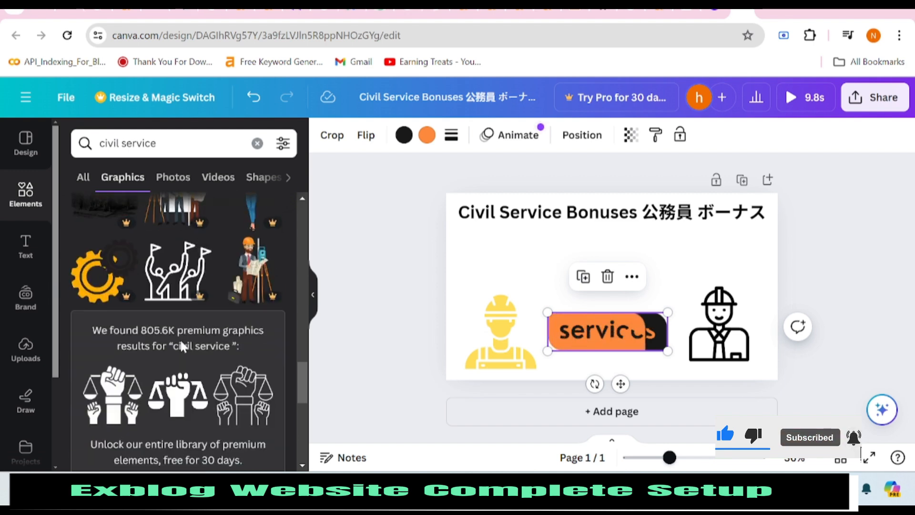
scroll(183, 349, "down", 2)
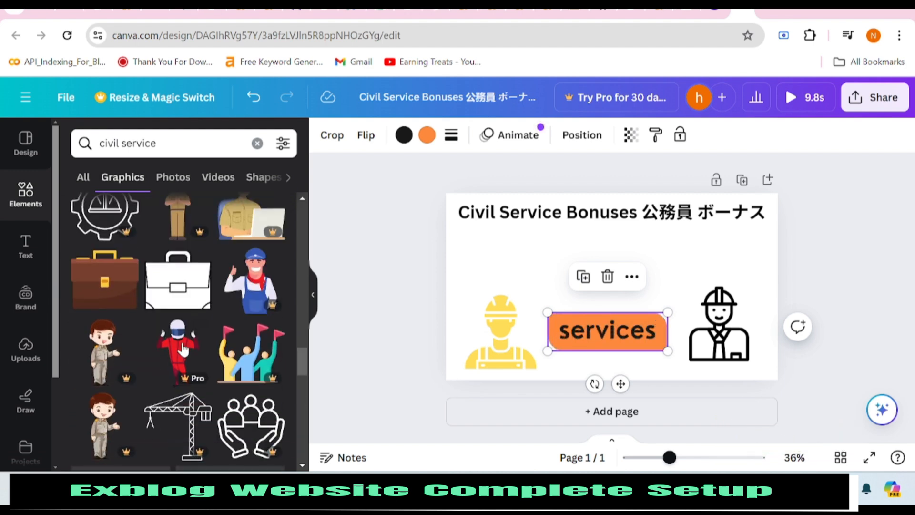
scroll(183, 350, "down", 4)
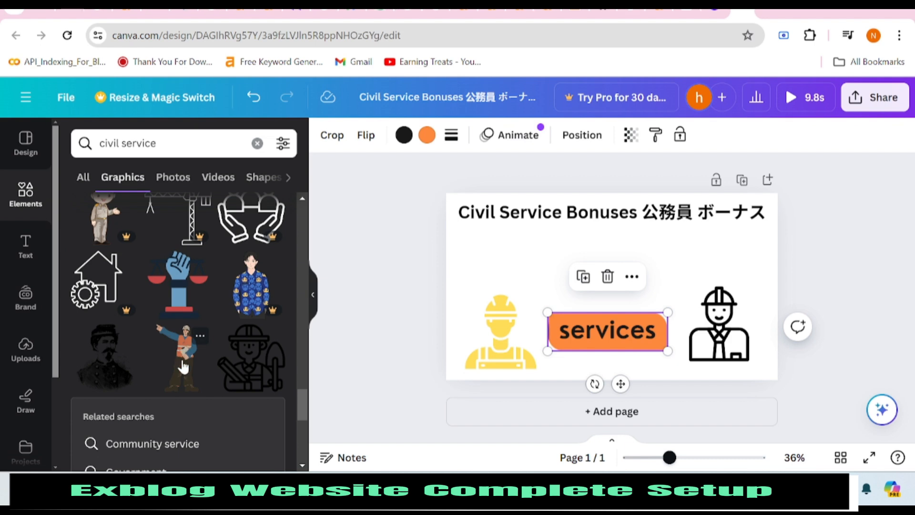
left_click(184, 367)
left_click_drag(612, 281, 712, 291)
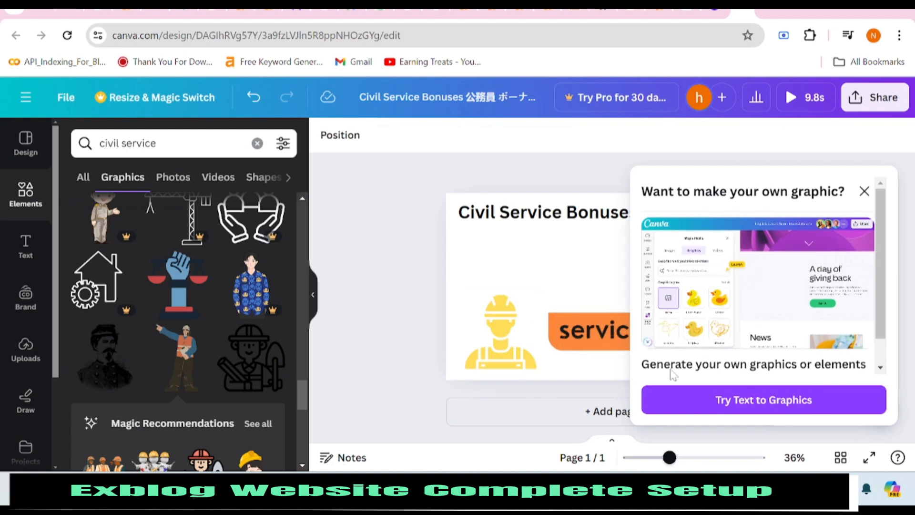
left_click(873, 196)
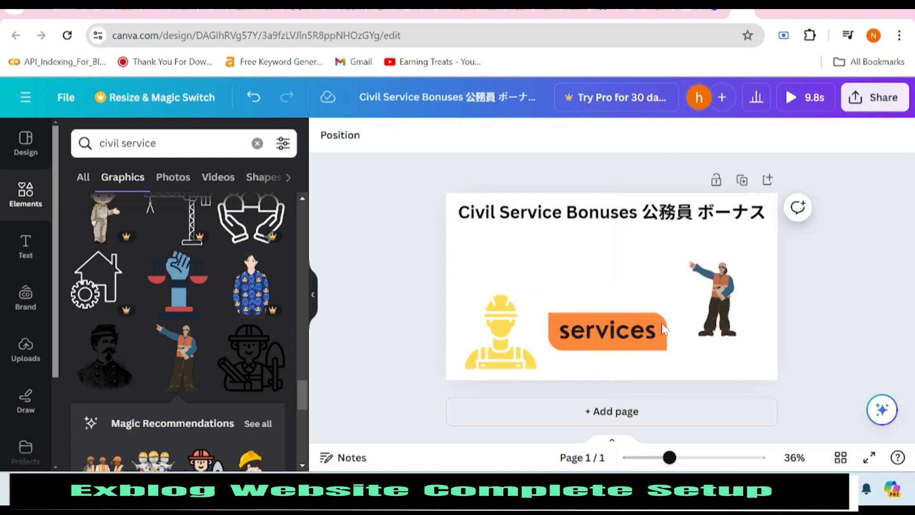
left_click(736, 305)
left_click_drag(689, 261, 654, 242)
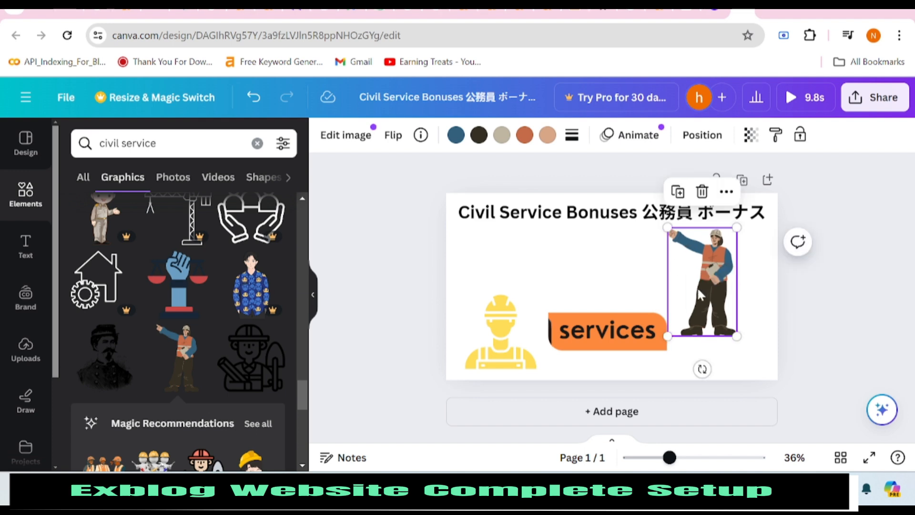
left_click_drag(697, 291, 719, 322)
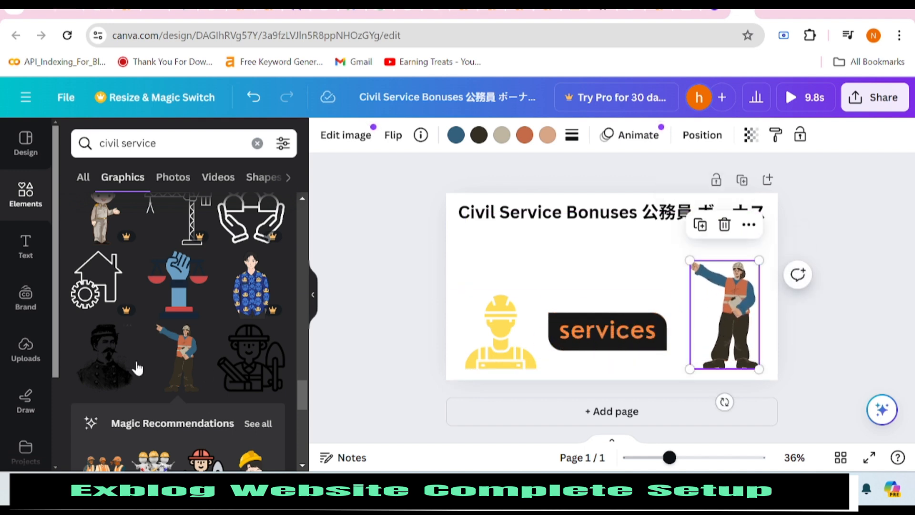
Replace the yellow worker with the workers-around-a-table image and align the services label beside it.
scroll(152, 367, "down", 3)
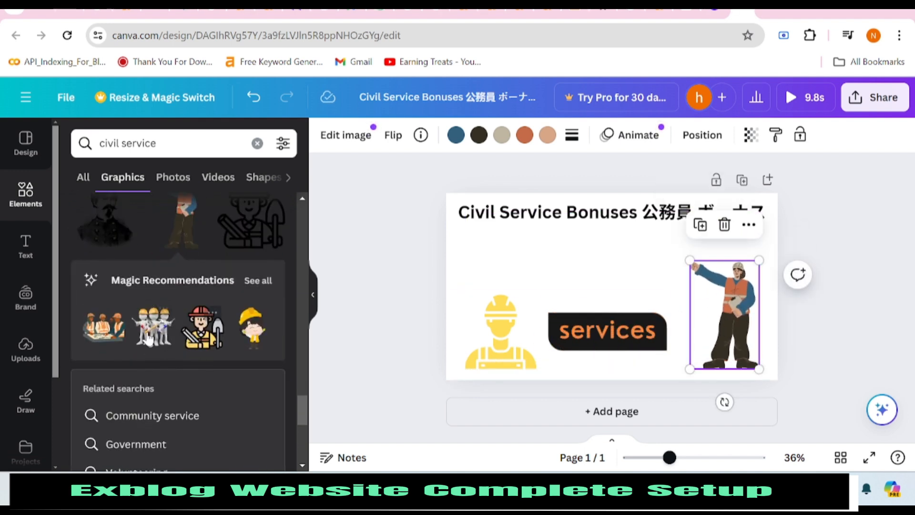
left_click(129, 333)
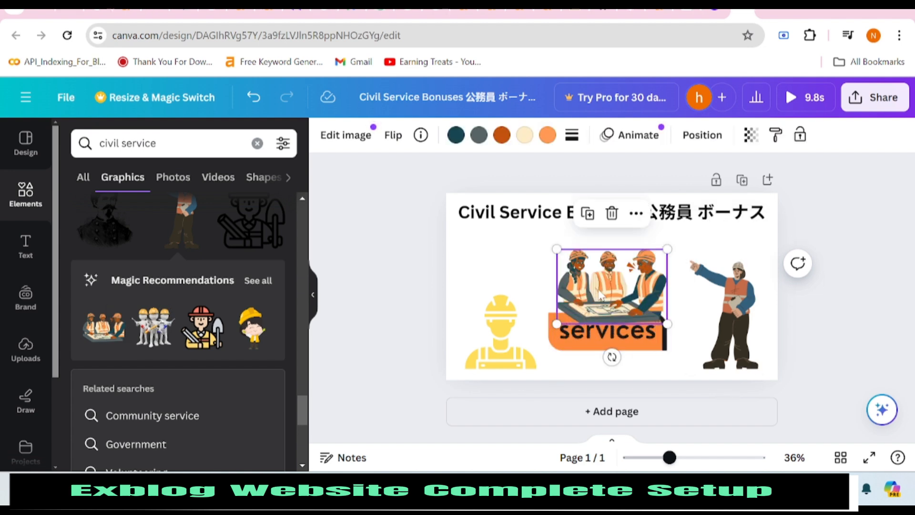
left_click_drag(611, 286, 506, 336)
left_click(501, 352)
key("Delete")
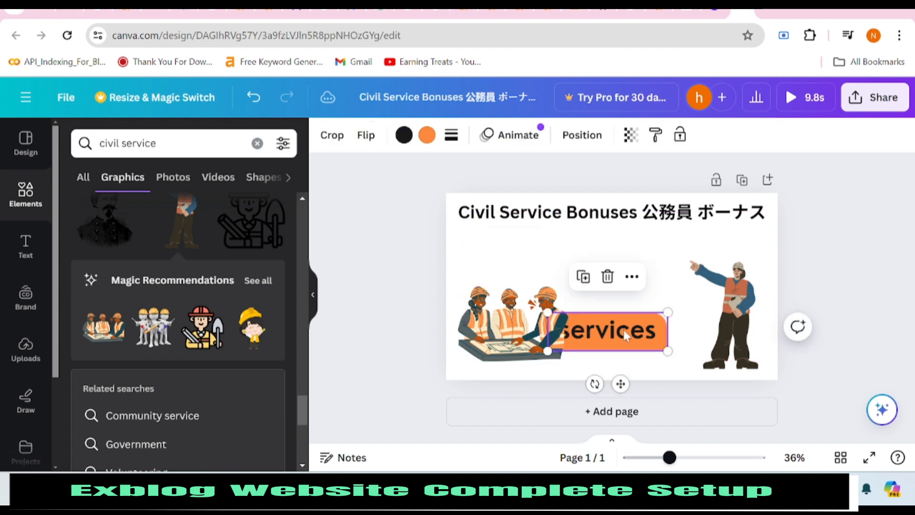
left_click_drag(625, 331, 646, 333)
left_click_drag(501, 330, 501, 335)
left_click(625, 251)
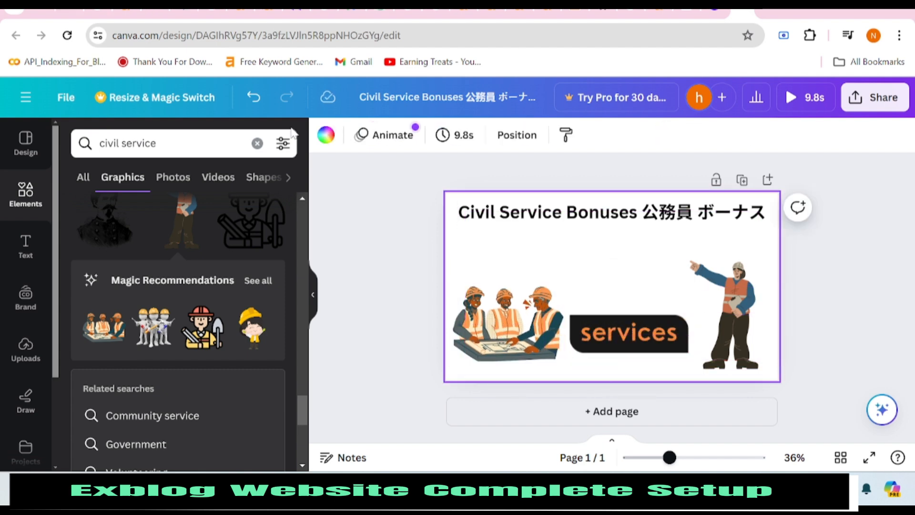
Make the page background lime green, then lighten it to very pale green #F7FFEE.
left_click(327, 134)
scroll(73, 304, "down", 5)
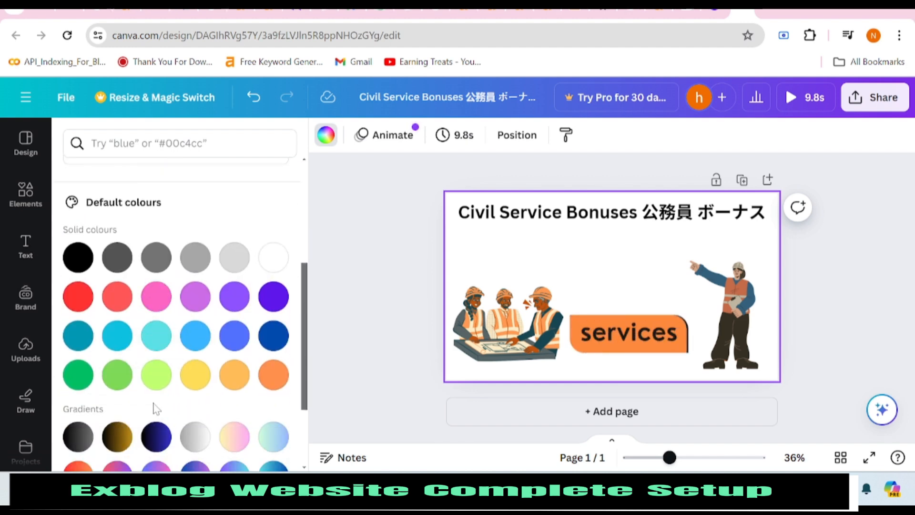
left_click(157, 367)
left_click(322, 138)
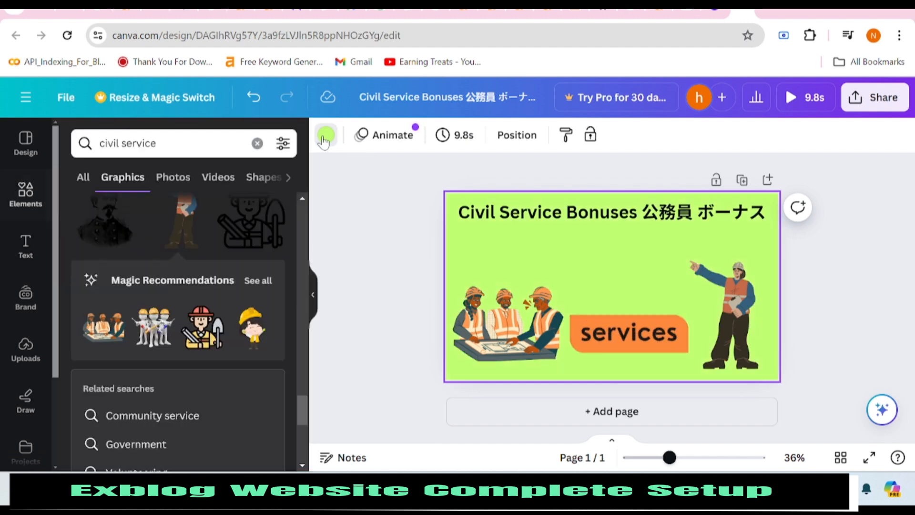
left_click(322, 141)
left_click(157, 265)
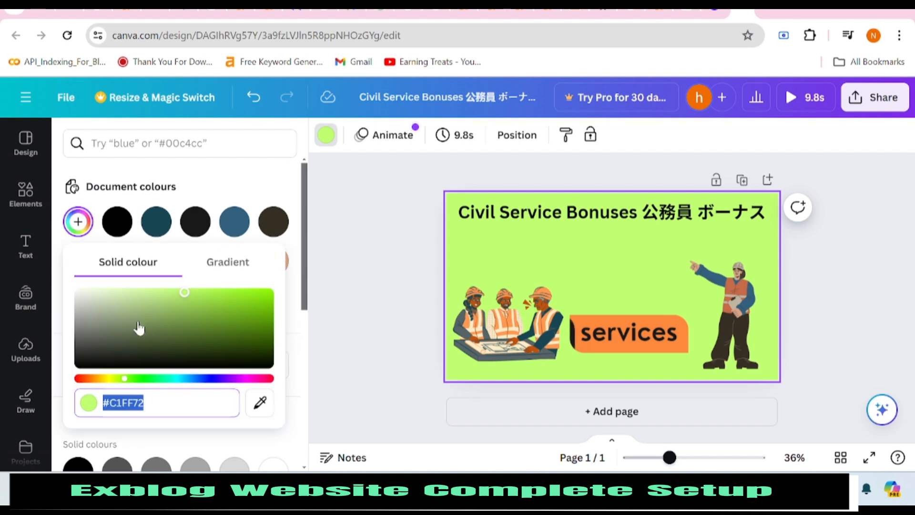
left_click_drag(179, 293, 93, 290)
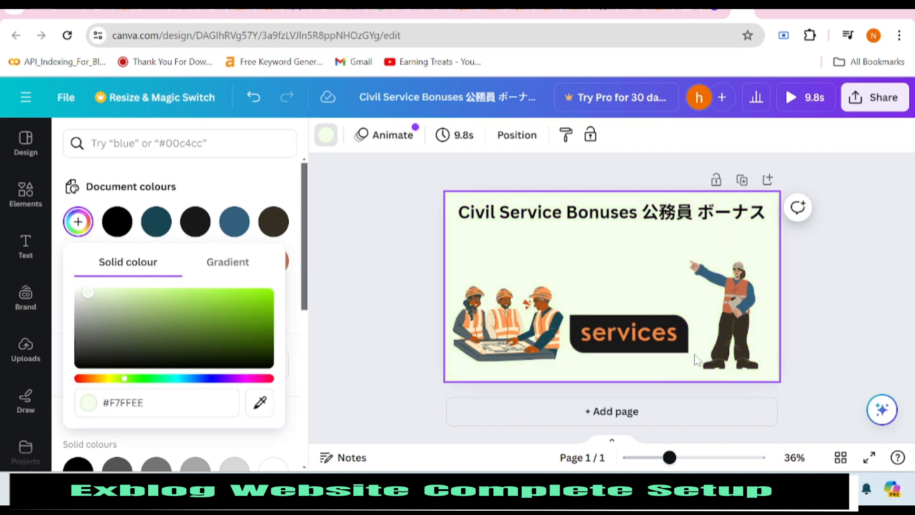
left_click(33, 192)
Search Elements for 'bonus' and place the gift-in-hand graphic above the services label.
left_click(143, 143)
type("bo")
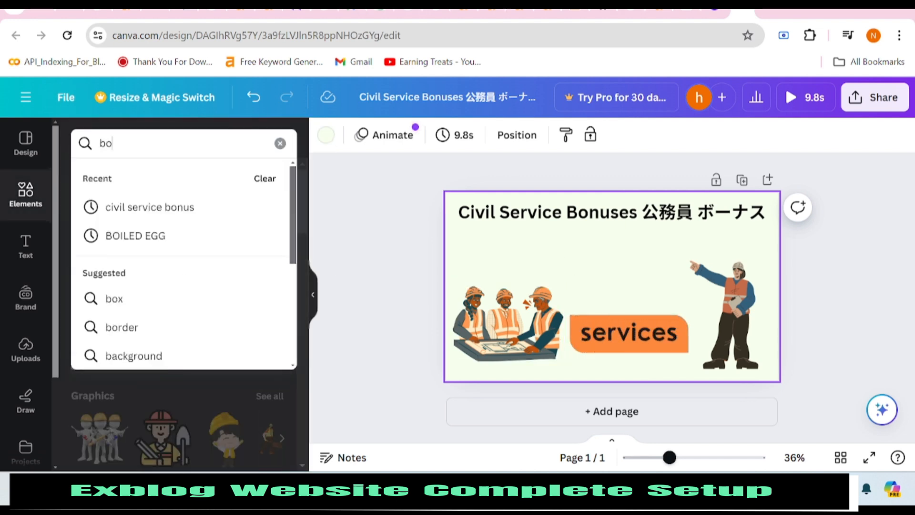
type("nus")
key("Return")
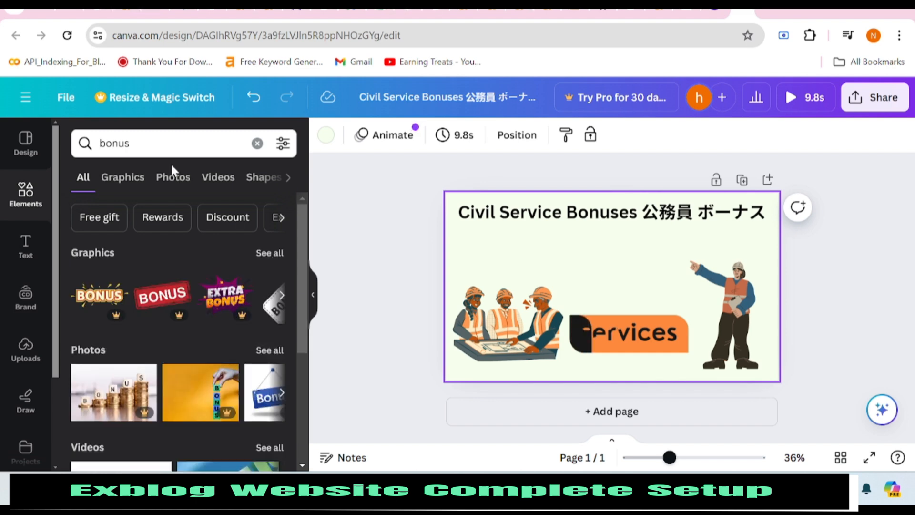
left_click(271, 253)
scroll(256, 299, "down", 3)
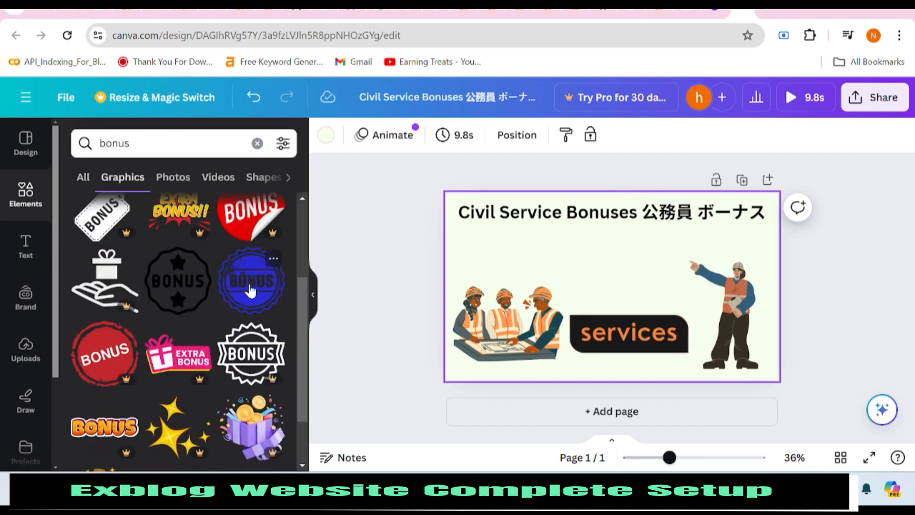
scroll(191, 286, "down", 5)
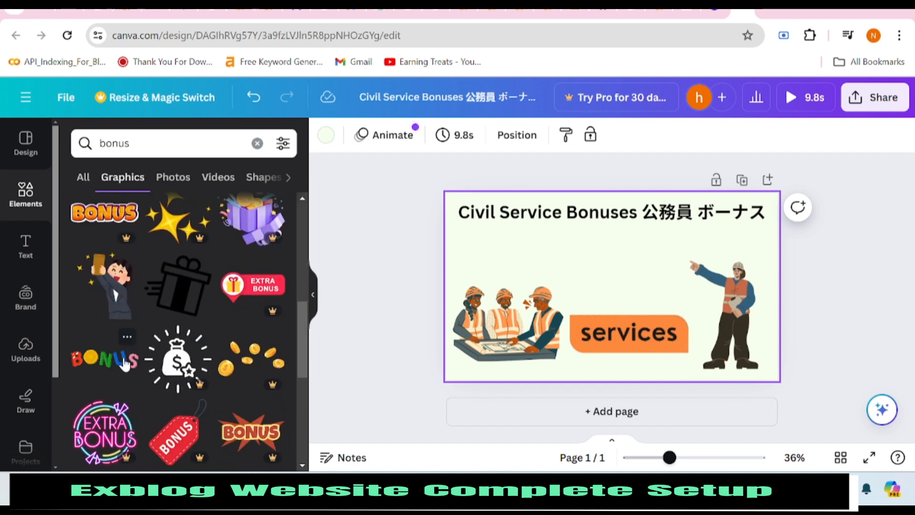
scroll(237, 405, "down", 5)
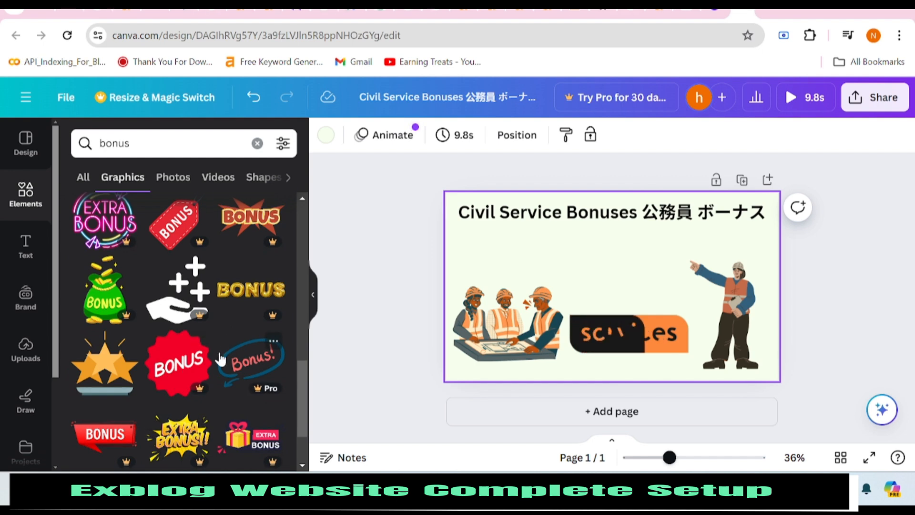
scroll(196, 375, "down", 8)
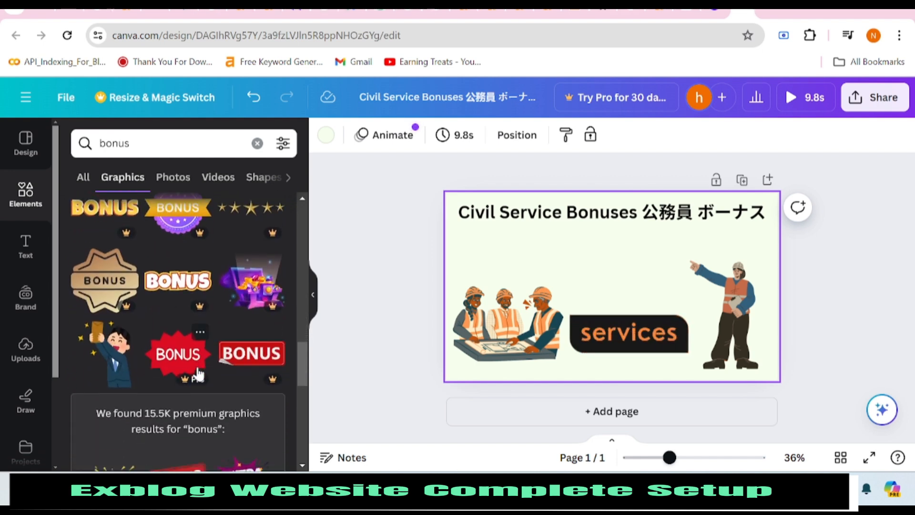
scroll(197, 370, "down", 5)
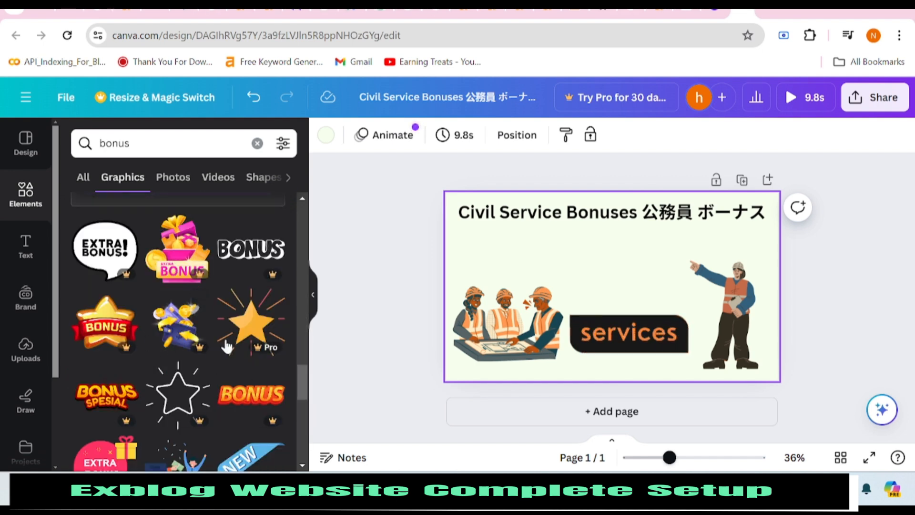
scroll(227, 346, "down", 3)
scroll(188, 316, "down", 5)
scroll(183, 329, "up", 3)
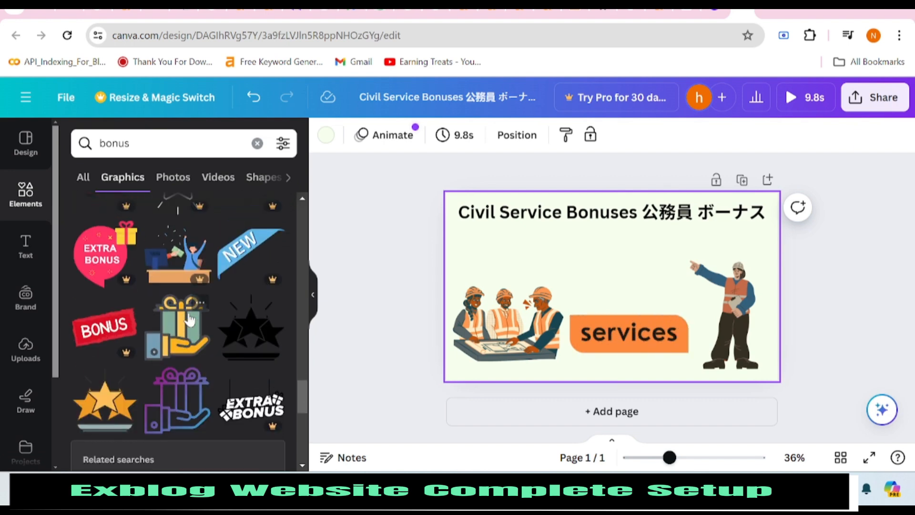
left_click(178, 340)
left_click_drag(607, 298, 608, 277)
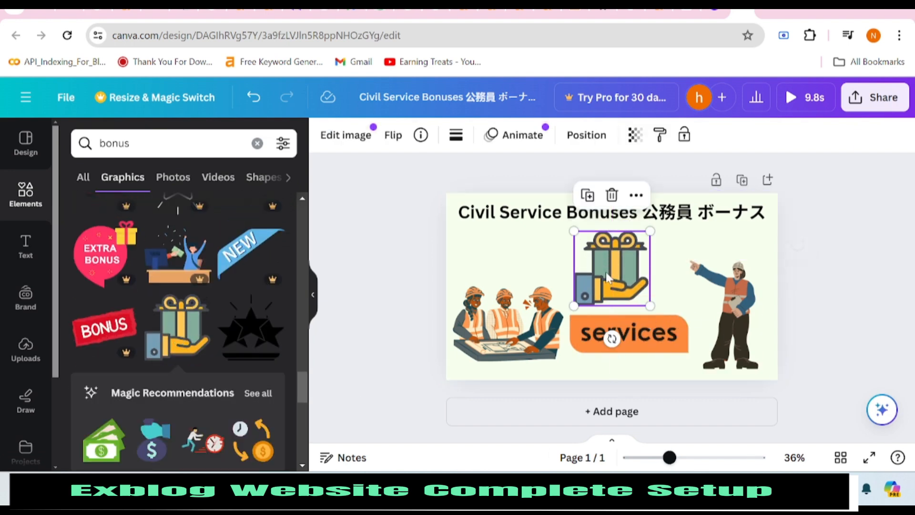
left_click_drag(636, 268, 628, 278)
Add the blue BONUS stamp, shrink it and place it beside the pointing worker.
scroll(190, 333, "down", 2)
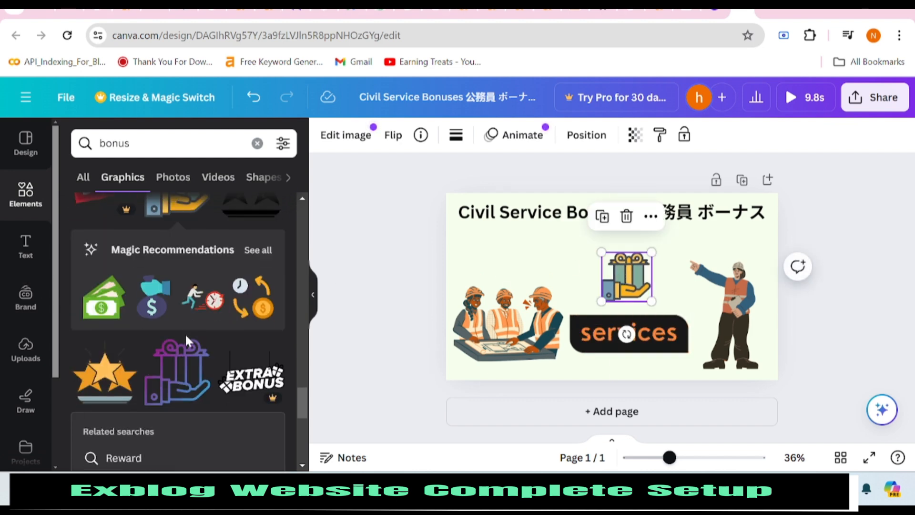
scroll(185, 336, "down", 3)
scroll(185, 339, "up", 3)
scroll(186, 342, "down", 5)
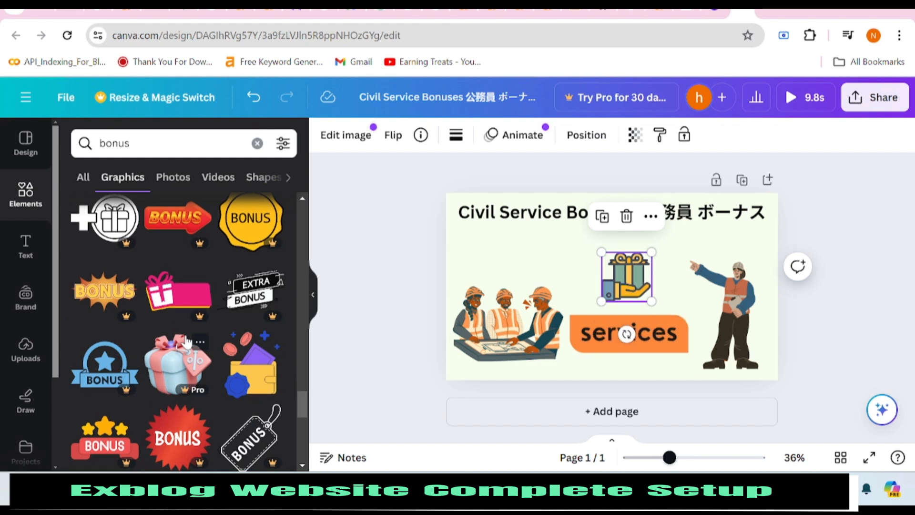
scroll(187, 342, "up", 20)
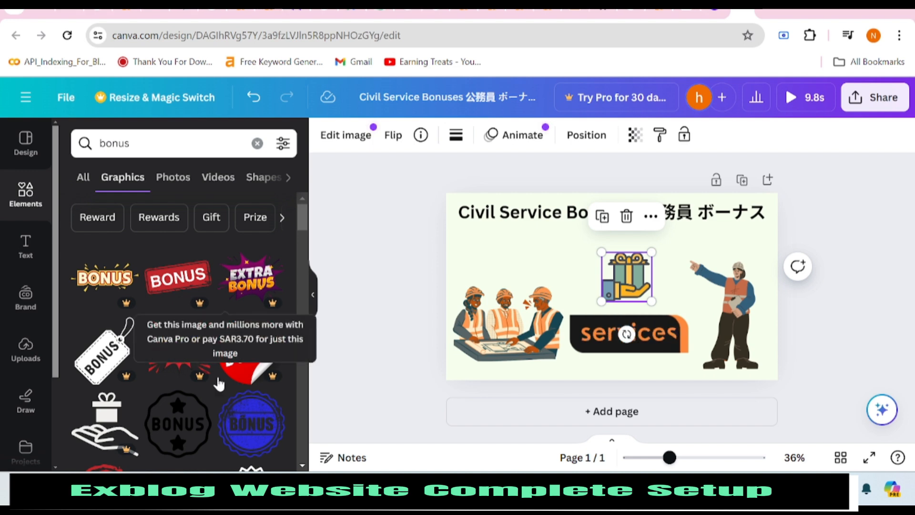
scroll(219, 382, "down", 2)
left_click(235, 359)
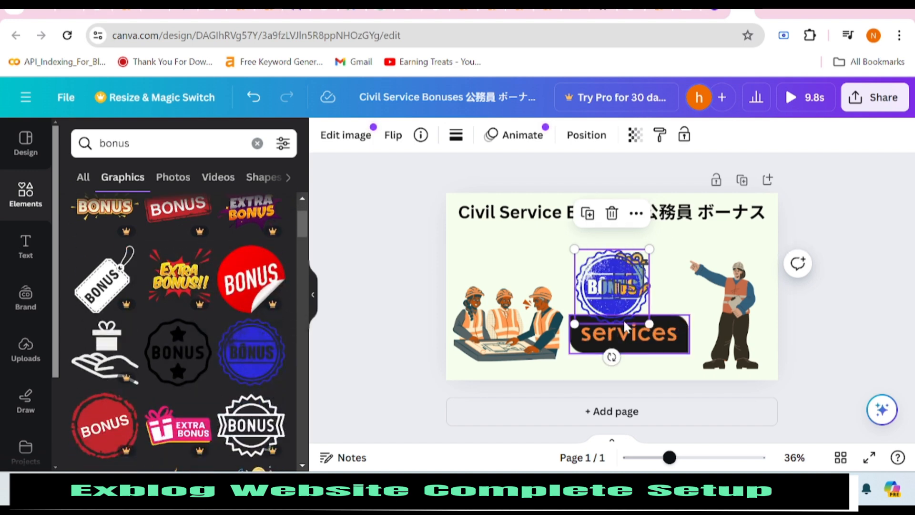
left_click_drag(621, 294, 590, 285)
left_click_drag(618, 235, 563, 260)
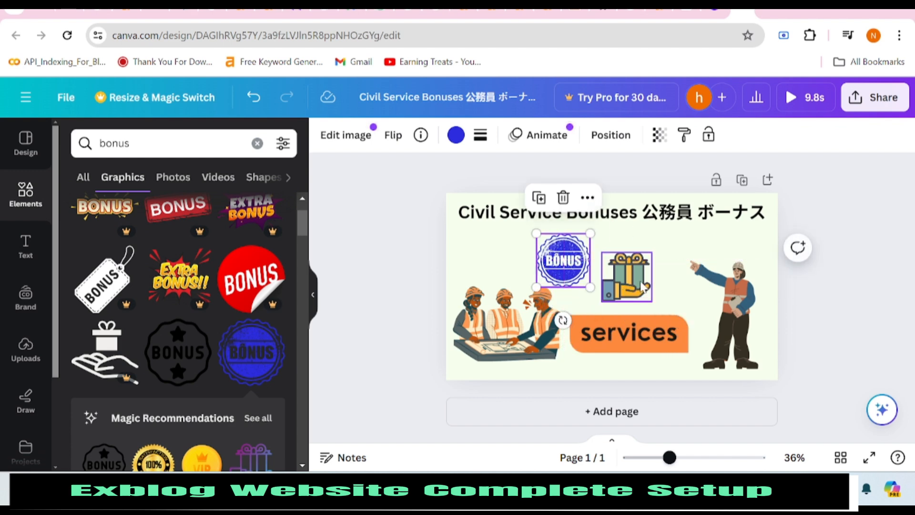
mouse_move(624, 276)
left_mouse_down()
mouse_move(602, 277)
mouse_move(680, 301)
mouse_move(643, 293)
mouse_move(642, 279)
mouse_move(627, 292)
mouse_move(611, 282)
mouse_move(648, 278)
mouse_move(641, 272)
left_mouse_up()
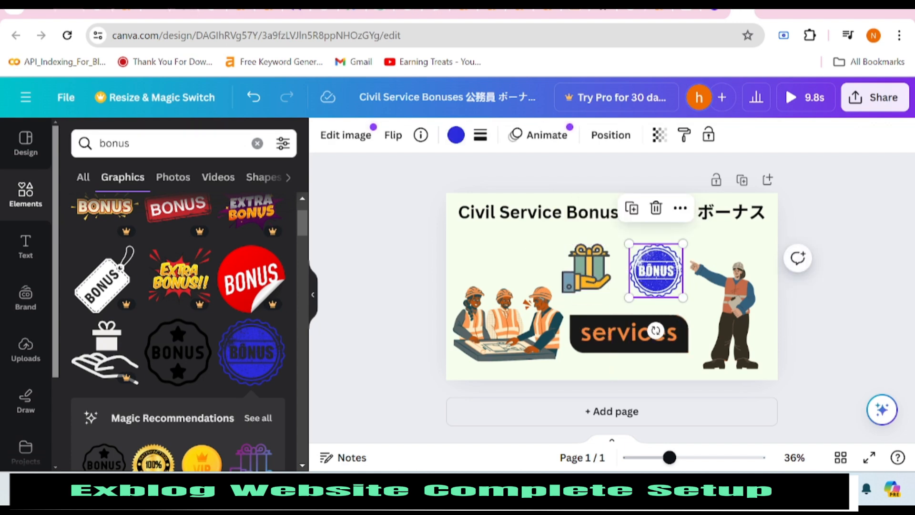
Tint the page background slightly greener to #F3FFE6.
left_click(481, 257)
left_click(327, 138)
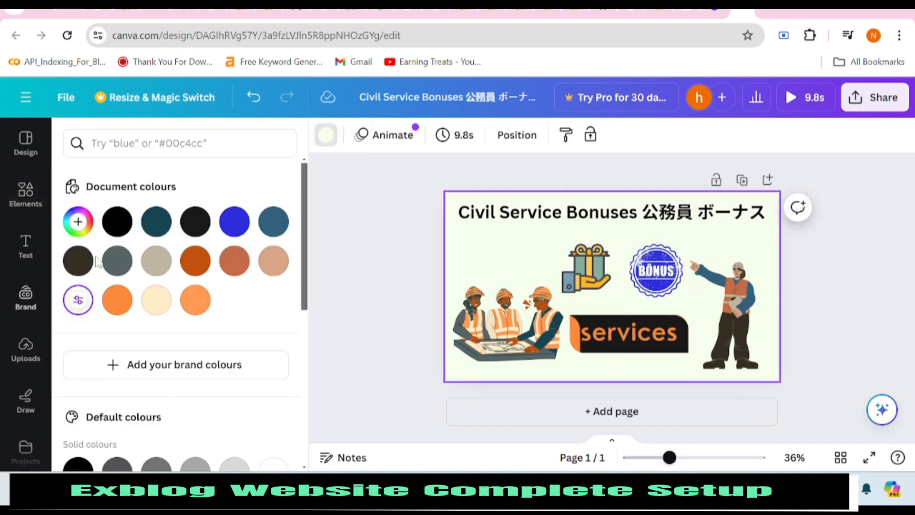
left_click(78, 299)
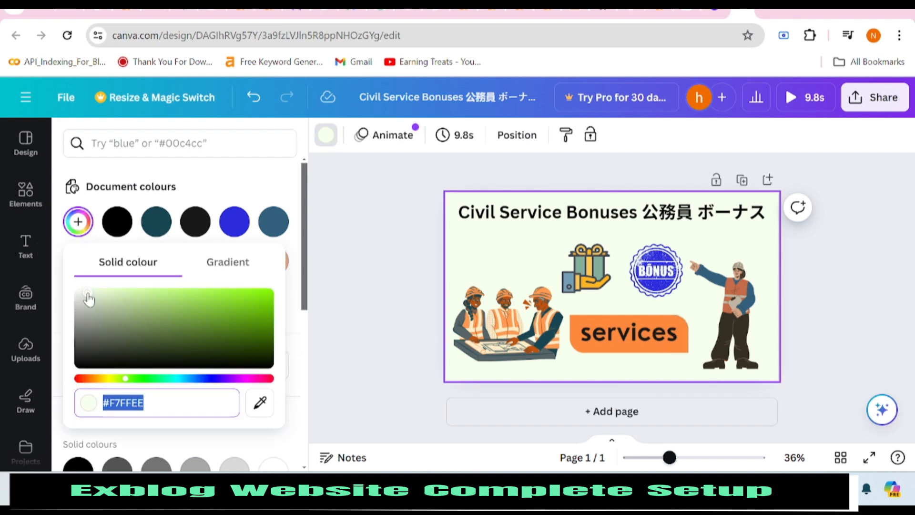
left_click_drag(87, 292, 96, 292)
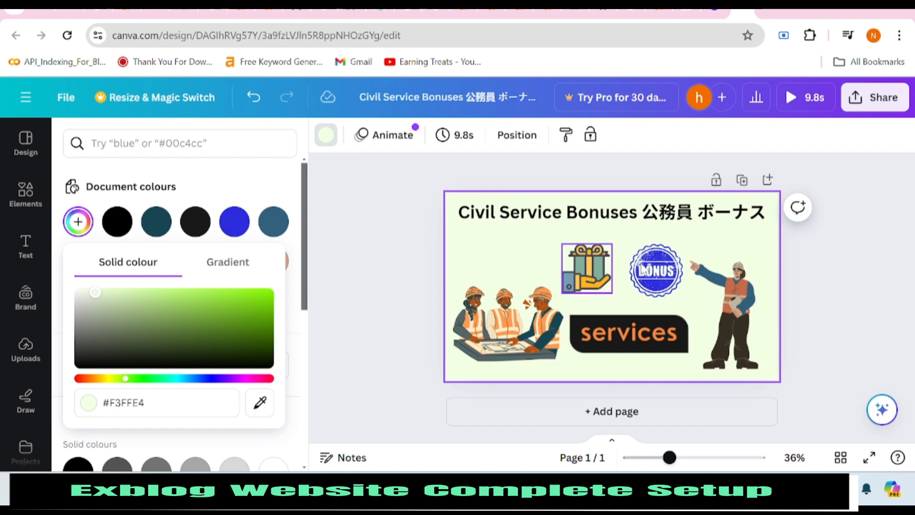
Download the design as a JPG image.
left_click(876, 97)
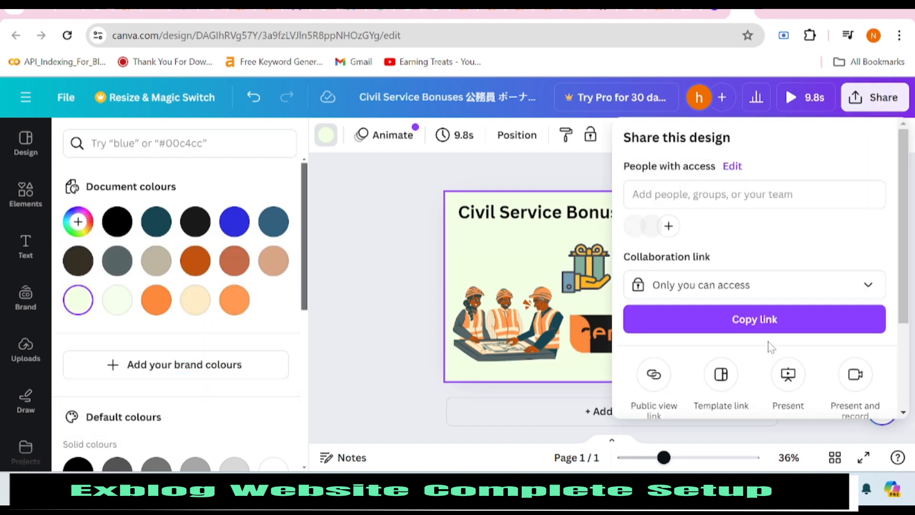
scroll(738, 352, "down", 3)
left_click(721, 337)
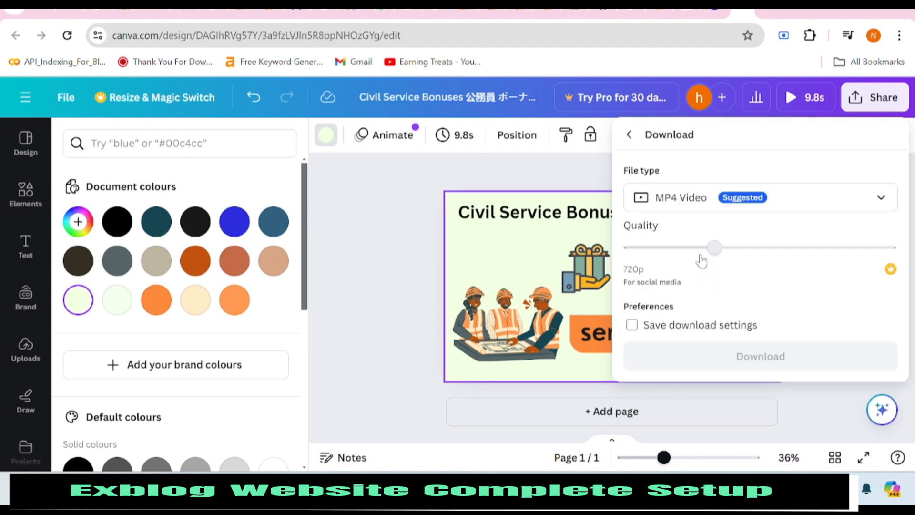
left_click(715, 202)
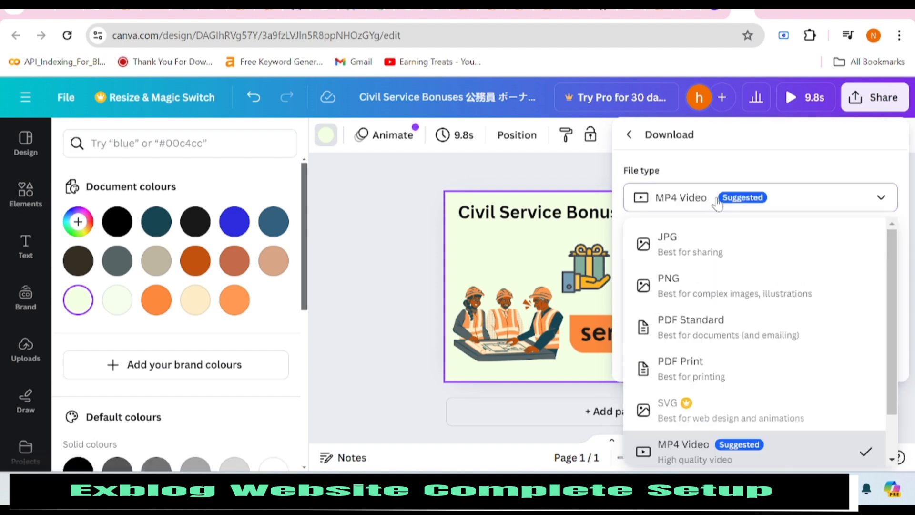
left_click(712, 244)
left_click(787, 387)
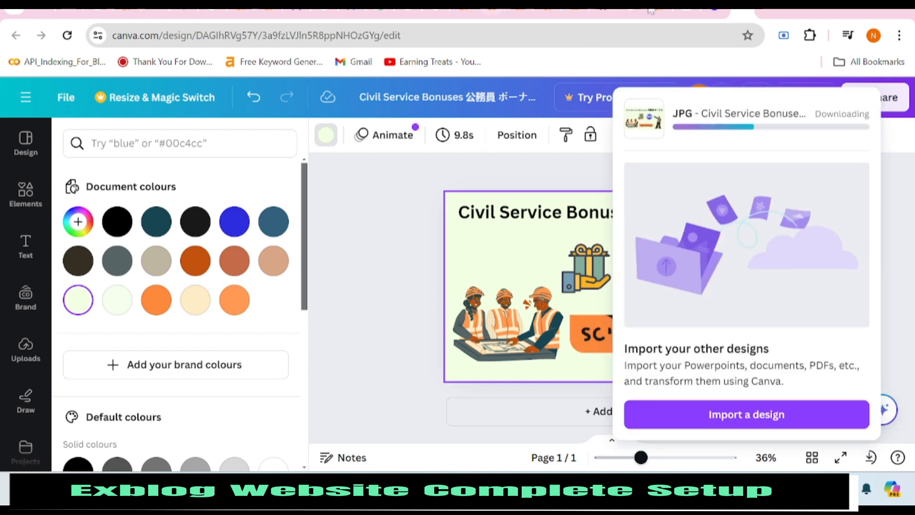
Upload the downloaded Civil Service Bonuses JPG to the Excite Blog new post.
left_click(605, 12)
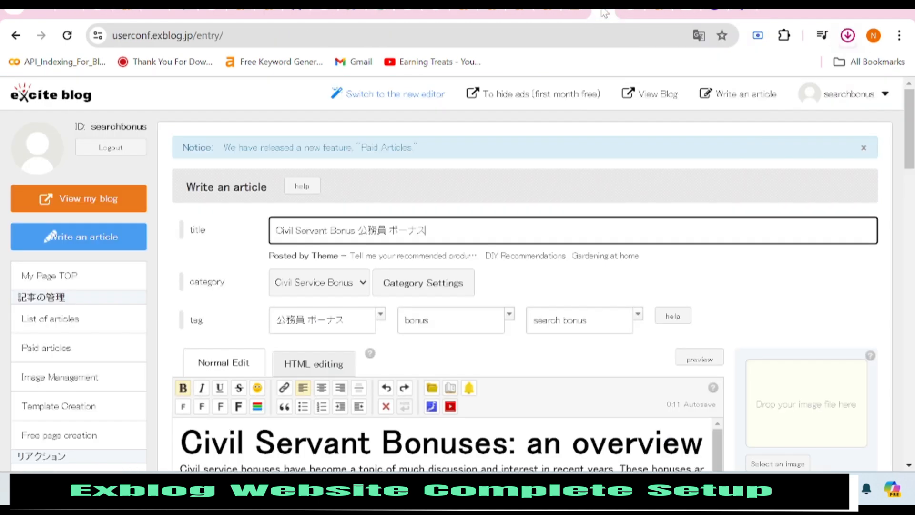
scroll(638, 307, "down", 4)
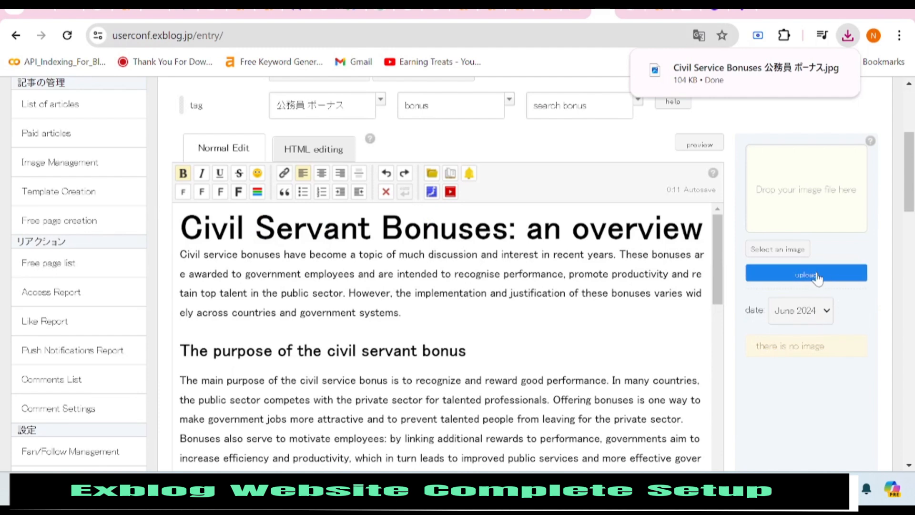
left_click(792, 252)
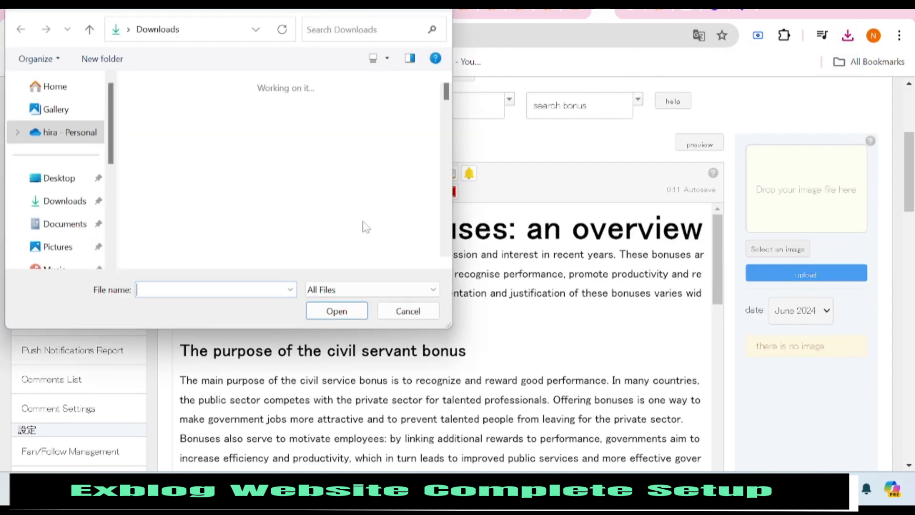
double_click(152, 135)
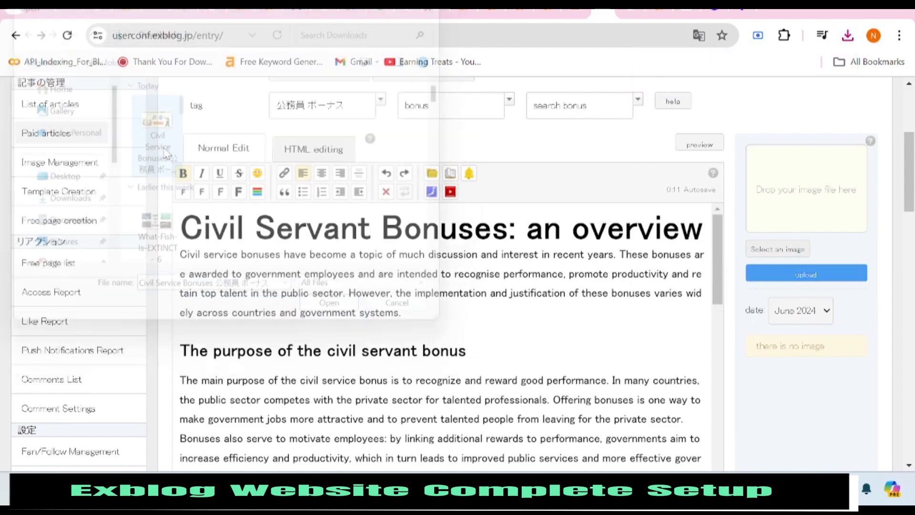
left_click(782, 279)
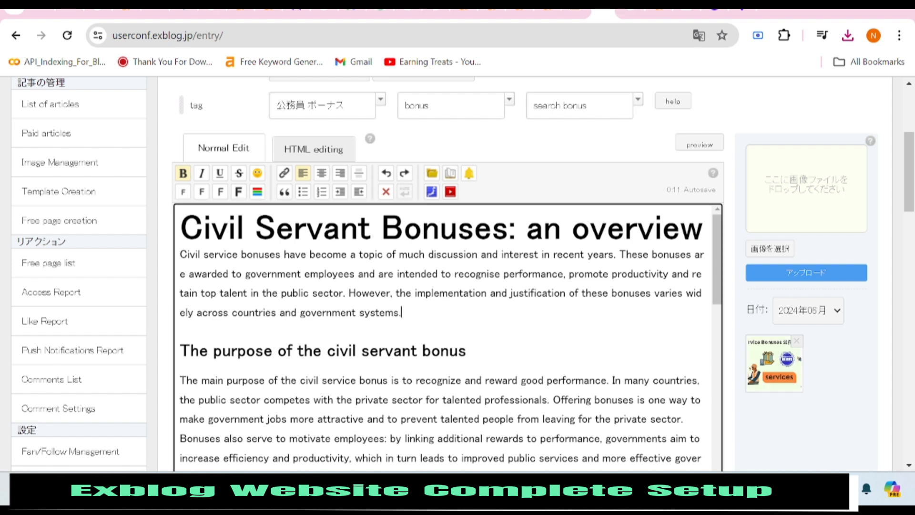
Insert the image below the introductory paragraph, remove the extra blank lines and centre it.
key("Return")
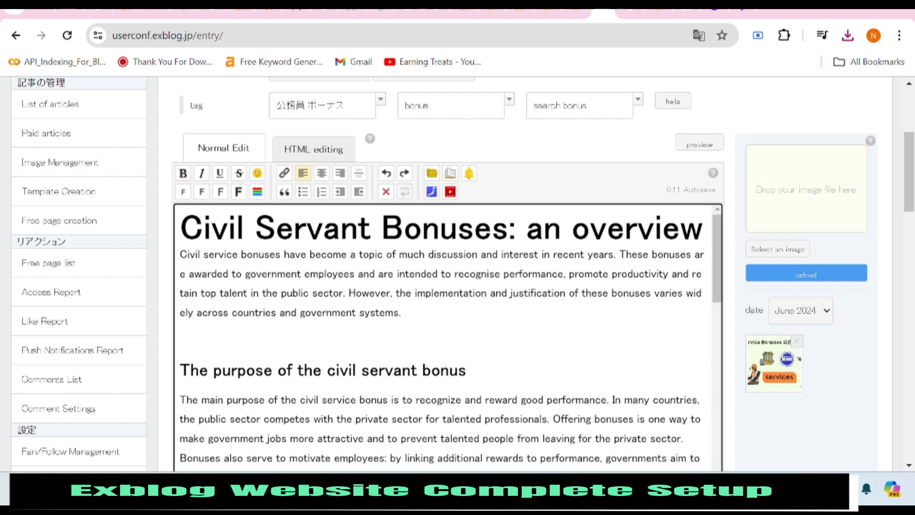
left_click(773, 395)
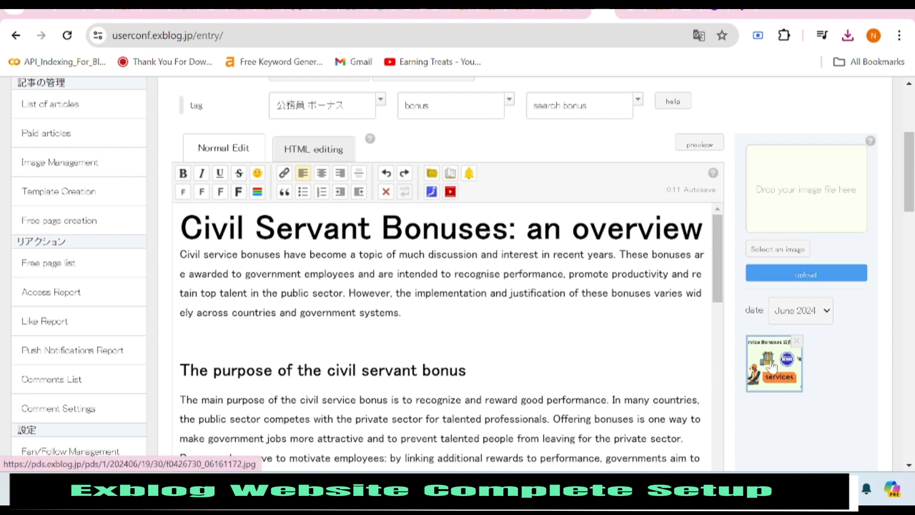
scroll(384, 284, "down", 4)
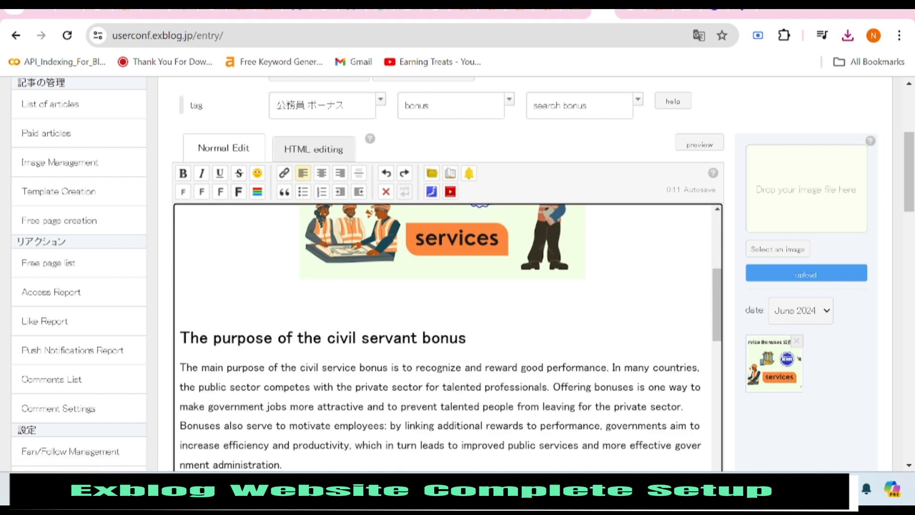
key("BackSpace")
key("Left")
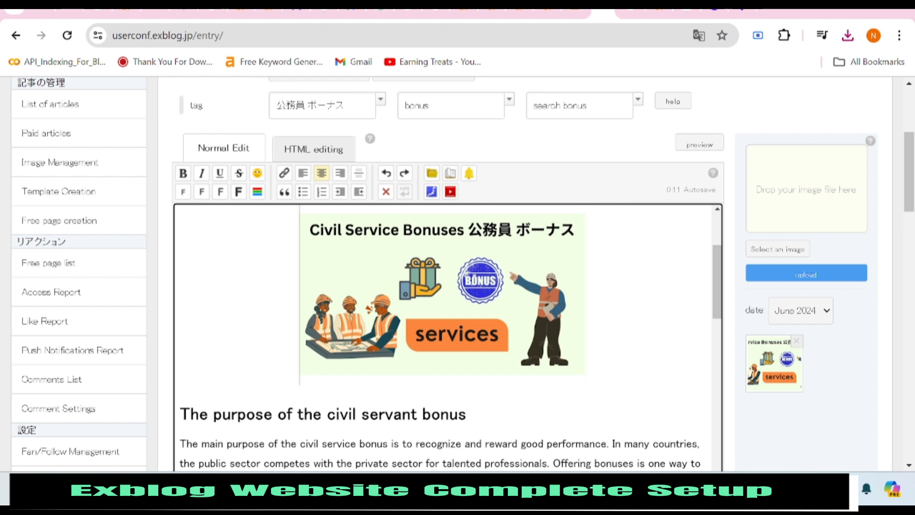
key("Down")
key("BackSpace")
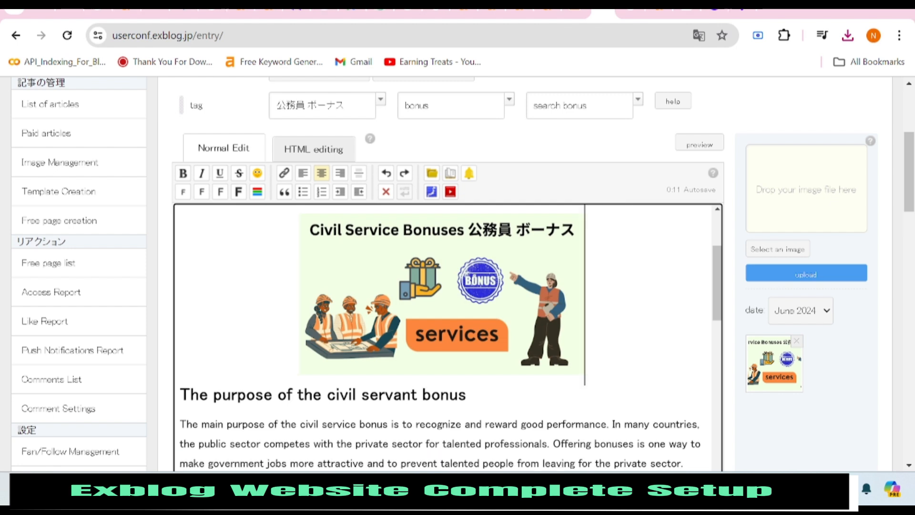
left_click(403, 304)
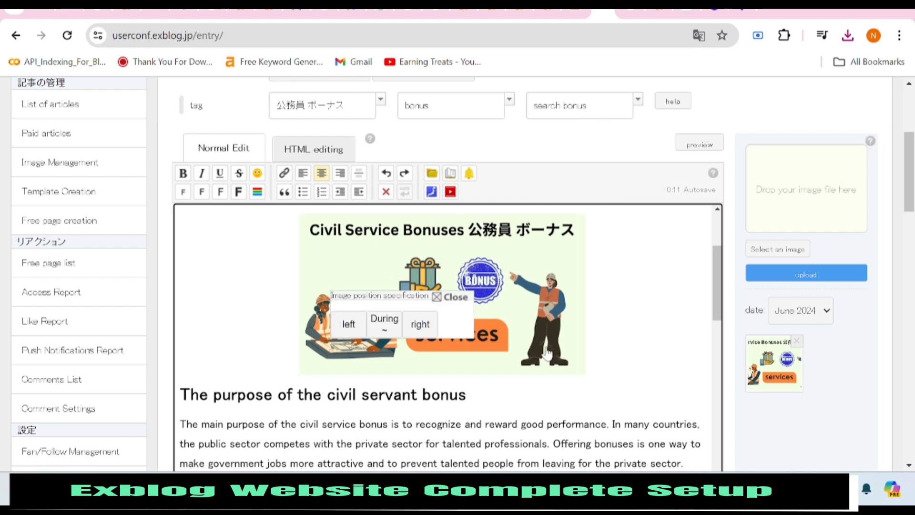
left_click(618, 317)
scroll(448, 339, "down", 15)
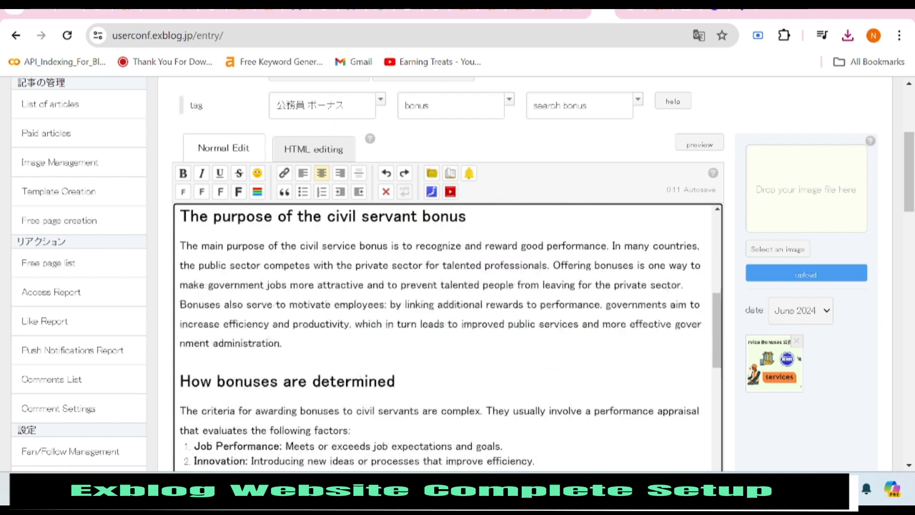
Set the uploaded Civil Service Bonuses image as the post thumbnail and scroll to the publishing settings.
scroll(766, 367, "down", 2)
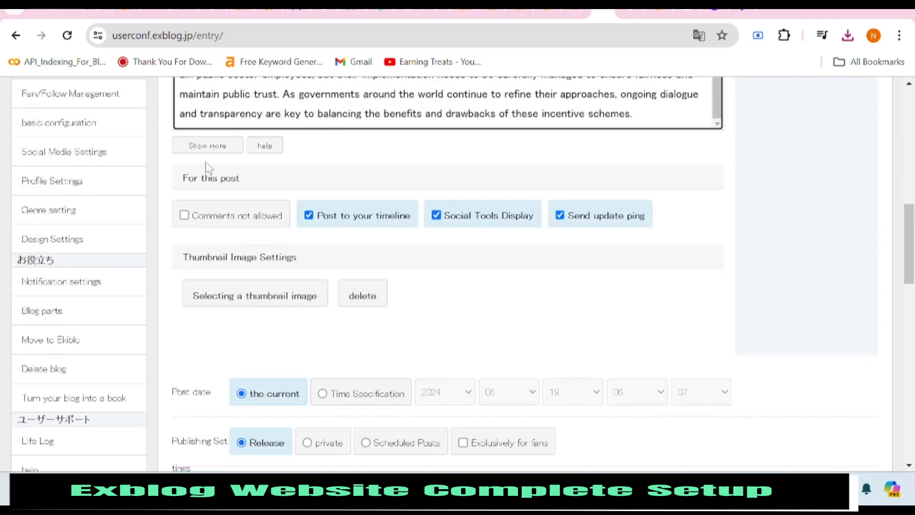
left_click(272, 299)
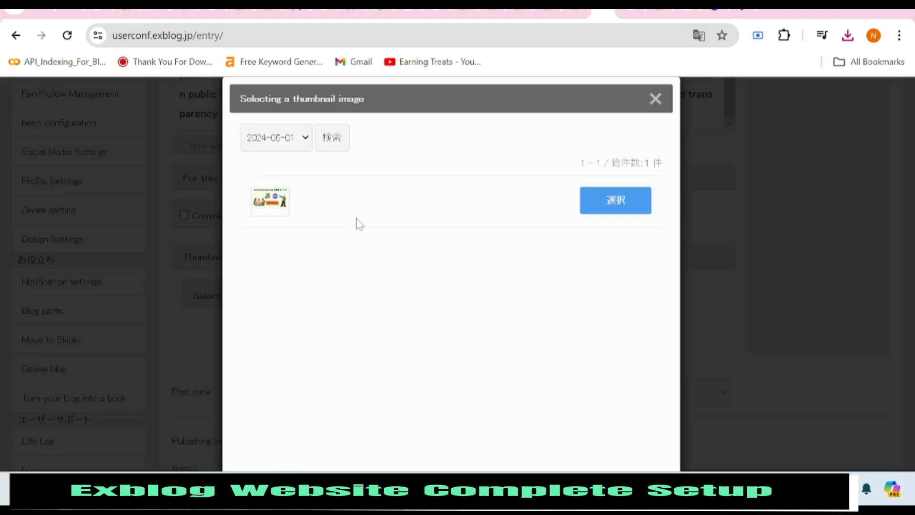
left_click(605, 205)
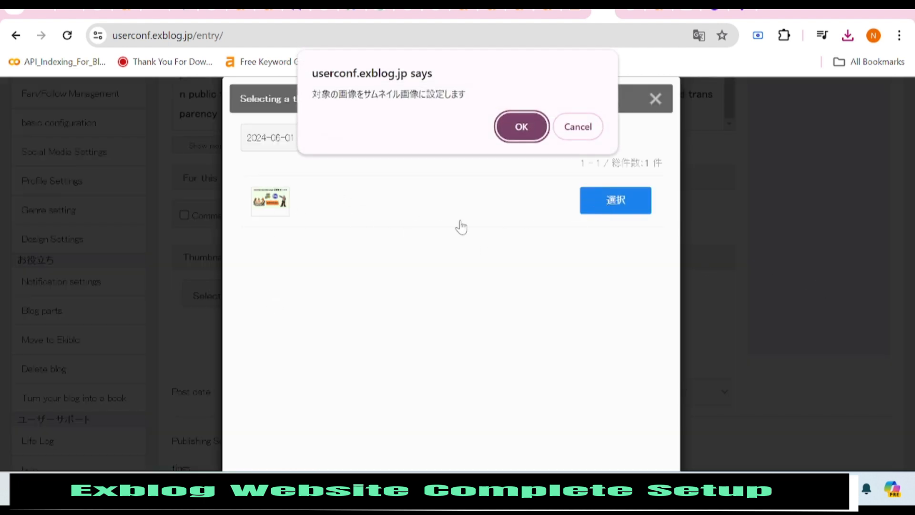
left_click(521, 126)
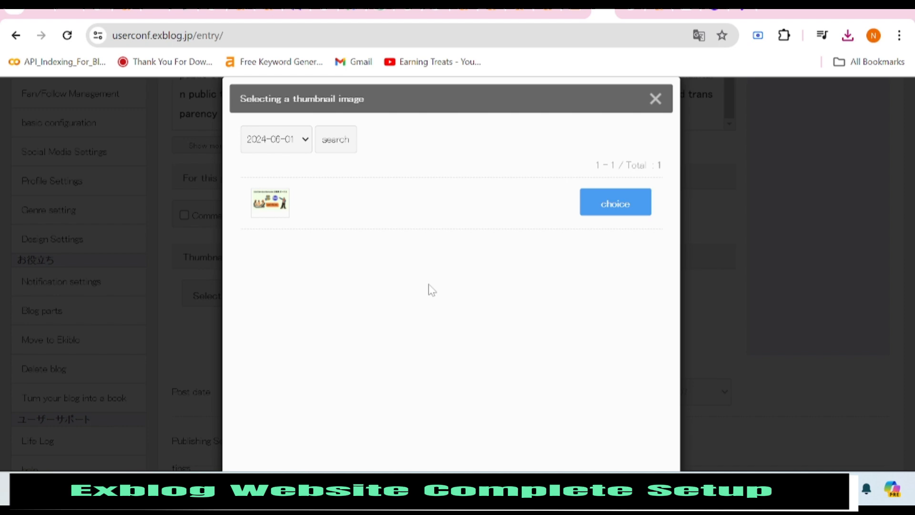
left_click(654, 100)
scroll(423, 330, "down", 2)
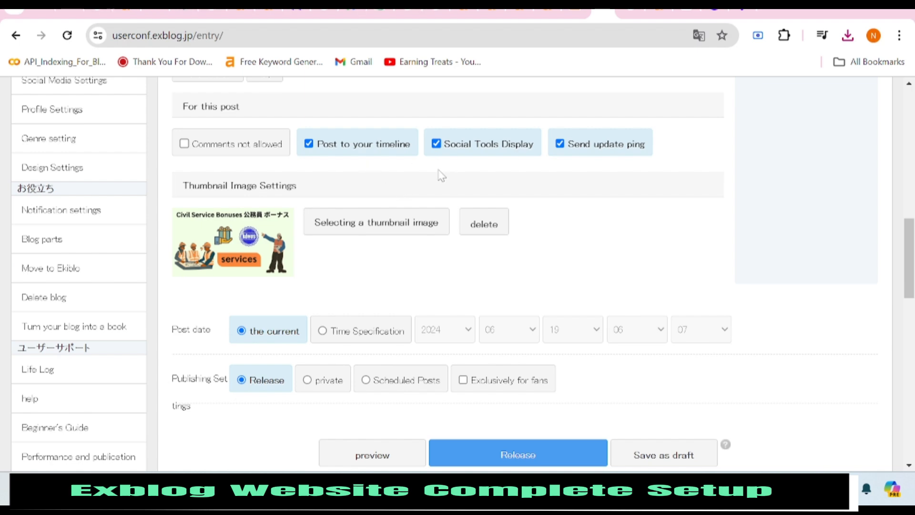
scroll(521, 191, "down", 3)
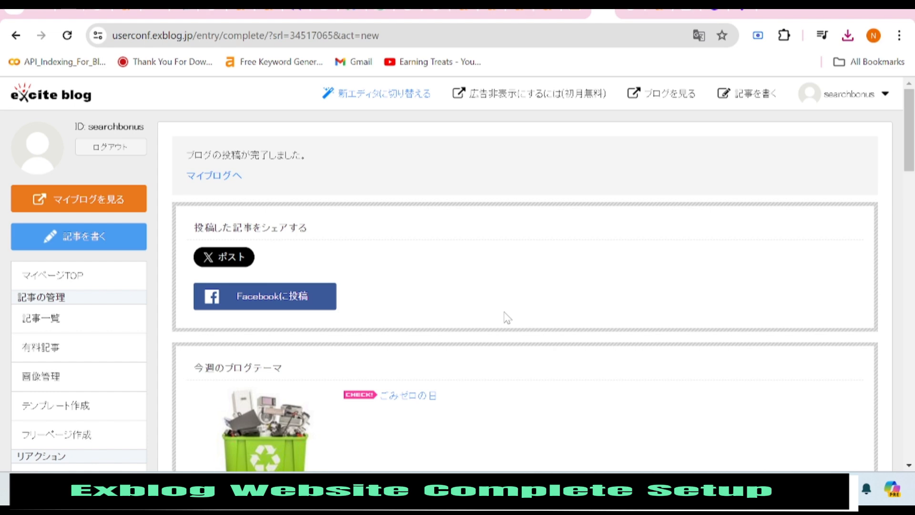
Translate the post-complete confirmation page into English.
right_click(405, 169)
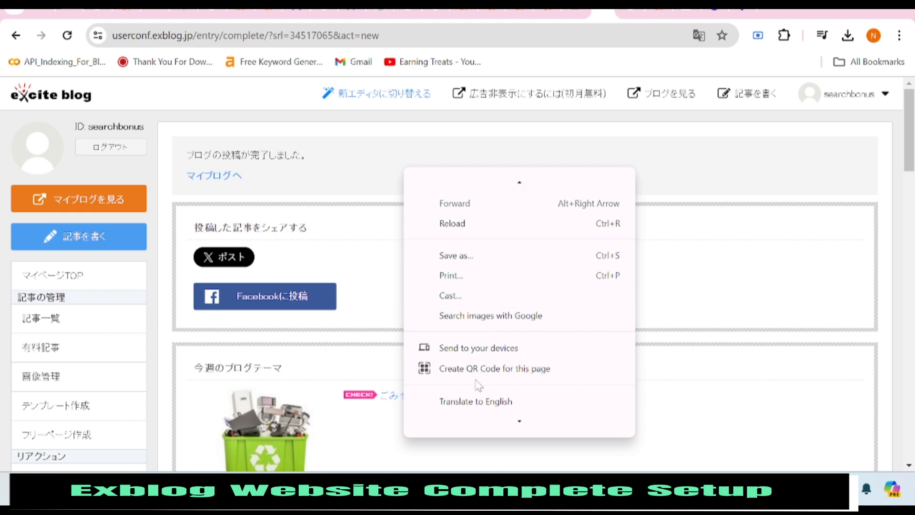
left_click(478, 401)
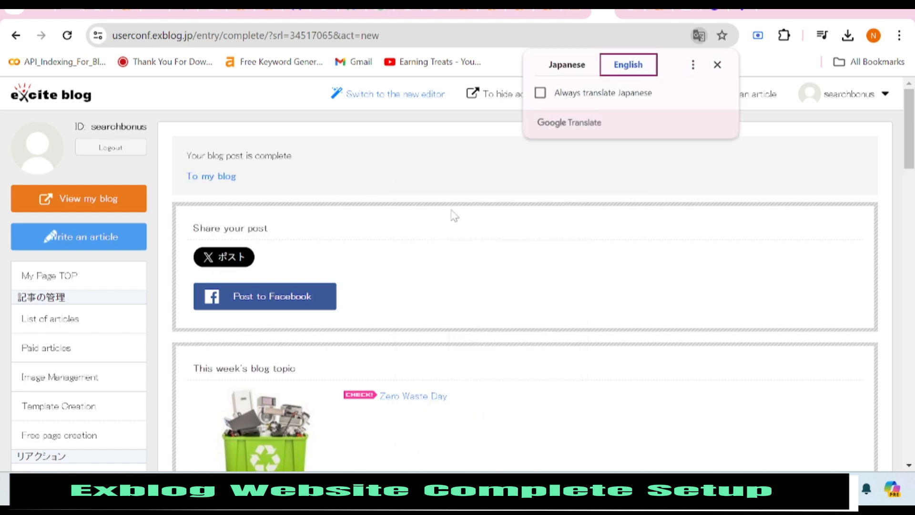
scroll(452, 215, "down", 1)
scroll(429, 248, "up", 1)
View the published article on the live blog and dismiss the translation popup.
left_click(81, 204)
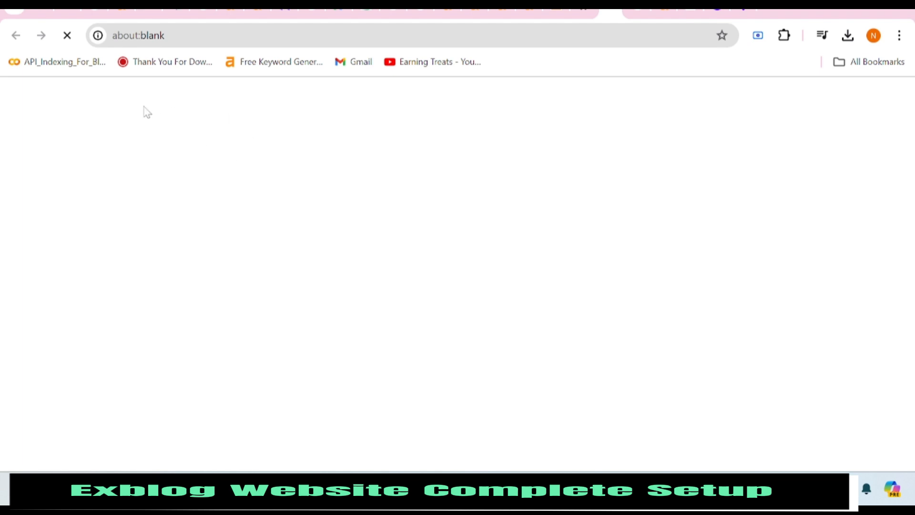
scroll(458, 237, "down", 8)
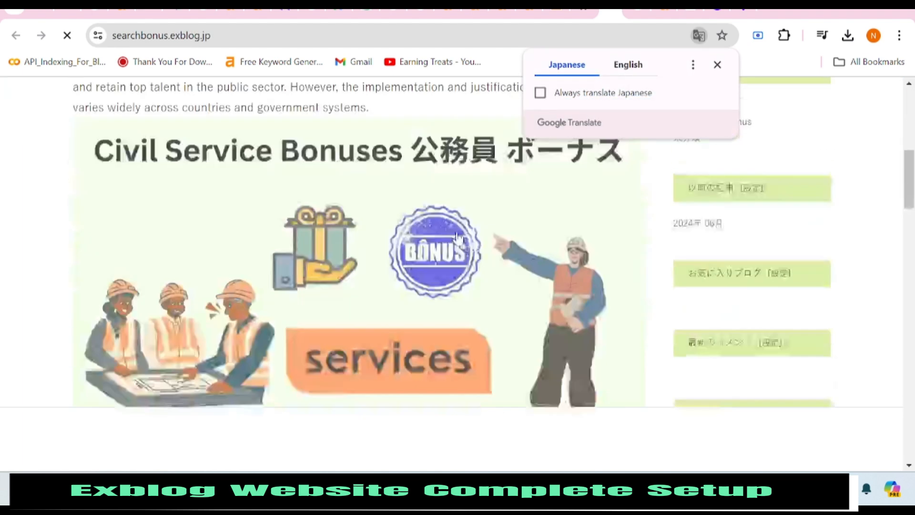
scroll(457, 237, "down", 20)
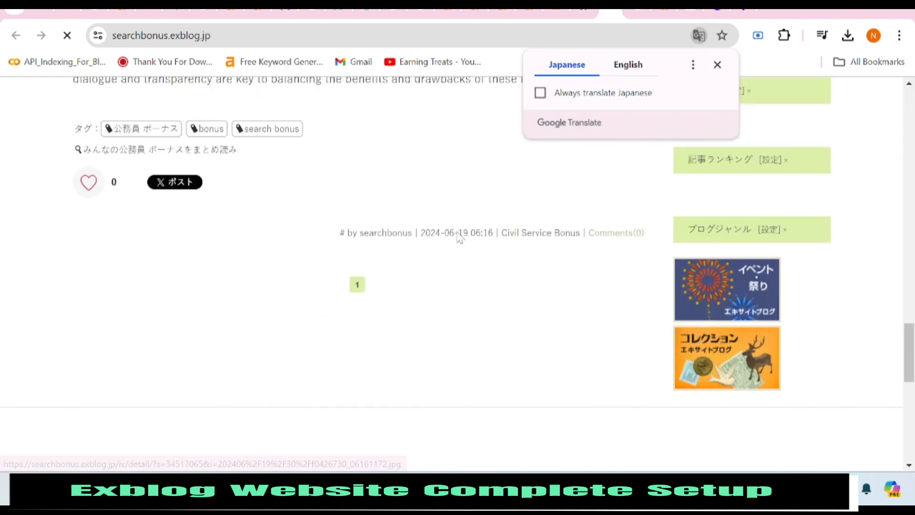
scroll(459, 236, "up", 10)
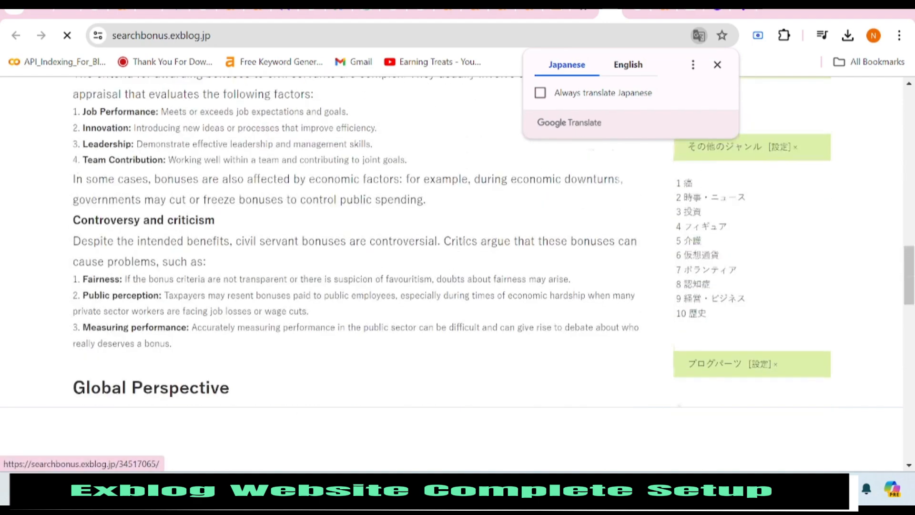
scroll(593, 166, "up", 15)
left_click(419, 168)
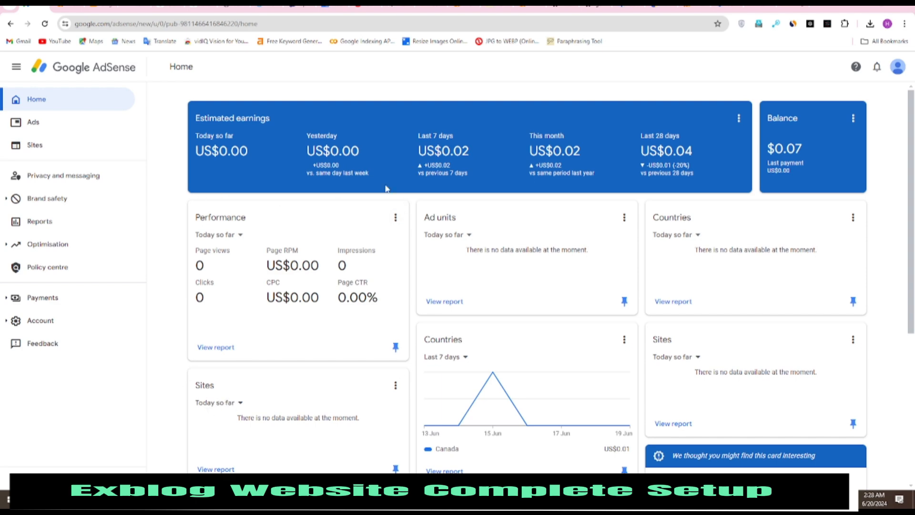
Show the Performance card for the last 3 months versus the previous 3 months.
left_click(237, 237)
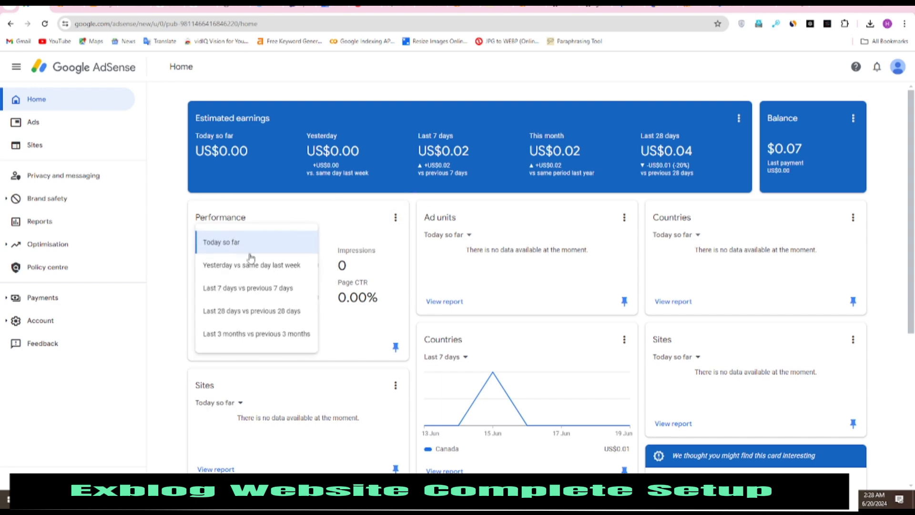
left_click(269, 335)
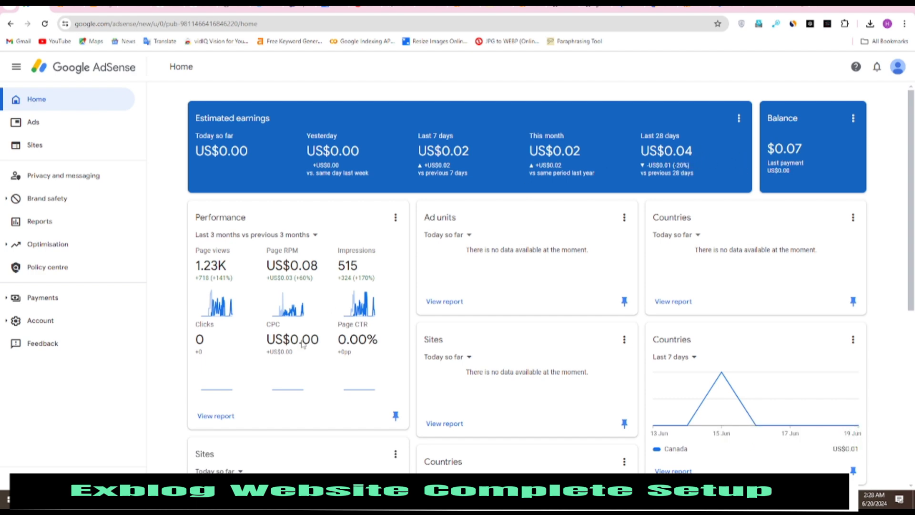
scroll(590, 320, "down", 3)
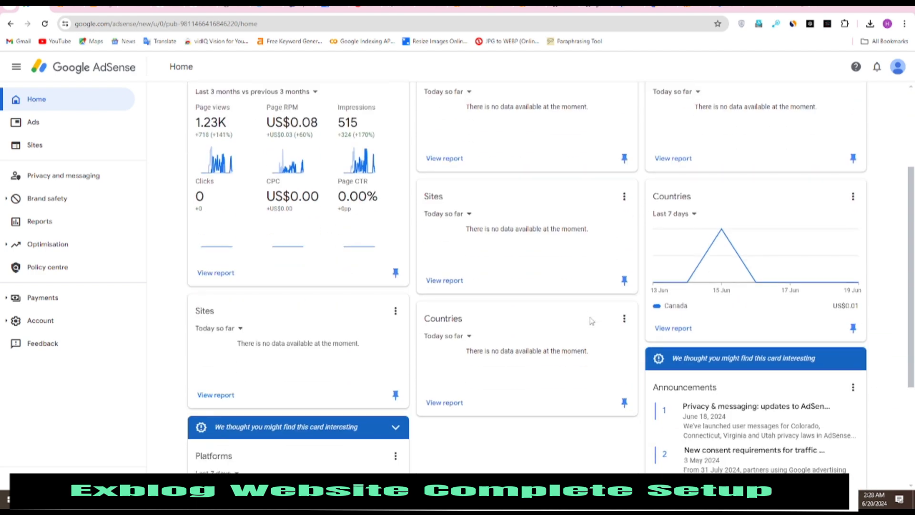
scroll(605, 290, "up", 1)
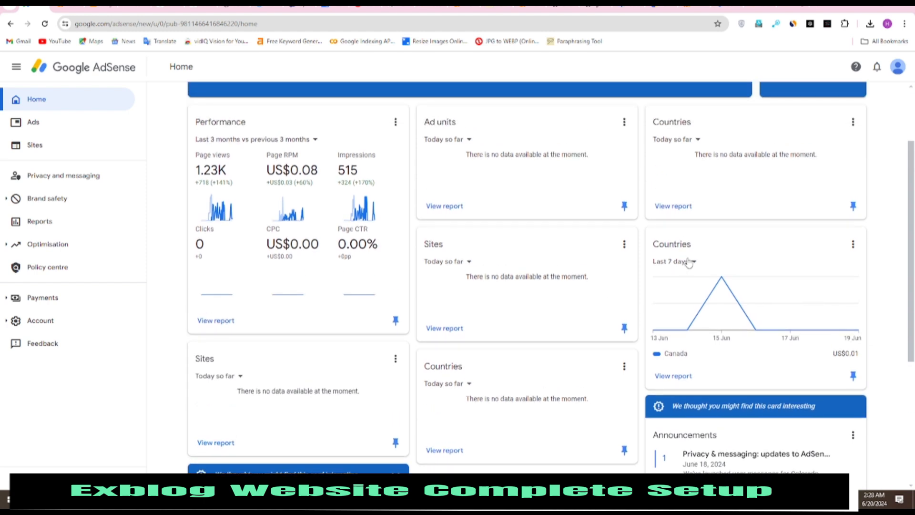
Set Countries to the last 30 days and another card to the last 3 months, then open Sites.
left_click(693, 262)
left_click(670, 338)
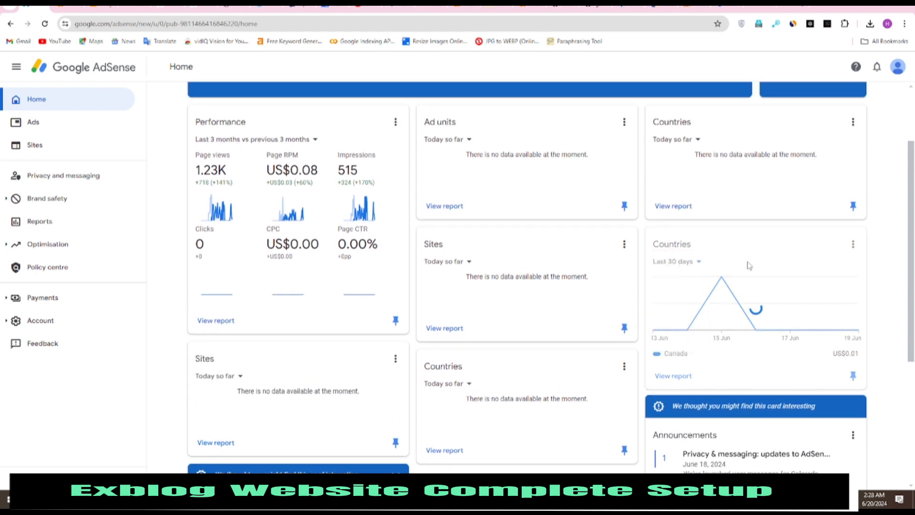
left_click(703, 263)
left_click(469, 384)
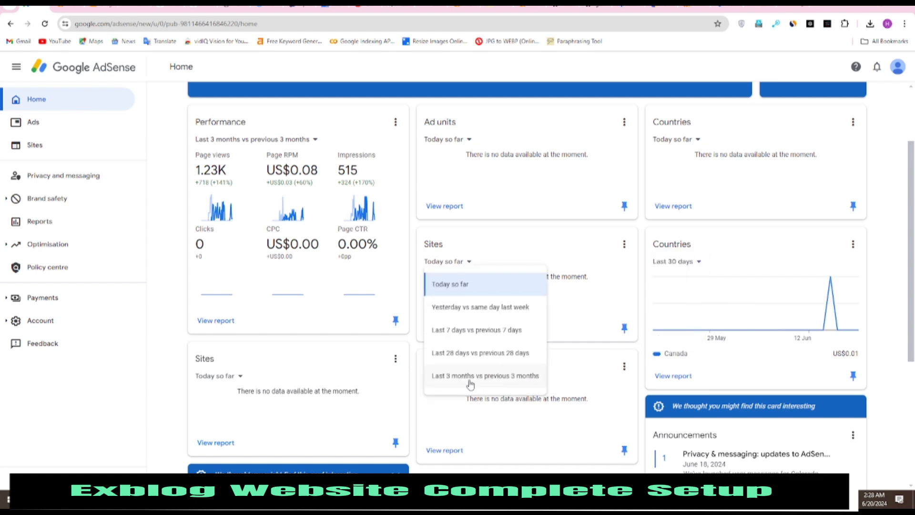
left_click(470, 376)
scroll(558, 287, "down", 7)
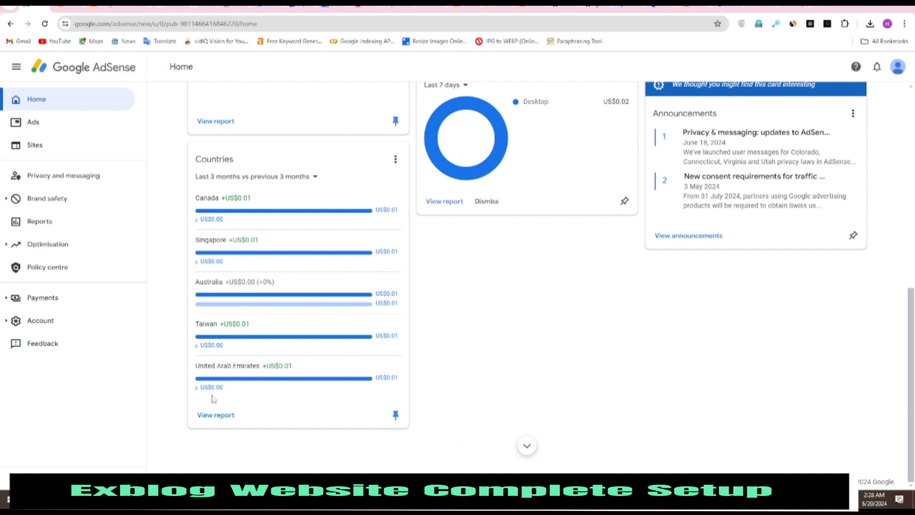
scroll(270, 281, "up", 4)
scroll(441, 275, "up", 5)
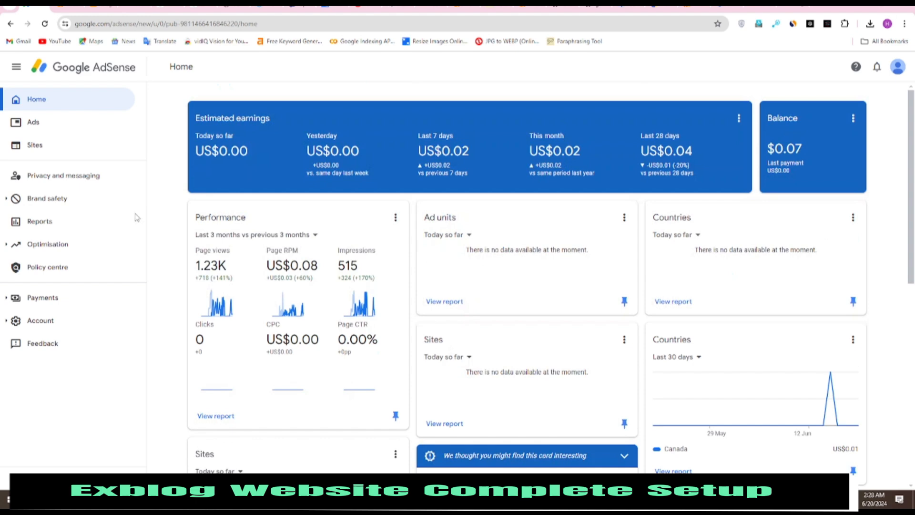
left_click(51, 145)
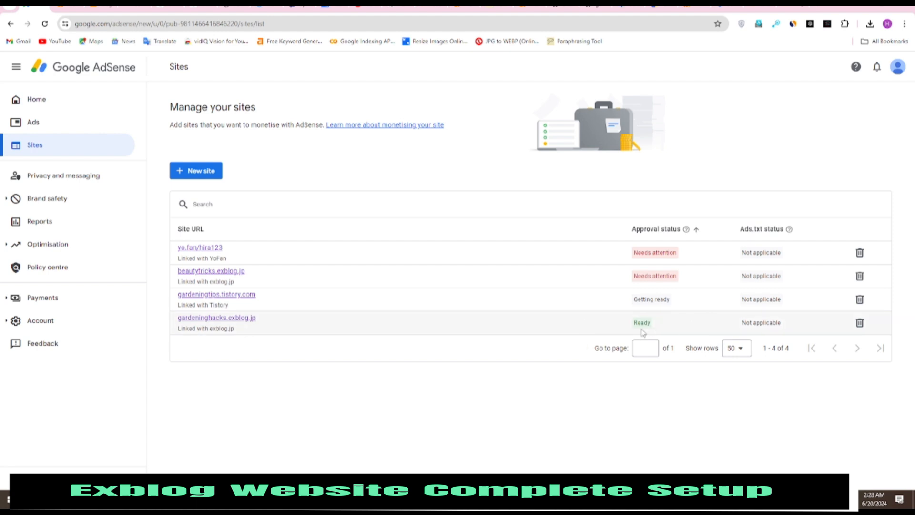
Go back to the AdSense Home dashboard, then switch to the Google Analytics realtime overview.
left_click(55, 102)
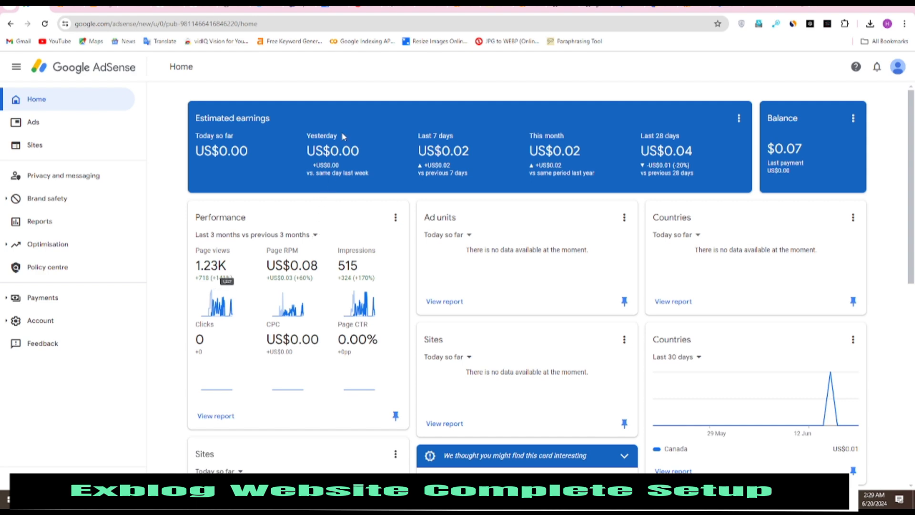
left_click(694, 8)
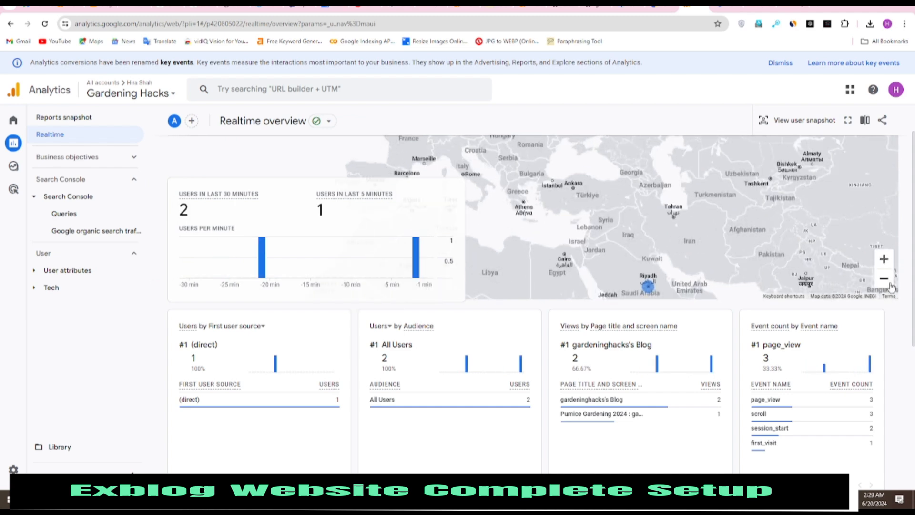
Zoom the realtime map out to the world, then review the last-28-days Reports snapshot cards.
double_click(889, 282)
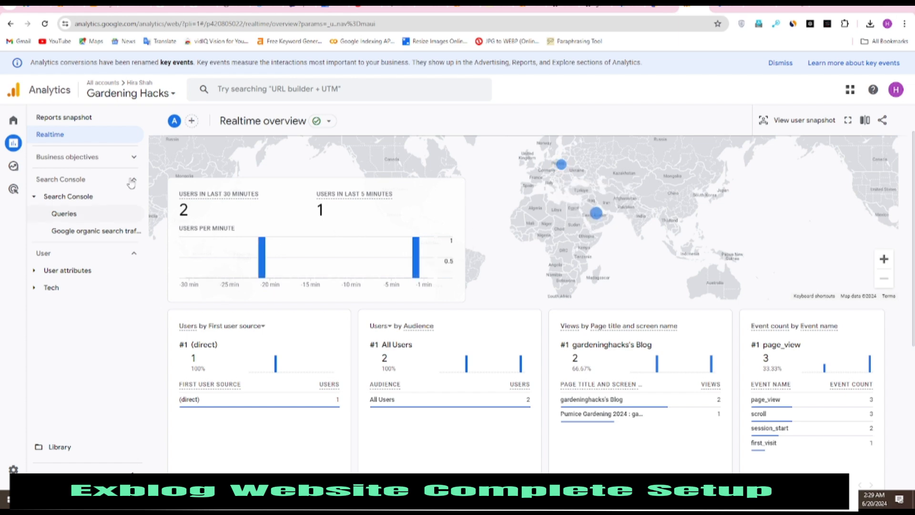
left_click(46, 119)
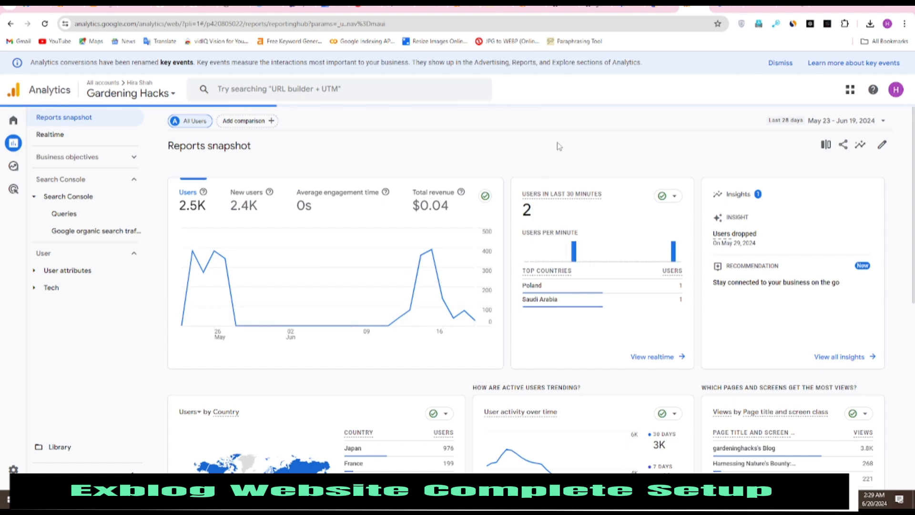
scroll(538, 432, "down", 3)
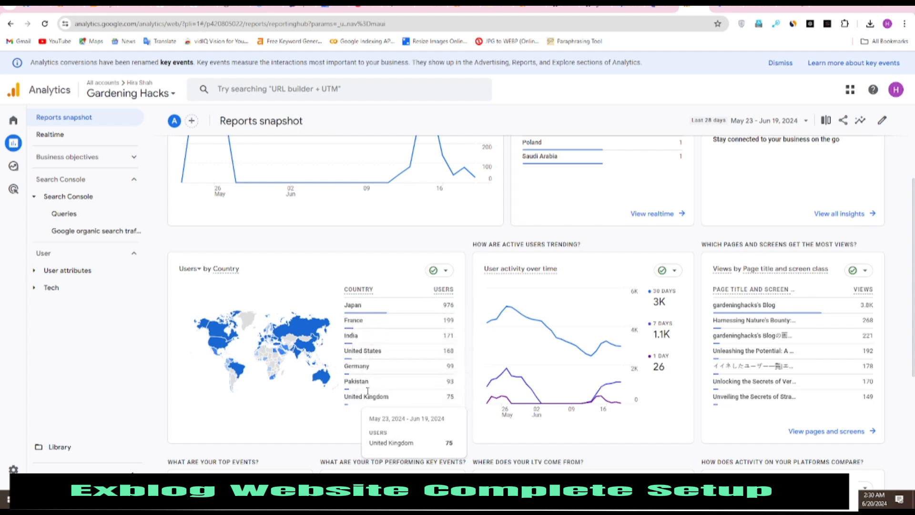
scroll(367, 390, "down", 3)
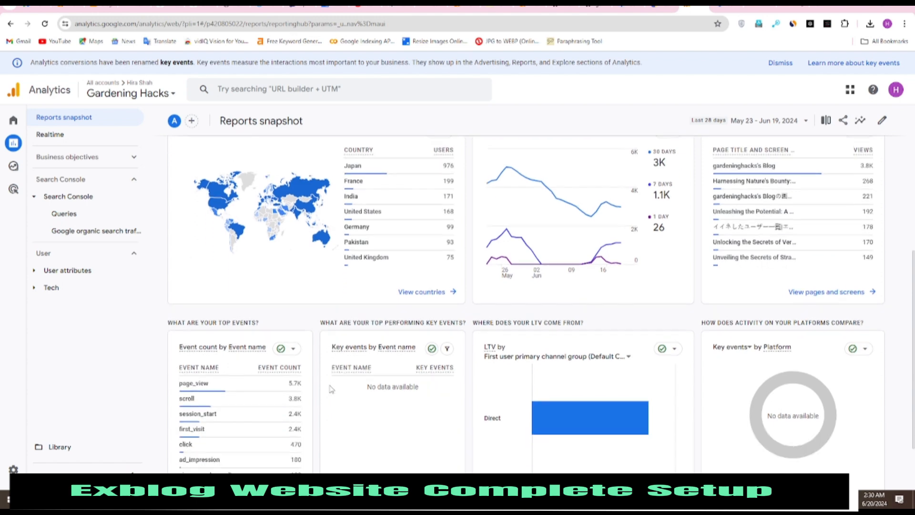
scroll(453, 342, "up", 5)
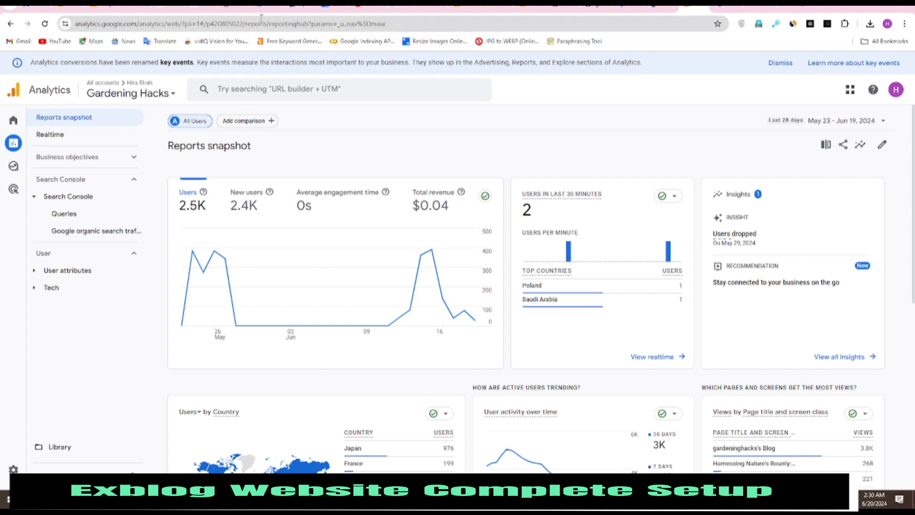
Set the AdSense home Performance card to Today so far, showing 5 page views and 0 impressions.
left_click(36, 8)
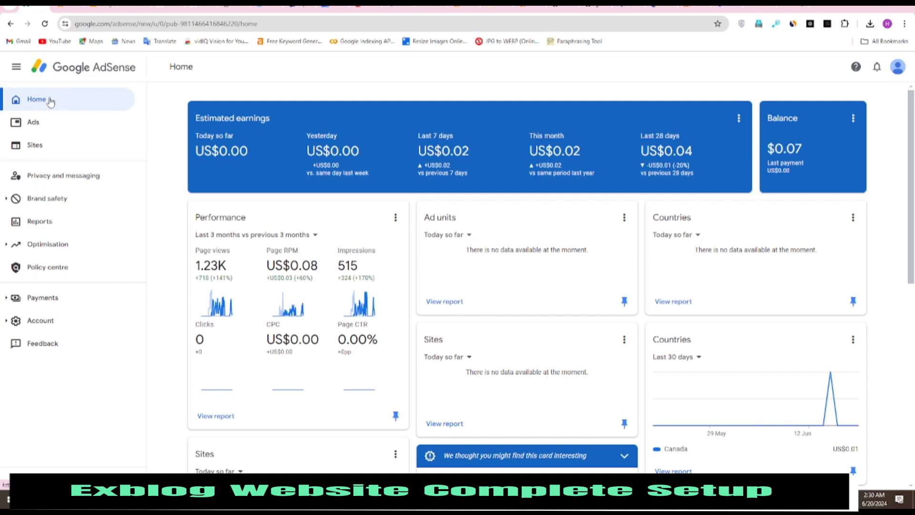
left_click(246, 234)
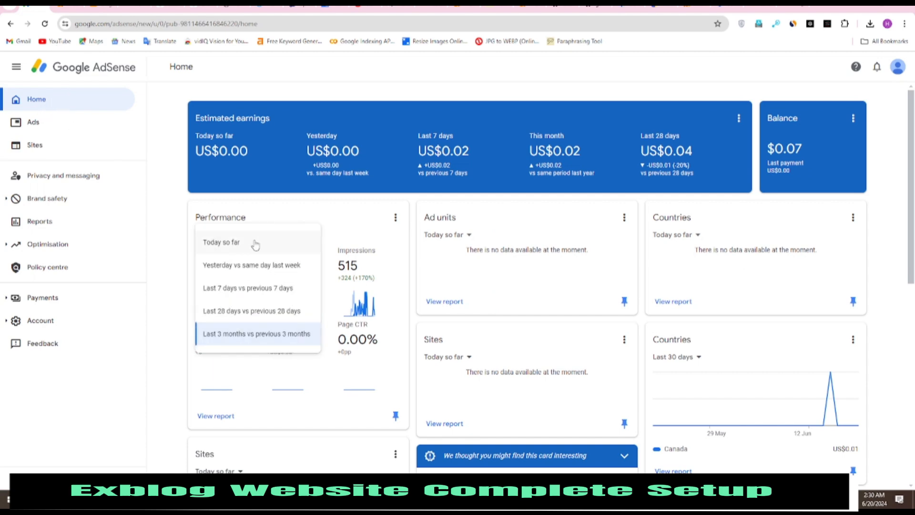
left_click(256, 245)
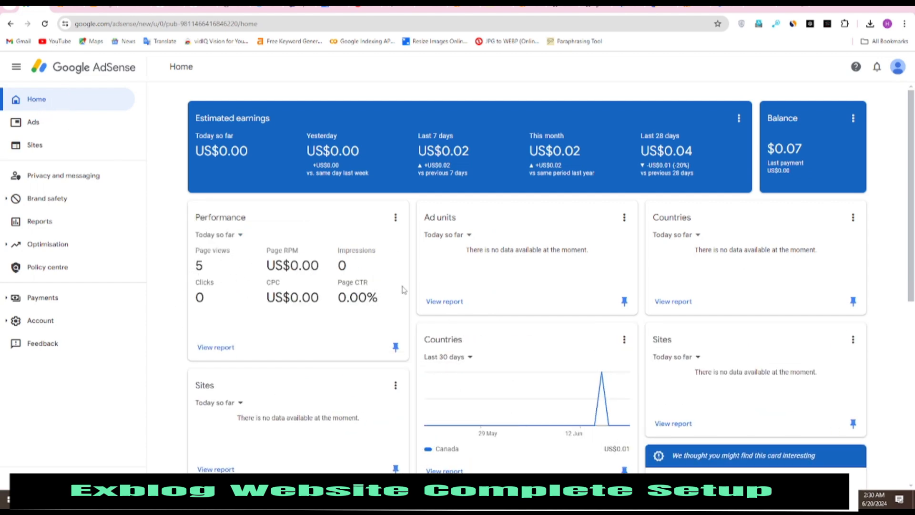